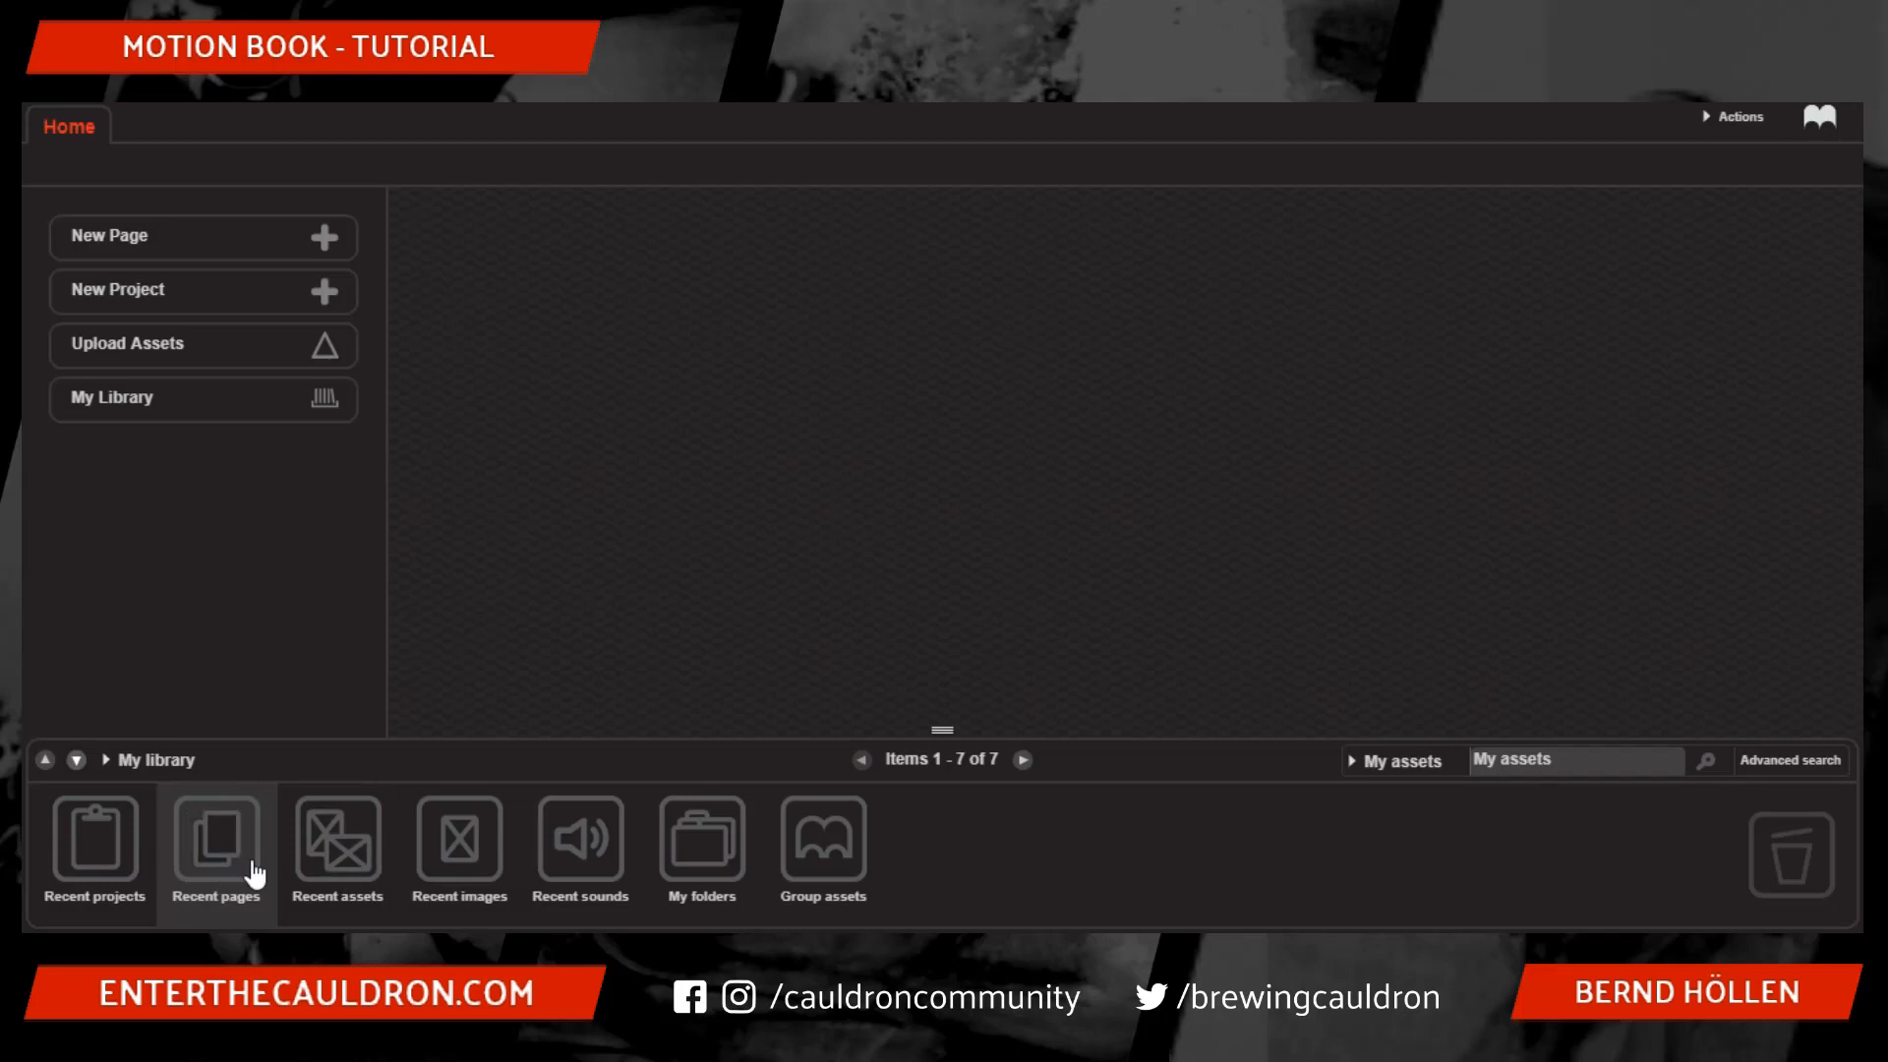
- Look through the recent projects in the library, return to the library overview and view the available actions
click(91, 857)
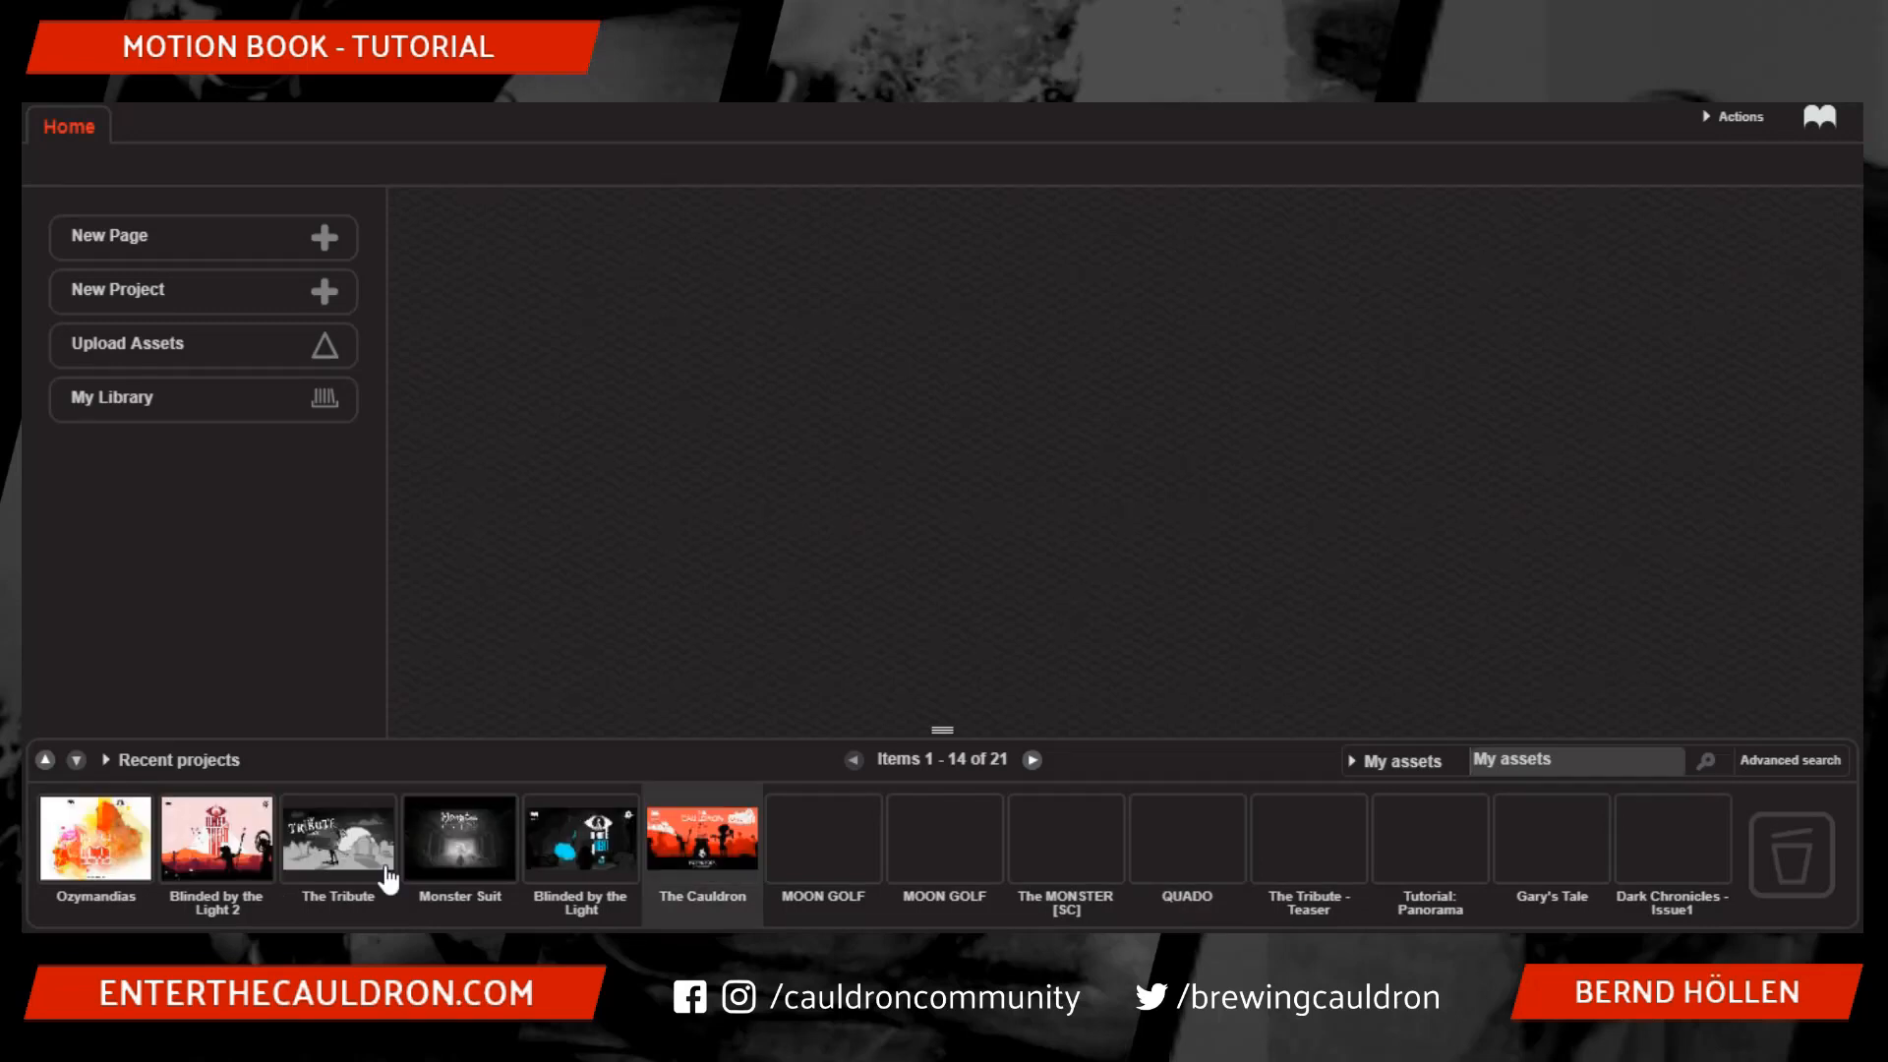
click(45, 760)
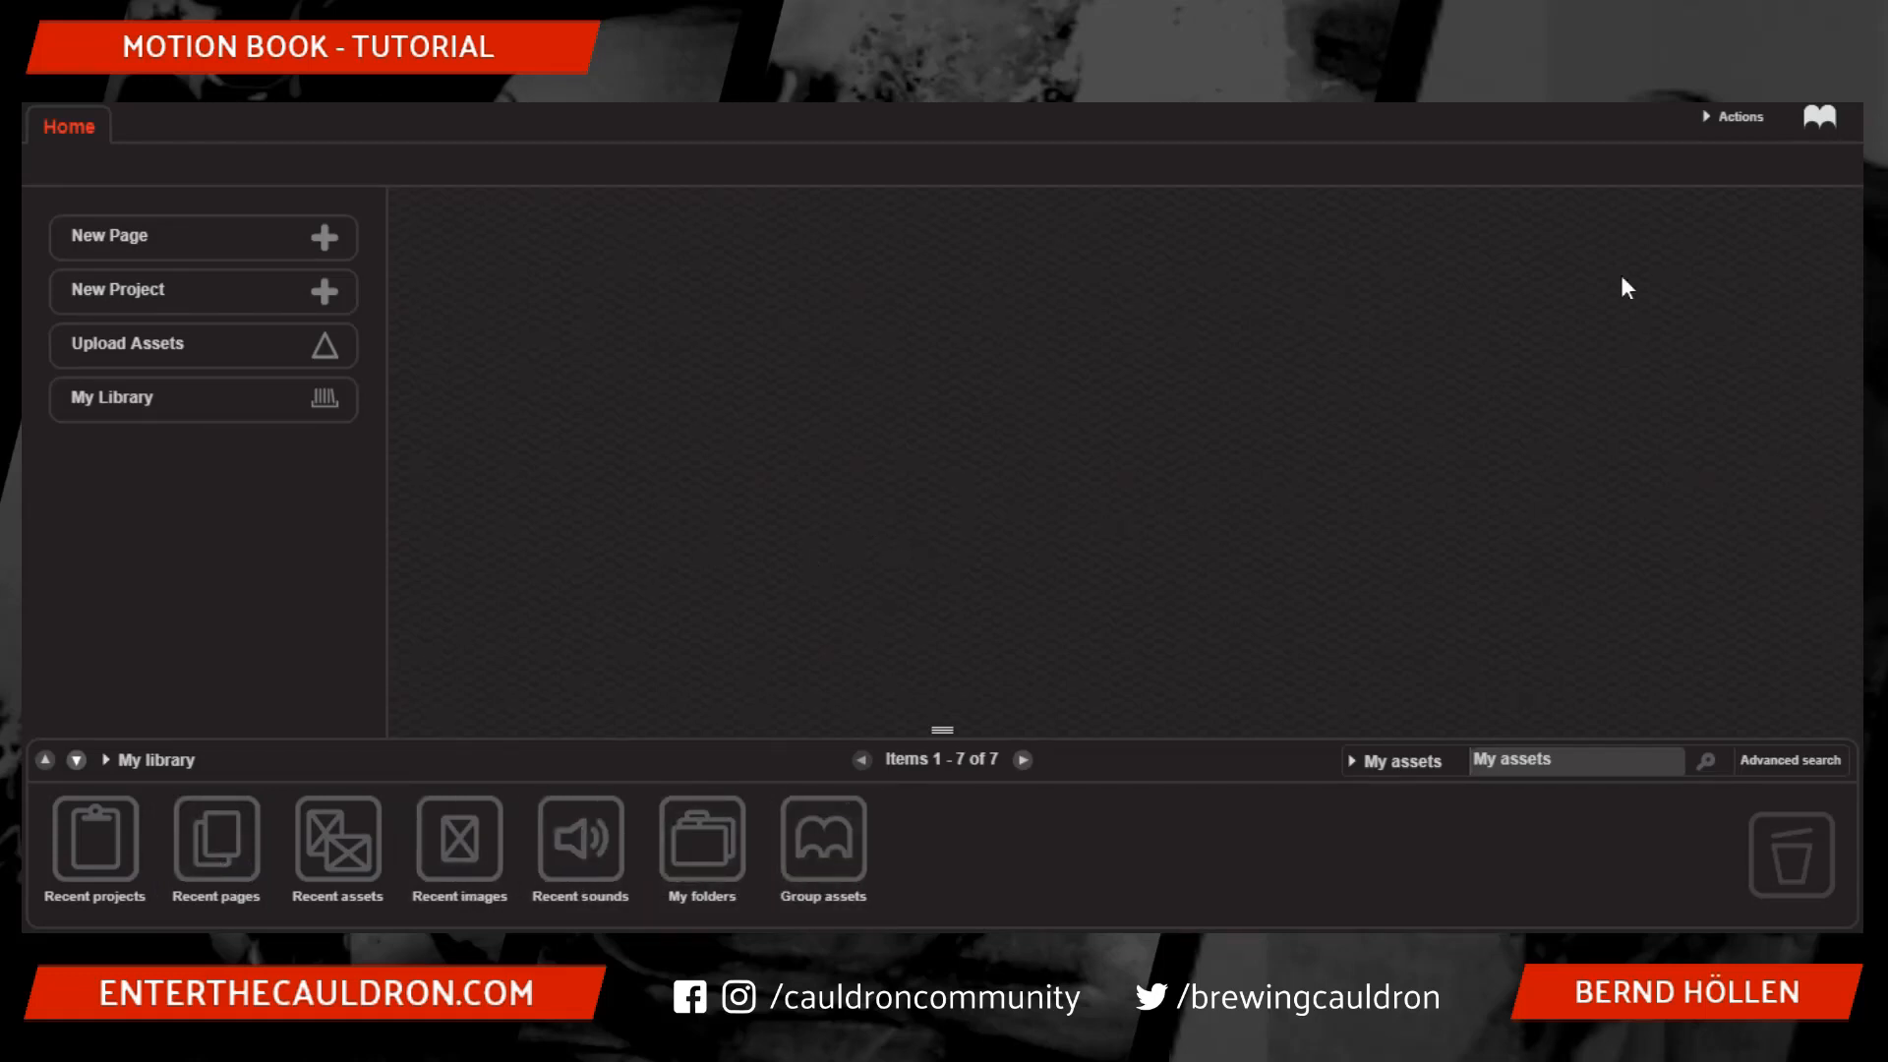
click(1723, 122)
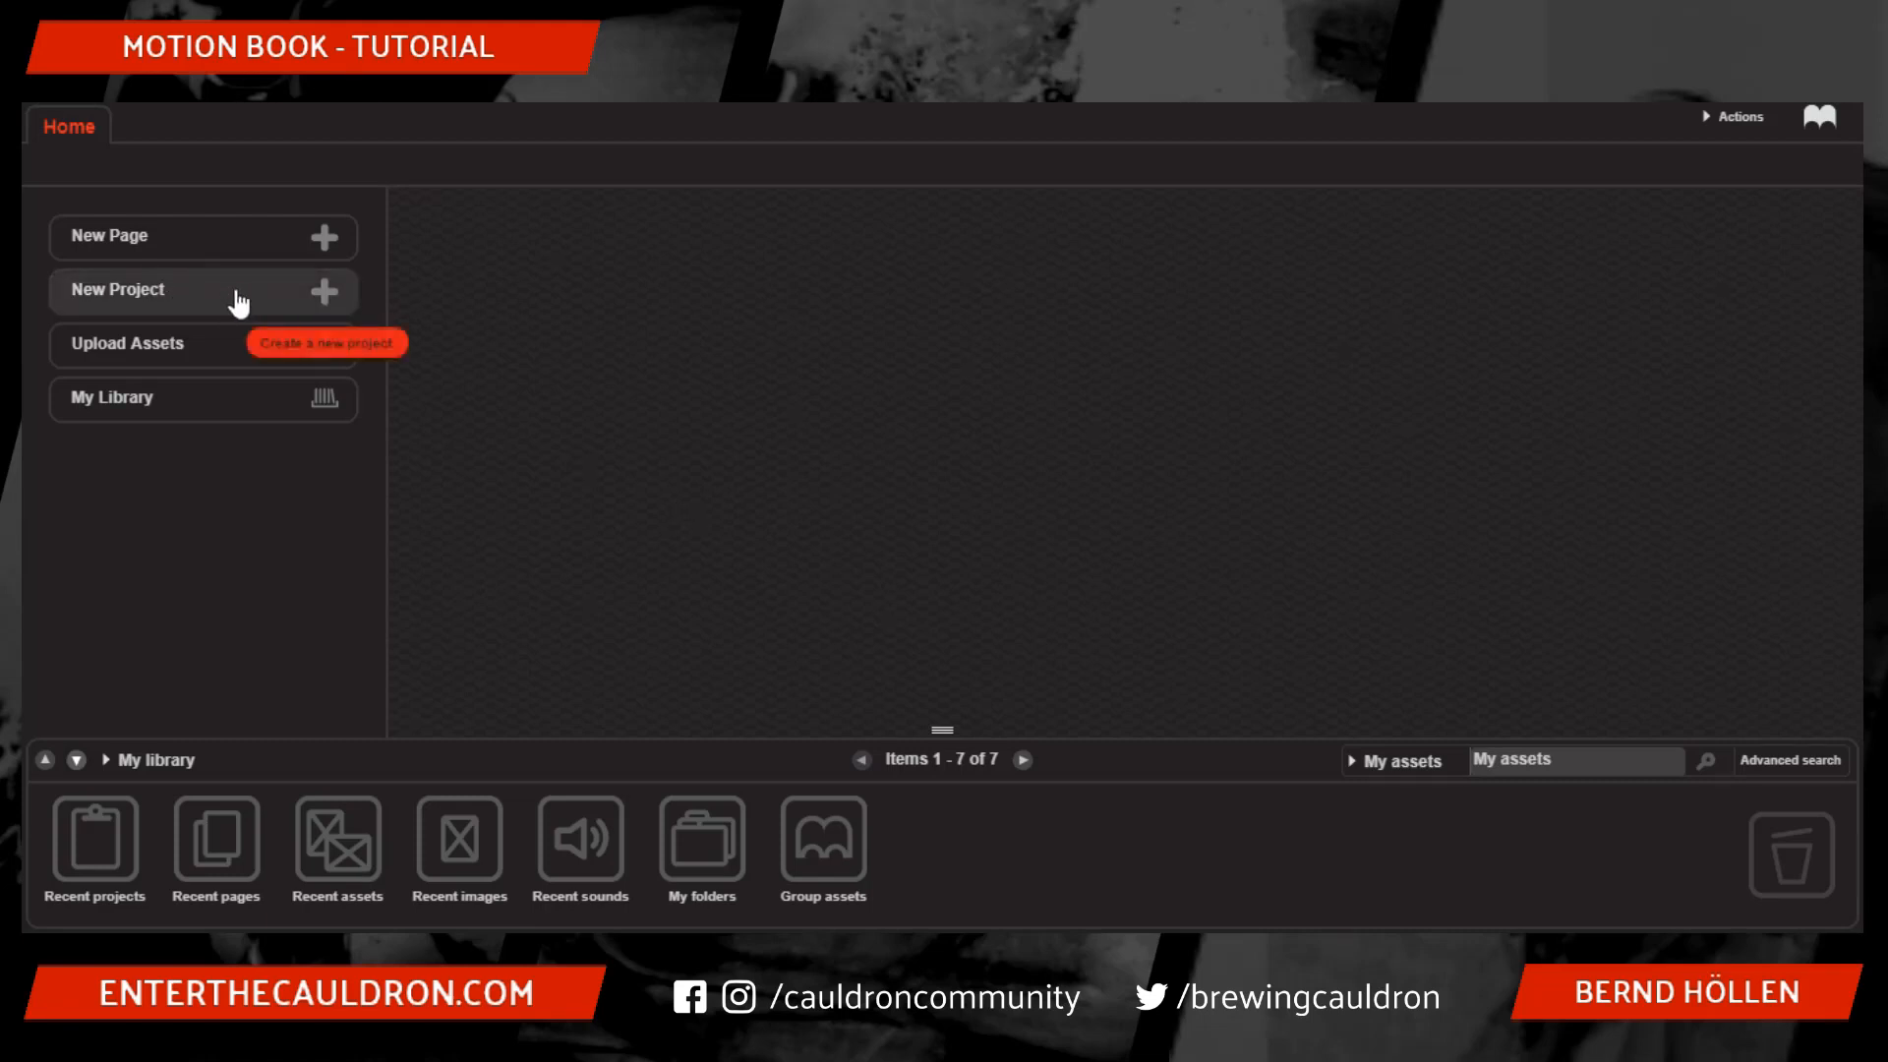
- Create a new project named Tutorial with the subtitle Episode 1
click(266, 293)
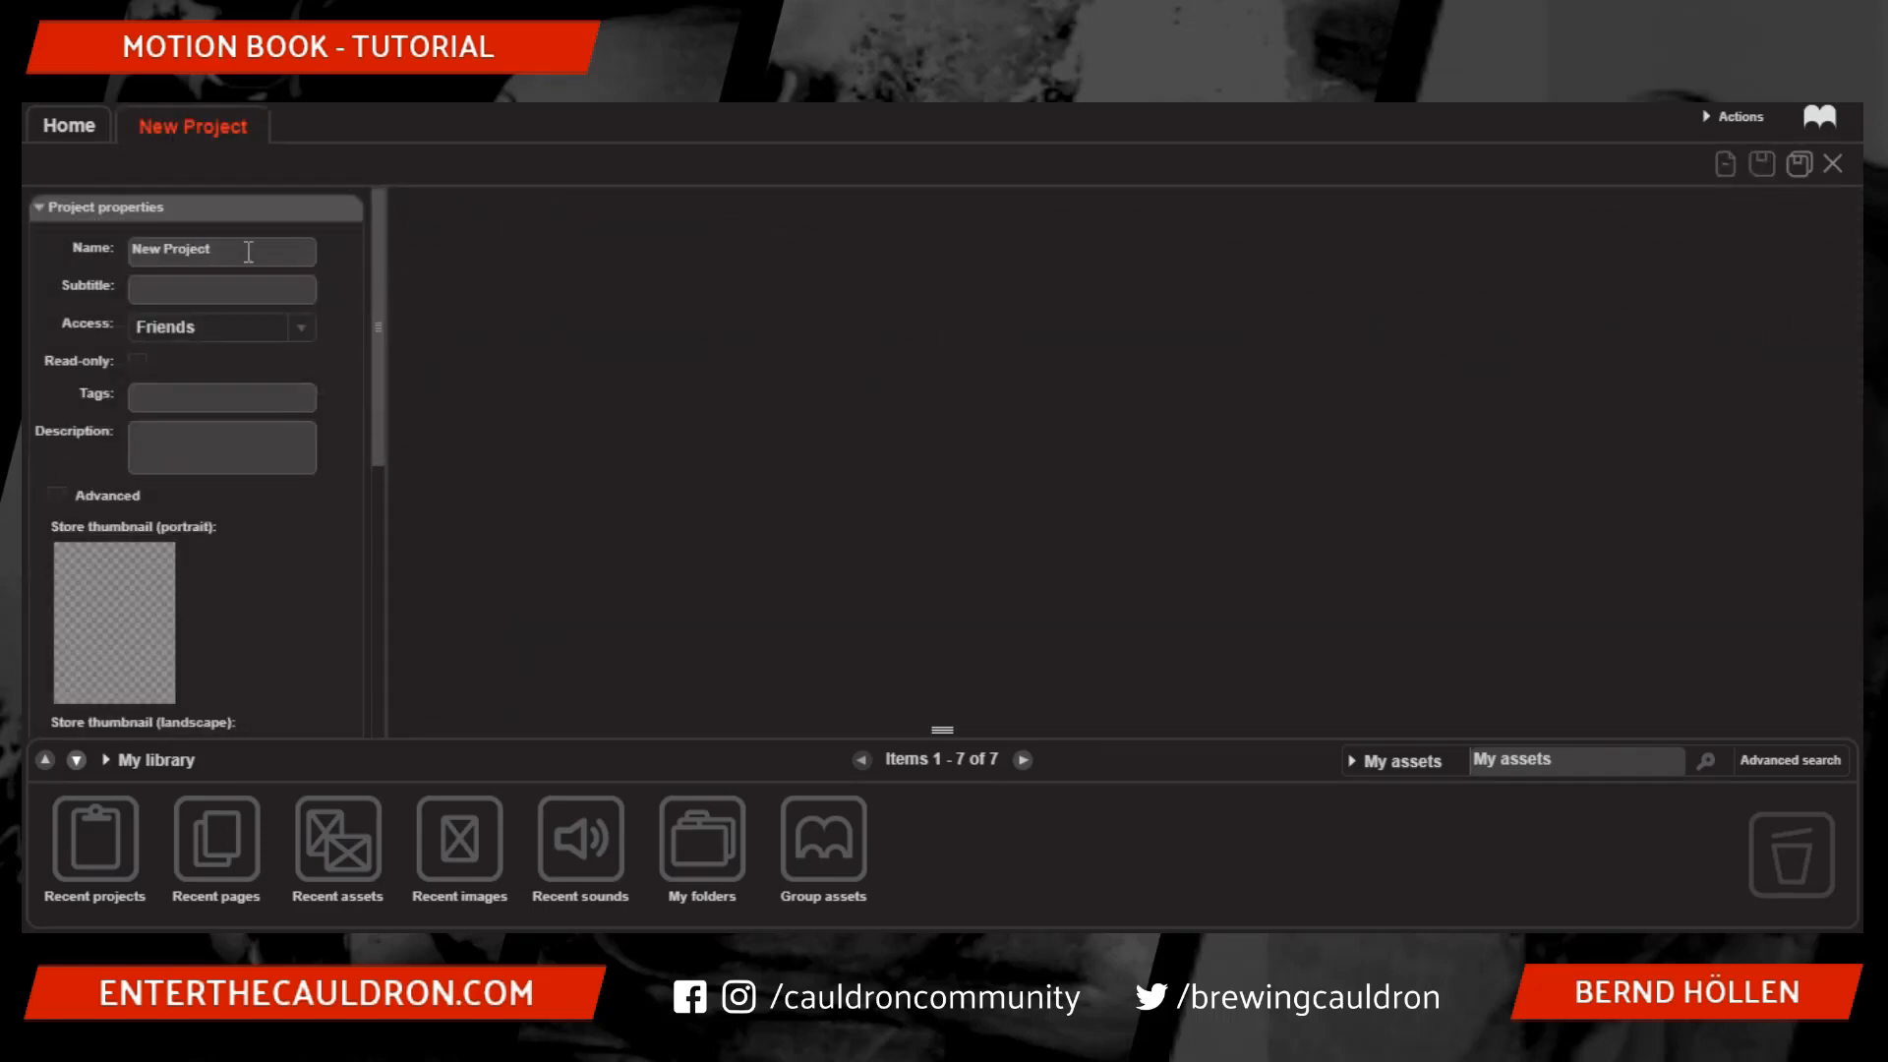
drag(378, 368, 383, 256)
drag(220, 250, 95, 251)
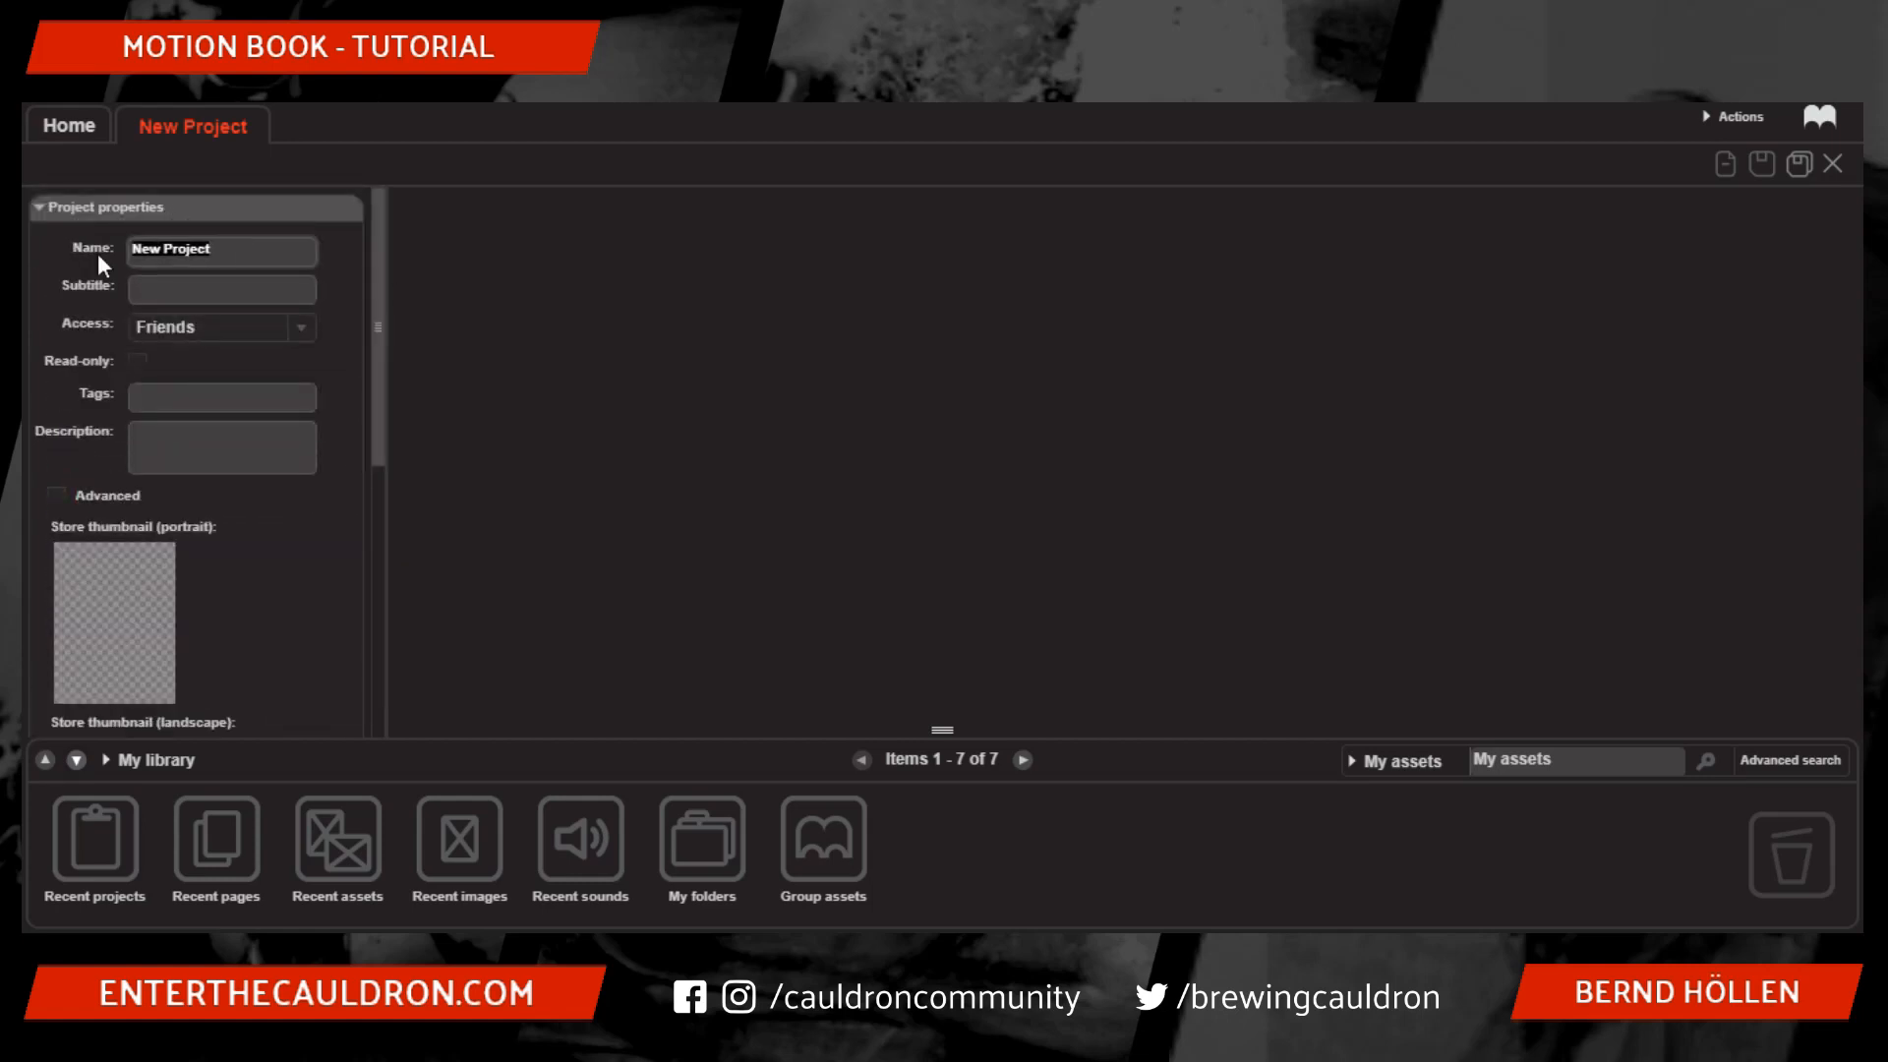
text(Tutorial)
click(195, 287)
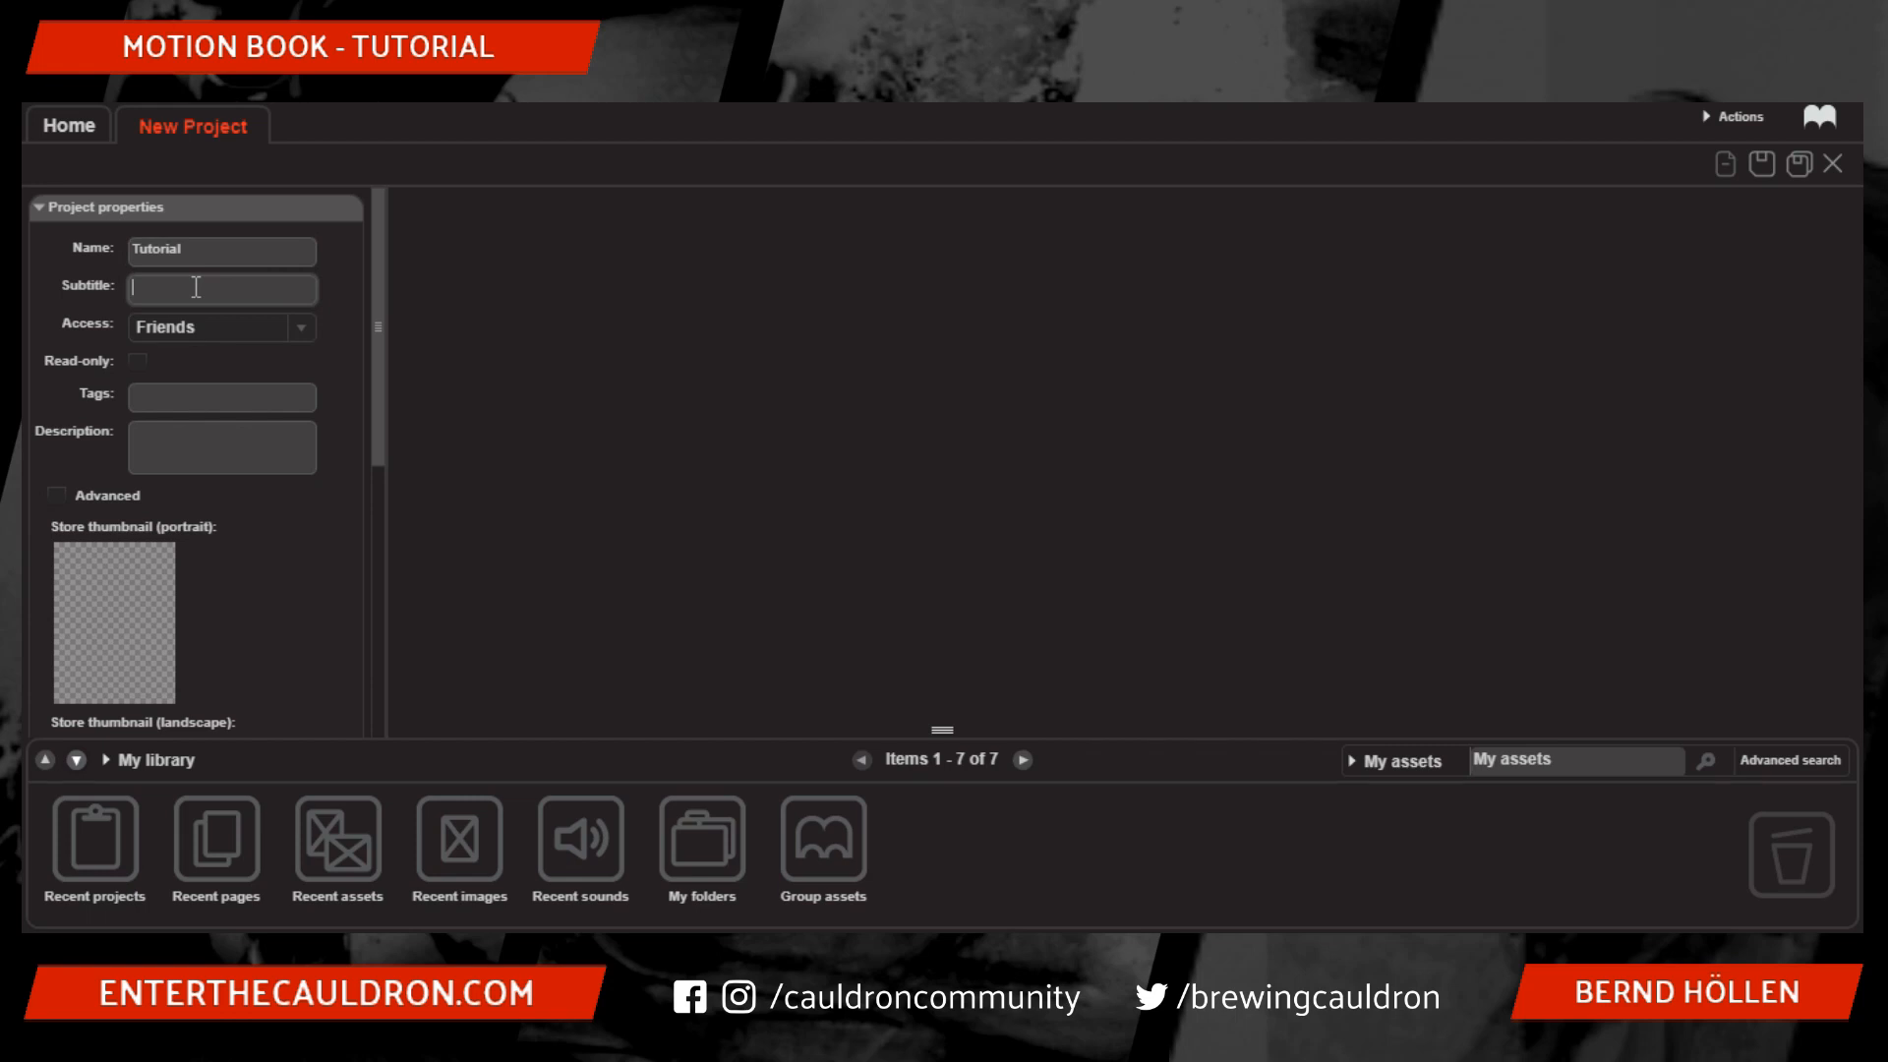
text(Episode 1)
- Set the project's access to Public and review its tags, description, store thumbnails, destinations and formats
click(253, 329)
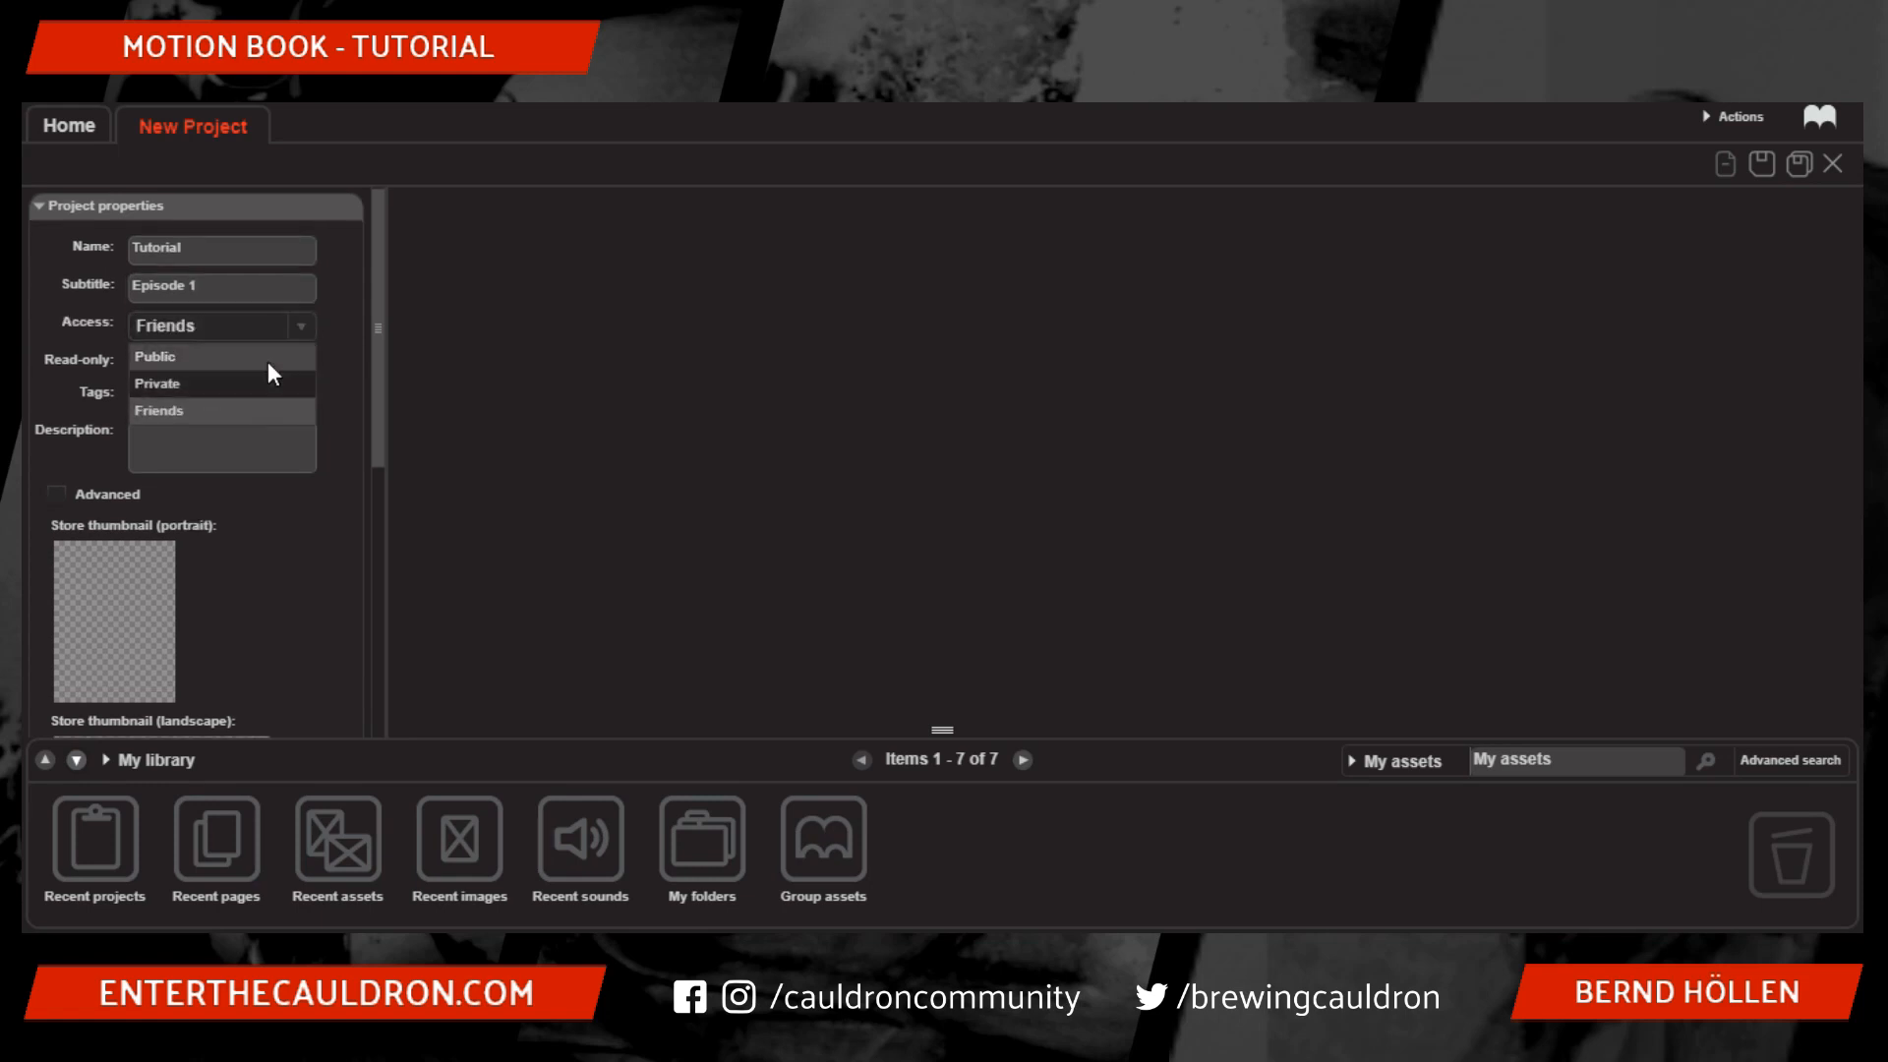
click(194, 362)
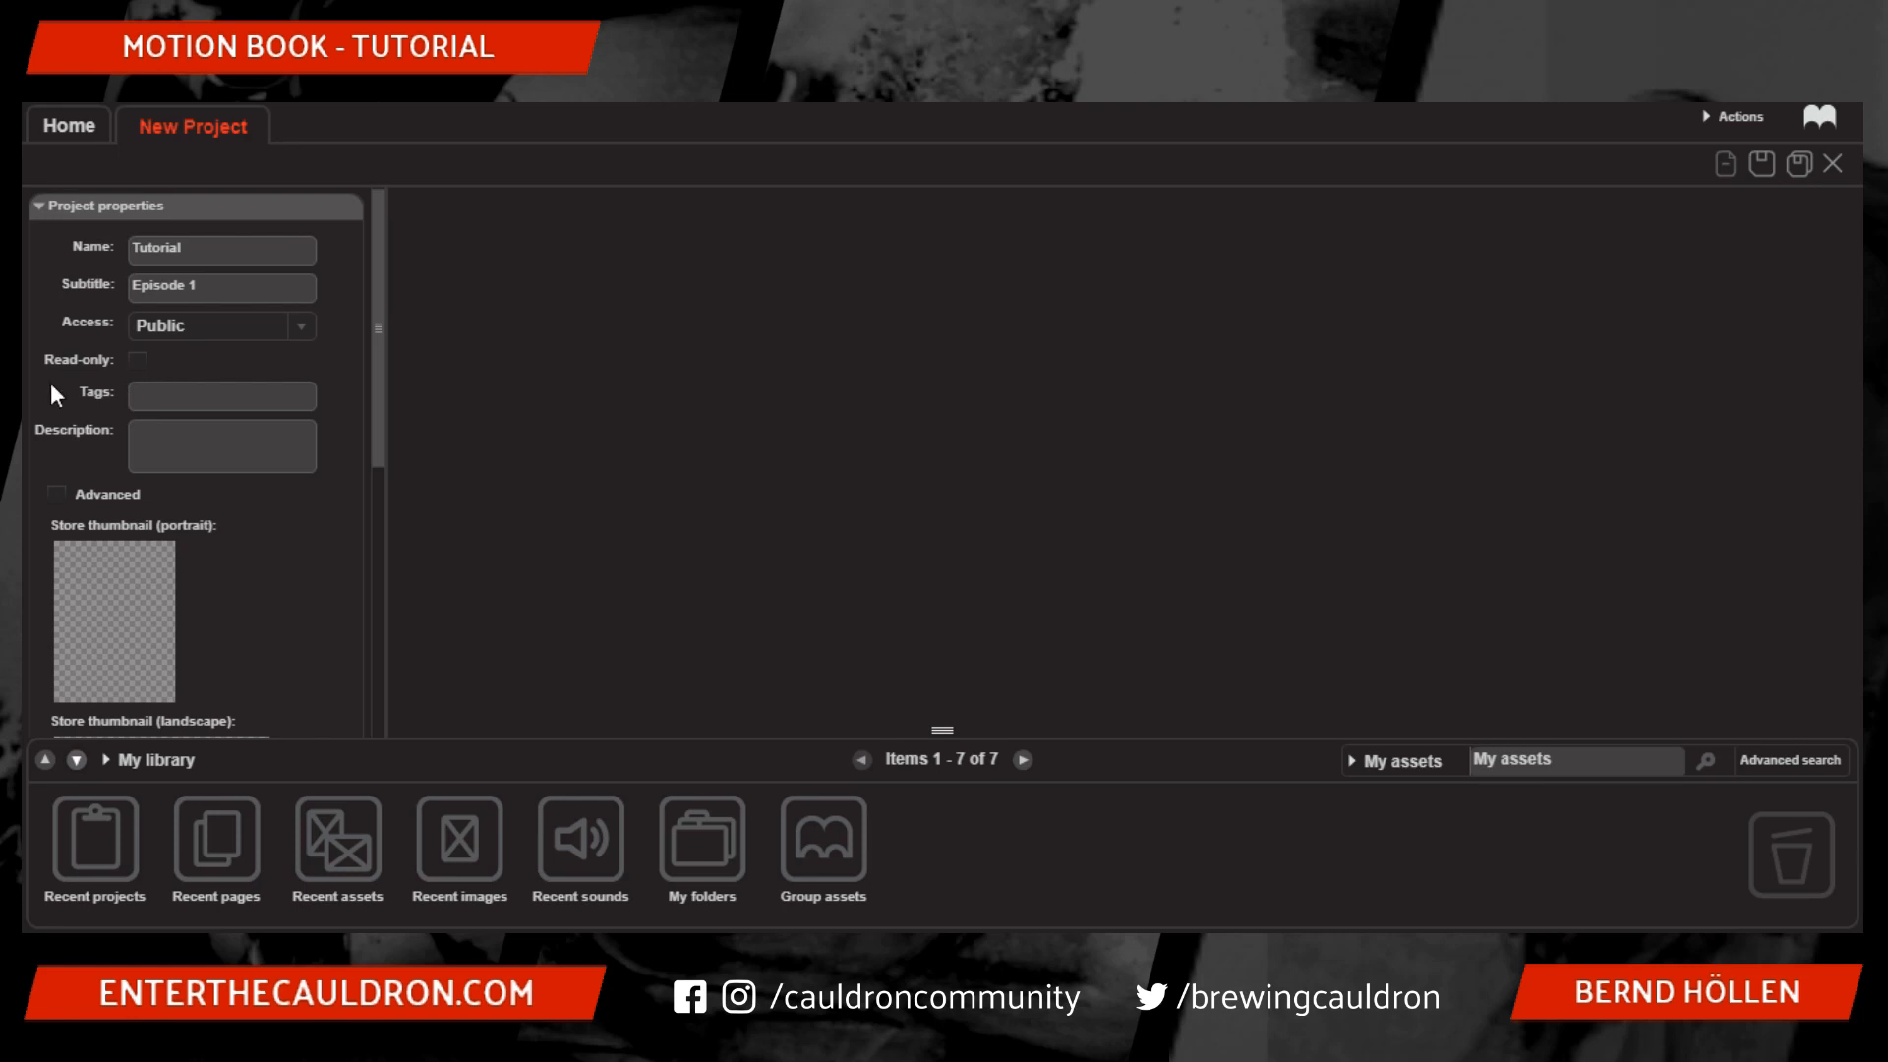
click(161, 389)
click(165, 434)
scroll(275, 533, down, 2)
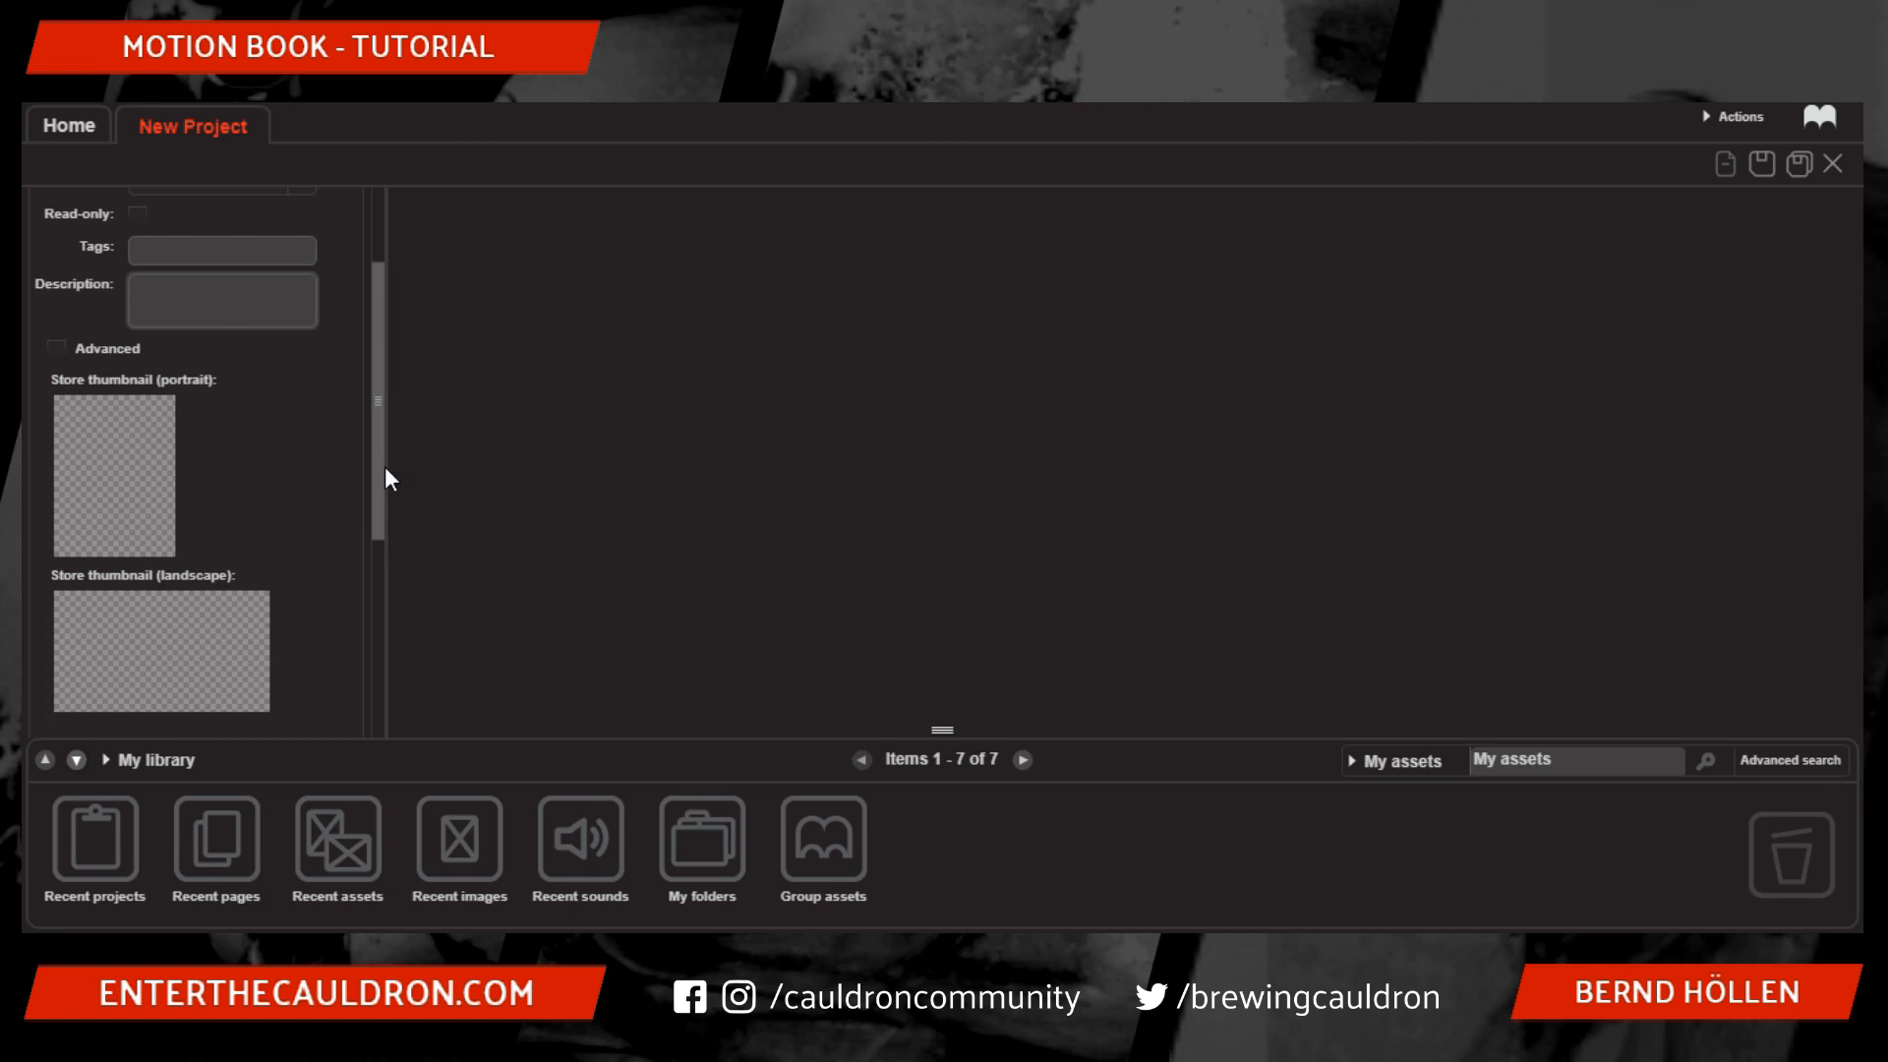
drag(377, 464, 398, 664)
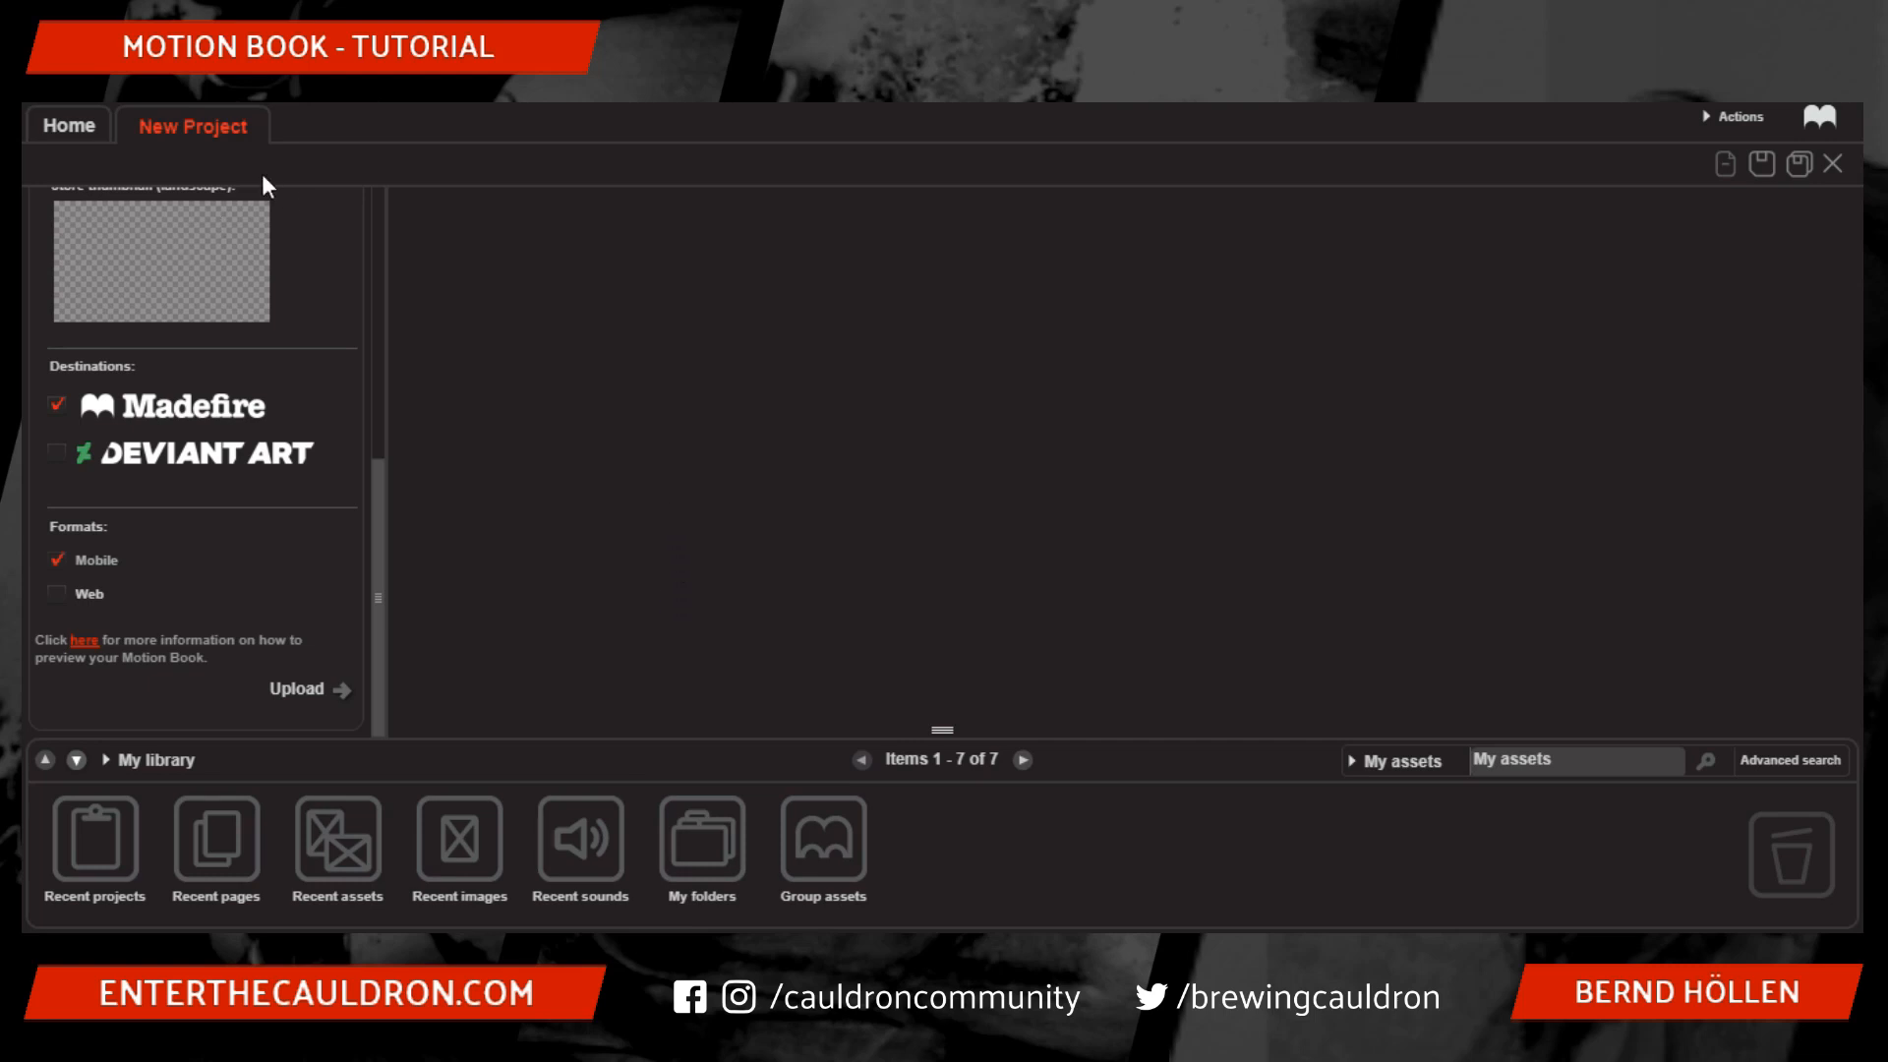
- Add a new page and name it TUT P01 V01
click(62, 128)
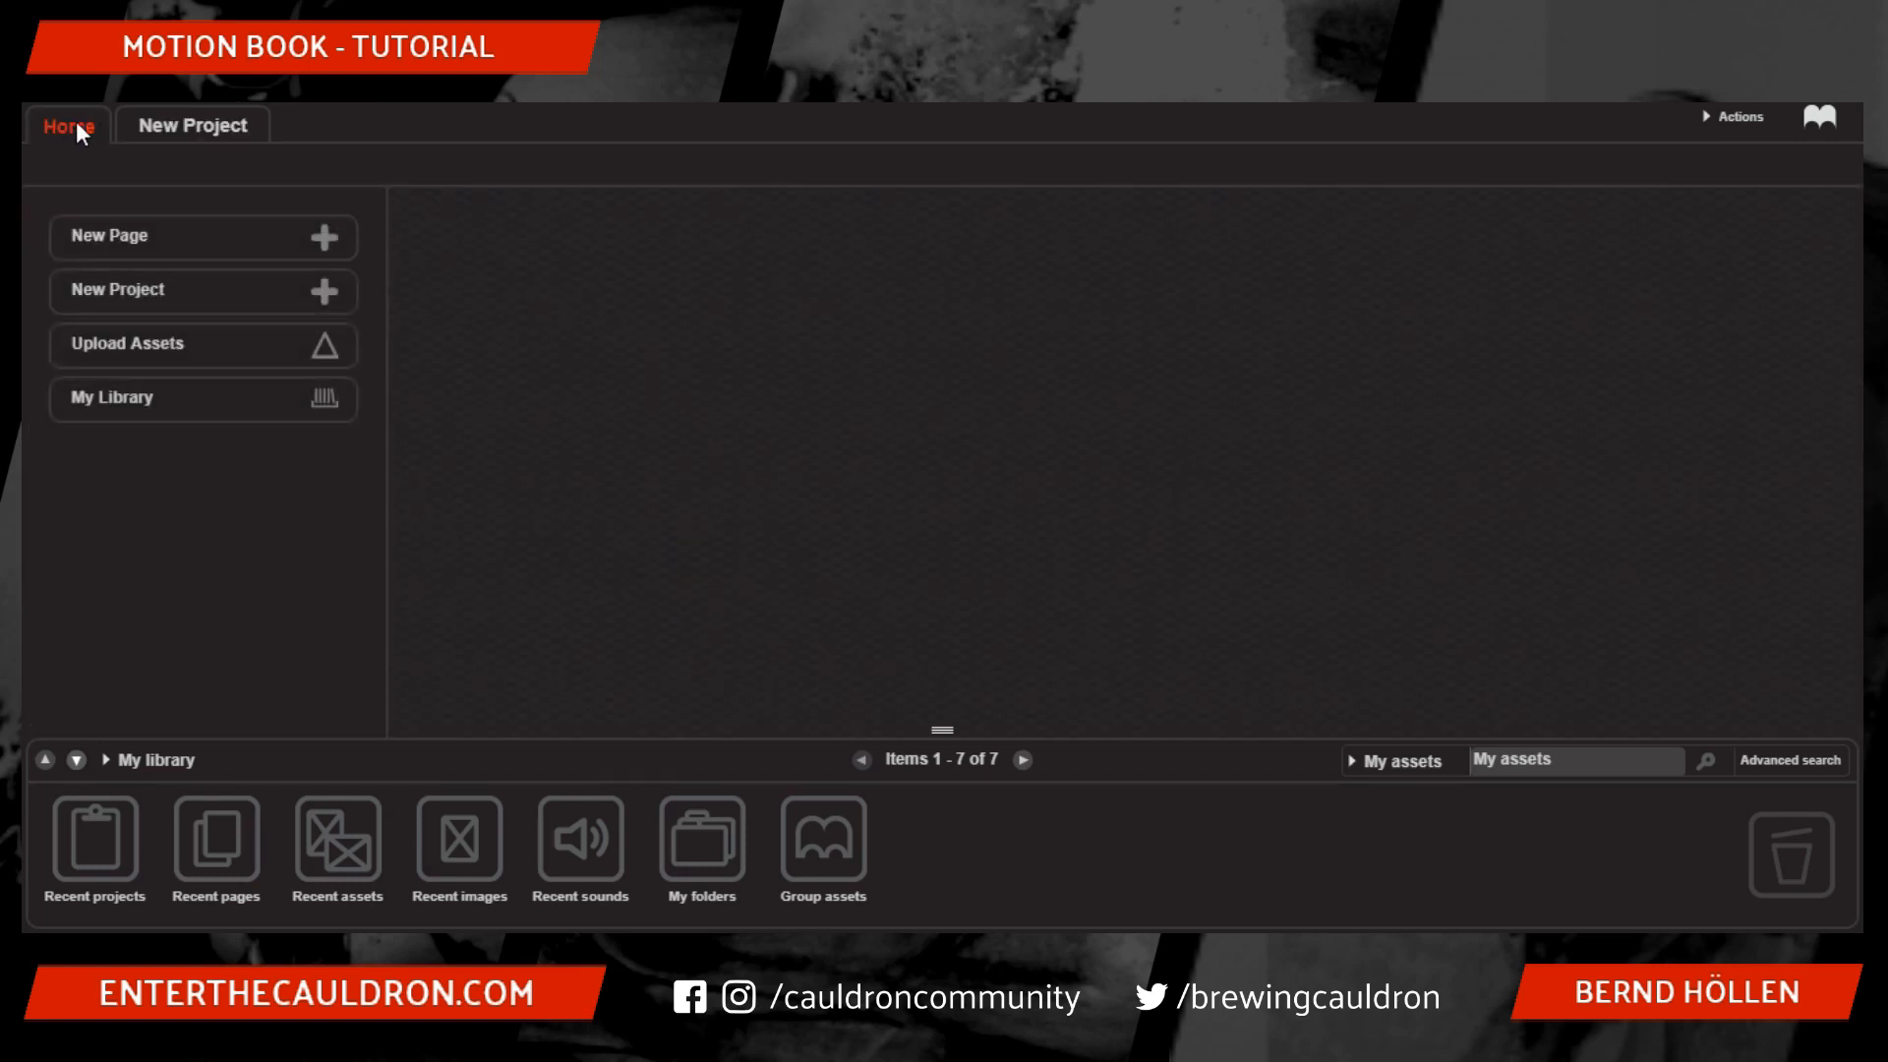
click(267, 252)
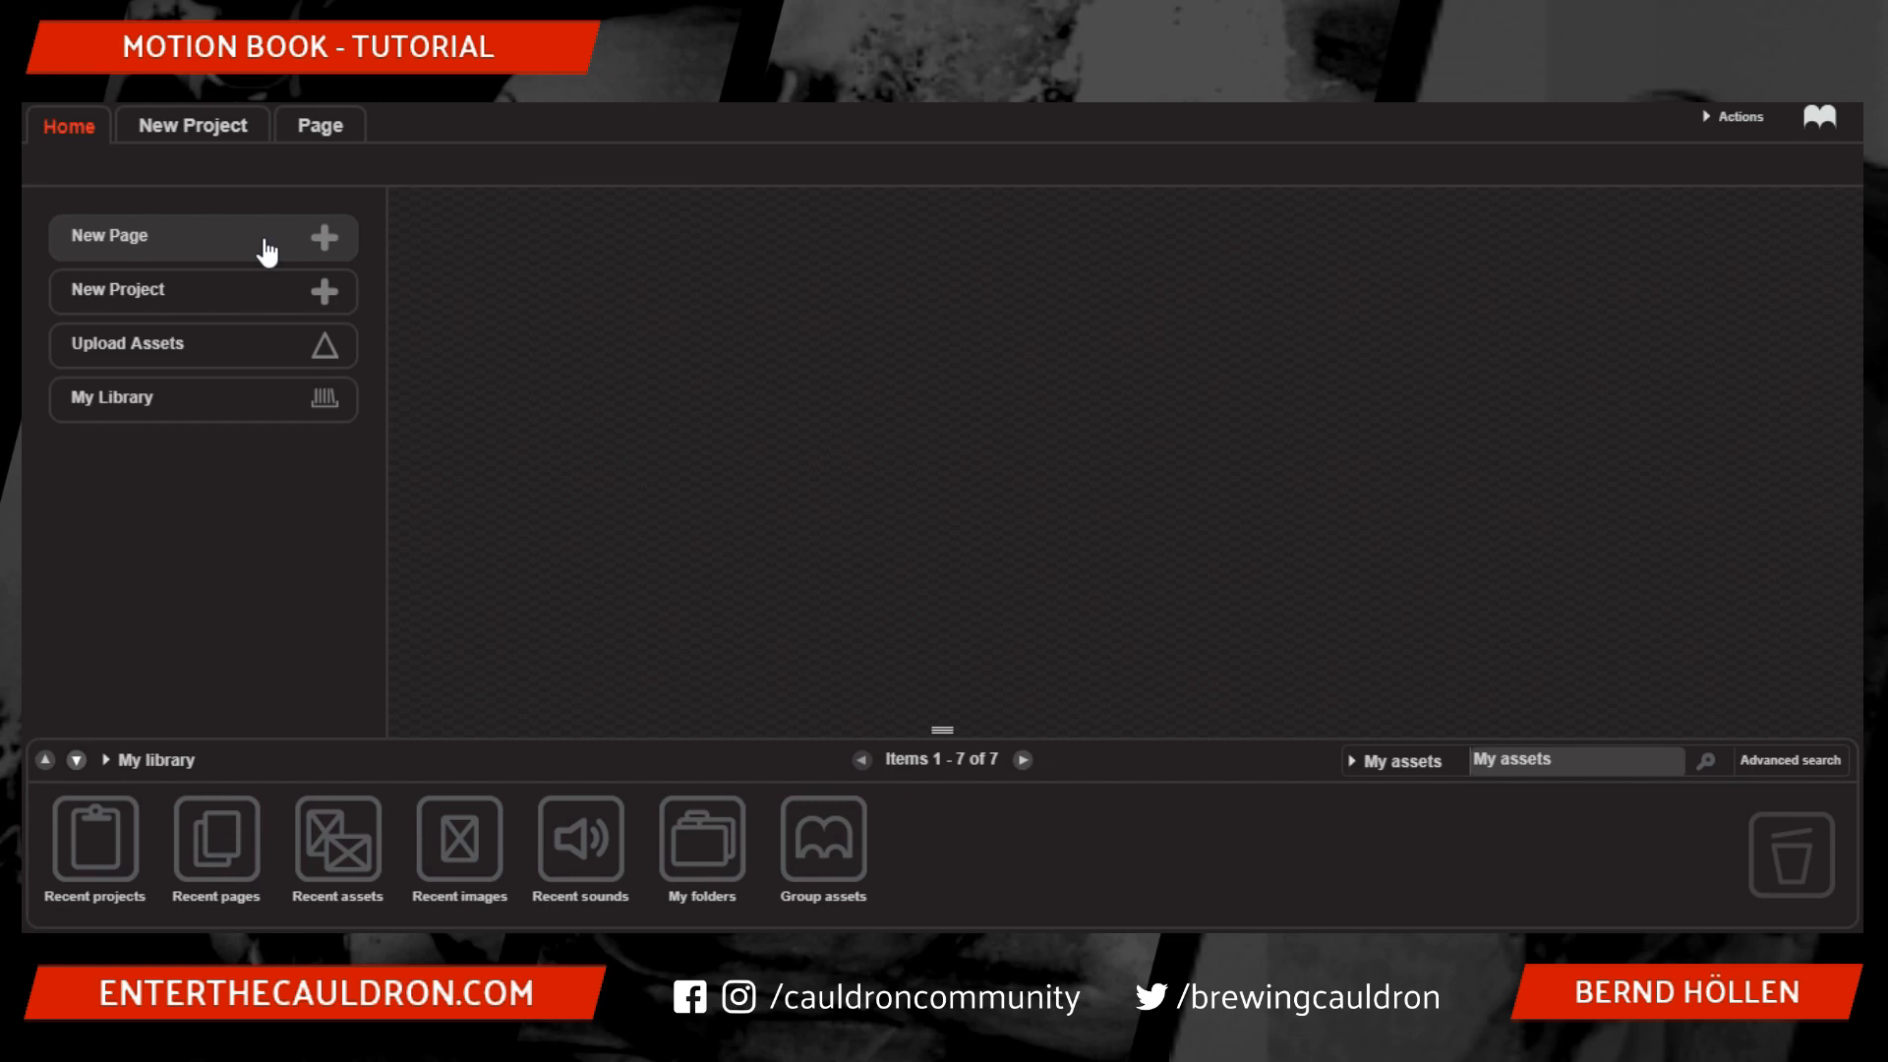
click(310, 134)
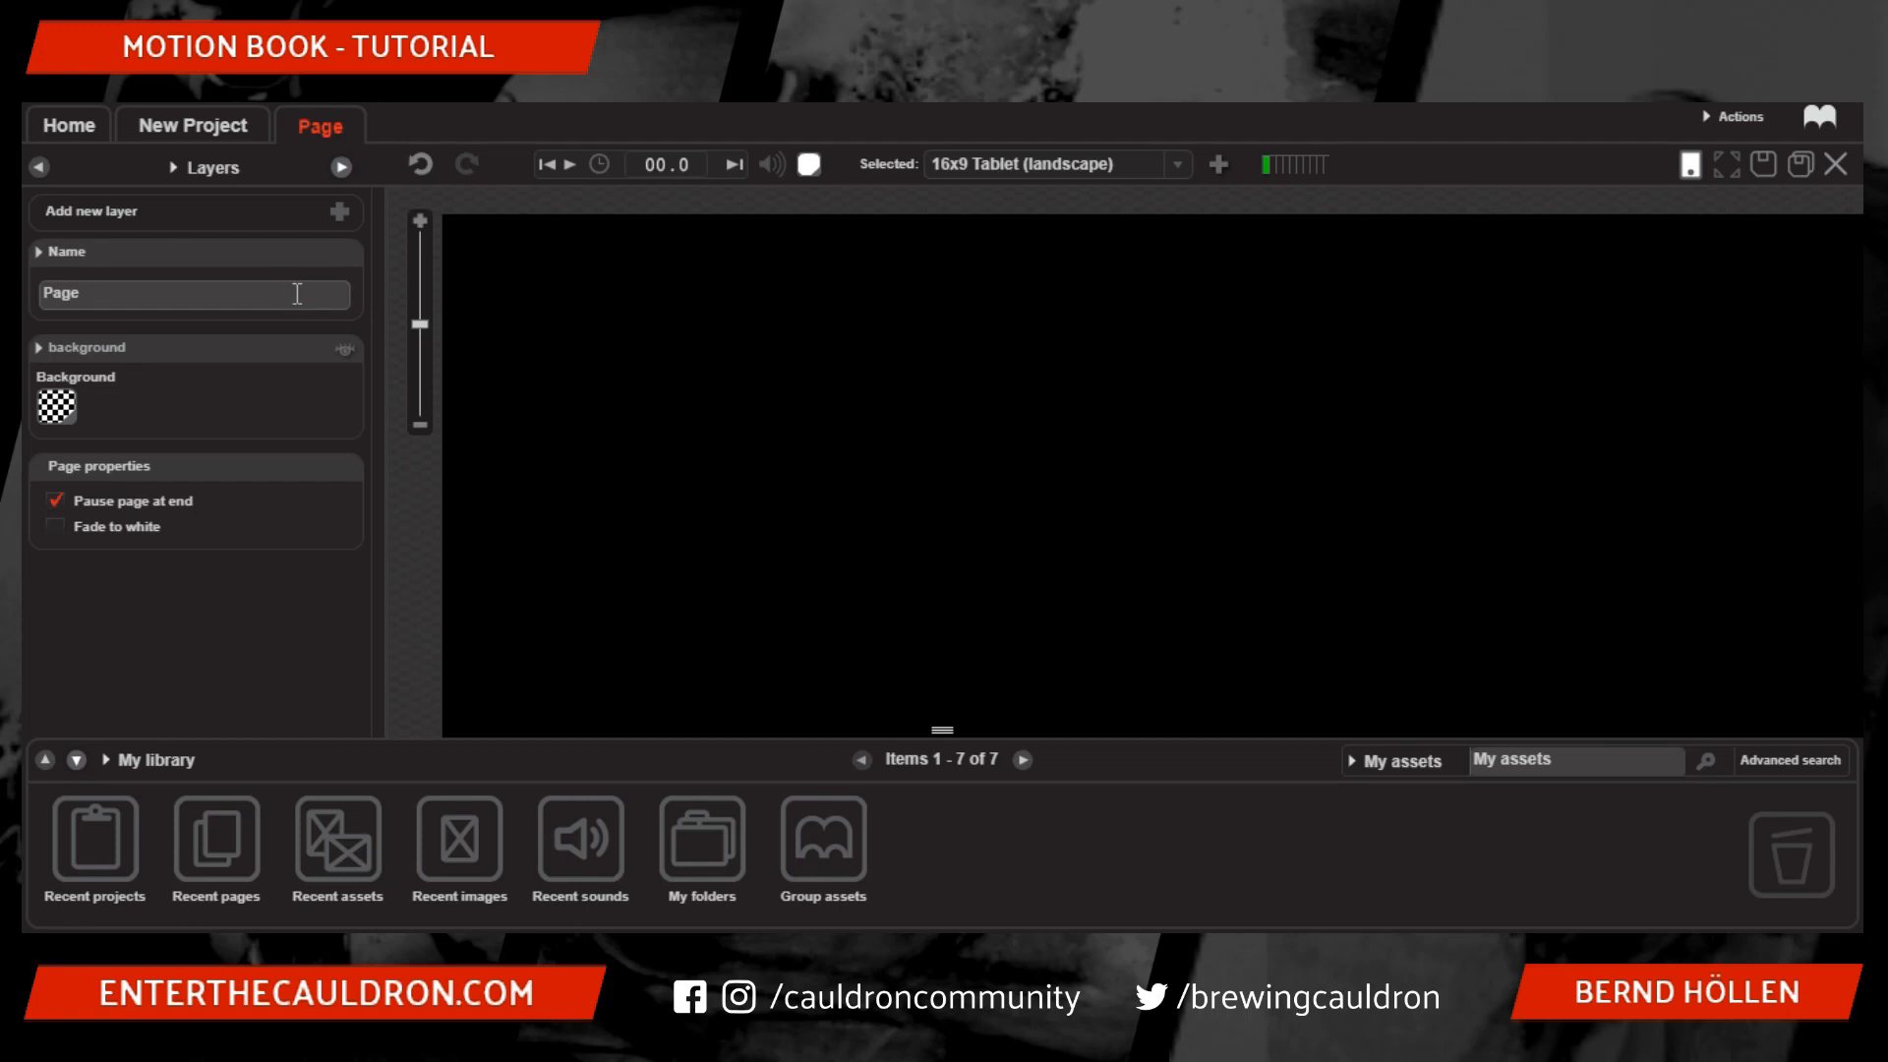
click(297, 293)
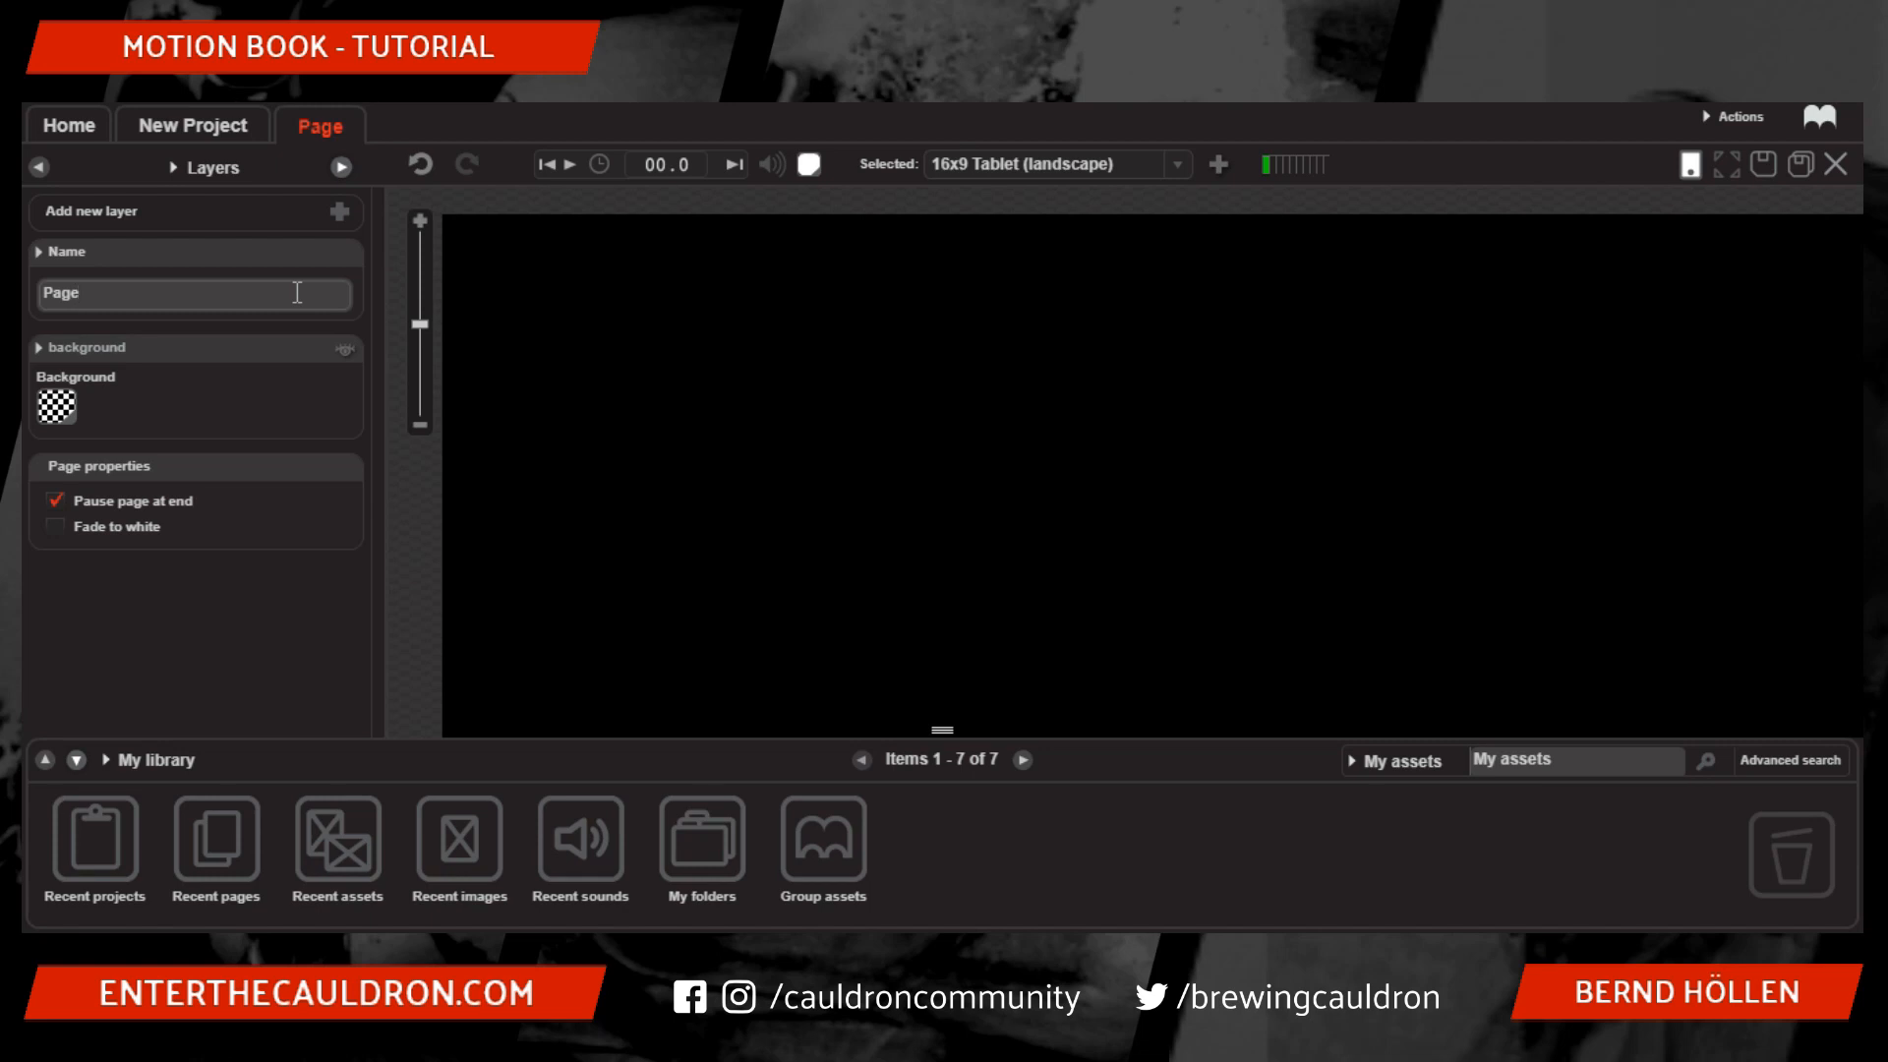
key(BackSpace)
key(BackSpace)
key(BackSpace)
key(BackSpace)
text(TUT P01)
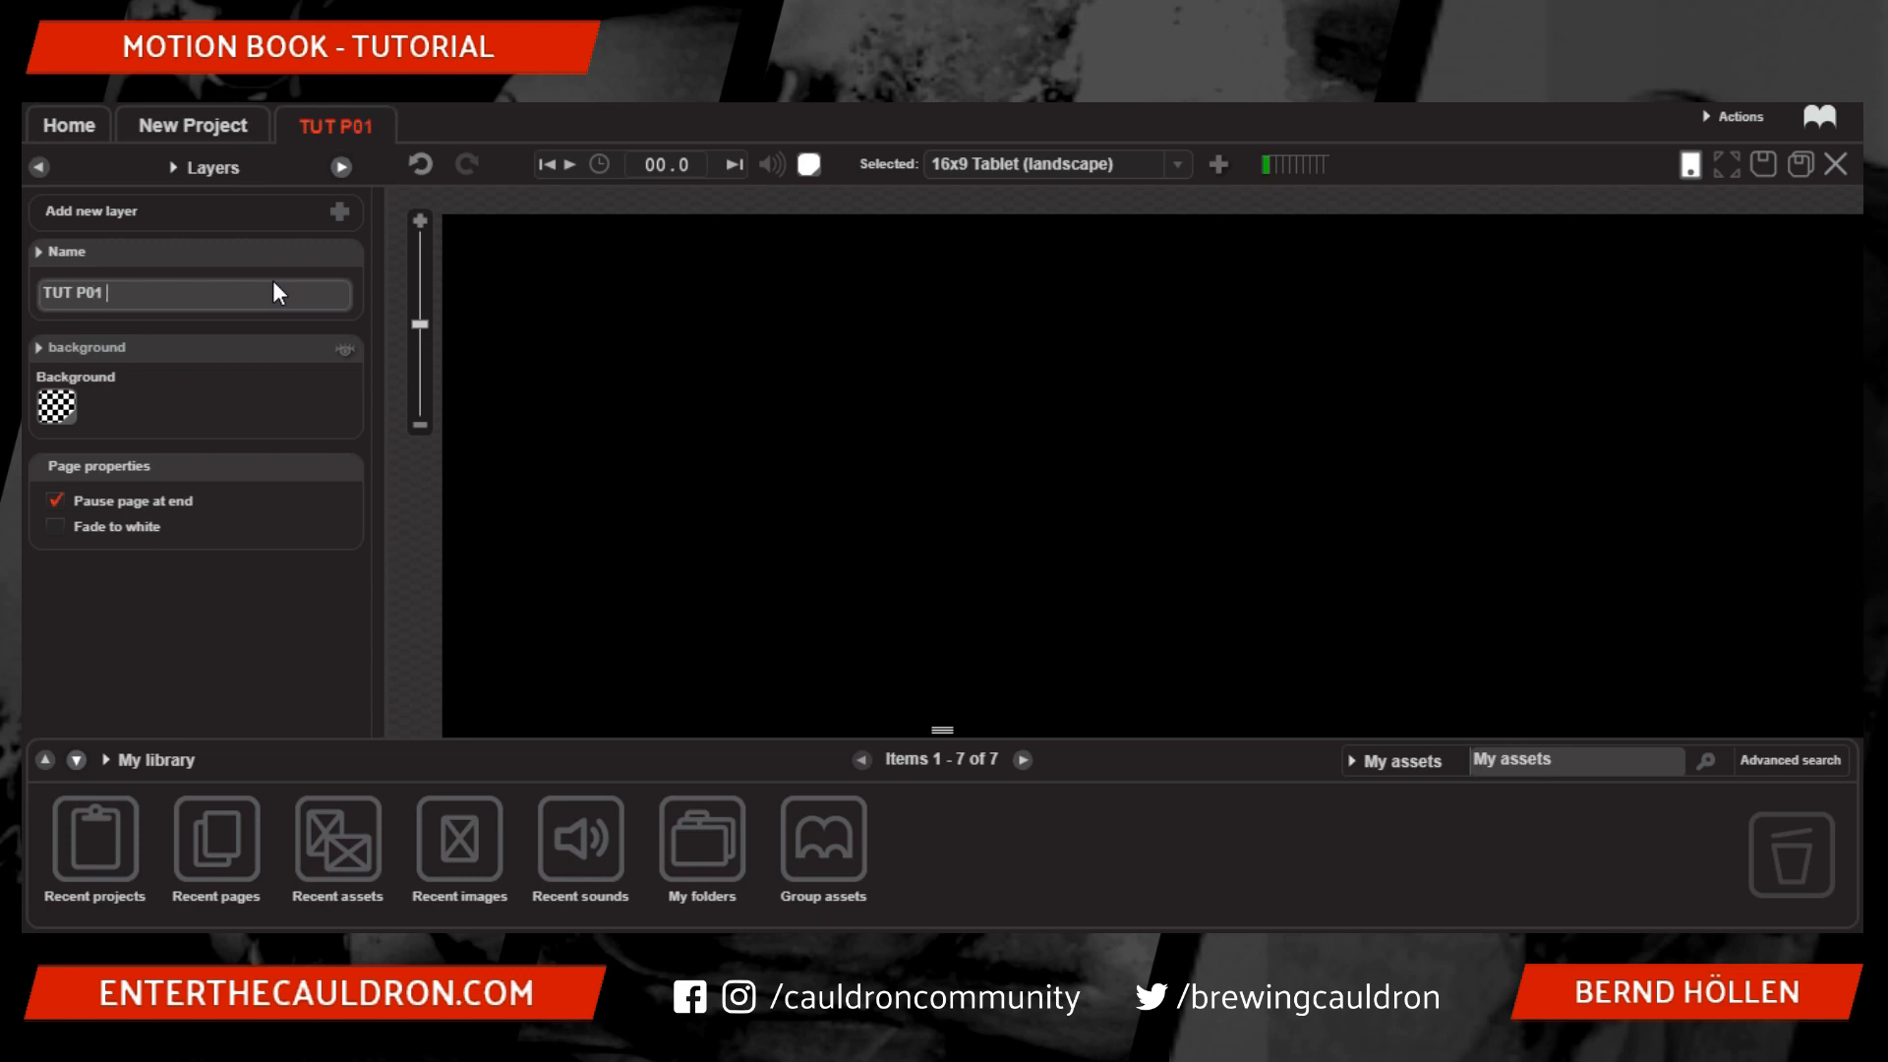
text( V01)
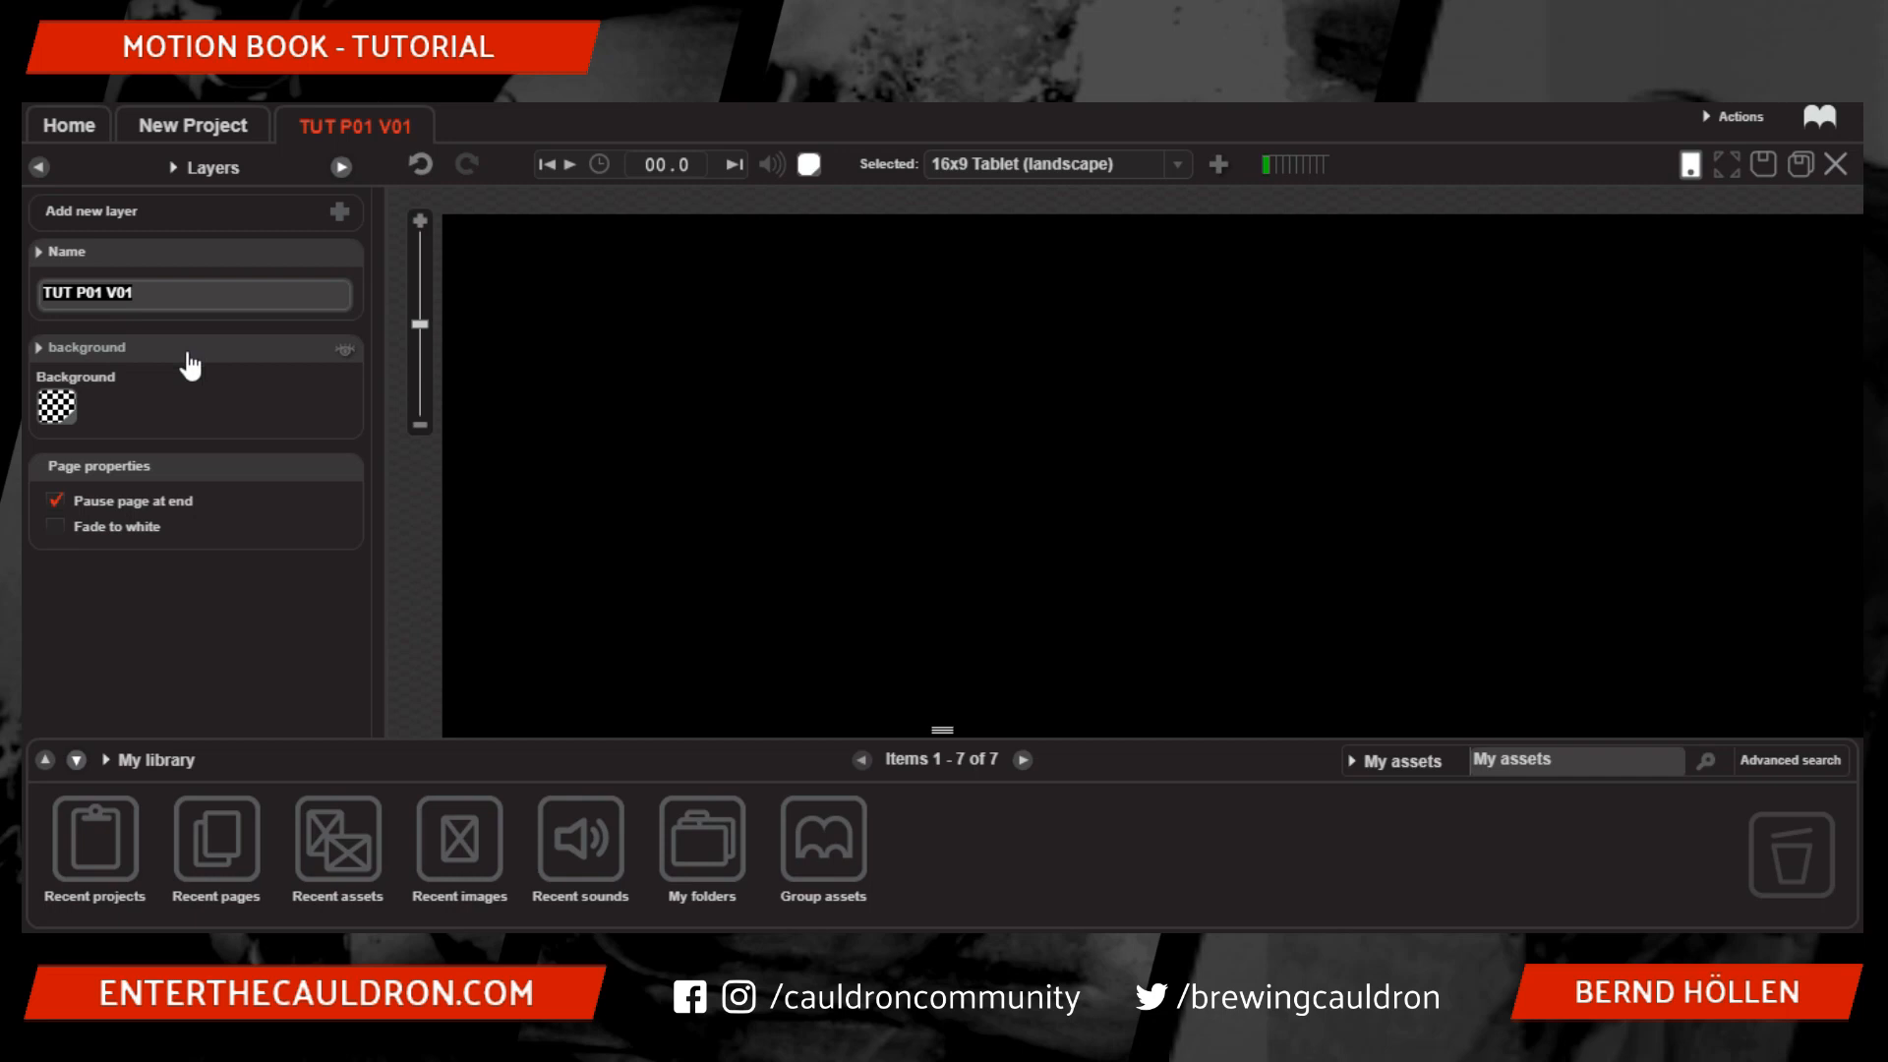
- Examine the page's assigned size and the device types offered for additional page sizes, without adding one
scroll(686, 258, down, 3)
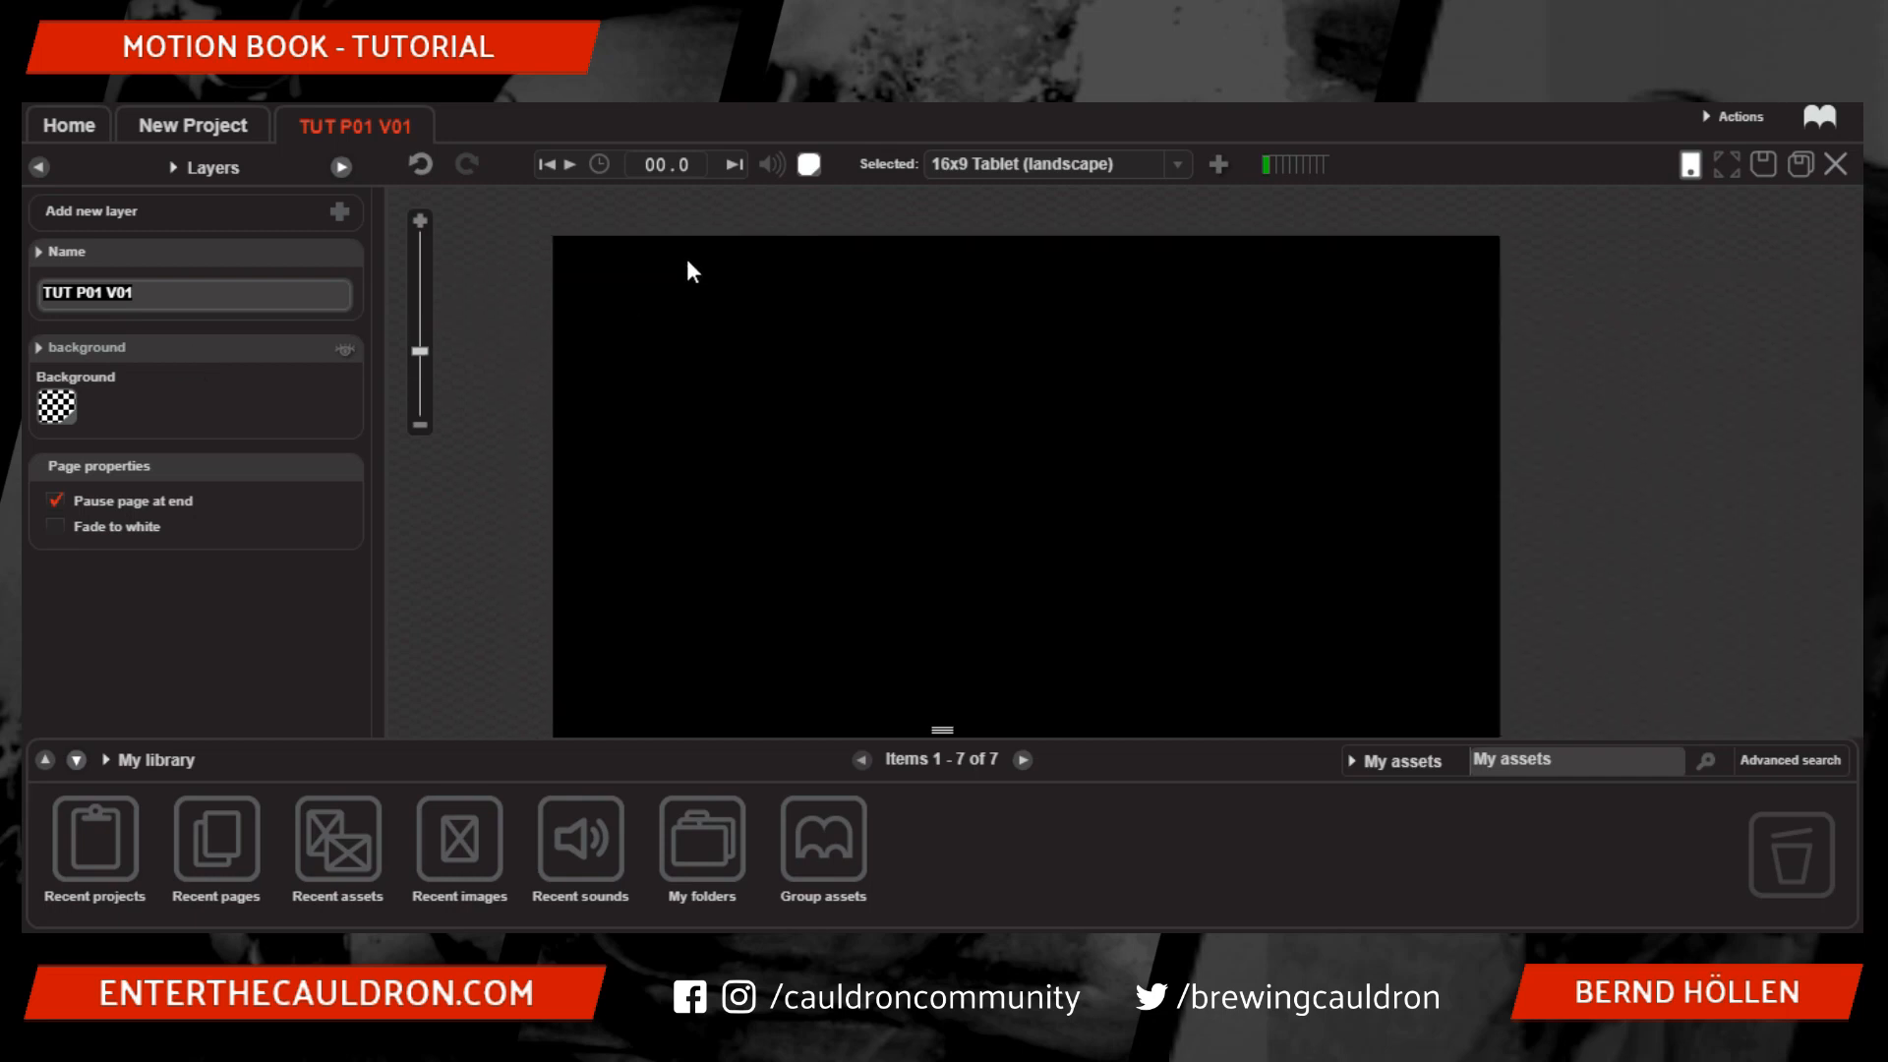
drag(933, 423, 863, 418)
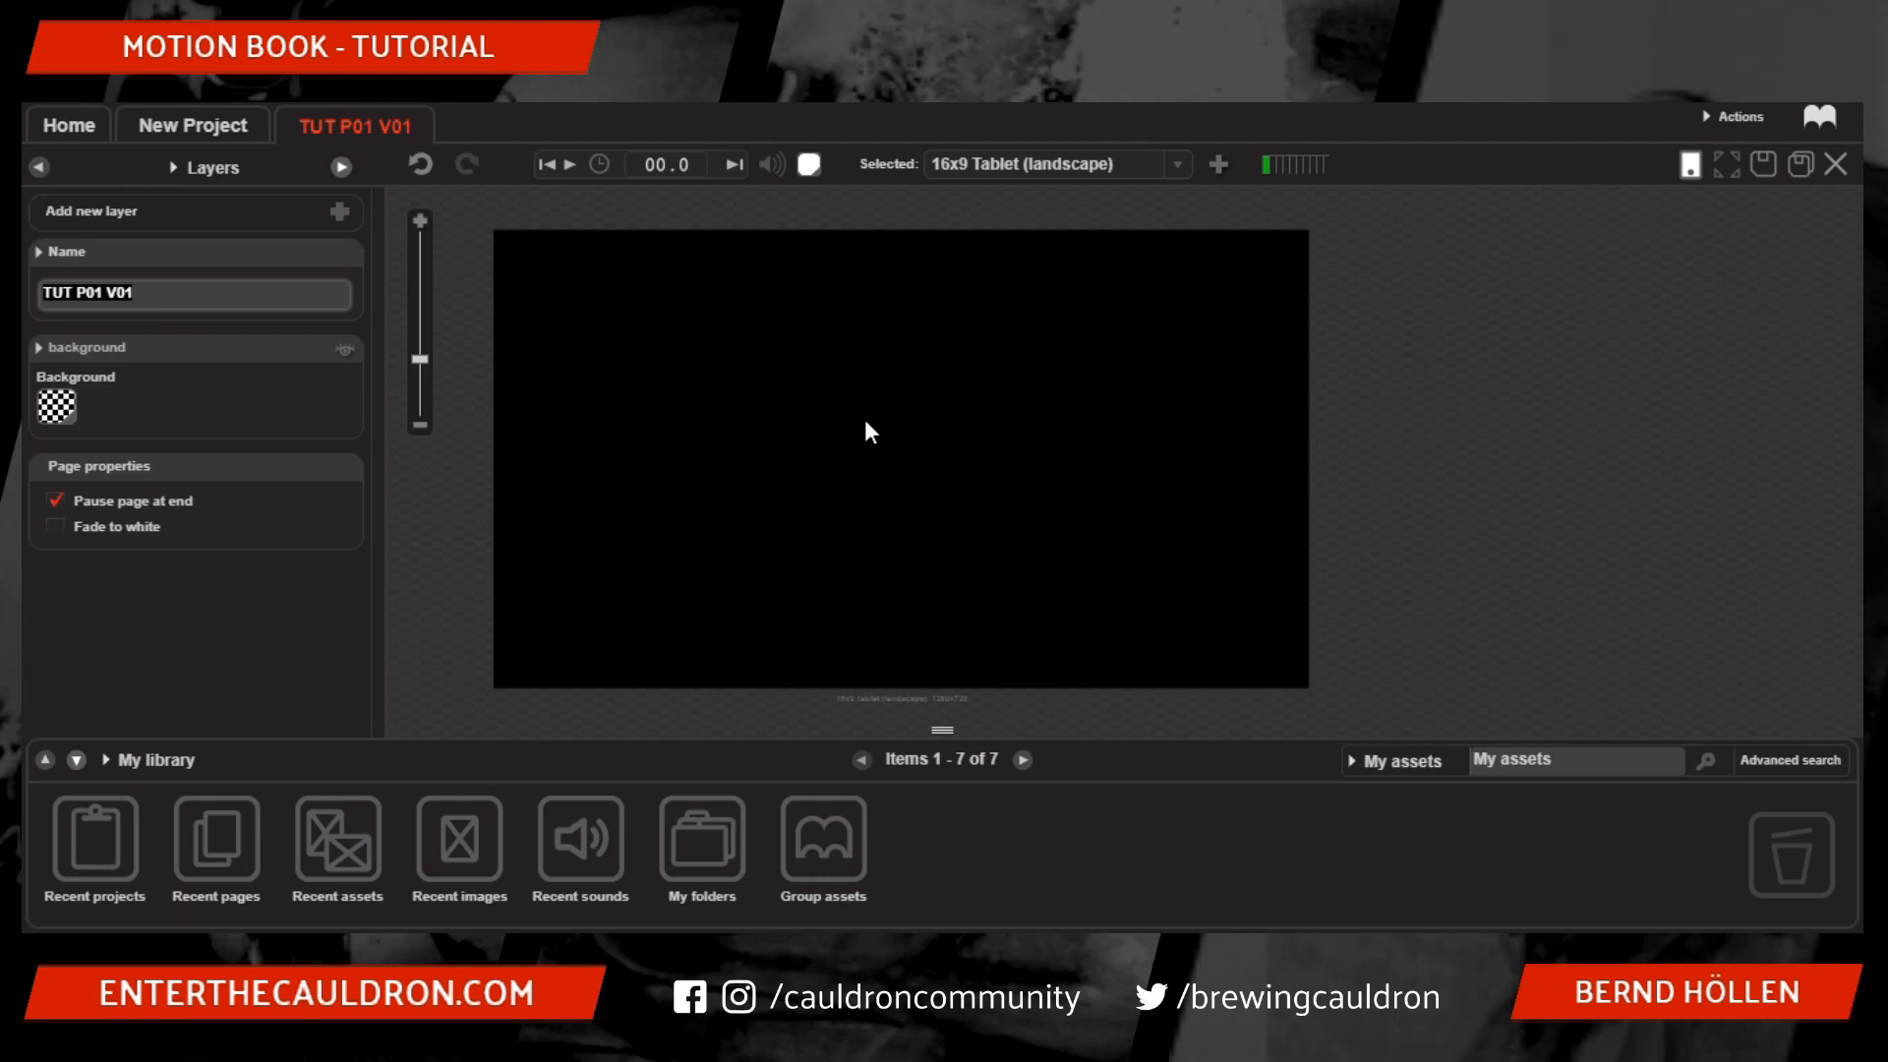
click(1725, 125)
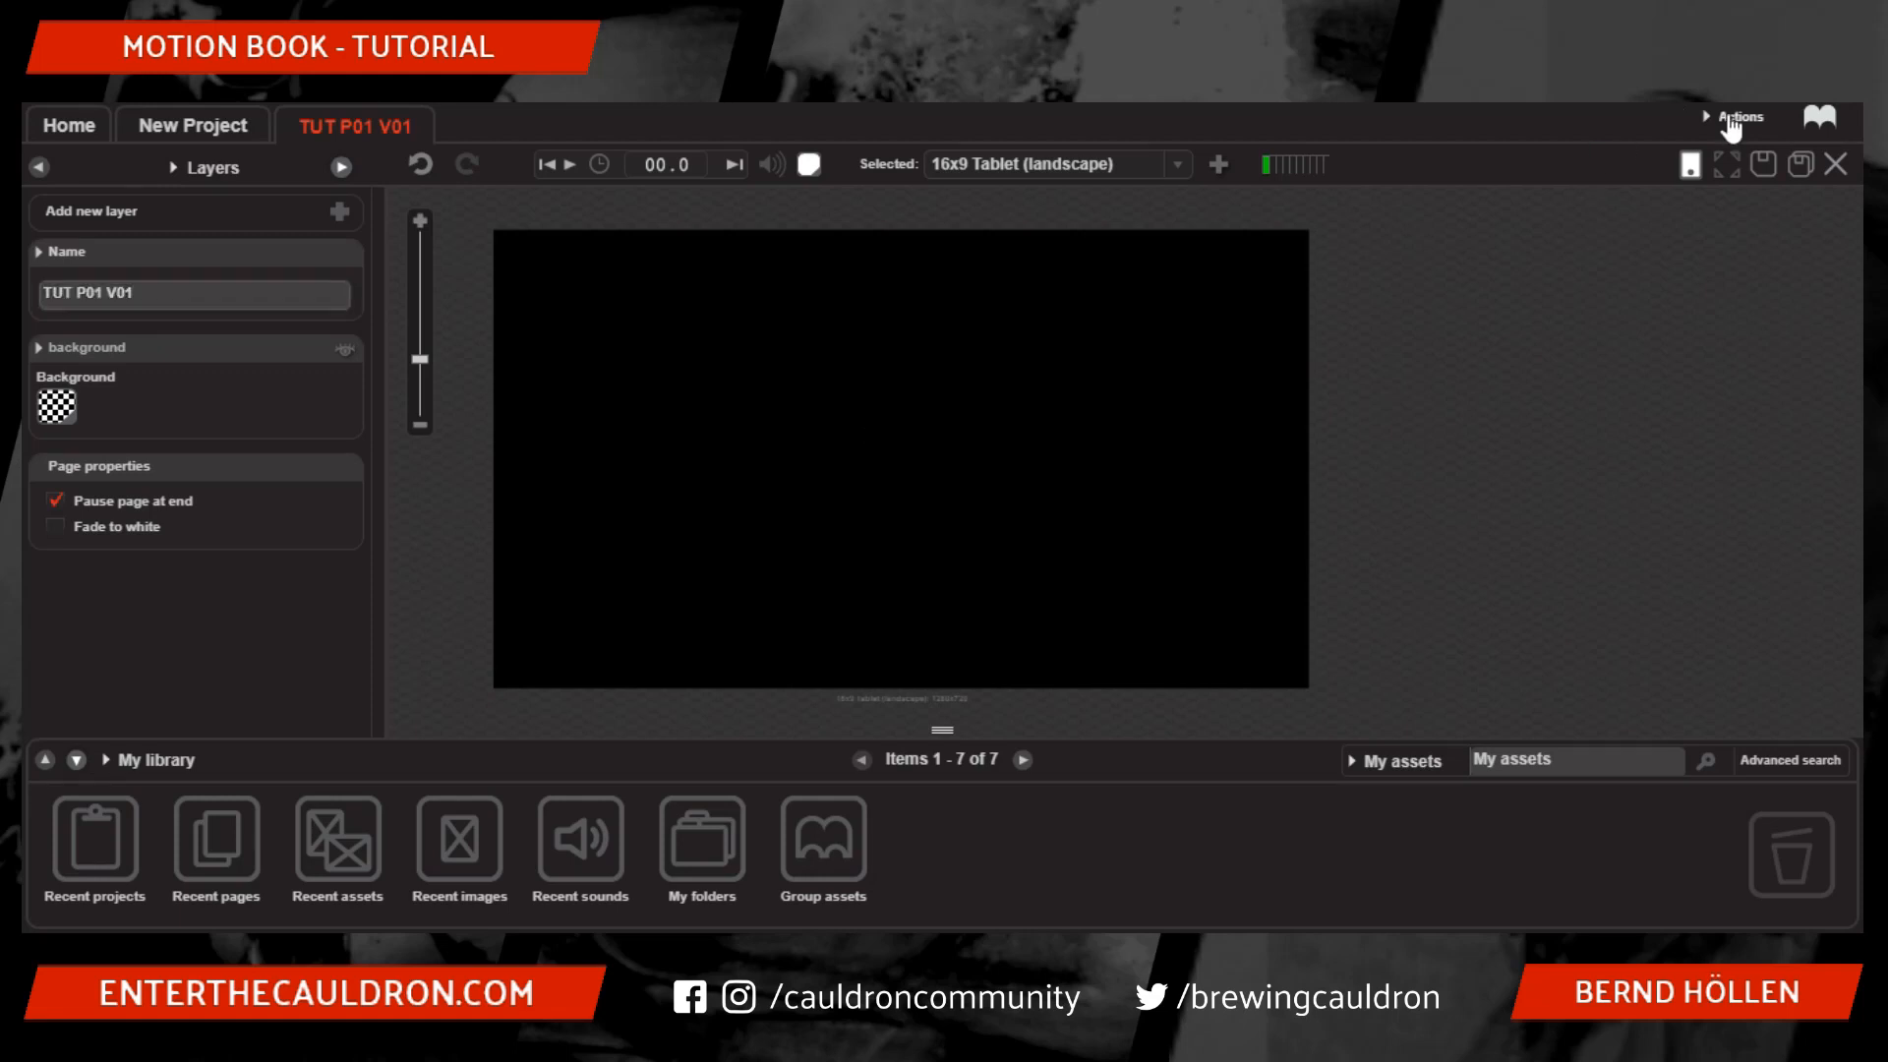
click(1513, 327)
click(1181, 174)
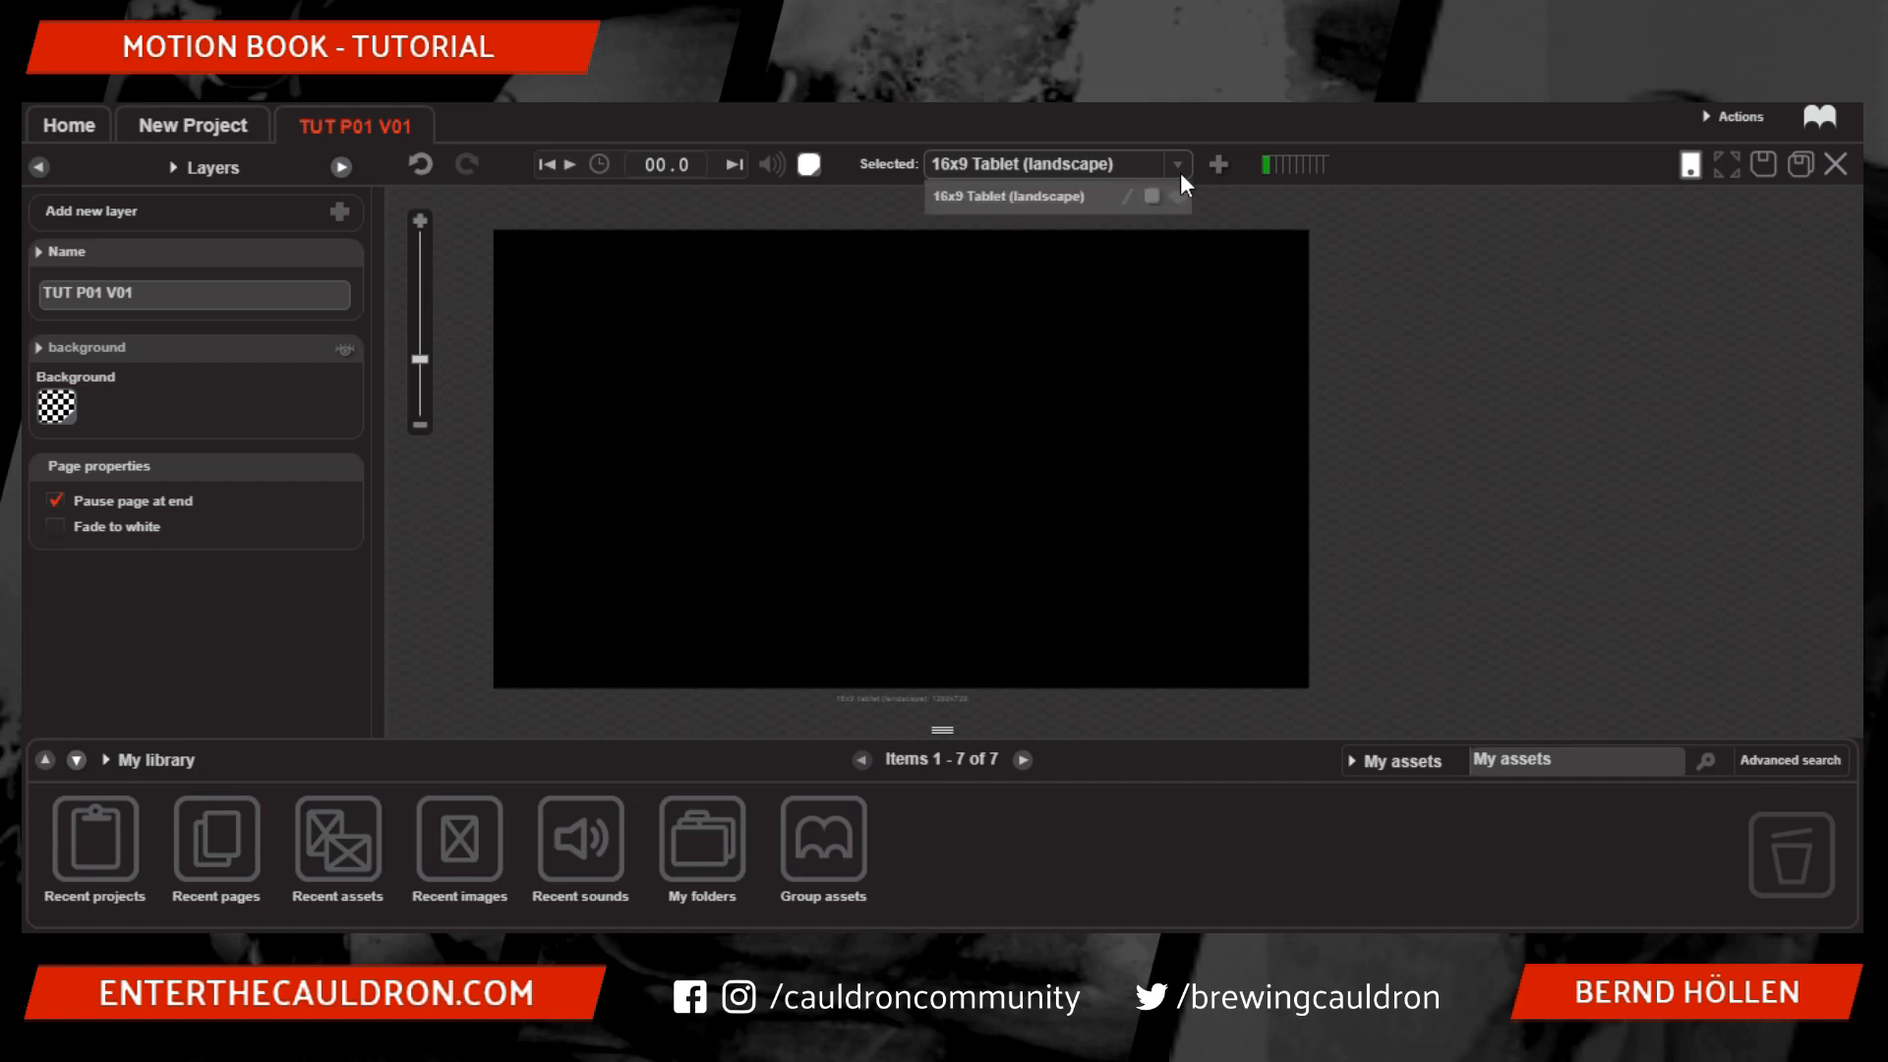
click(1221, 167)
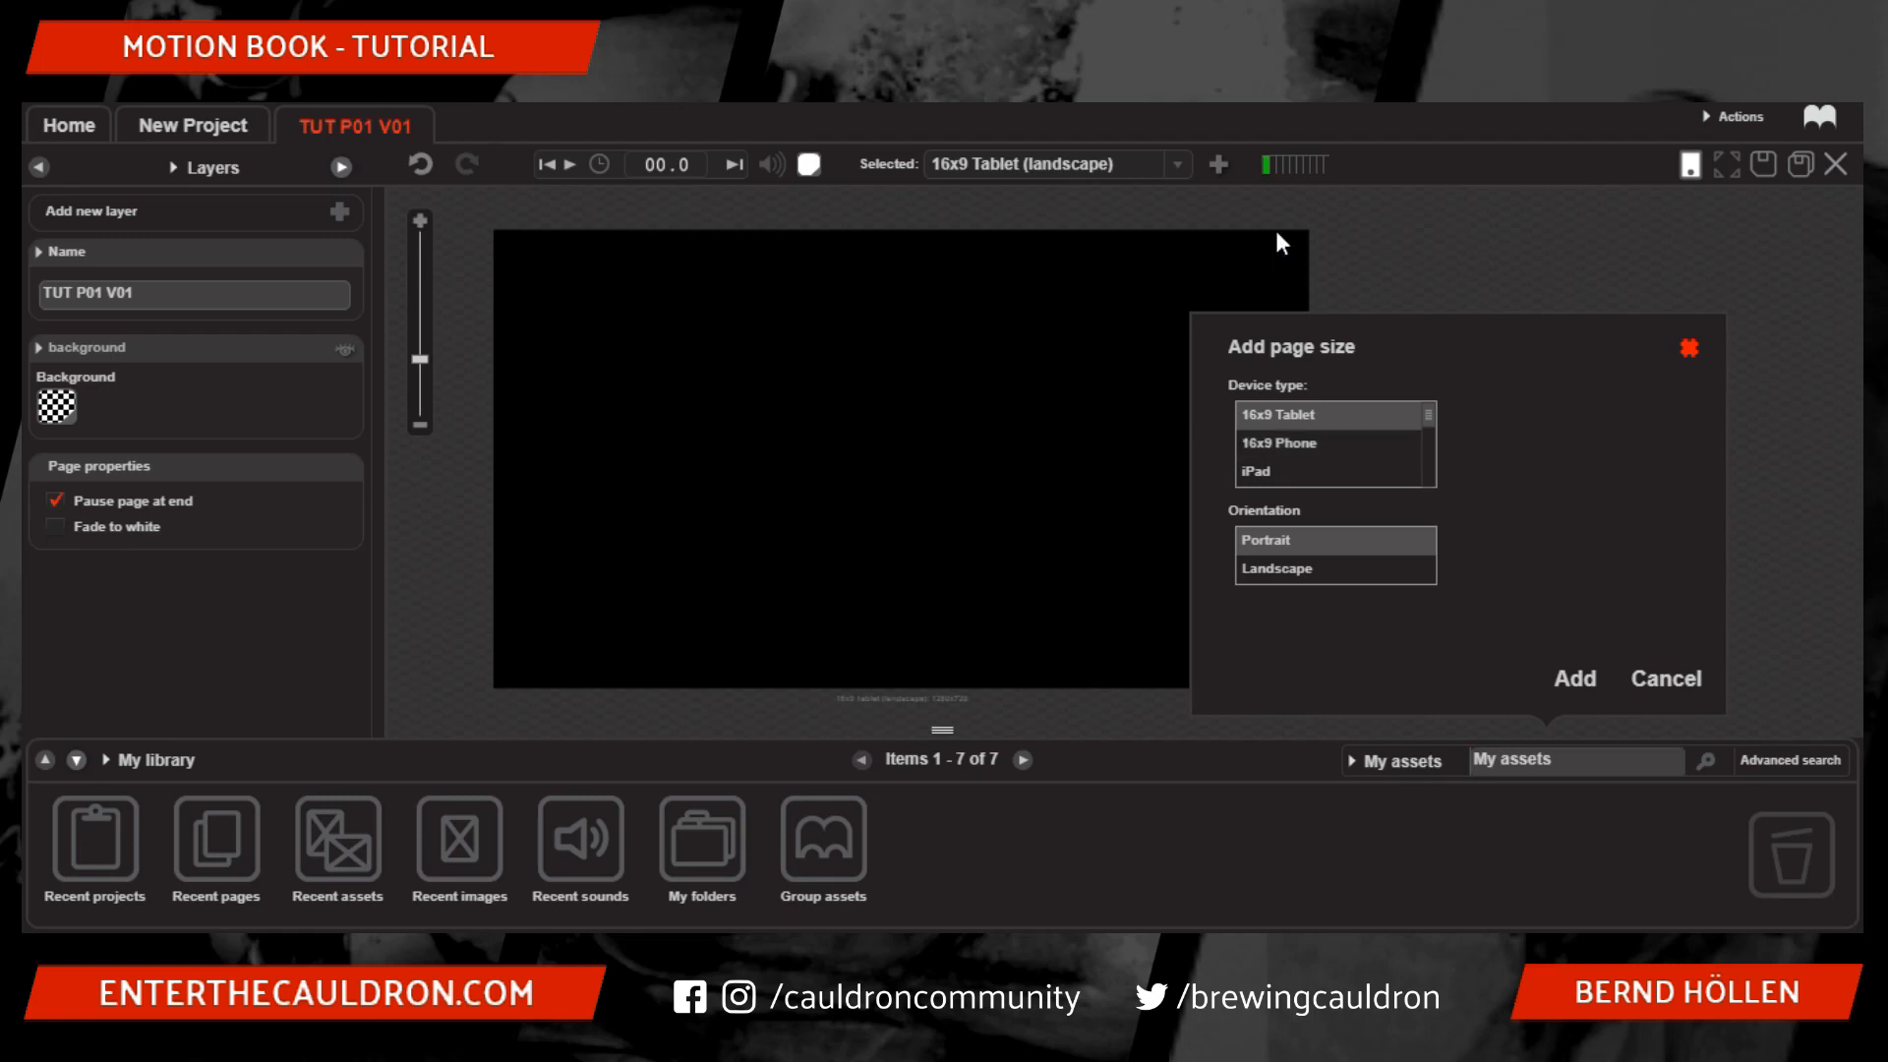
scroll(1341, 444, down, 4)
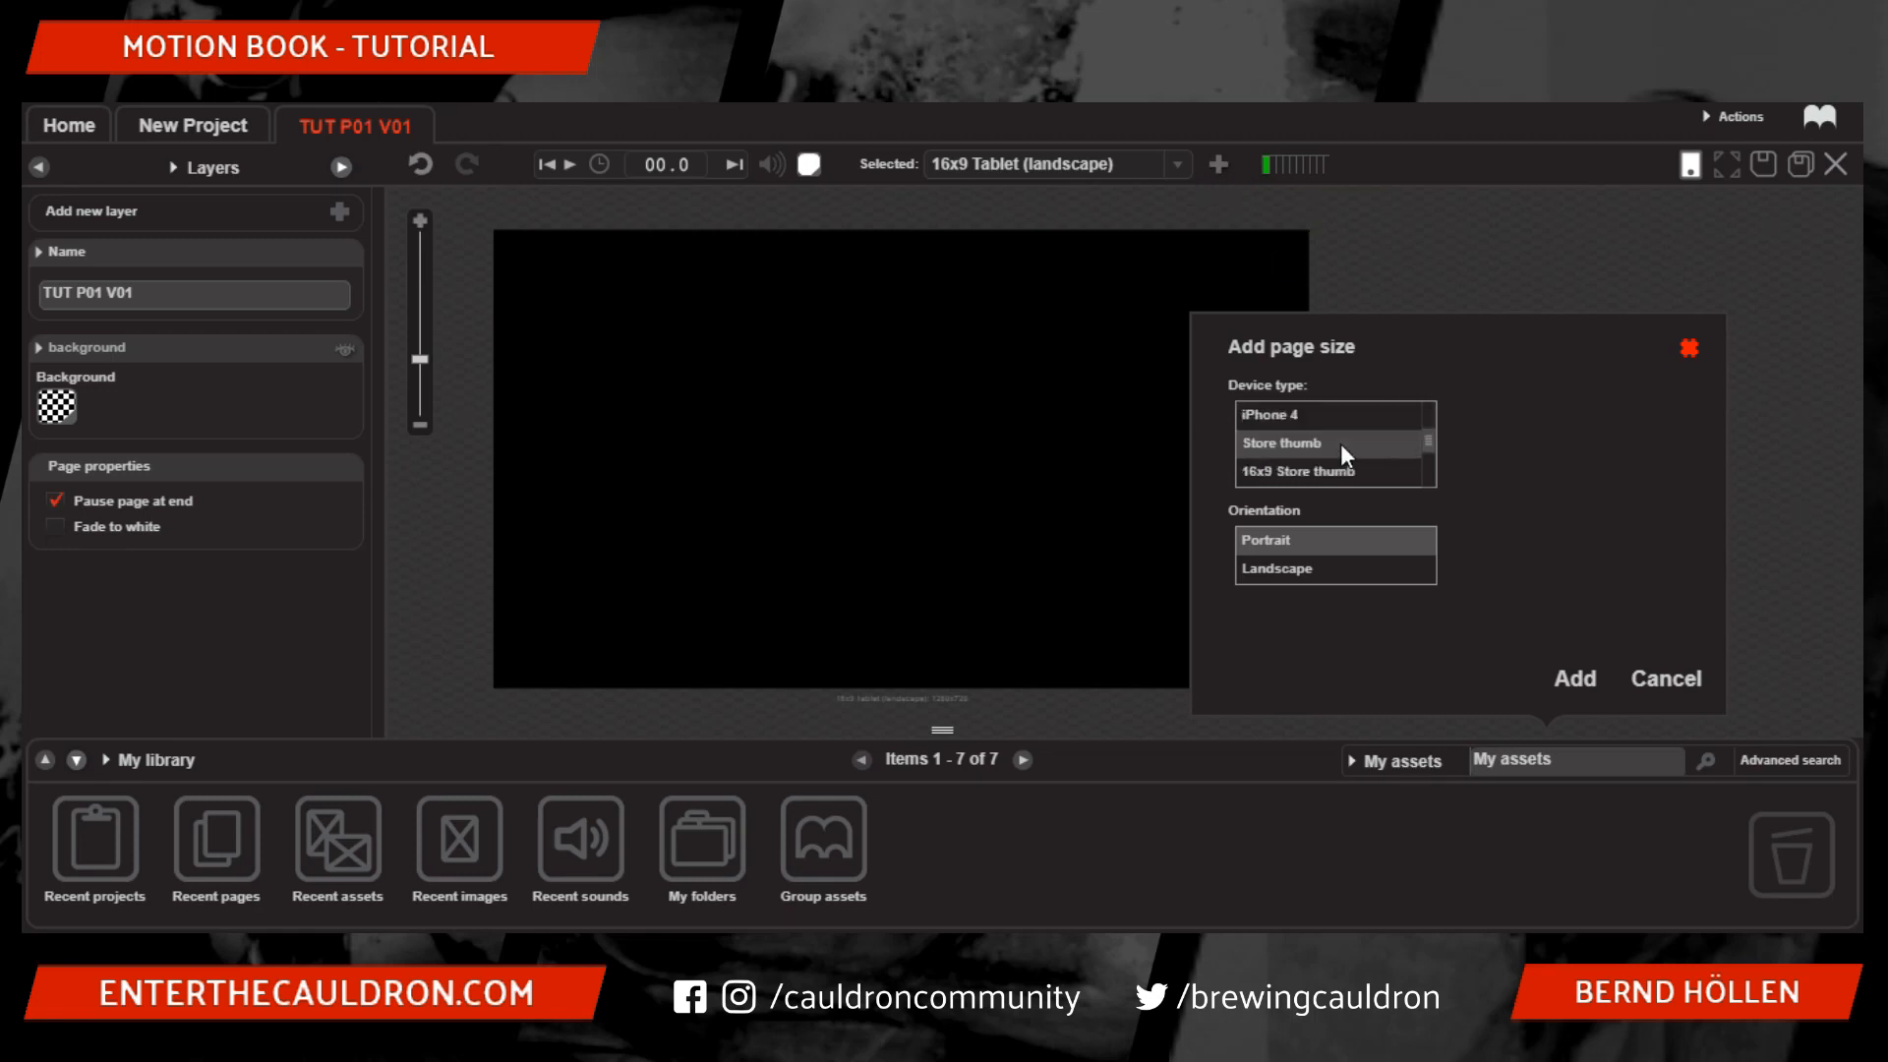
scroll(1339, 444, up, 4)
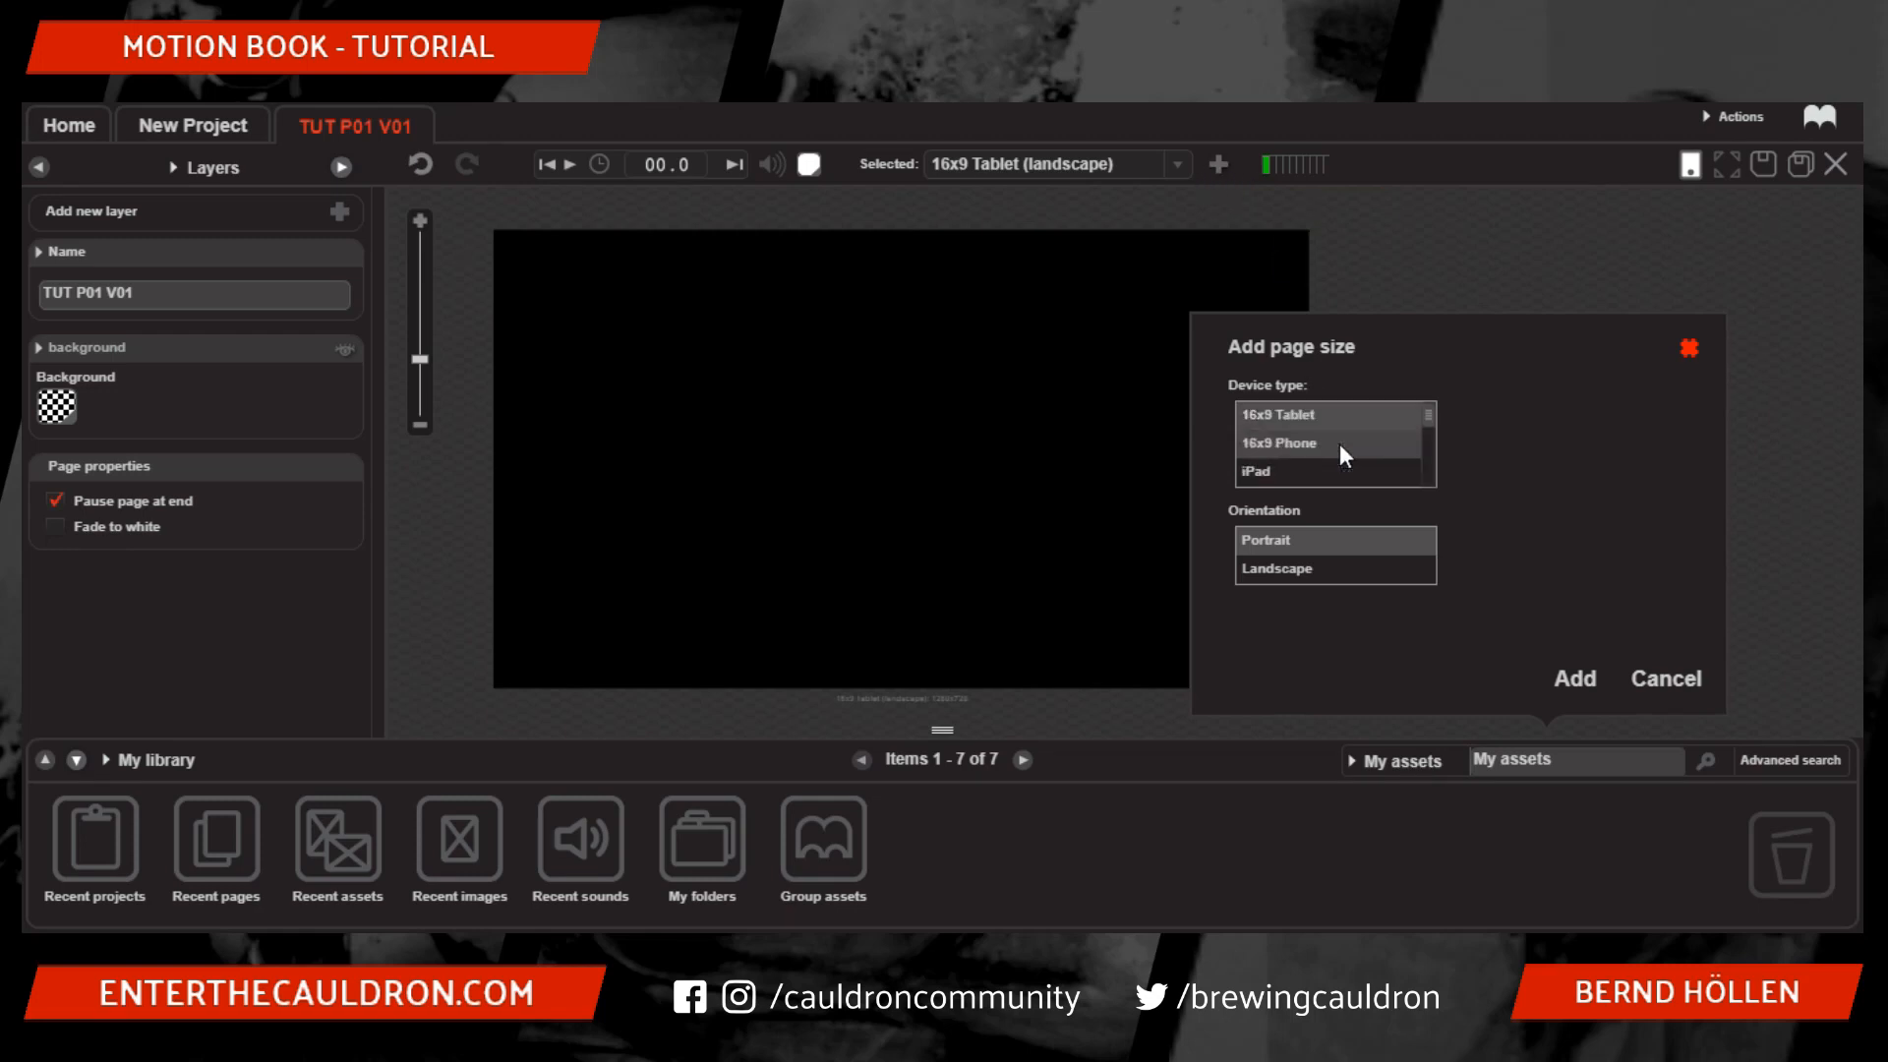
click(1690, 350)
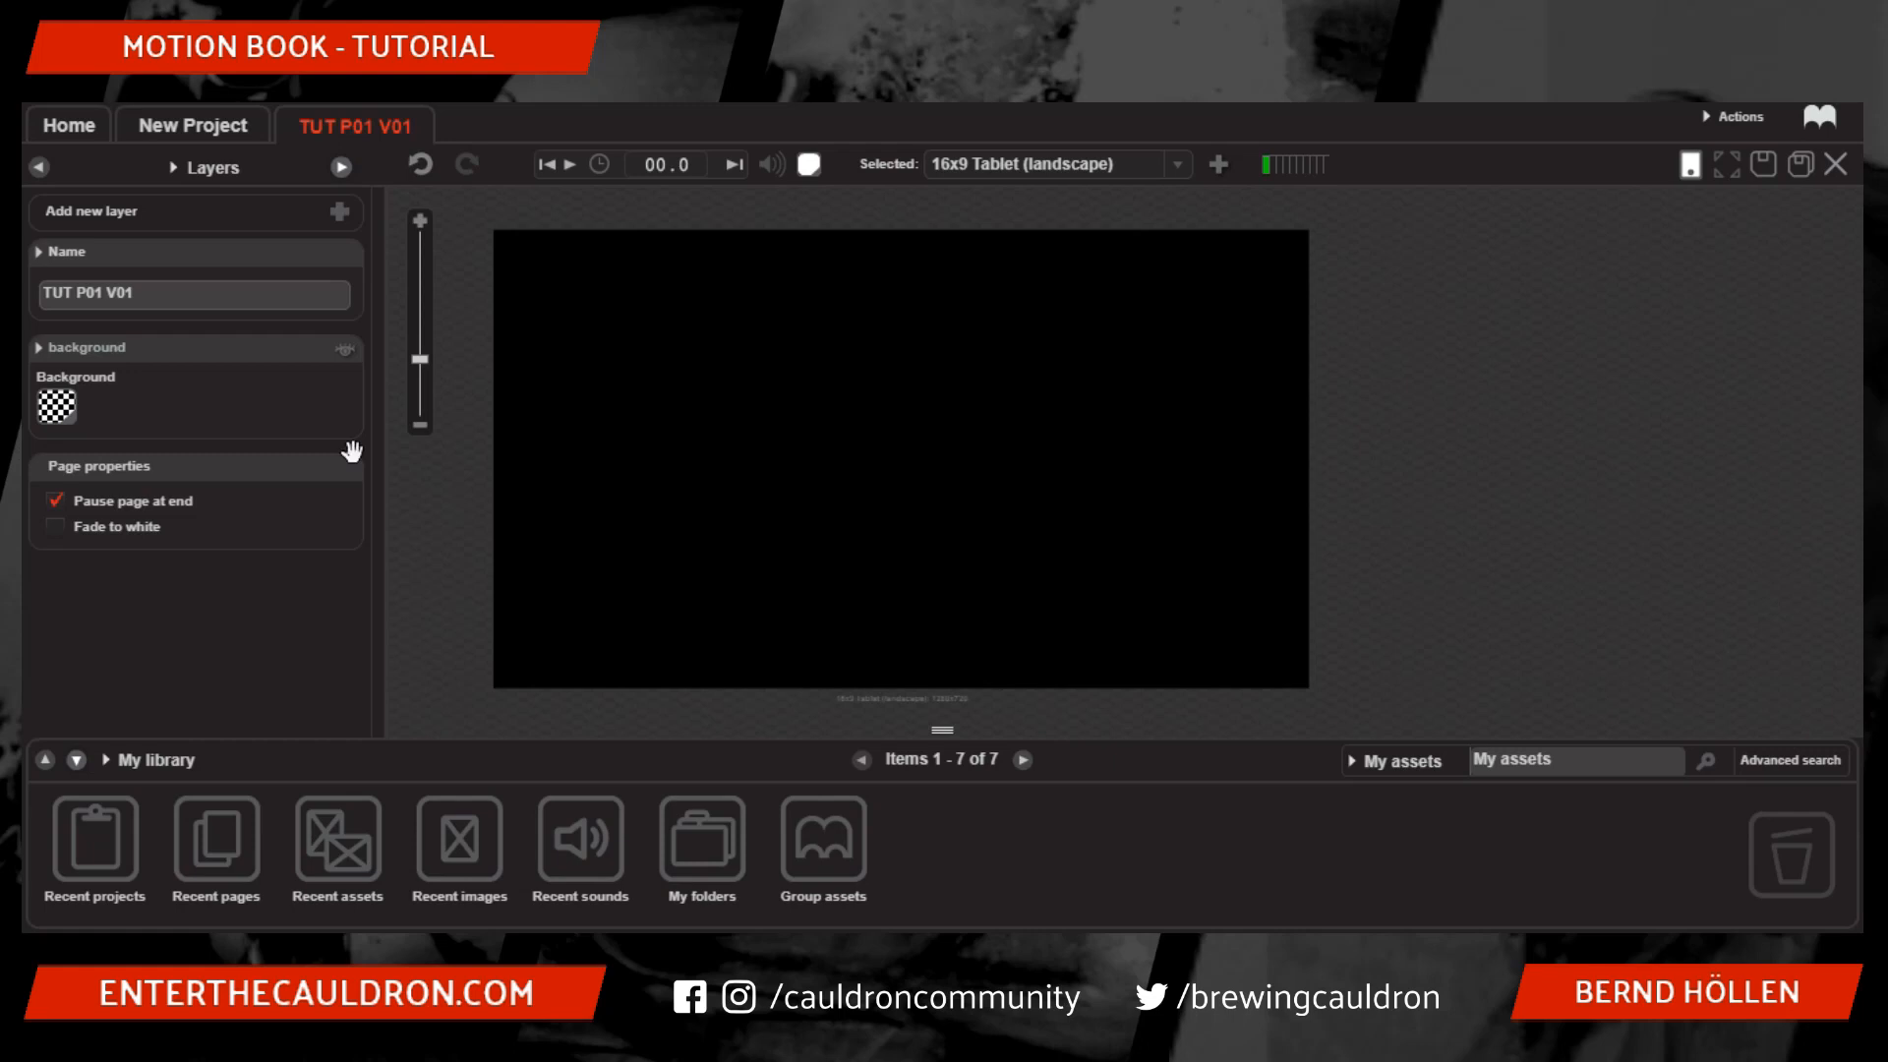
- Set the page background to the teal Abyssal Monster swatch brightened to value 215, and view the background layer's properties
click(59, 407)
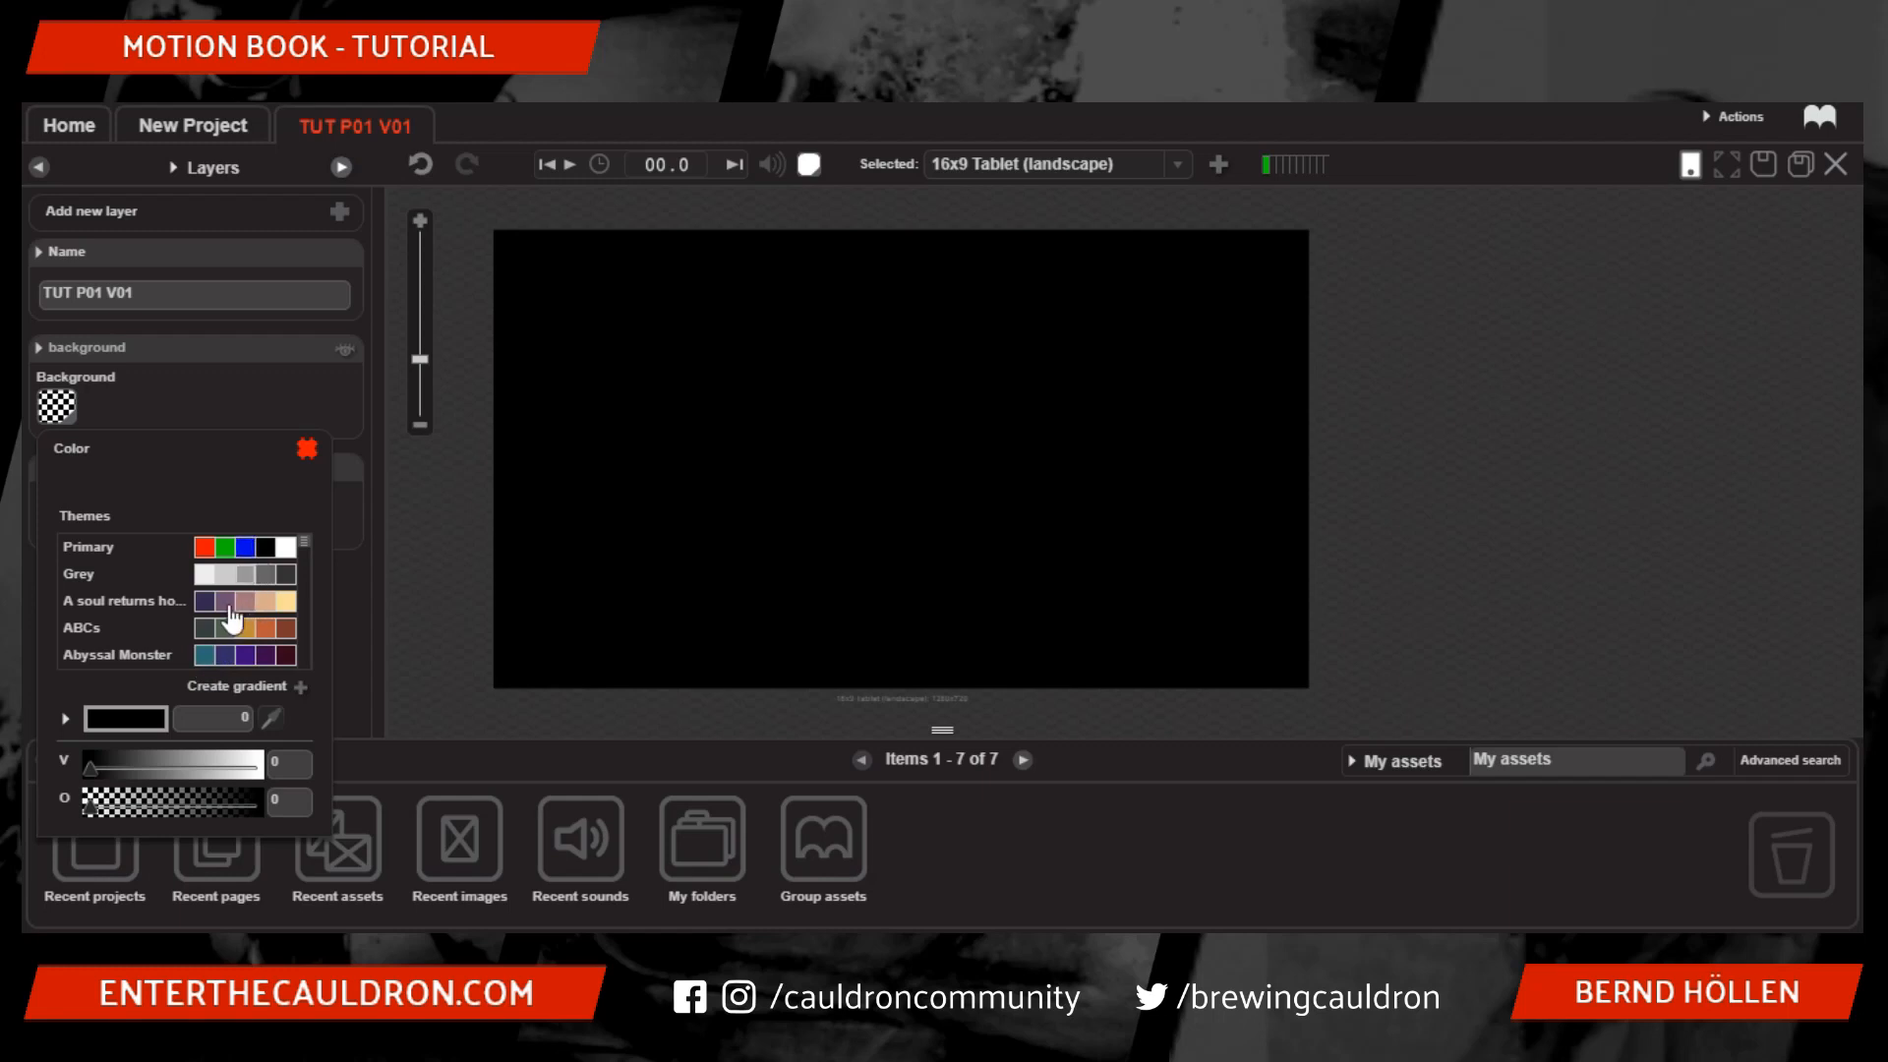
click(204, 656)
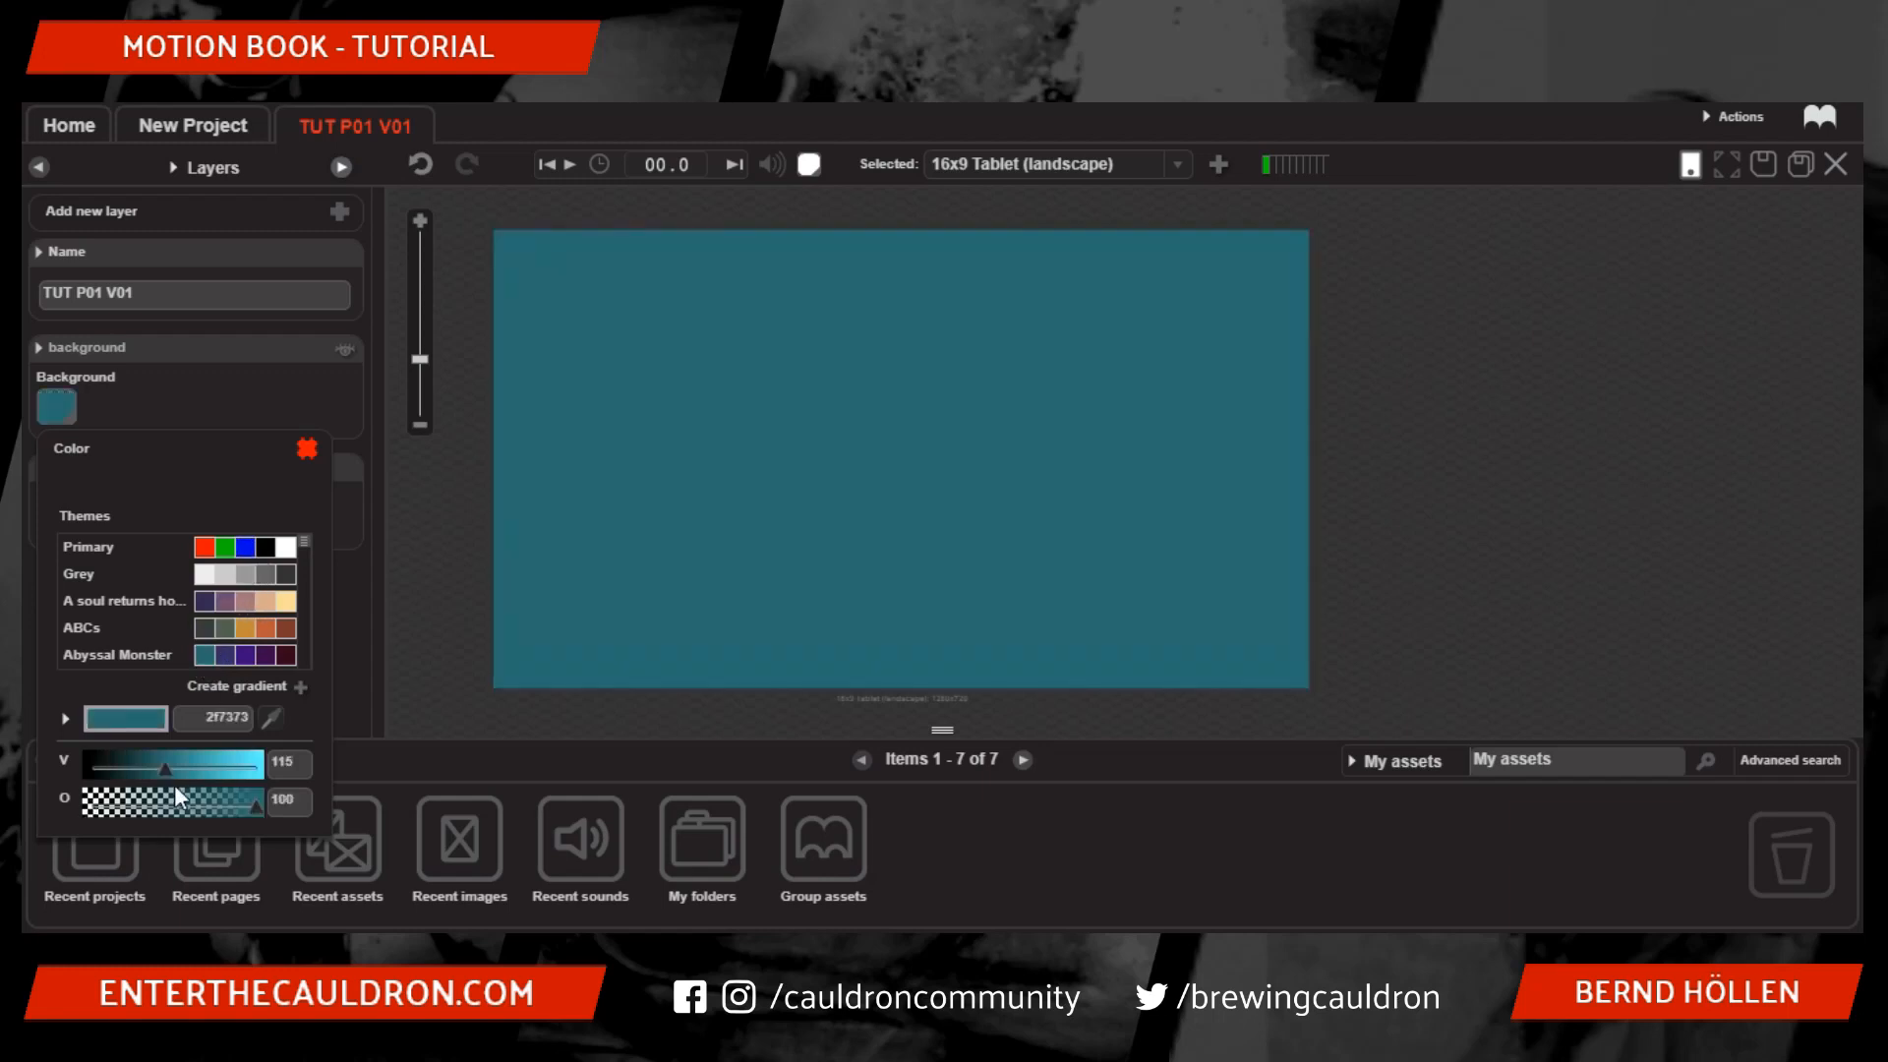
drag(169, 769, 234, 771)
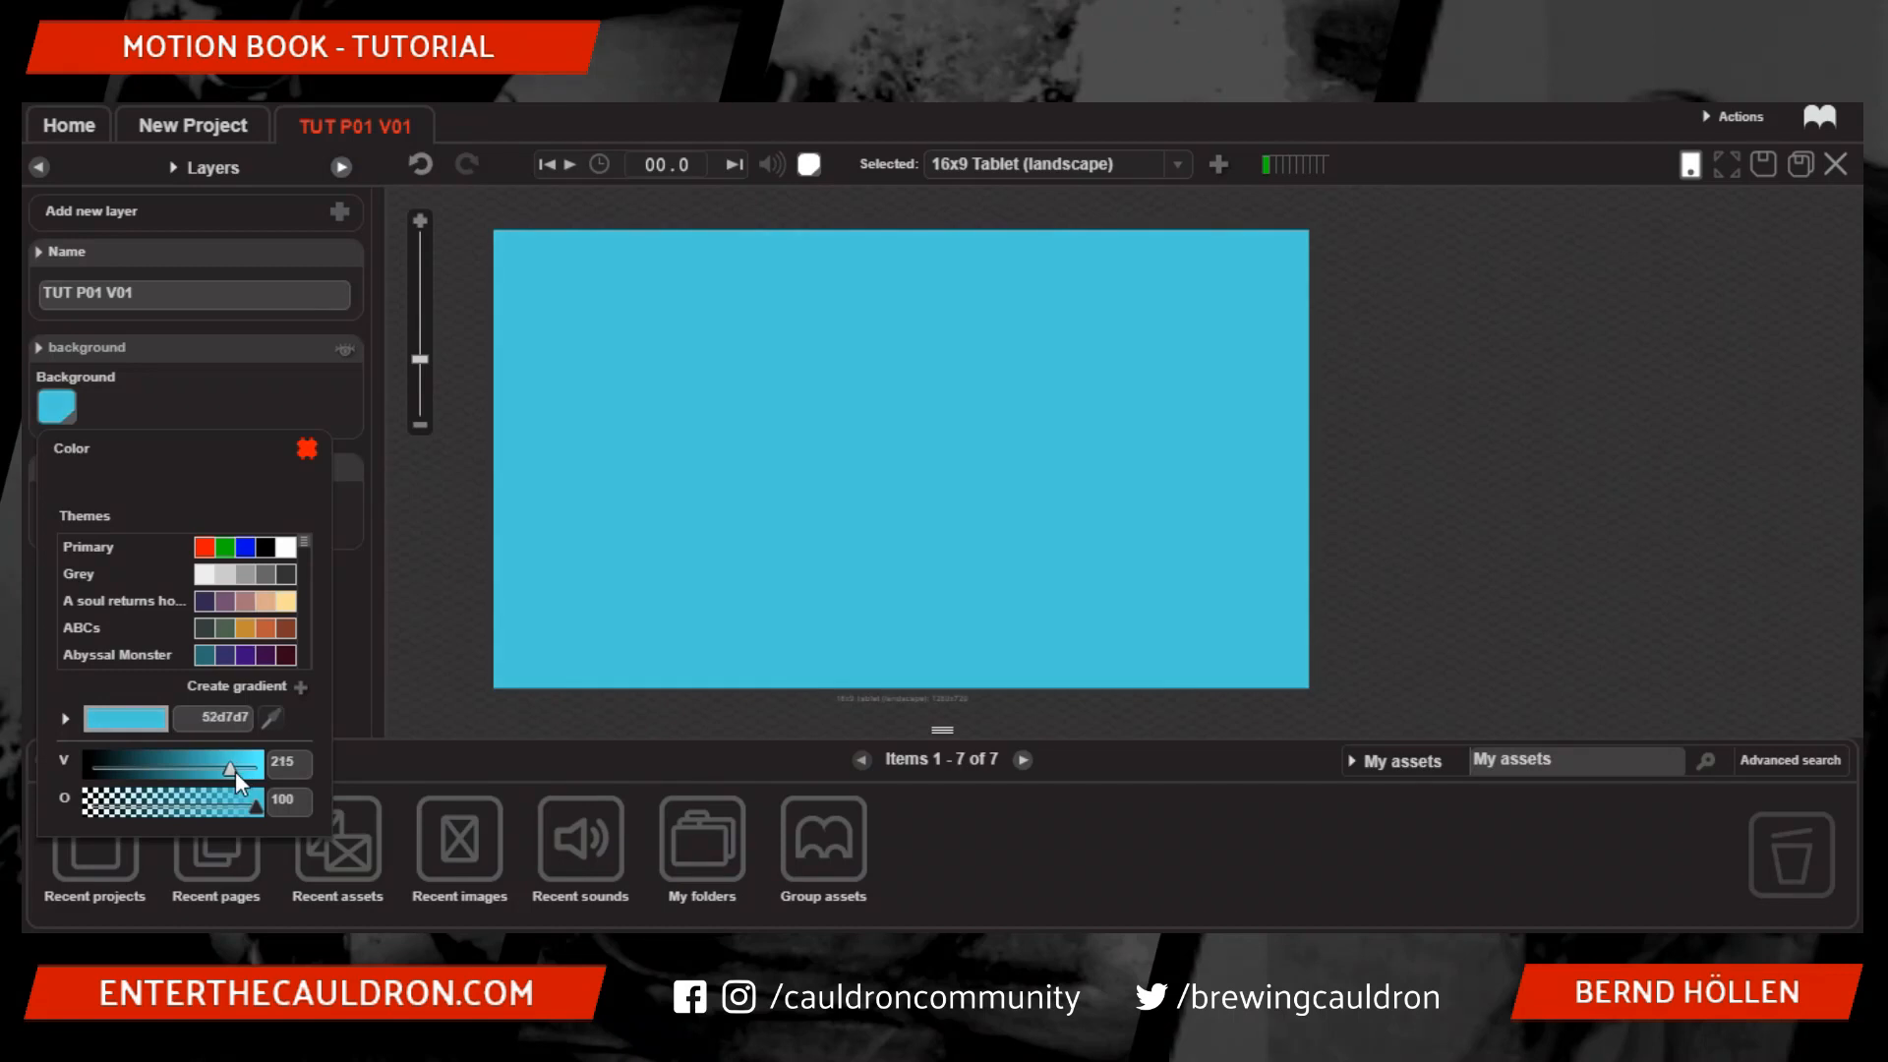
click(306, 450)
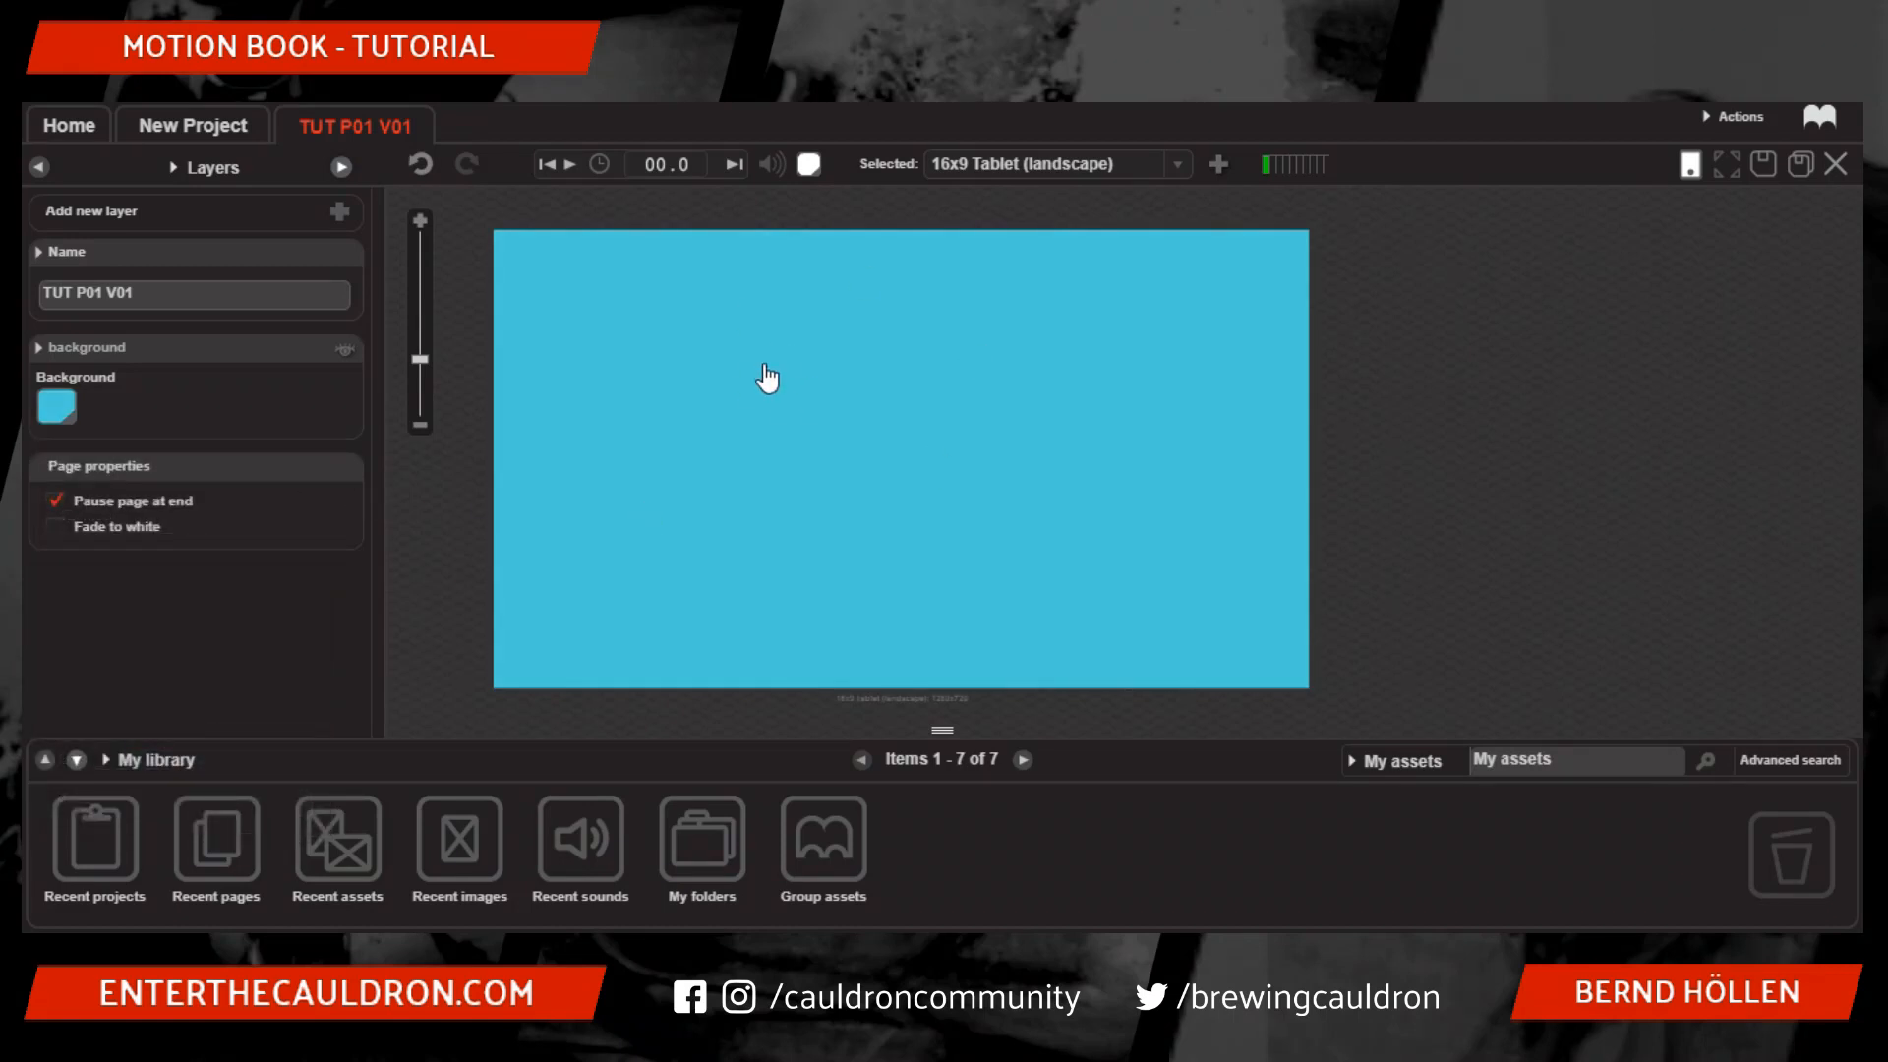
click(39, 346)
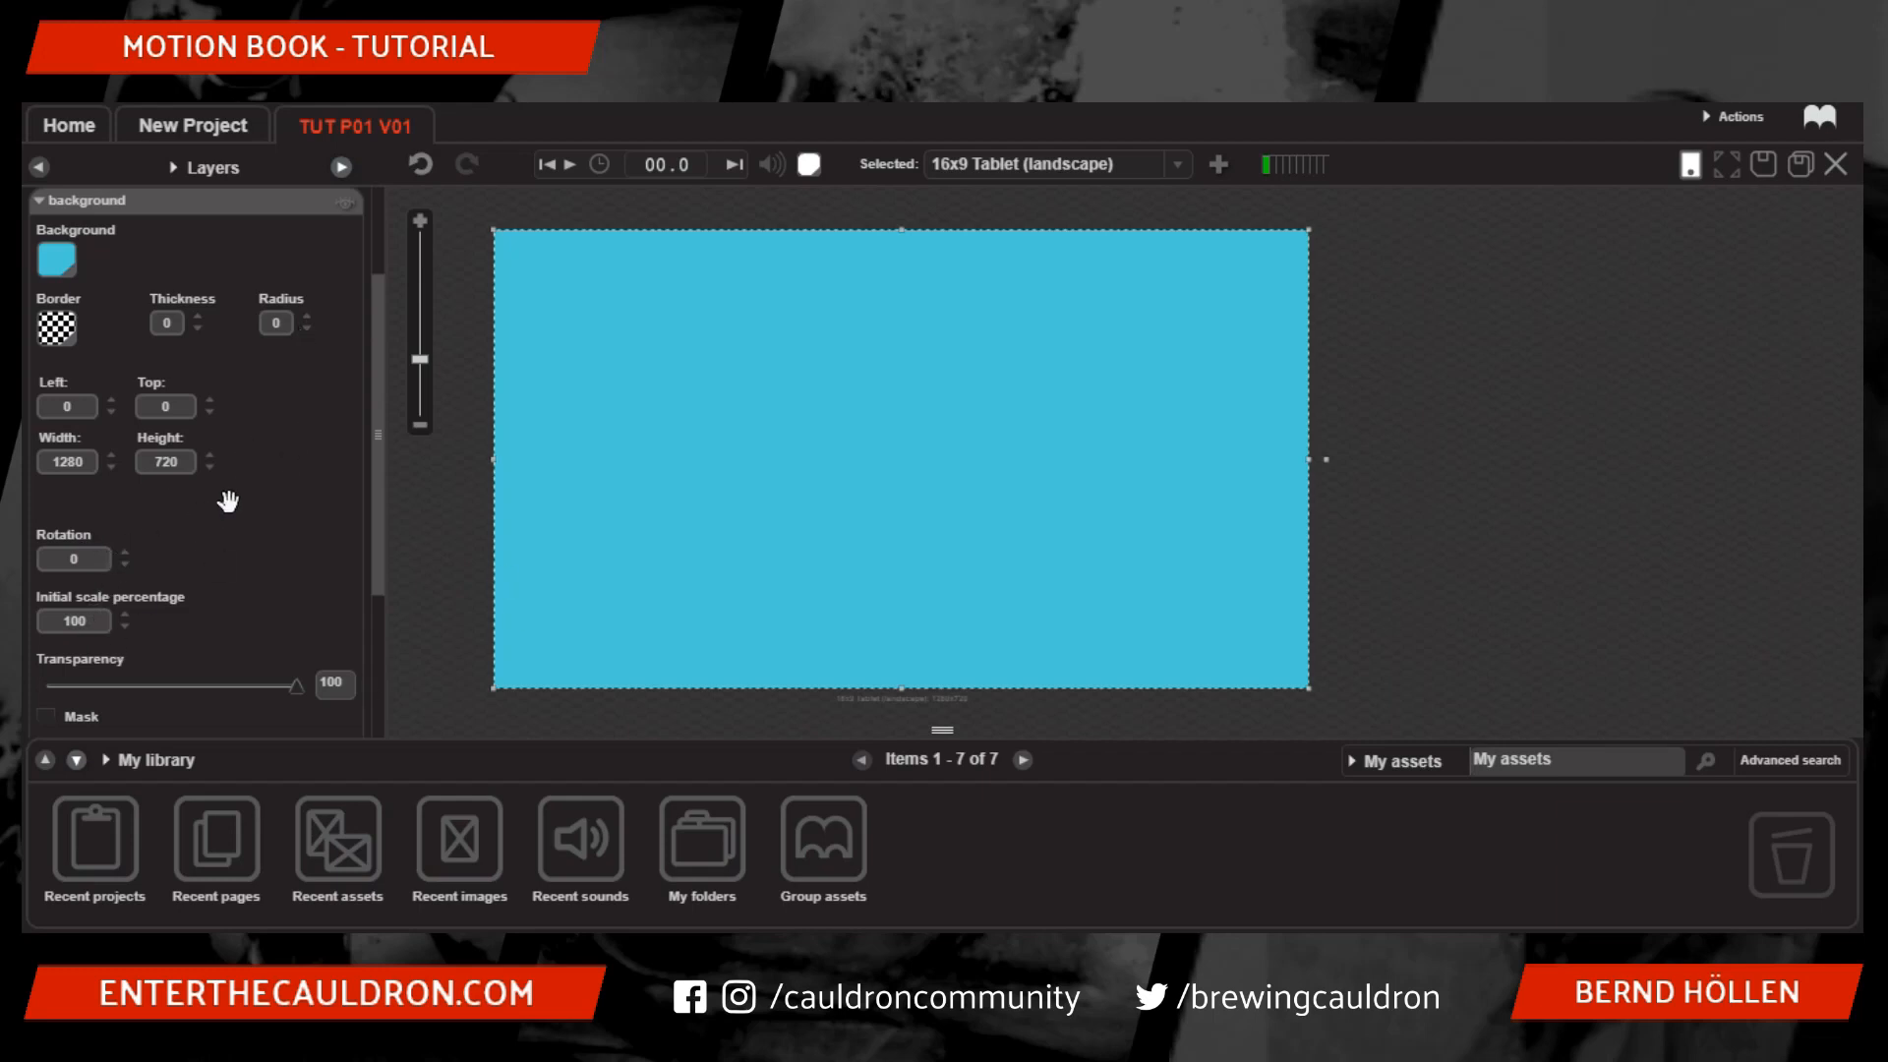
click(39, 202)
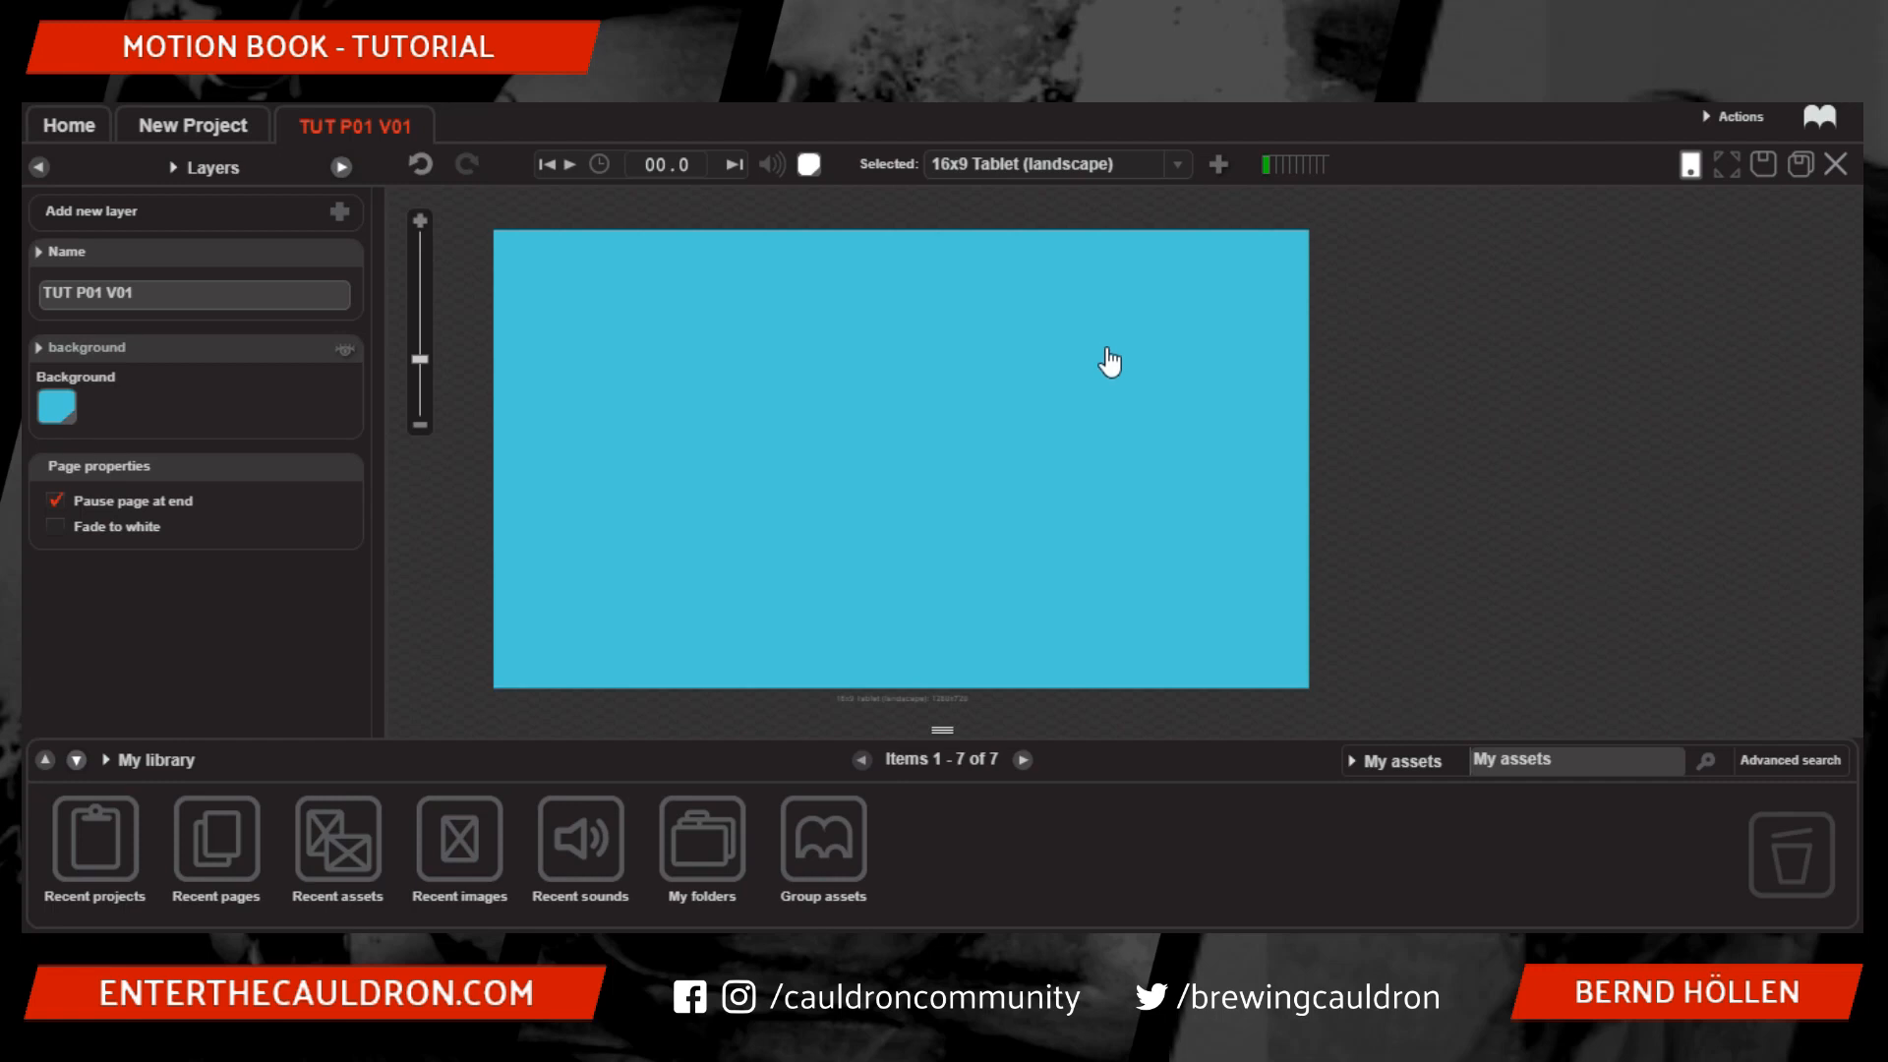
- Add a 16x9 Phone page size in landscape orientation to the page
click(1218, 164)
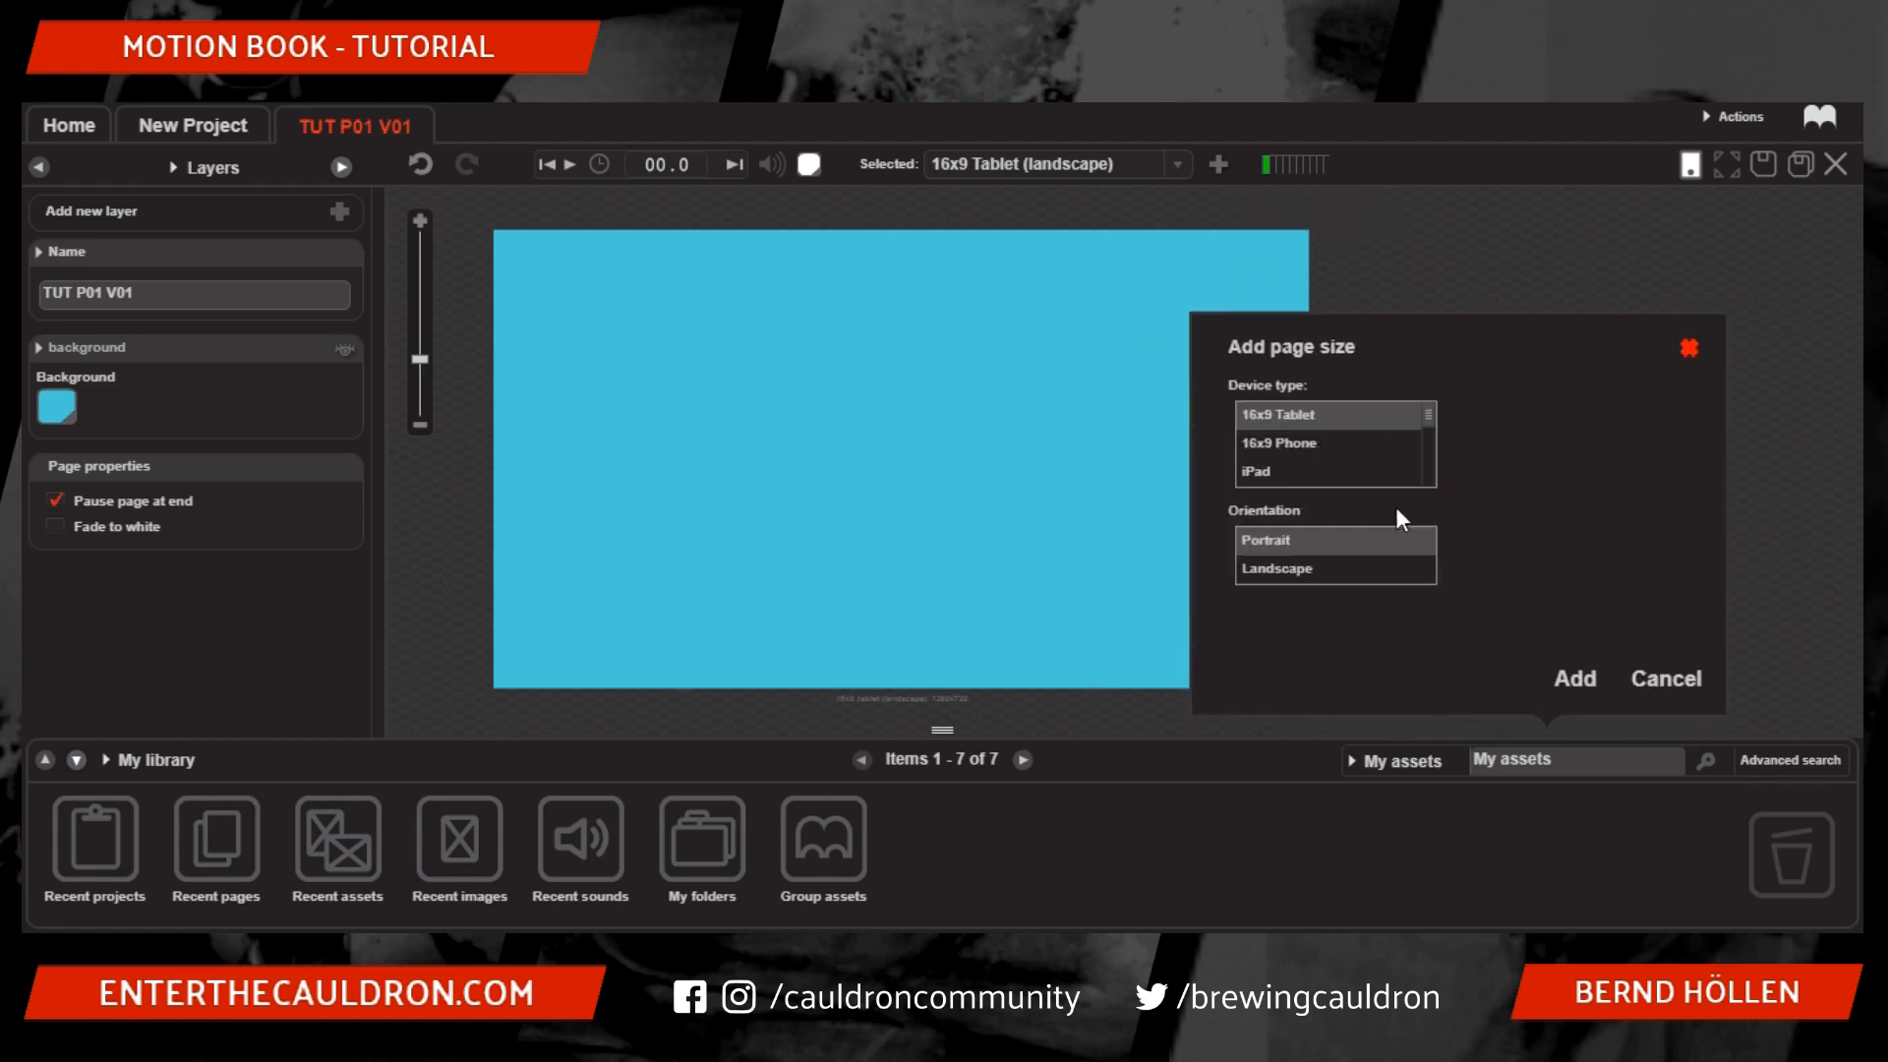
scroll(1337, 442, down, 2)
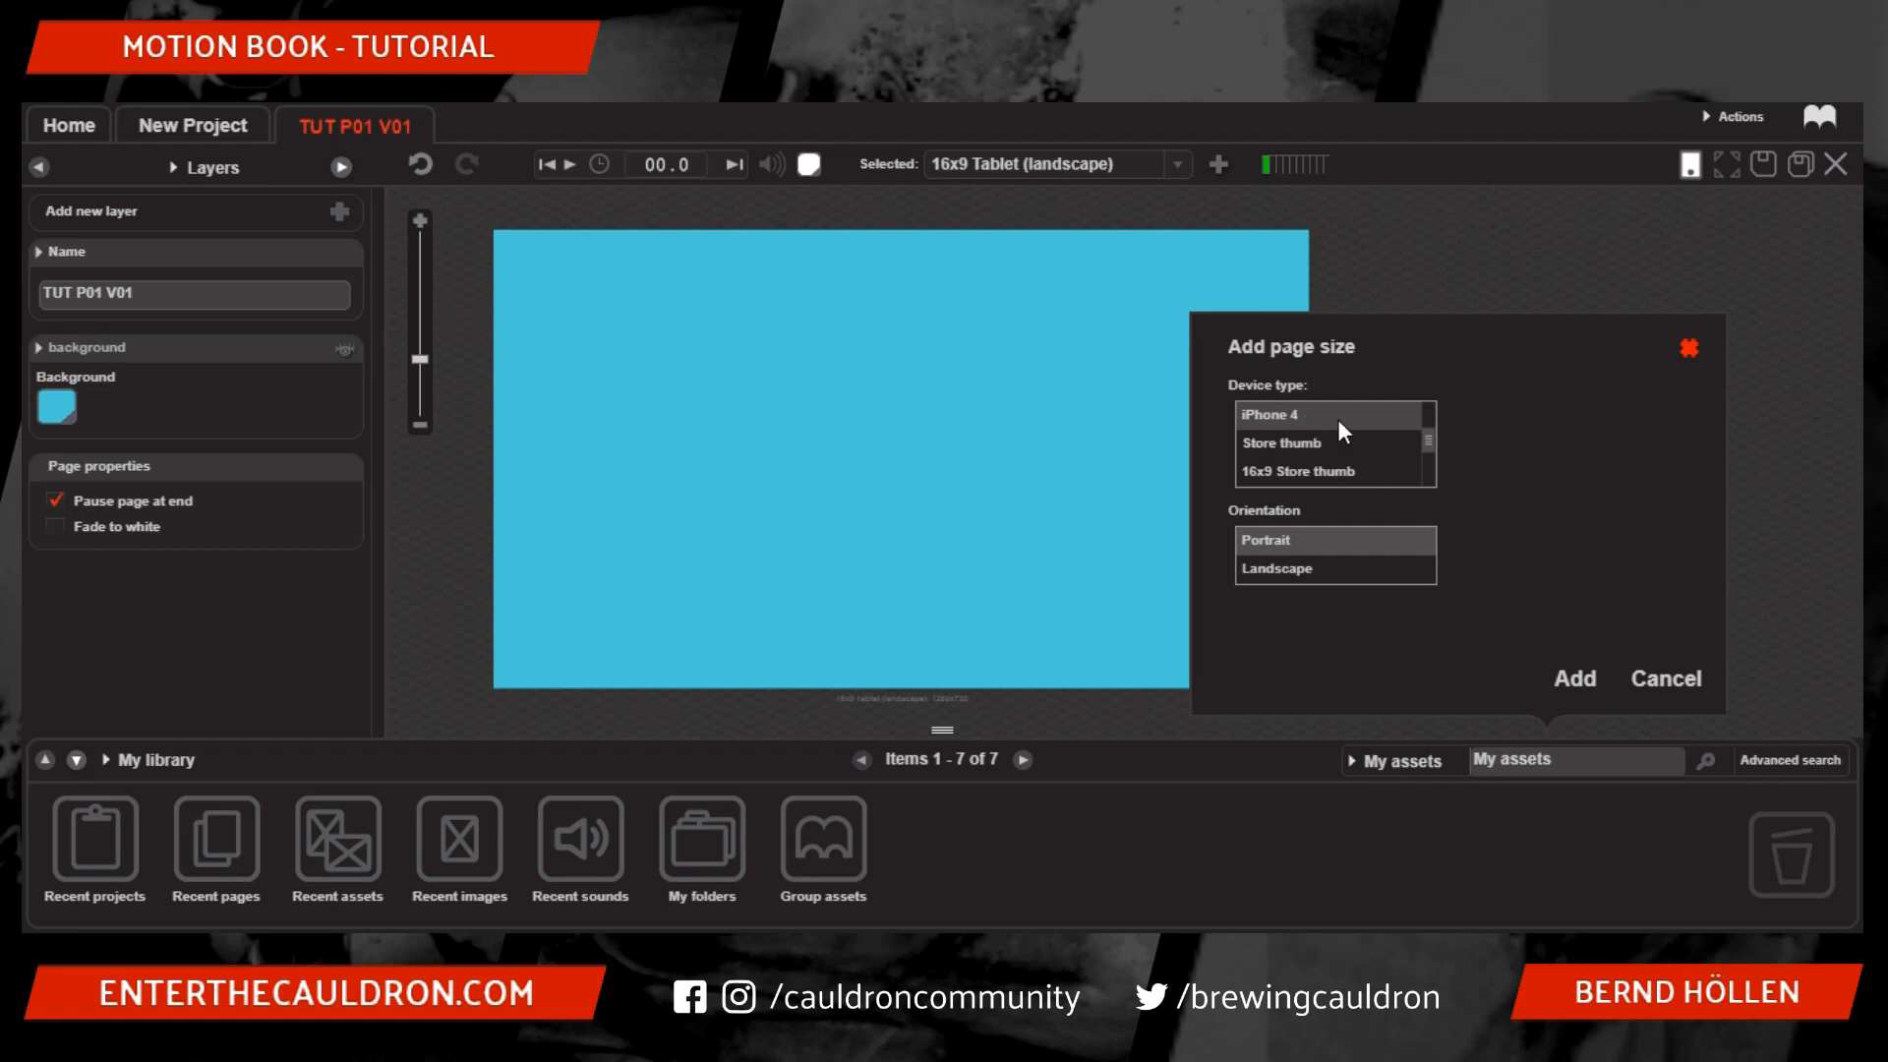
scroll(1329, 450, down, 1)
scroll(1329, 451, up, 1)
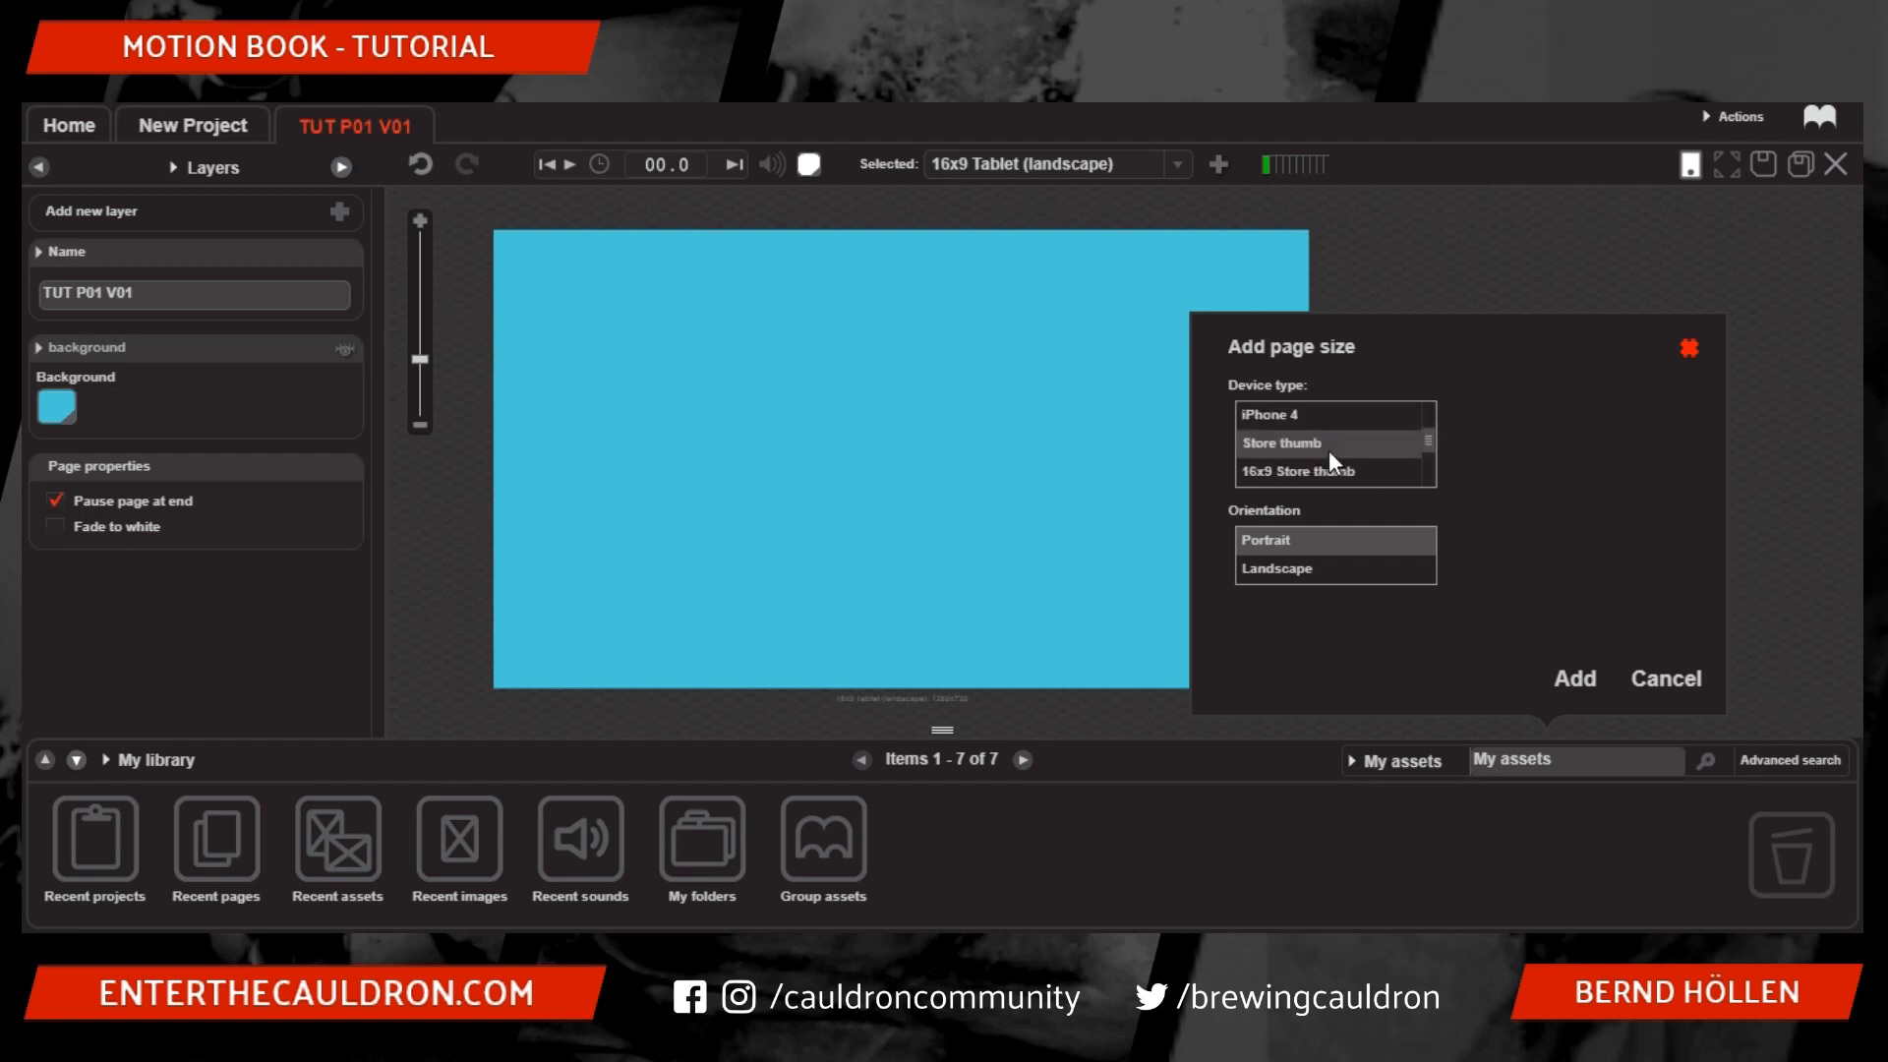
scroll(1330, 451, up, 2)
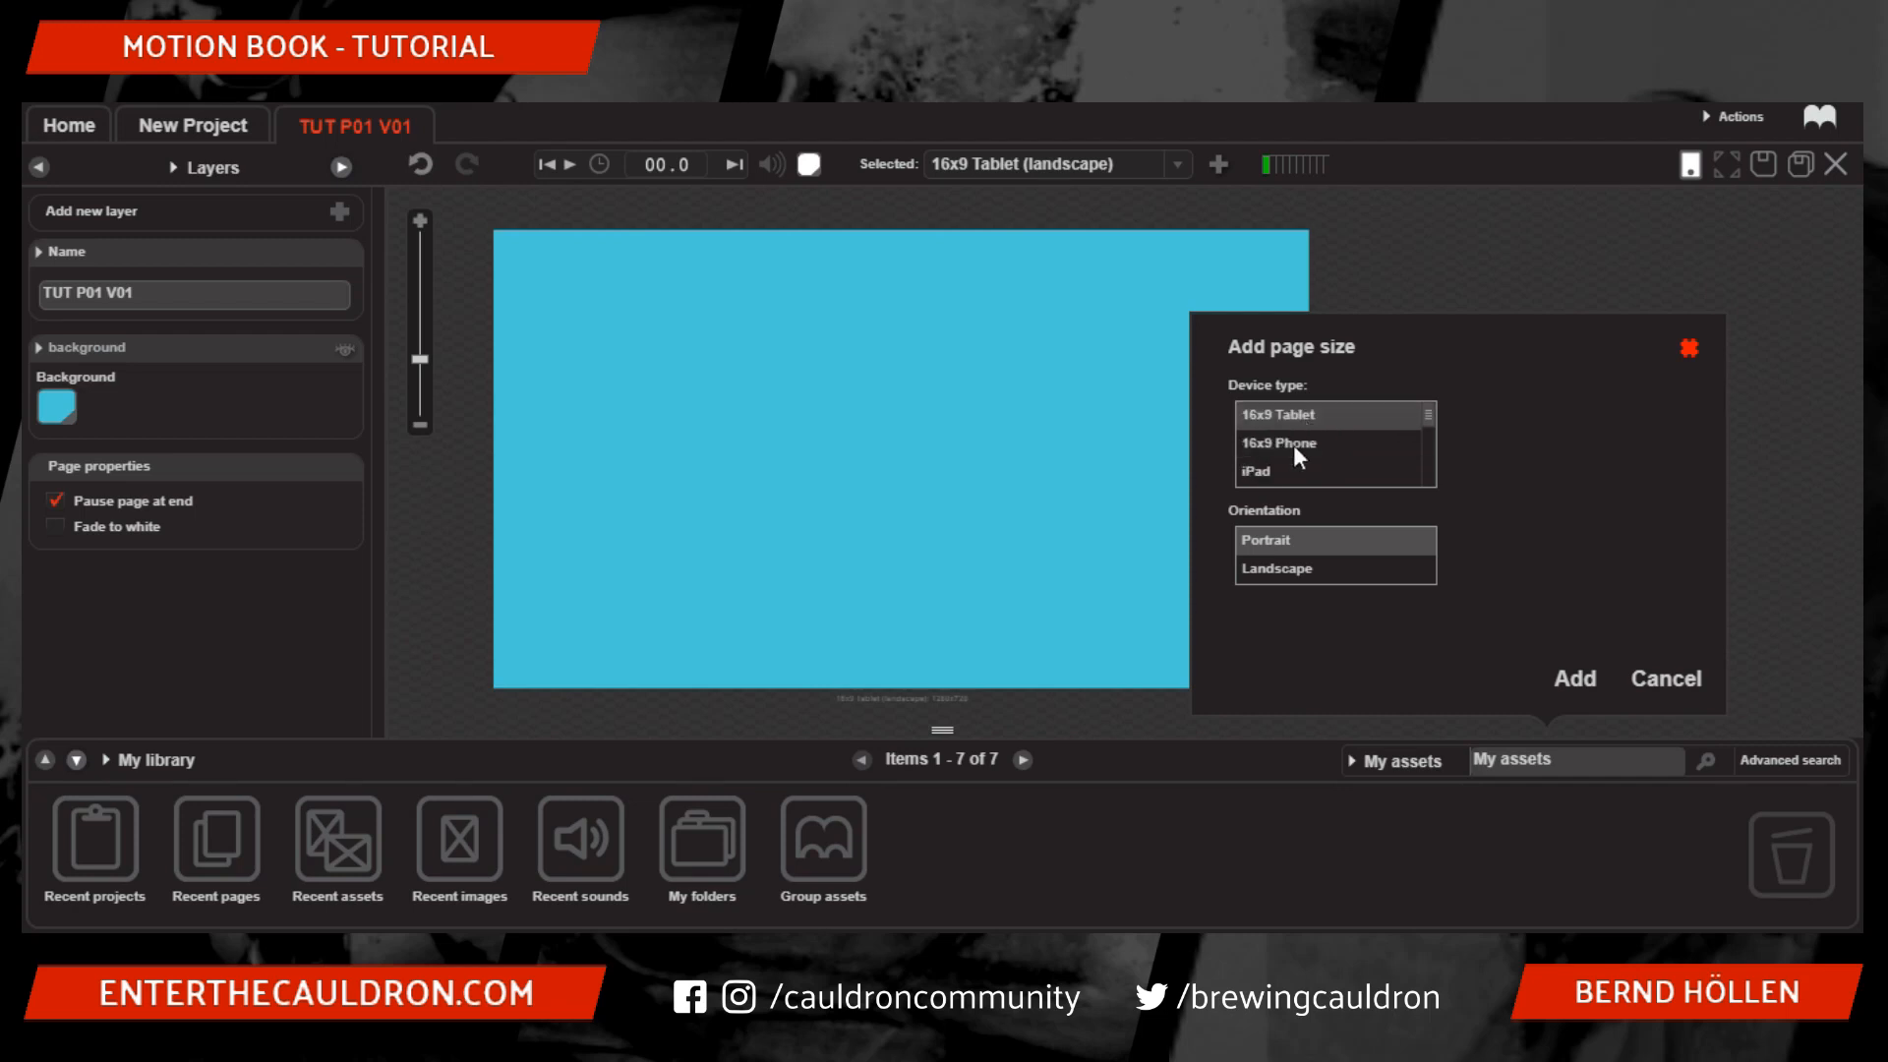
click(1300, 452)
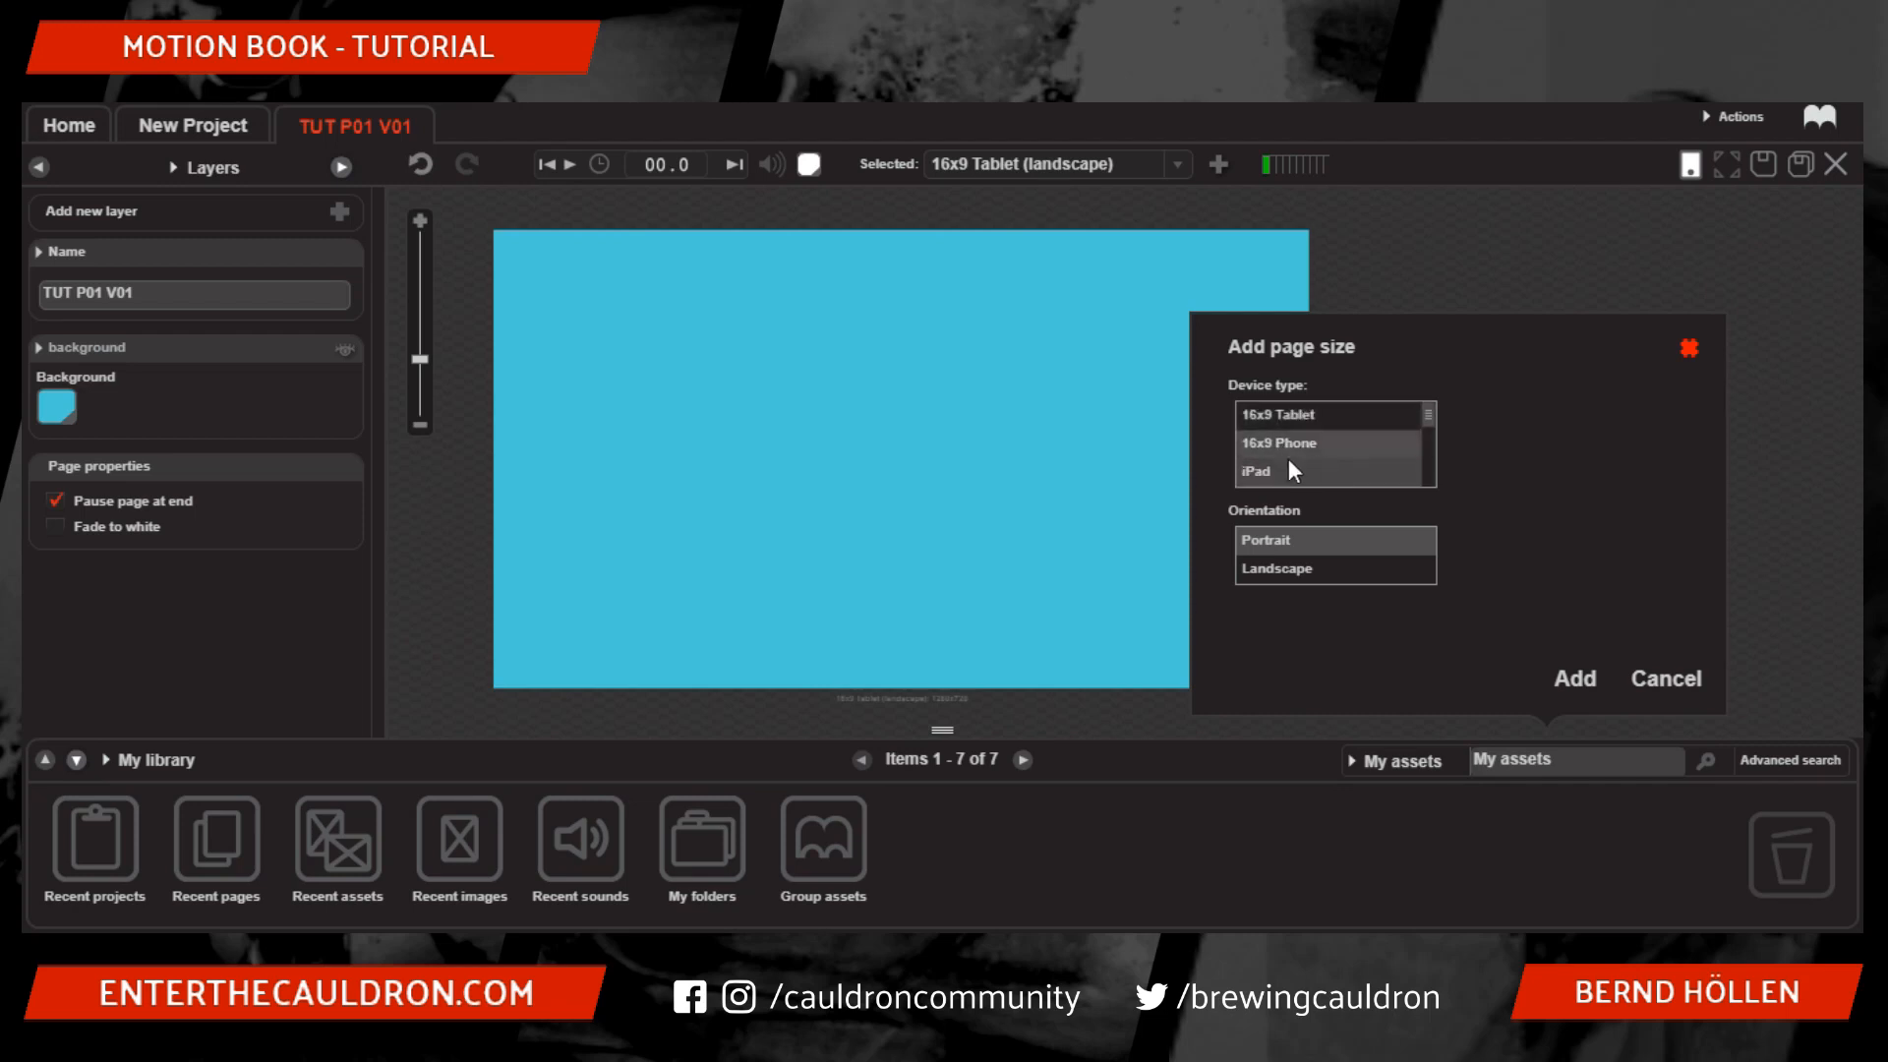
click(1294, 570)
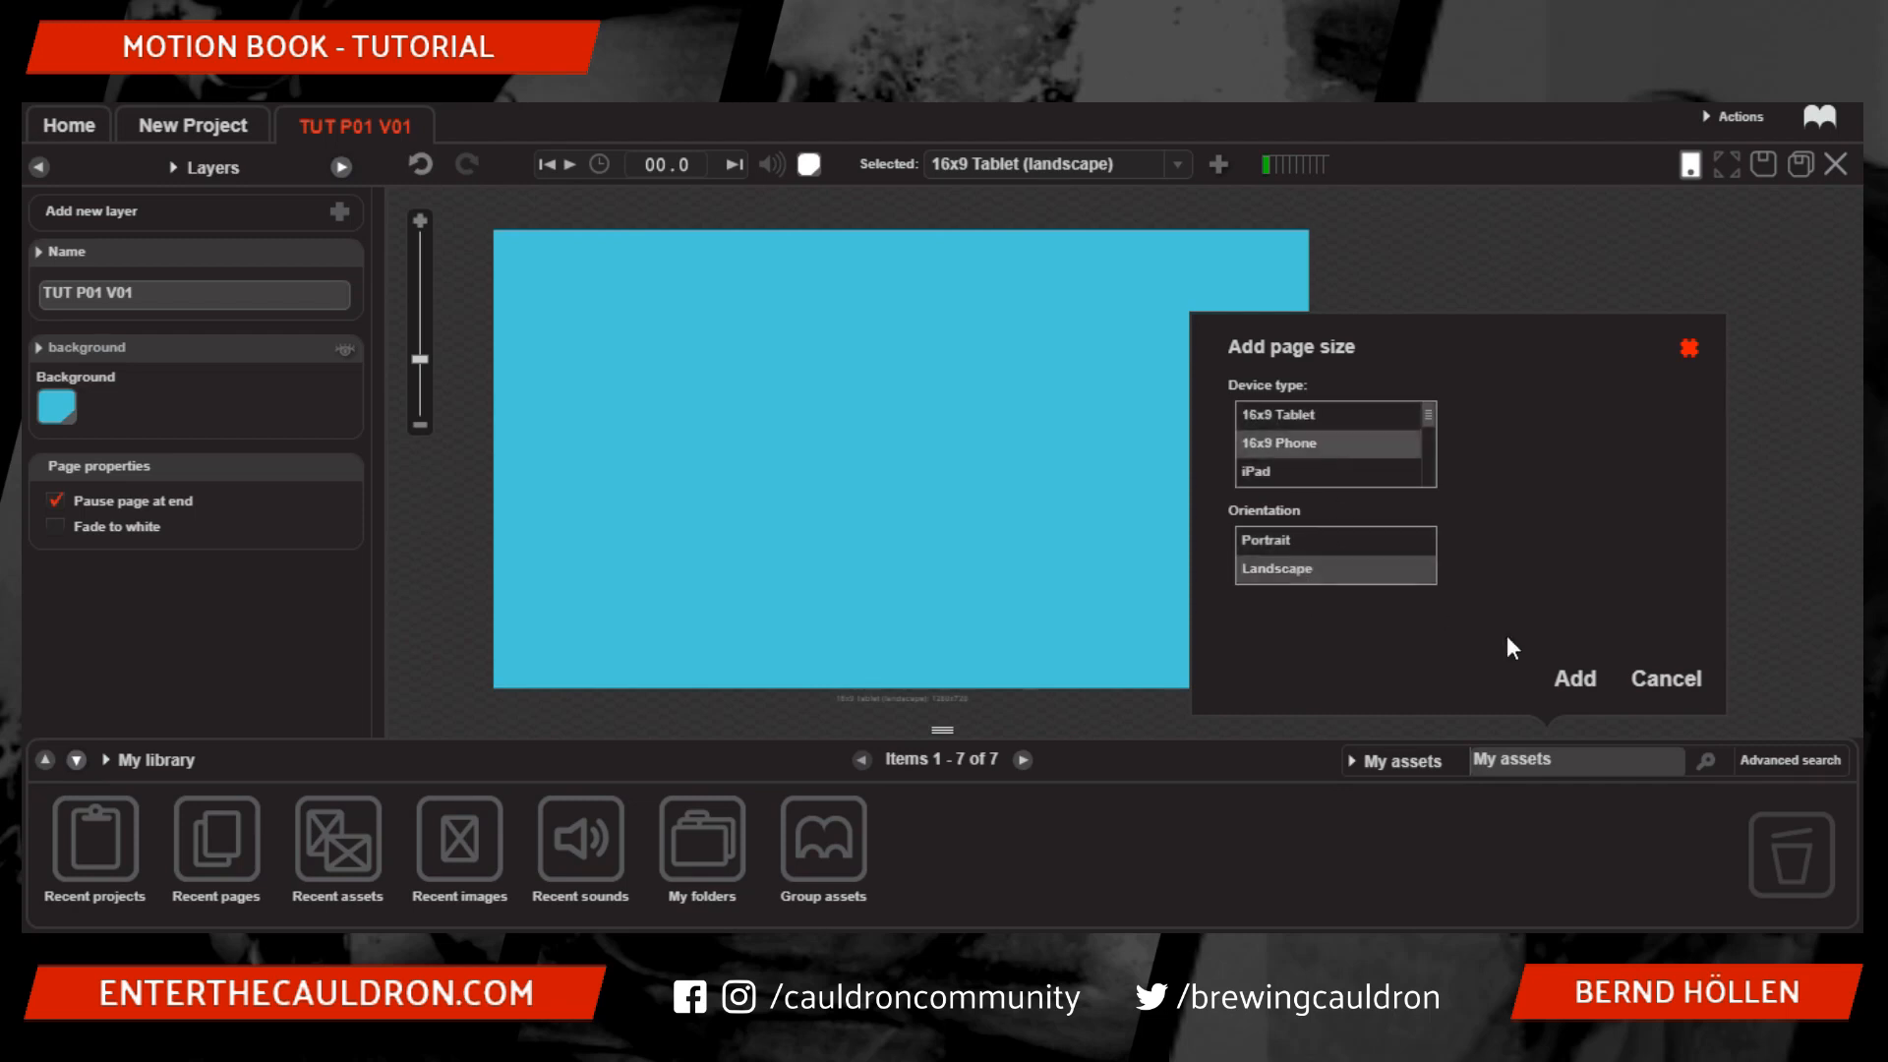
click(1576, 681)
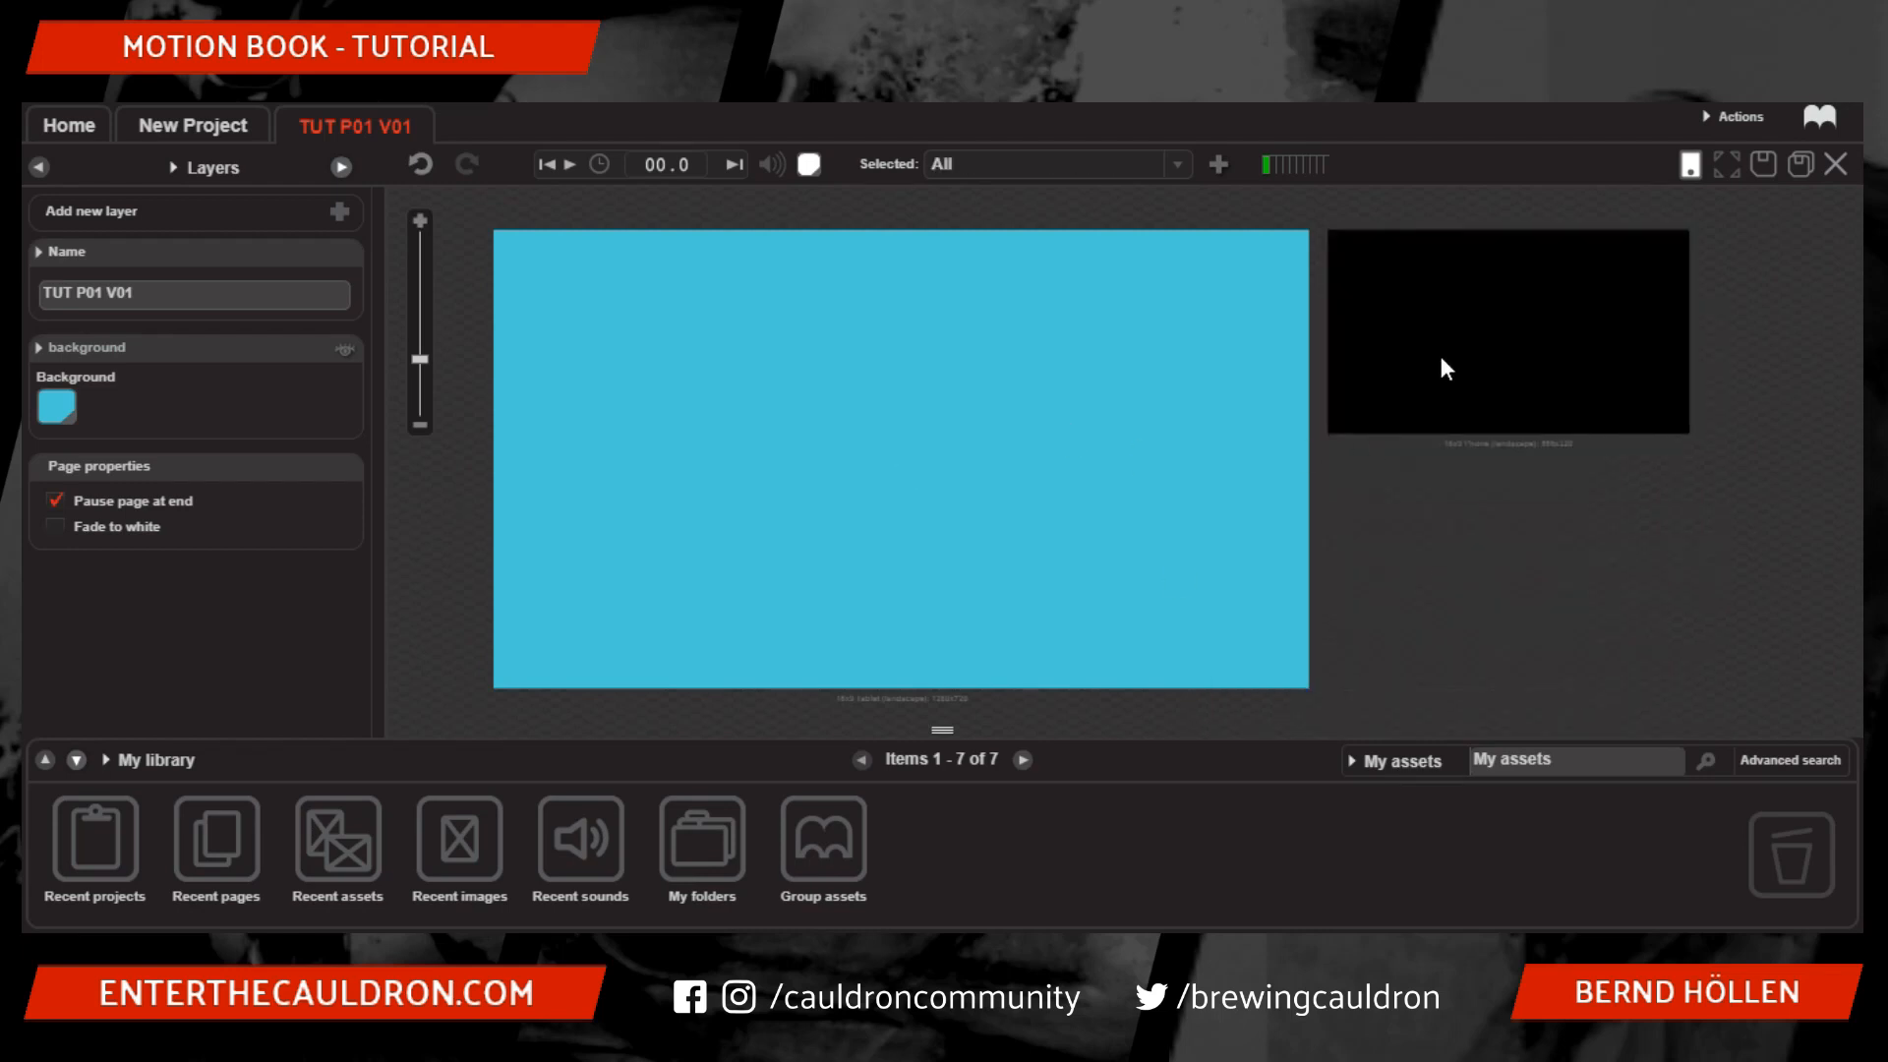
drag(1503, 448, 1504, 502)
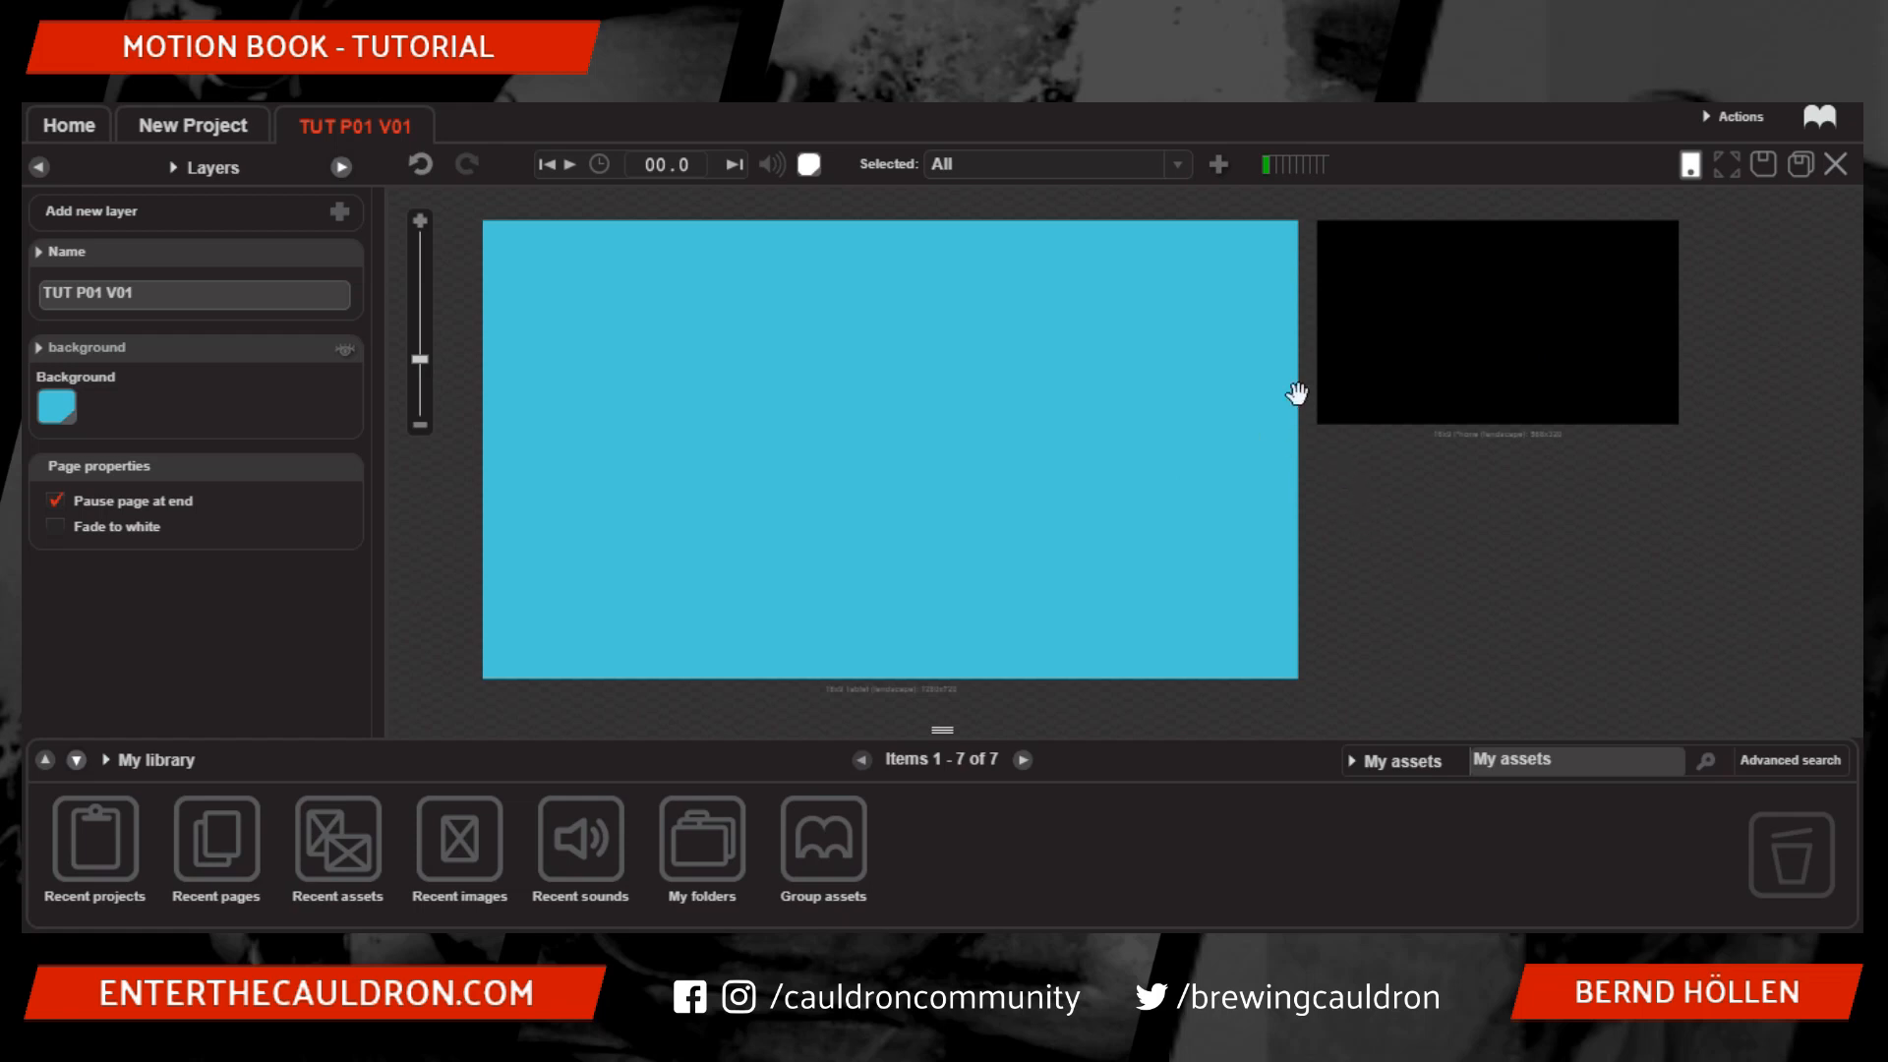
- Examine the remaining device types offered for additional page sizes, without adding one
click(1218, 164)
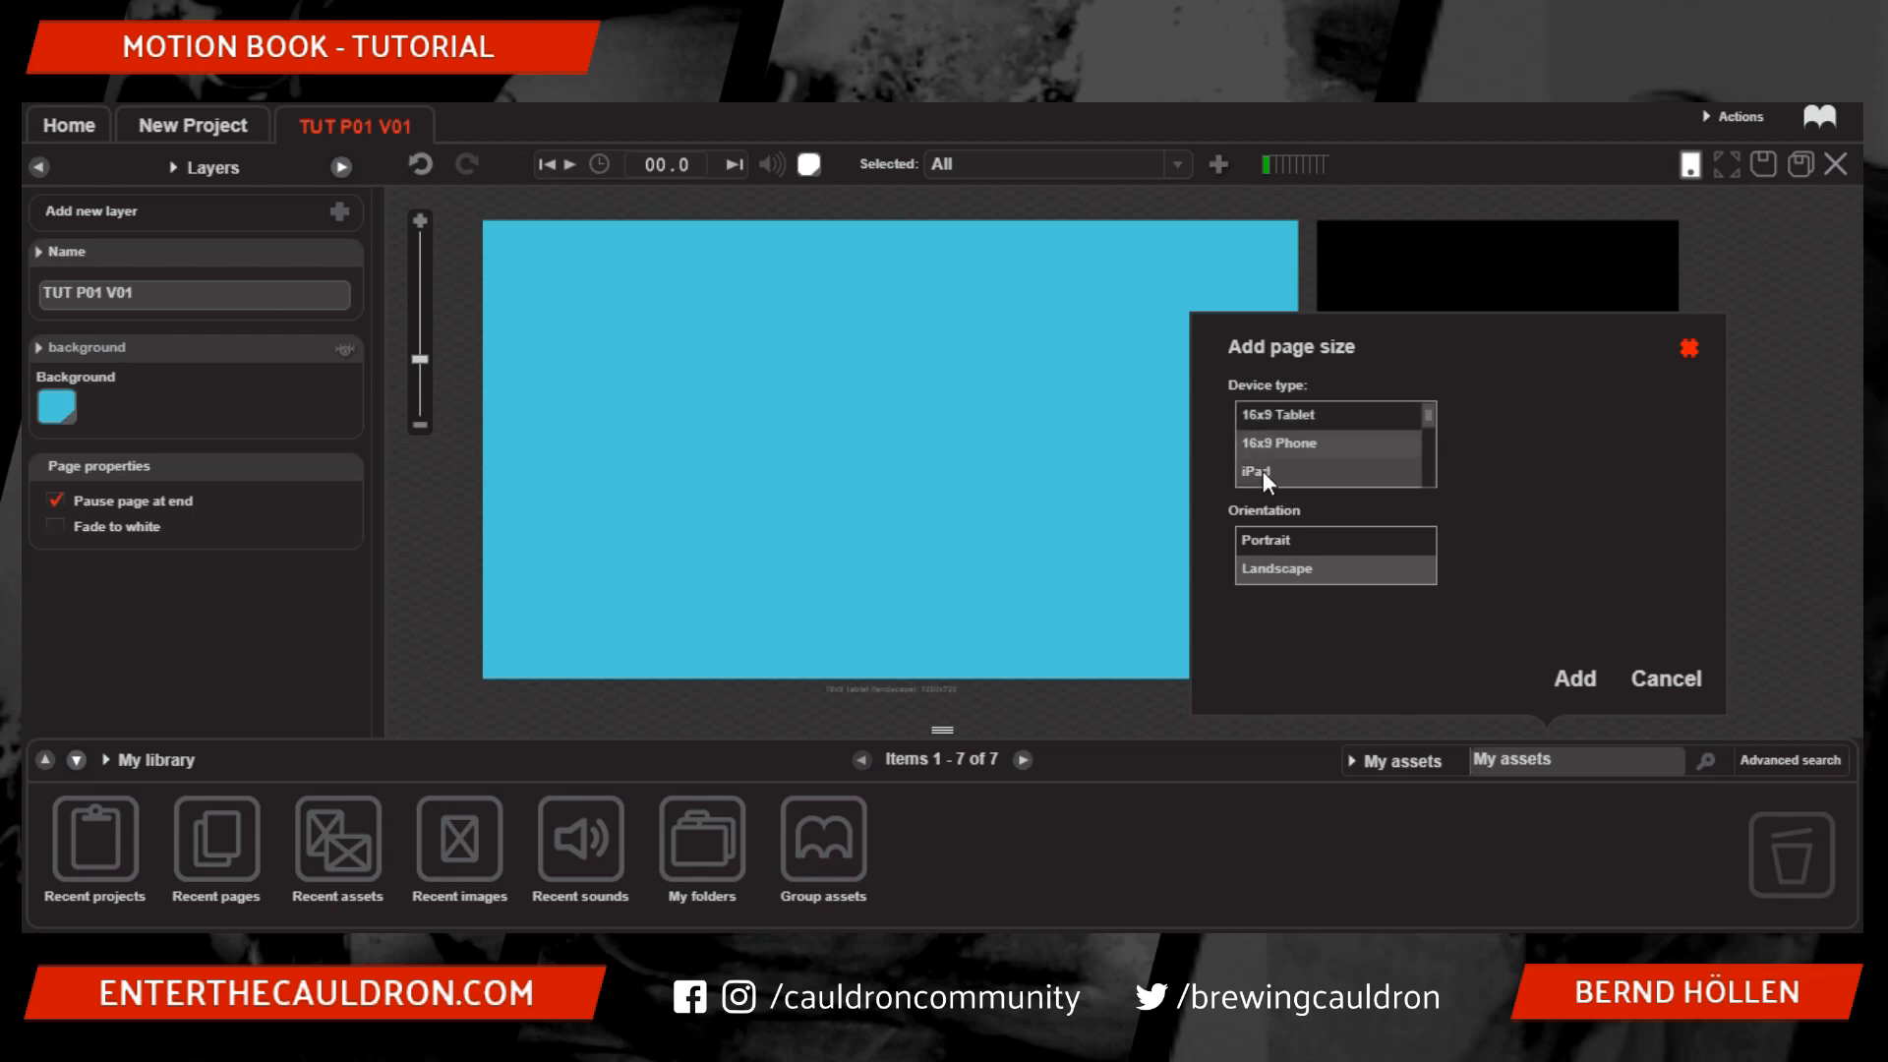
scroll(1278, 470, down, 2)
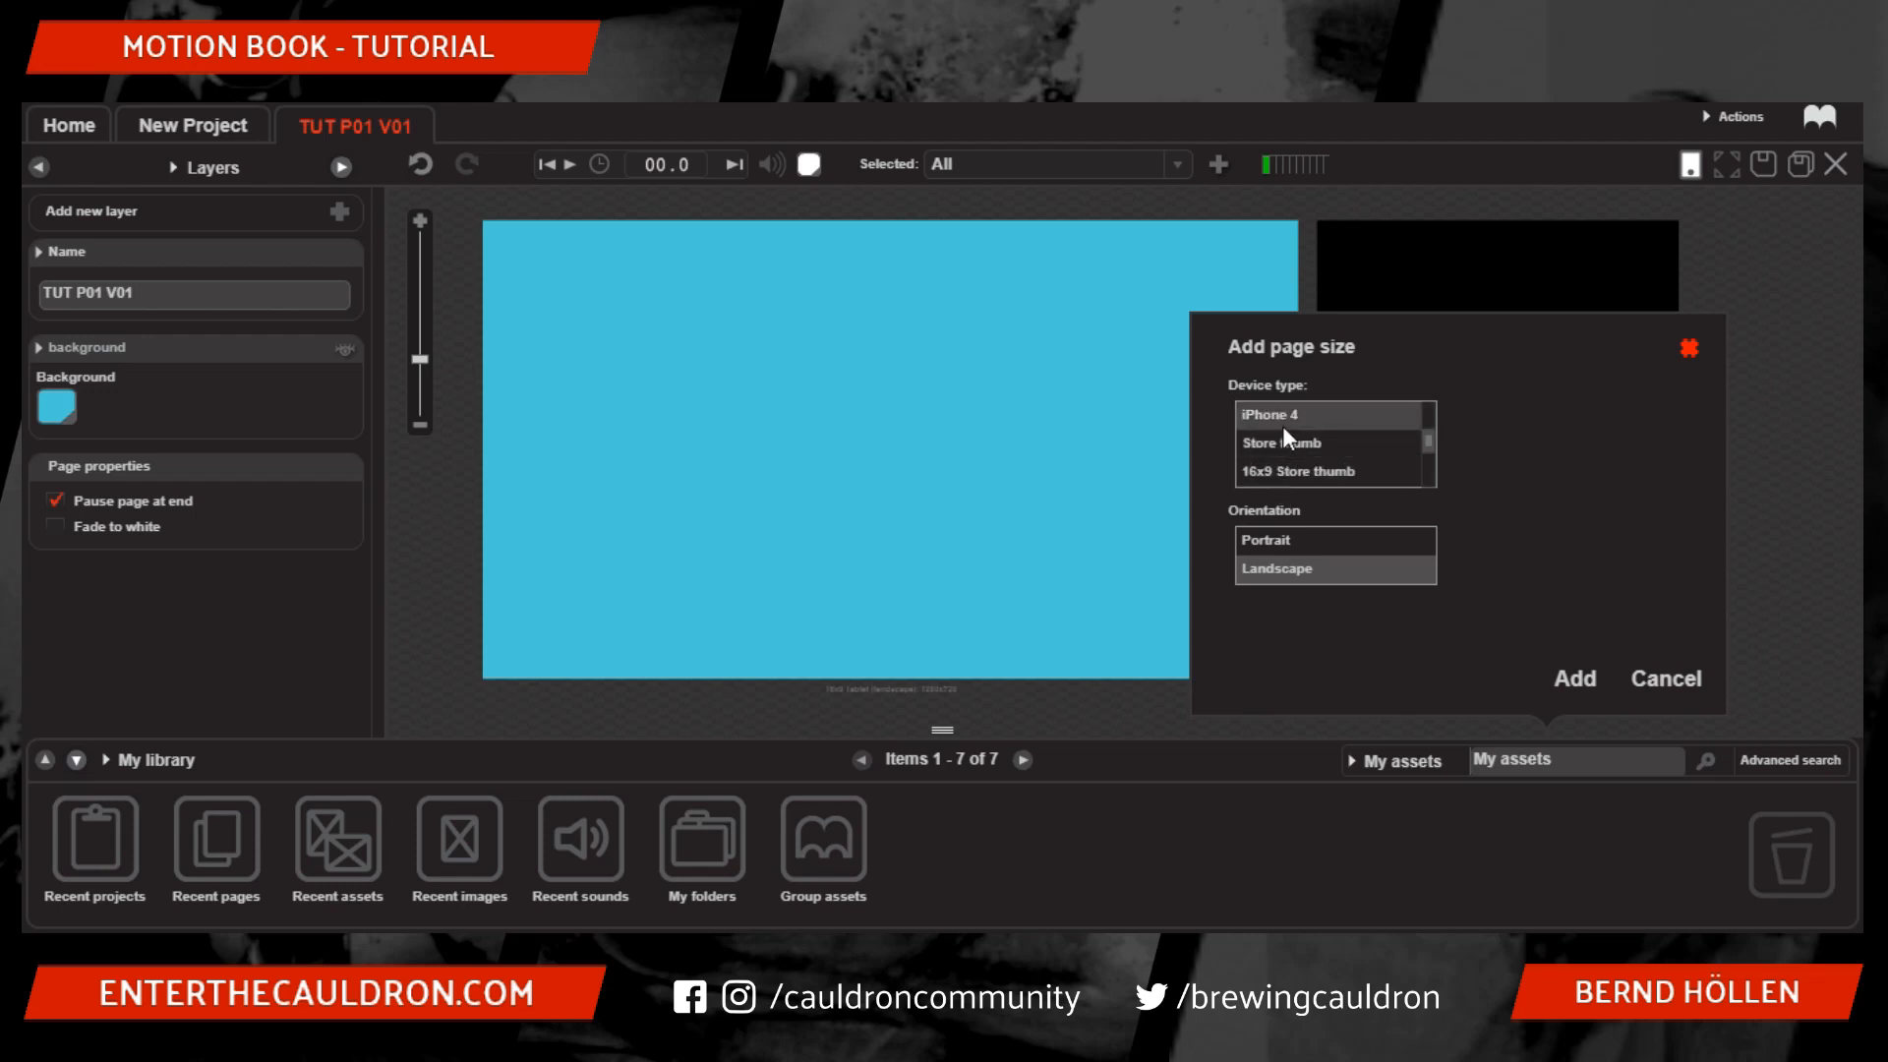
scroll(1288, 425, up, 2)
scroll(1308, 423, down, 2)
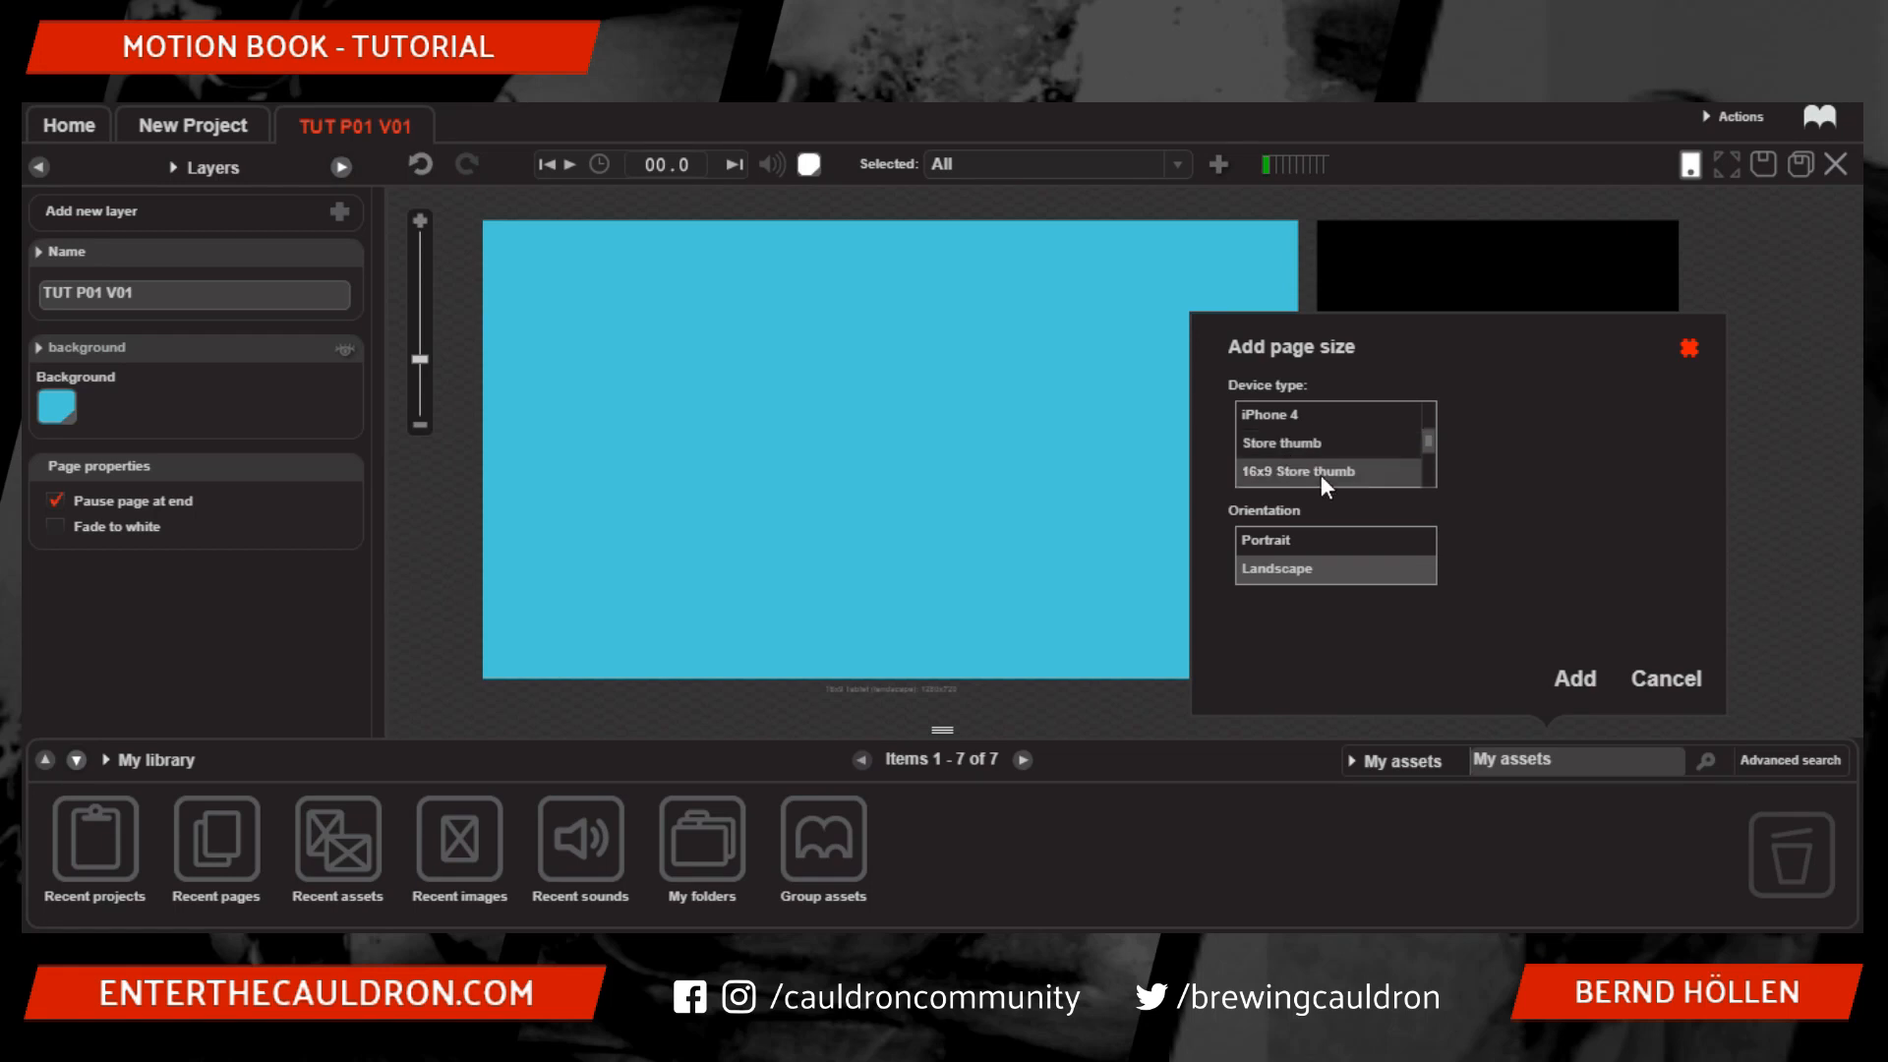
scroll(1300, 446, down, 2)
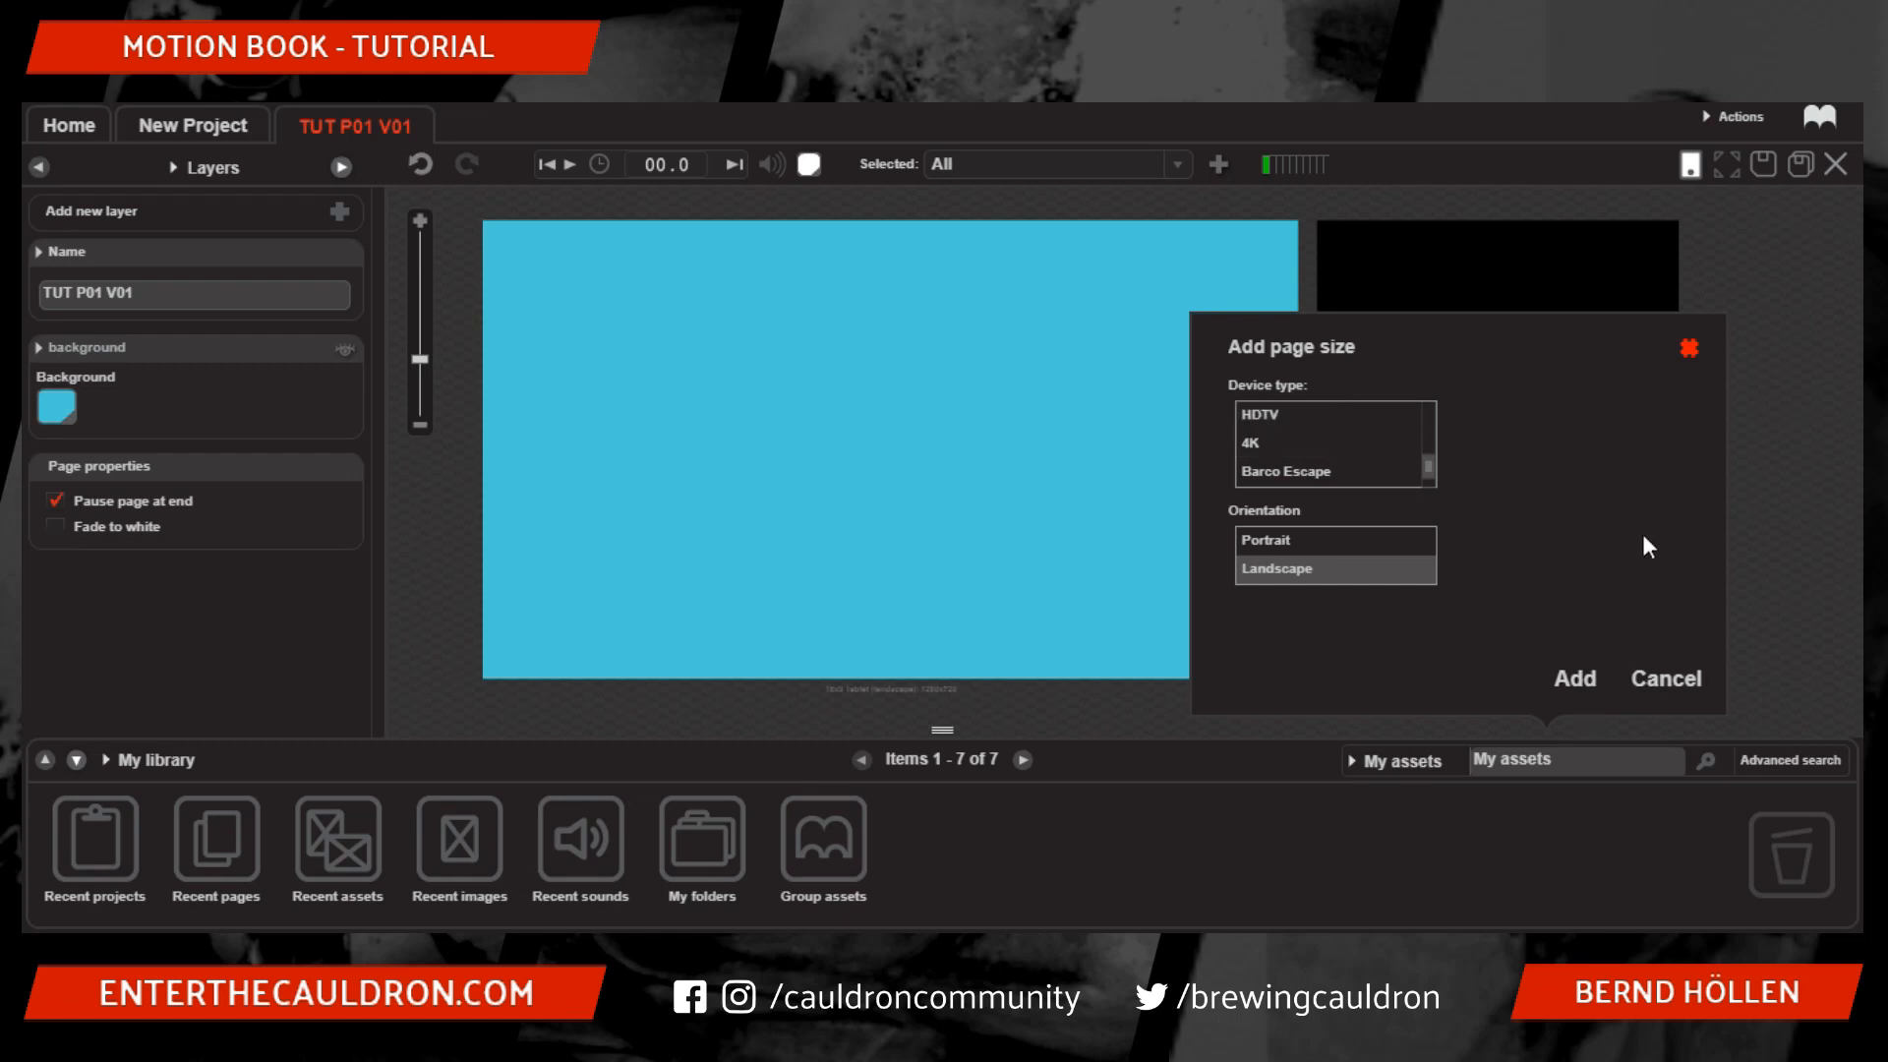
click(1690, 356)
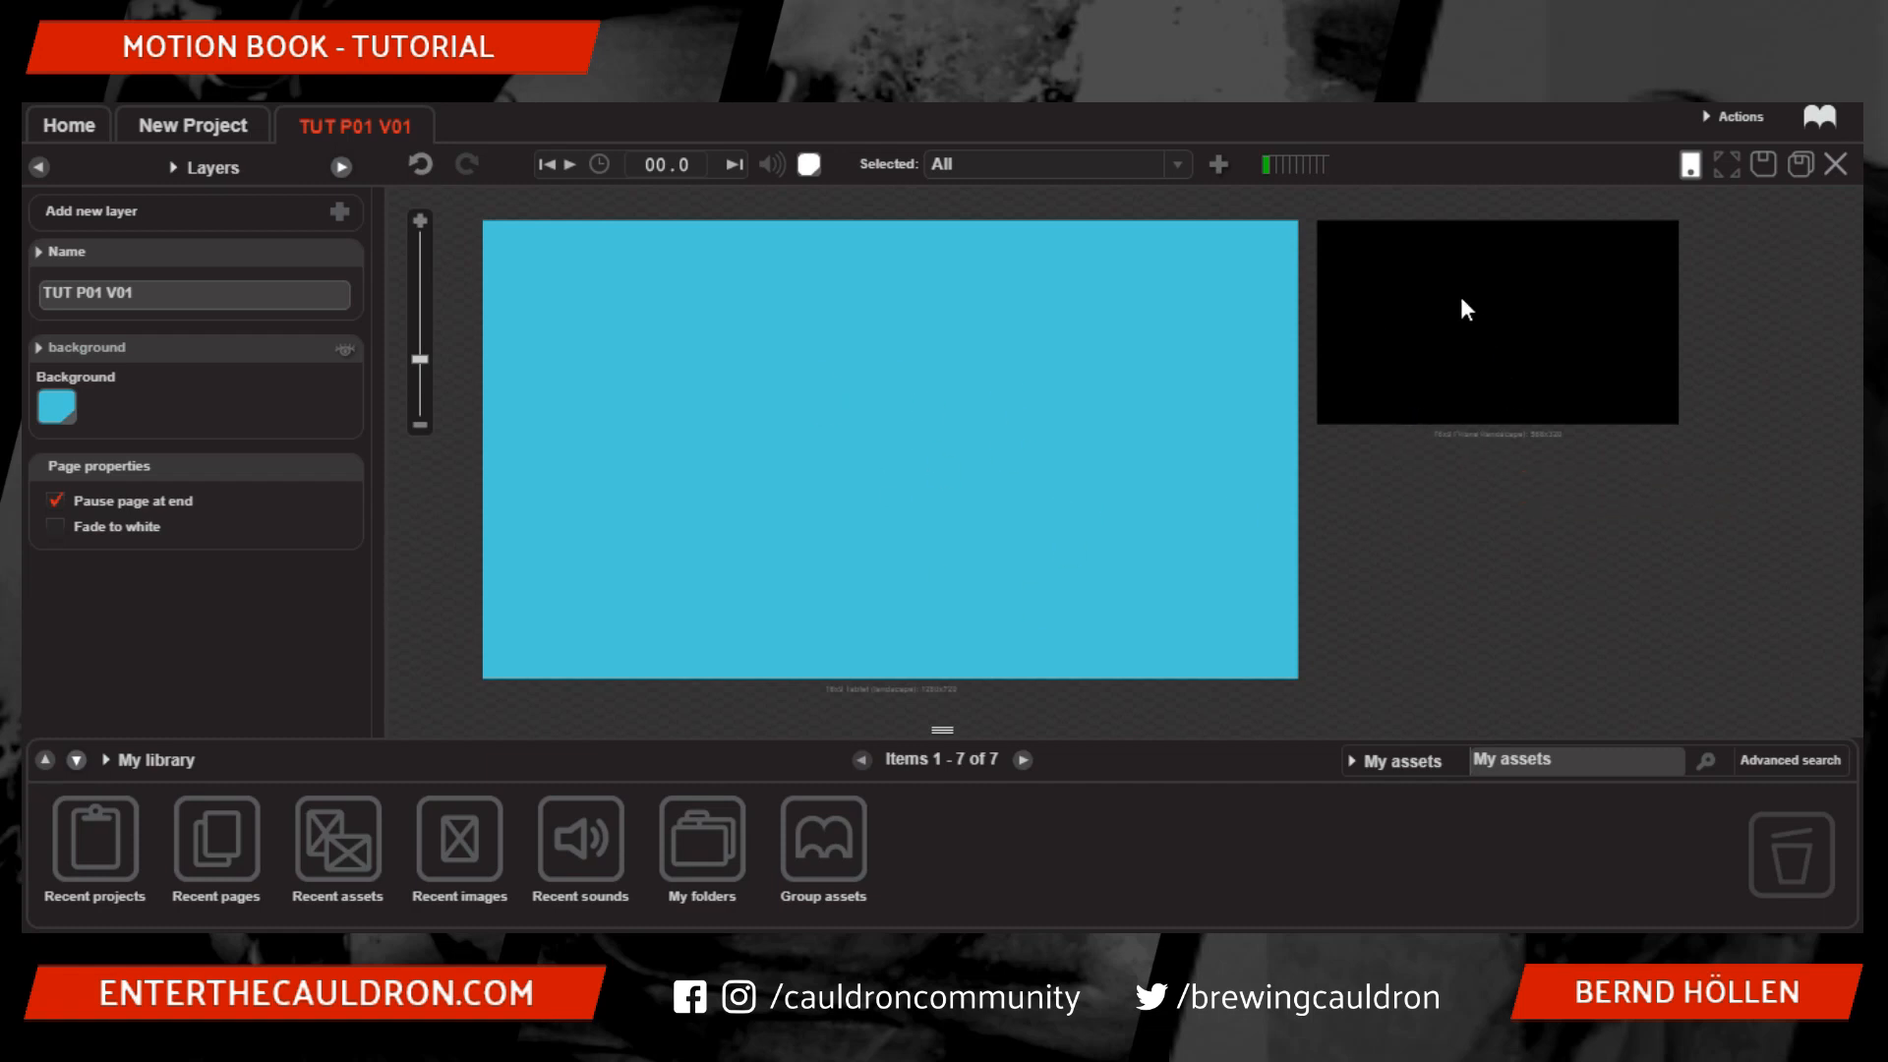
- Compare the background settings of the 16x9 Phone and 16x9 Tablet landscape sizes by selecting each in turn, then deselect them
click(1482, 438)
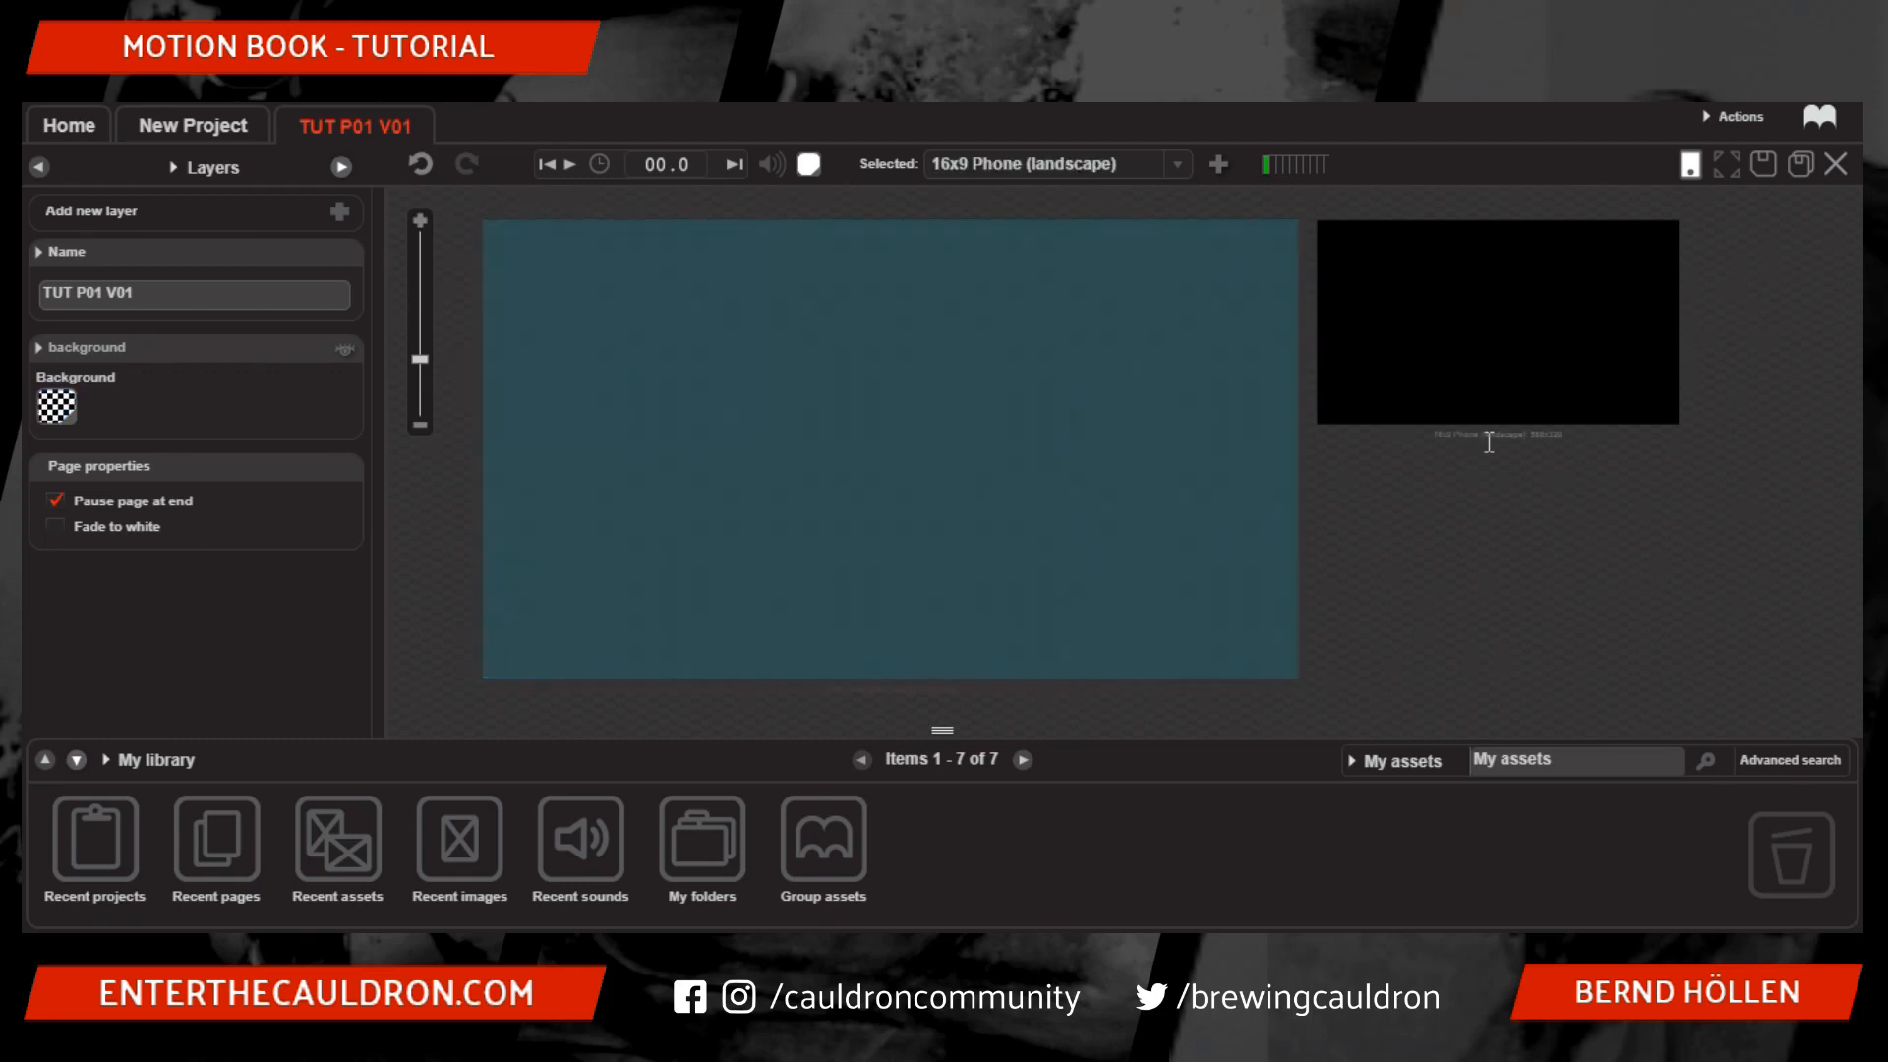
click(1176, 167)
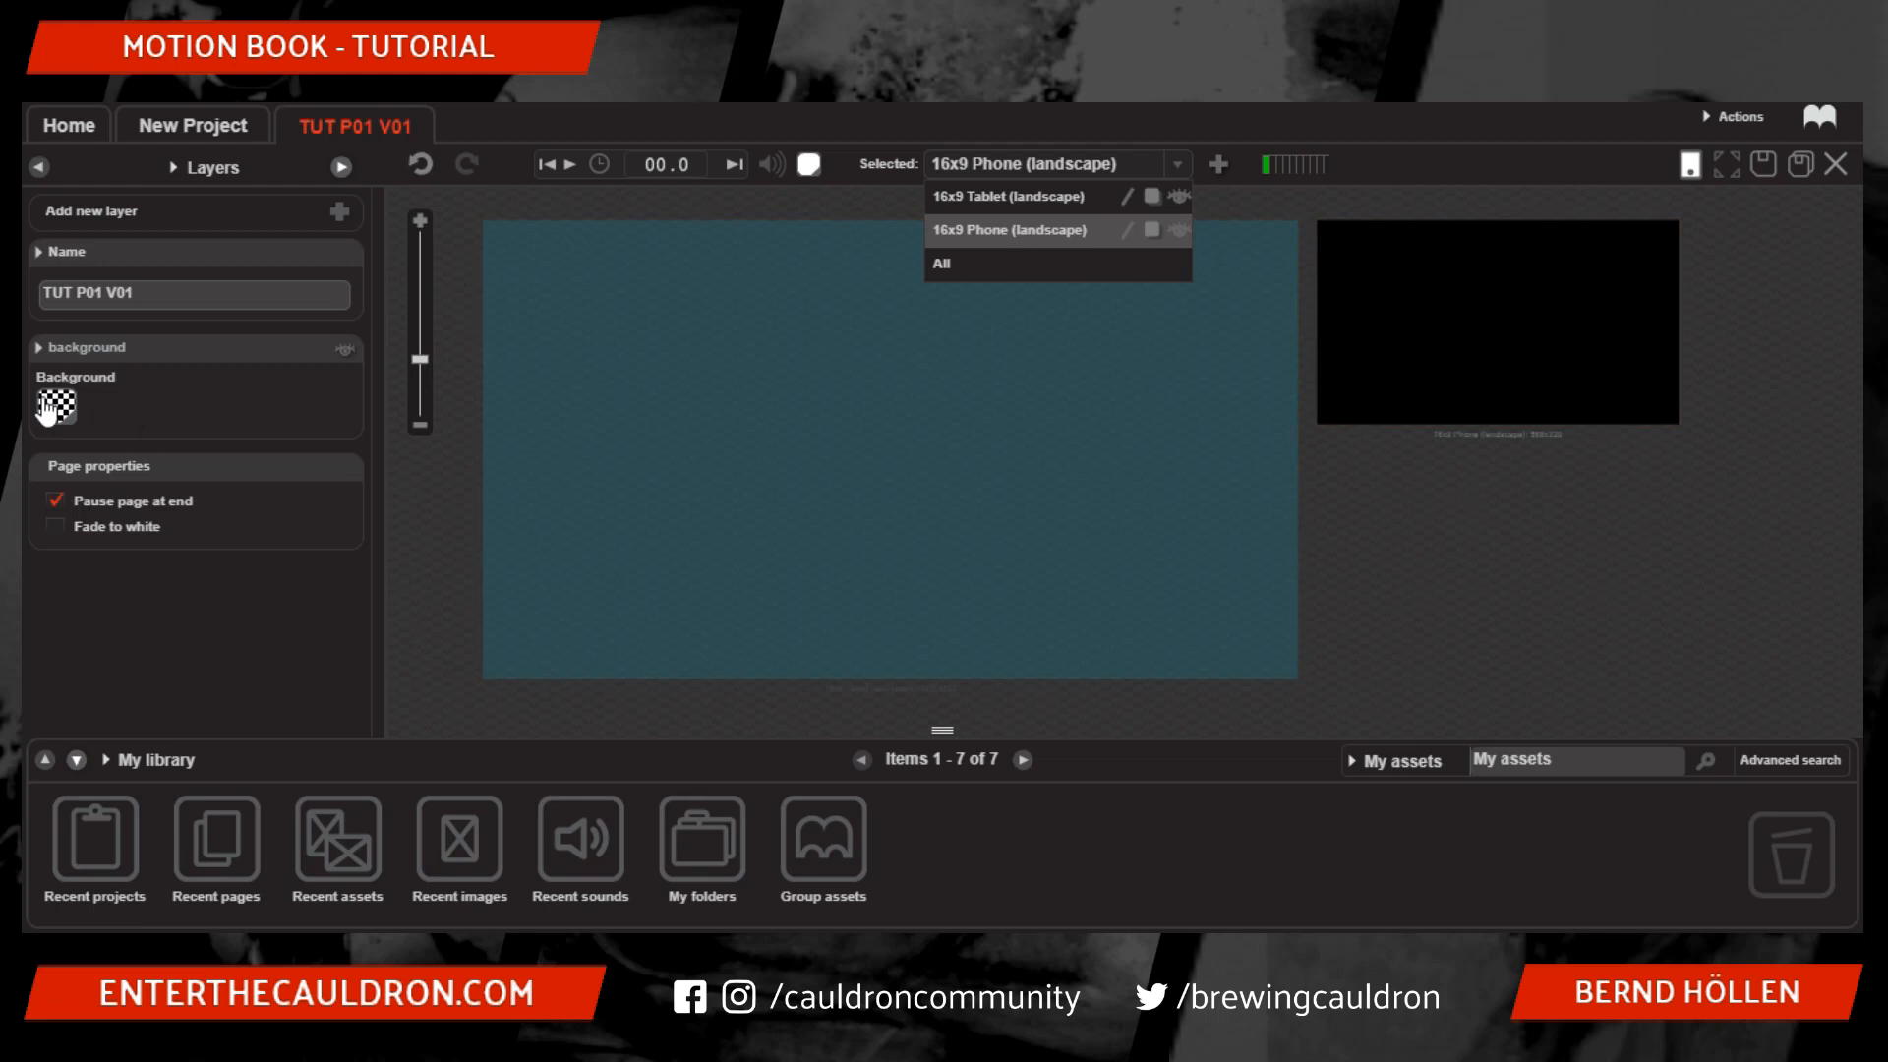
click(824, 706)
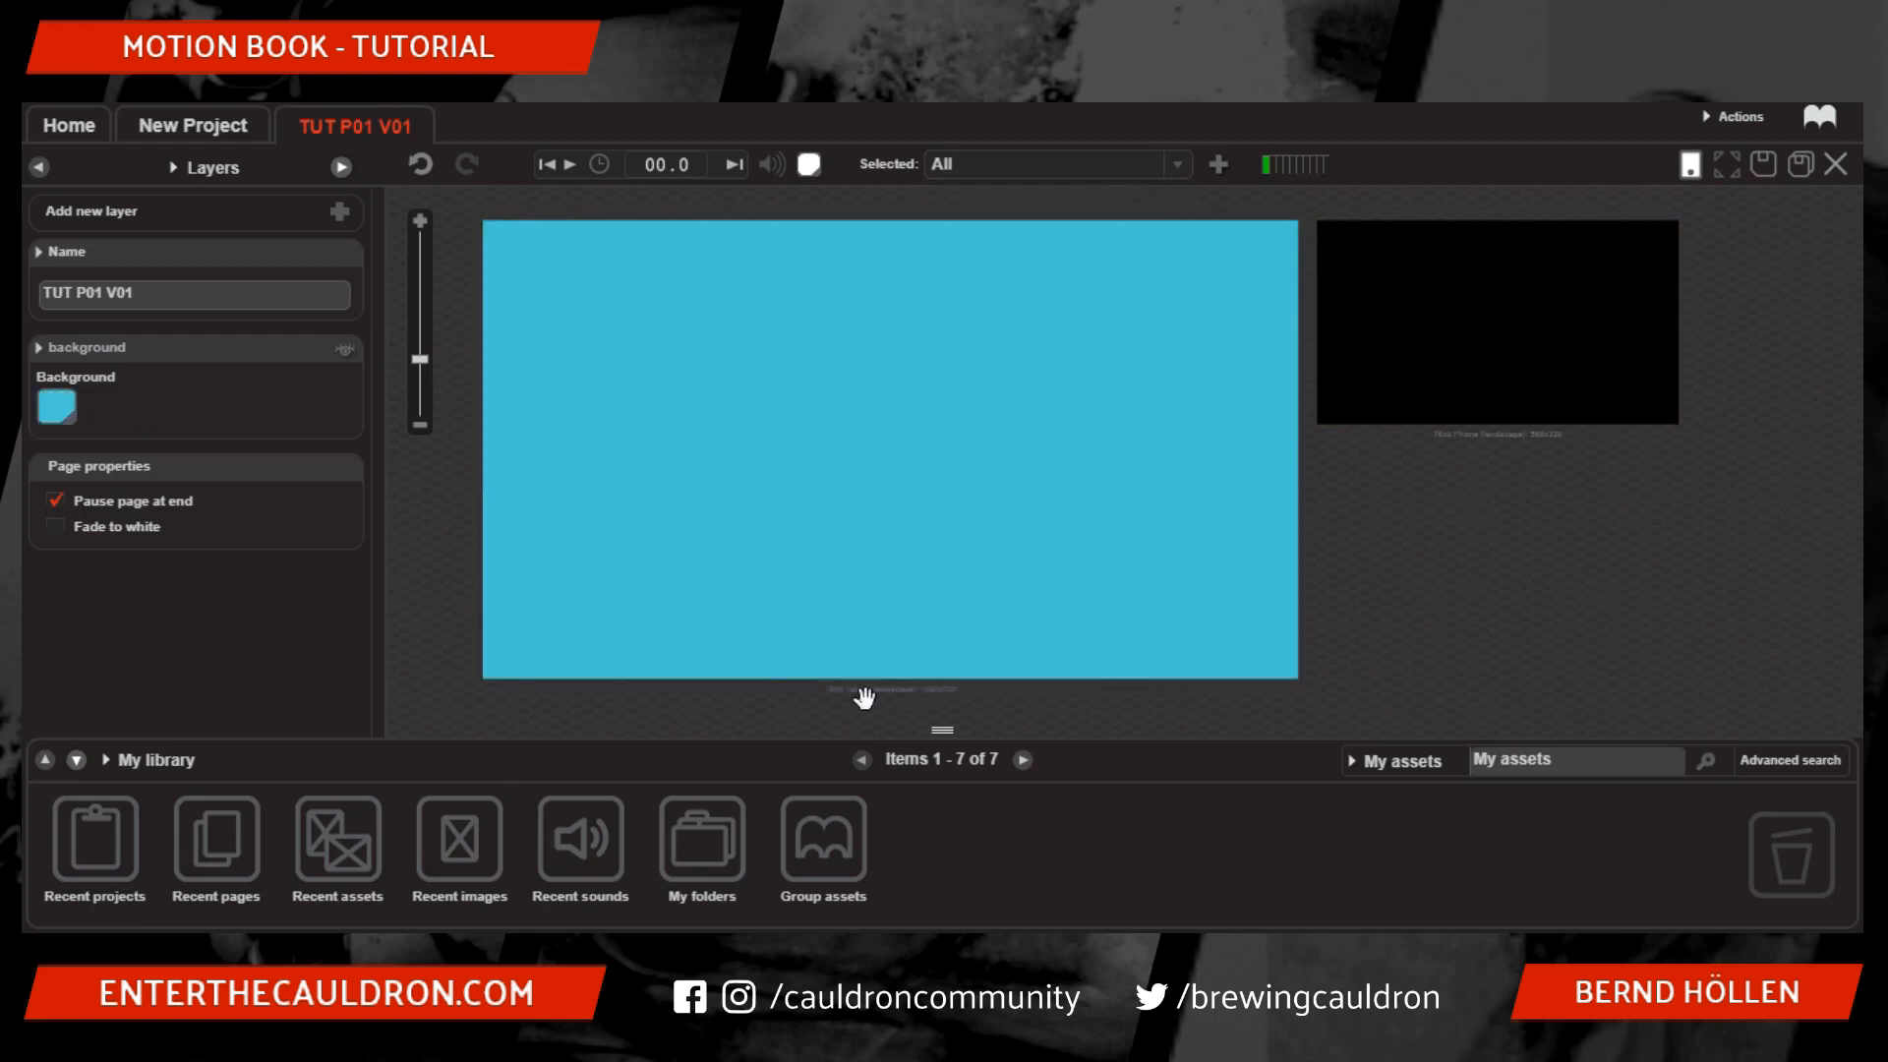
click(886, 688)
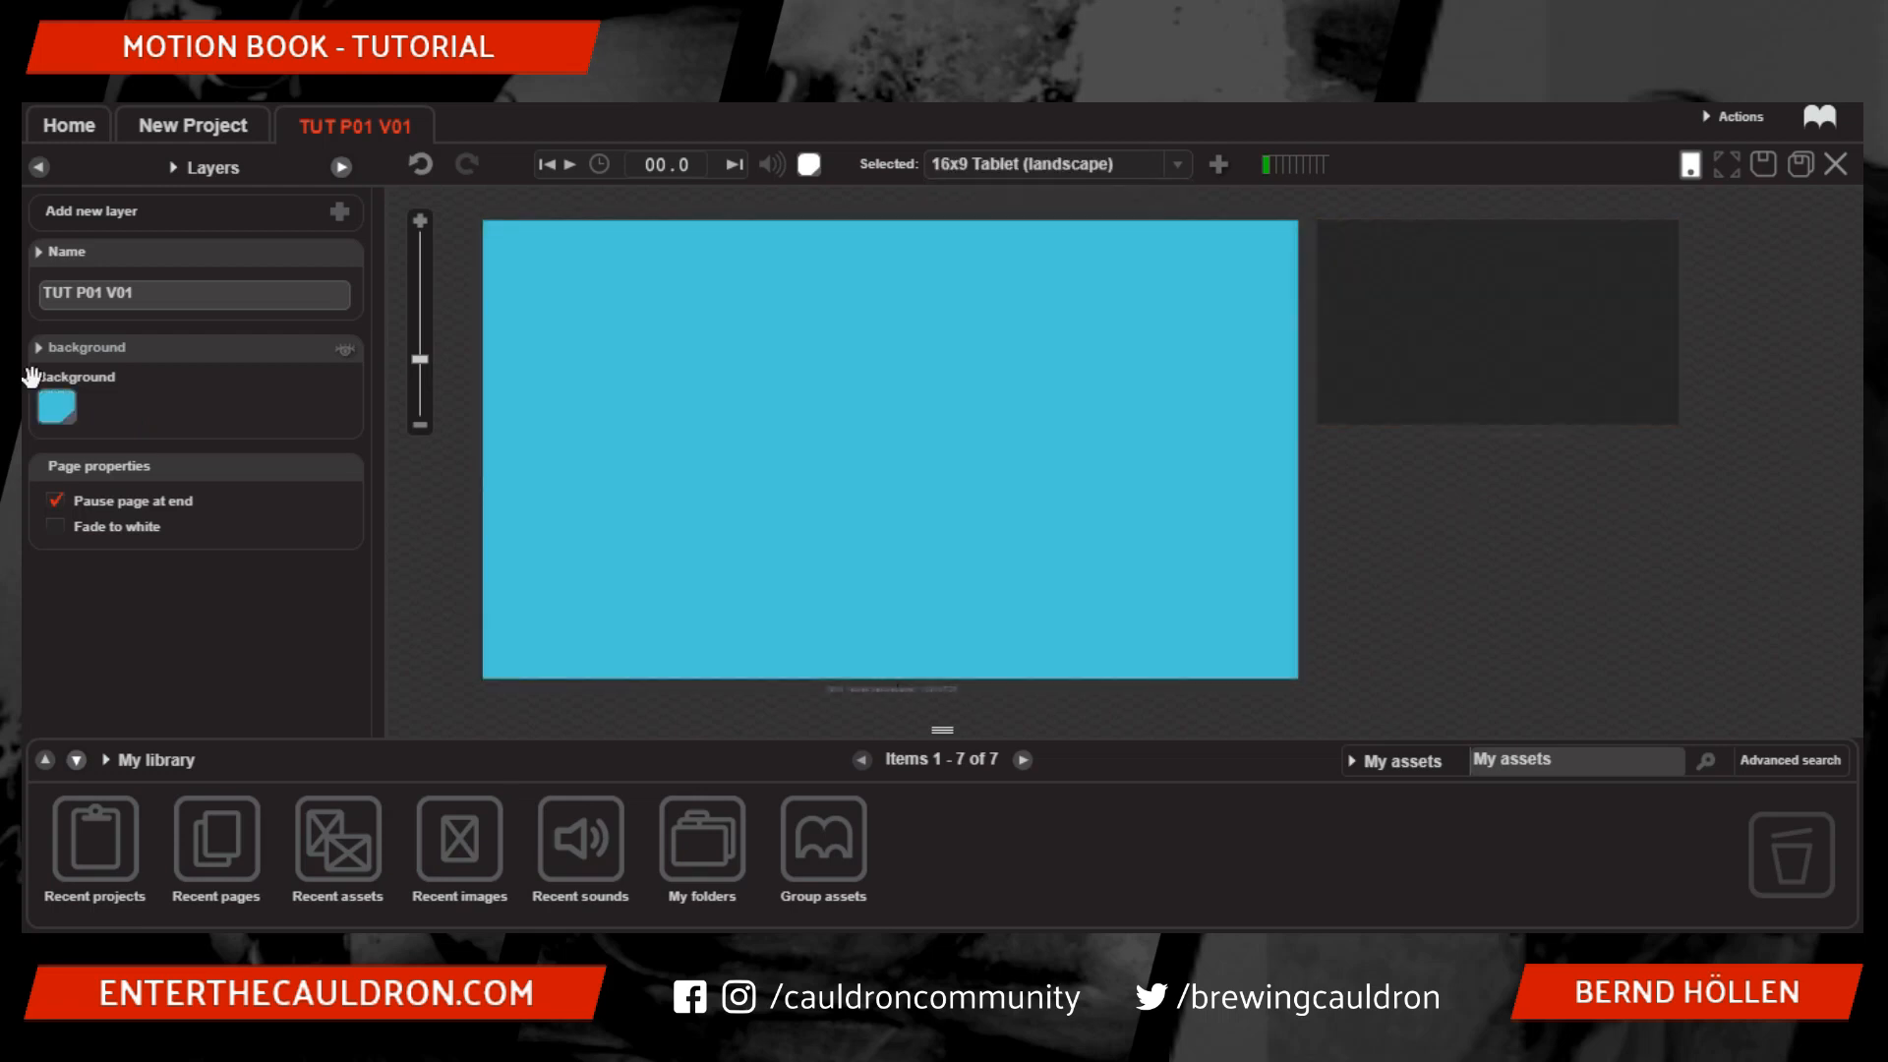
click(1495, 434)
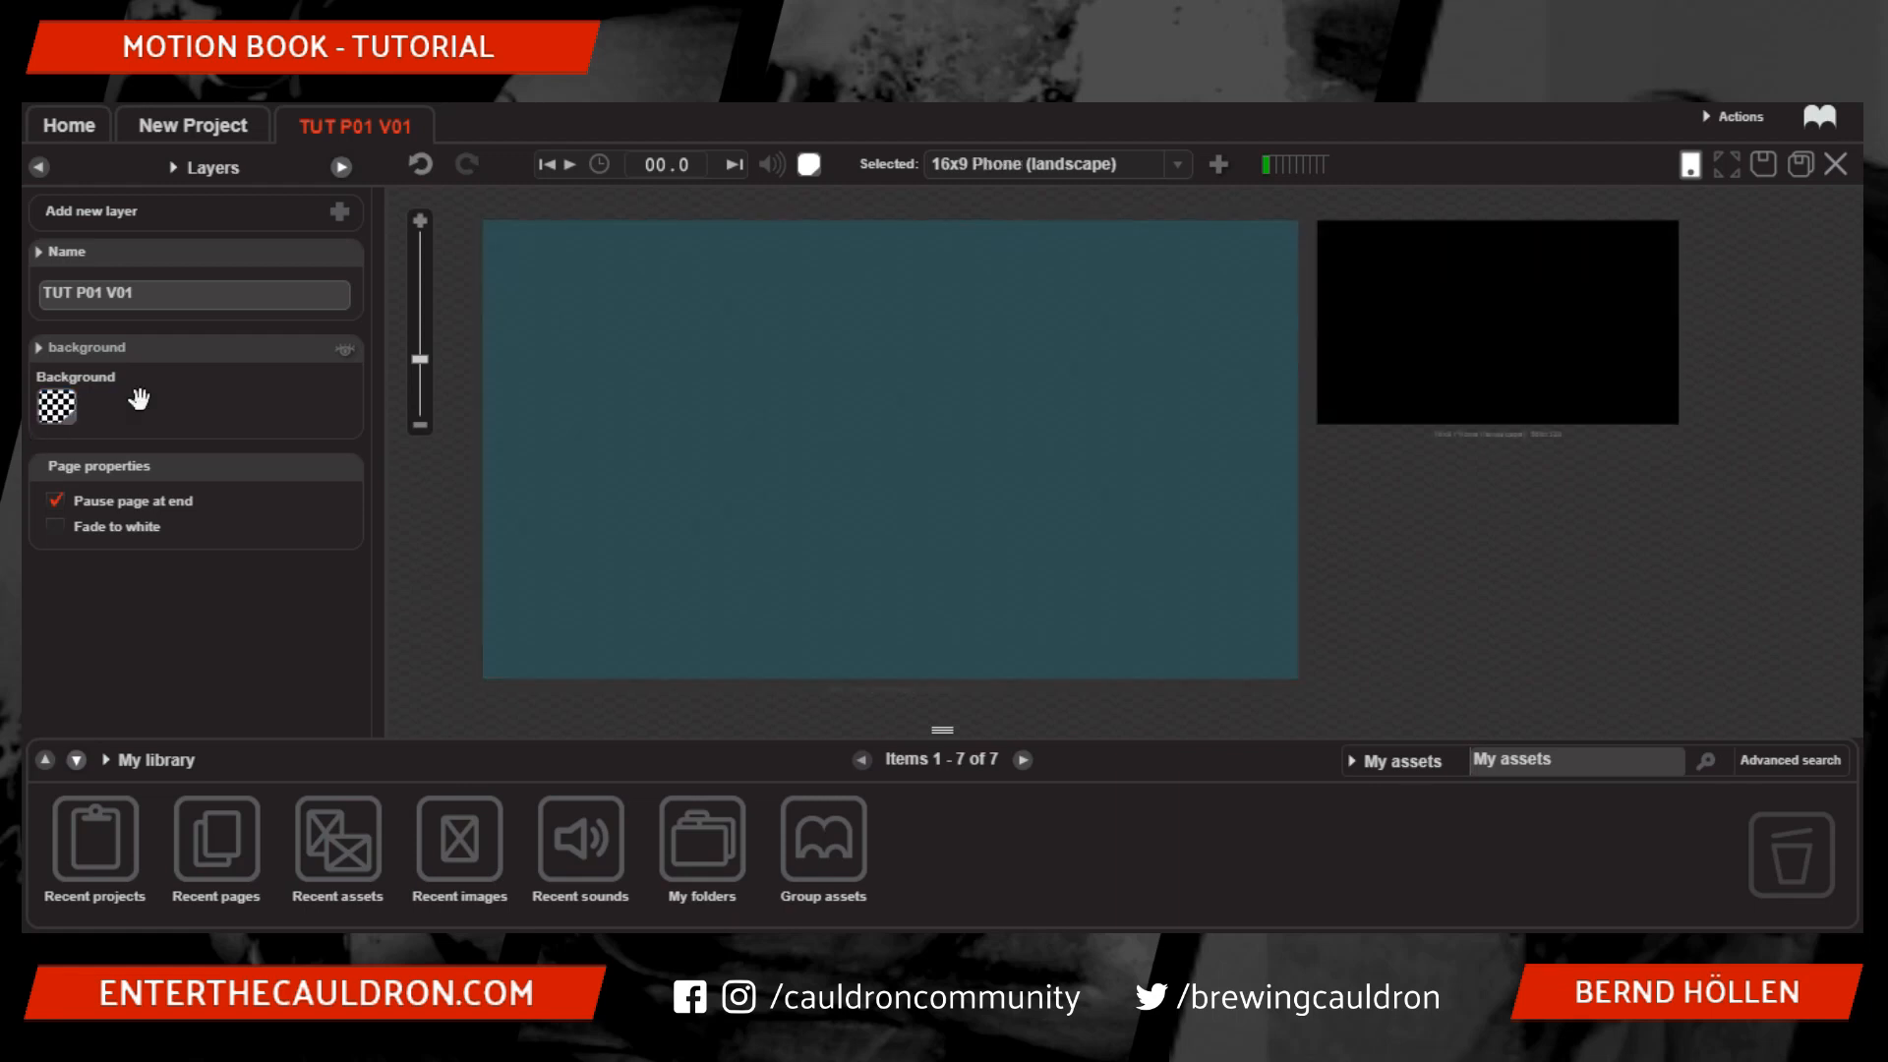
click(1453, 536)
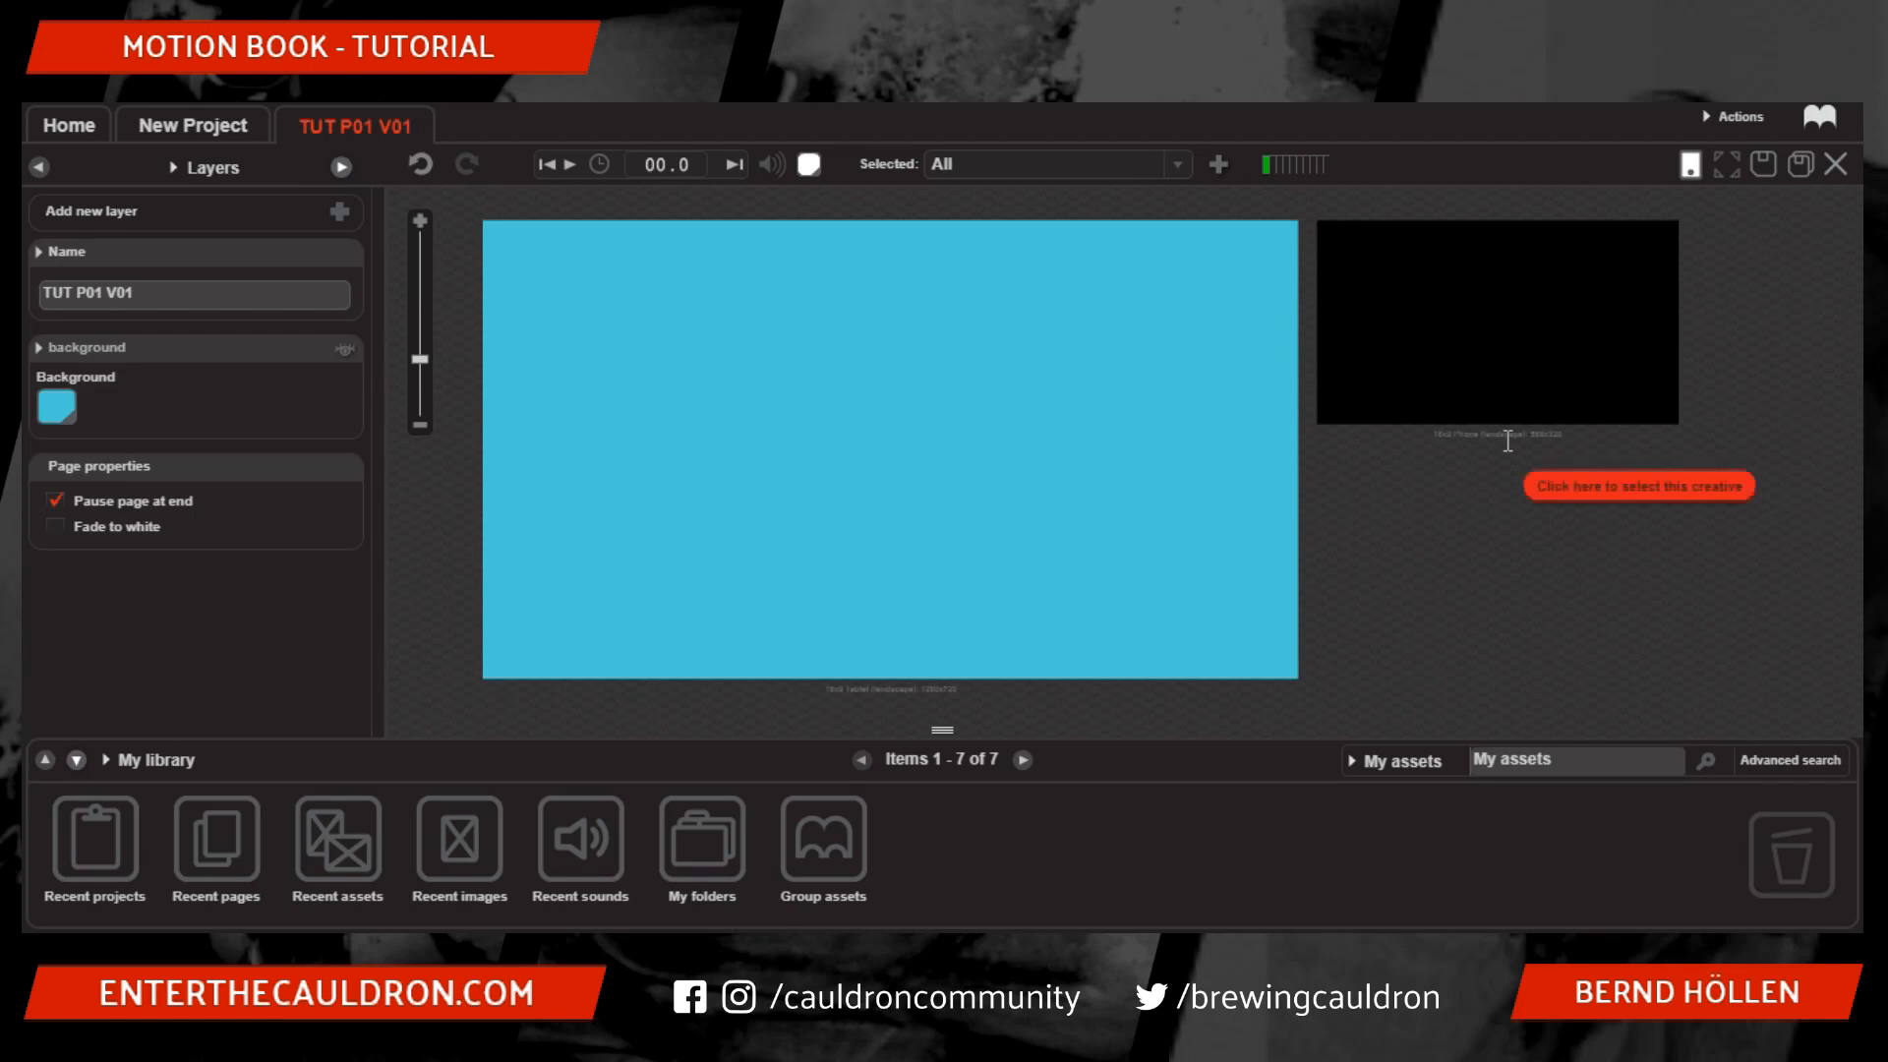
- Hide the 16x9 Phone (landscape) page size and duplicate the 16x9 Tablet (landscape) page size
click(1188, 163)
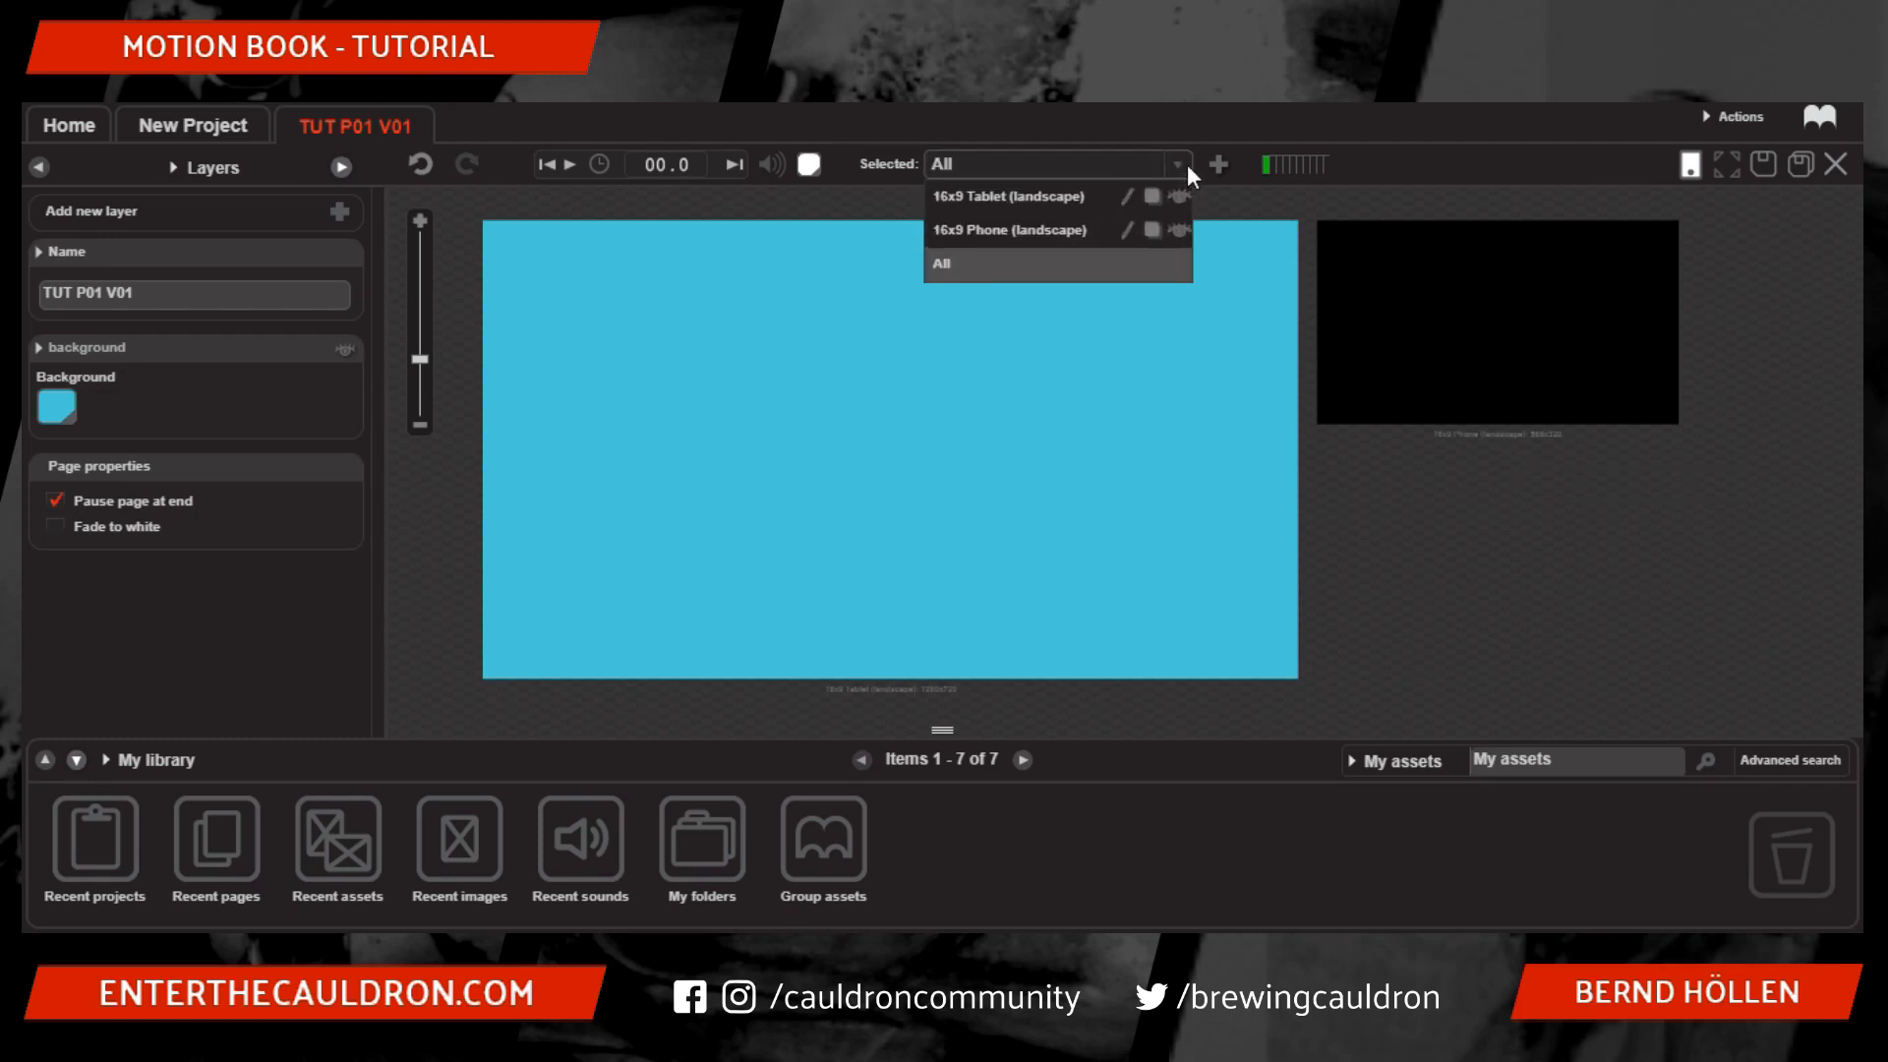
click(1177, 232)
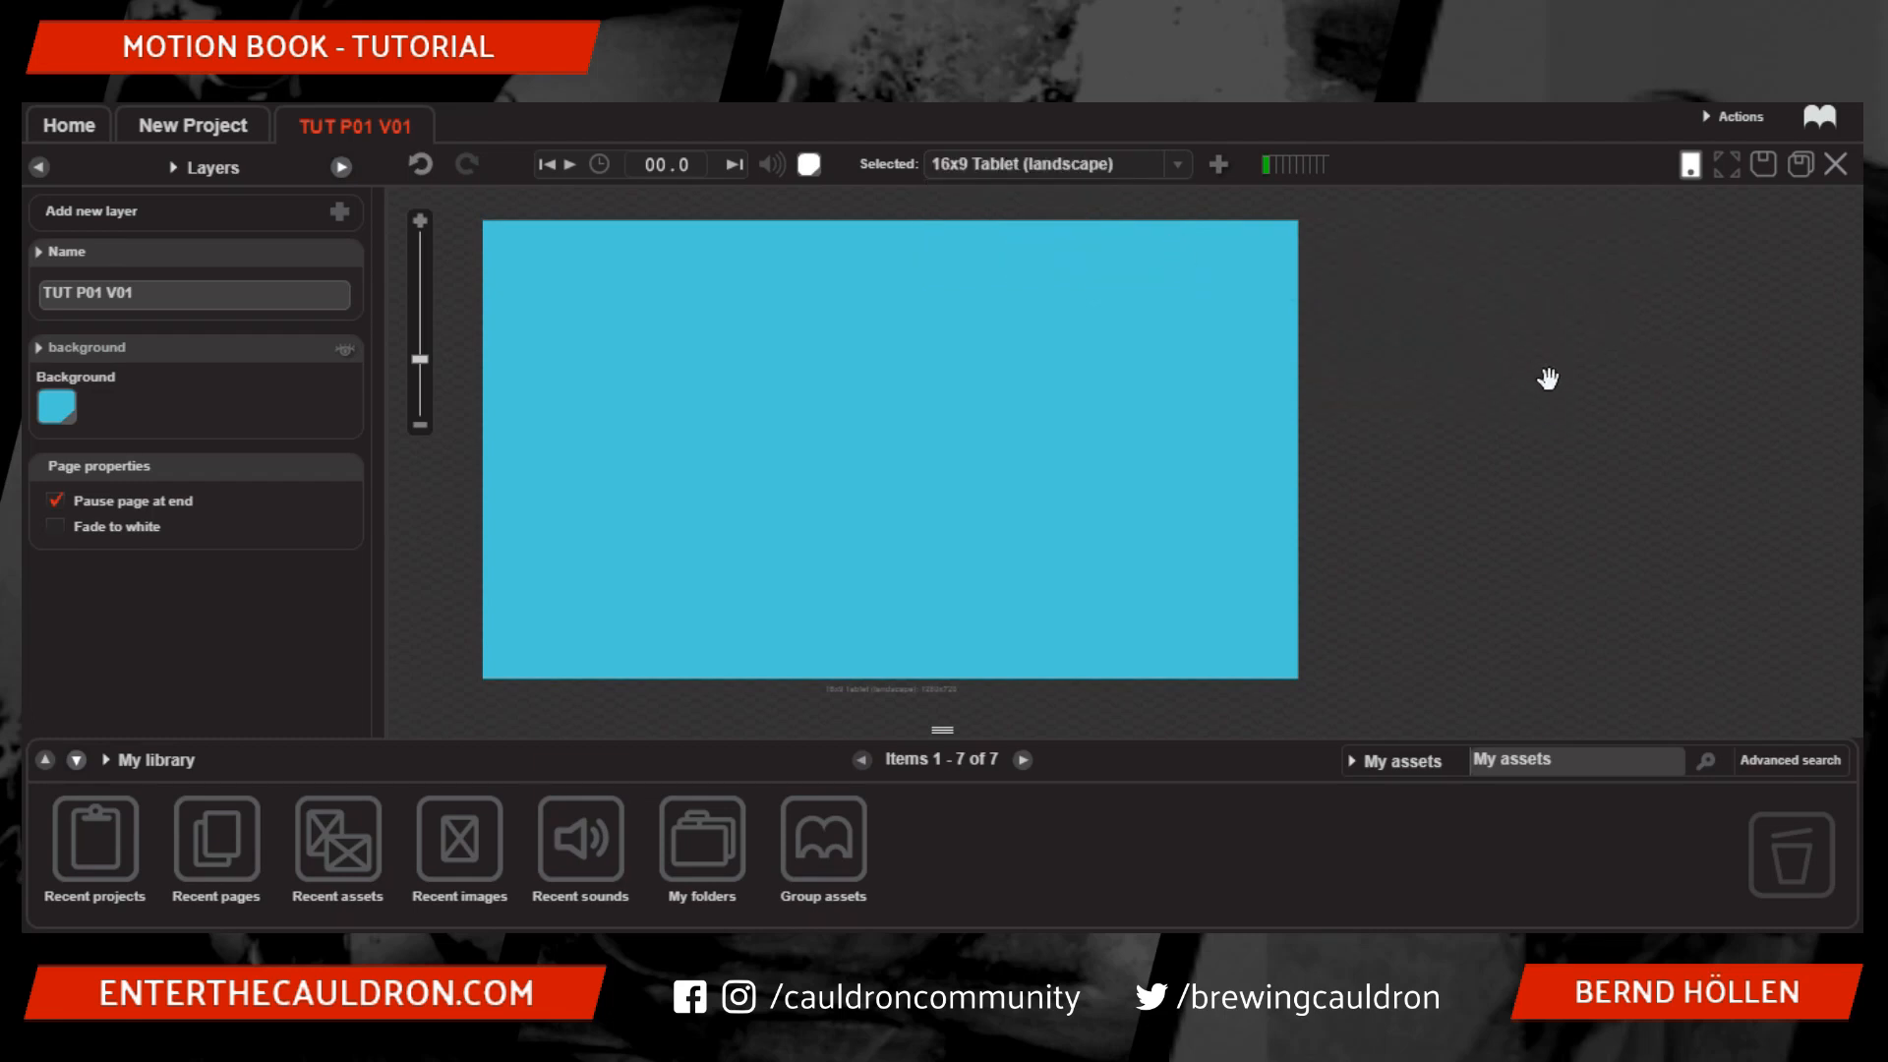
click(1176, 163)
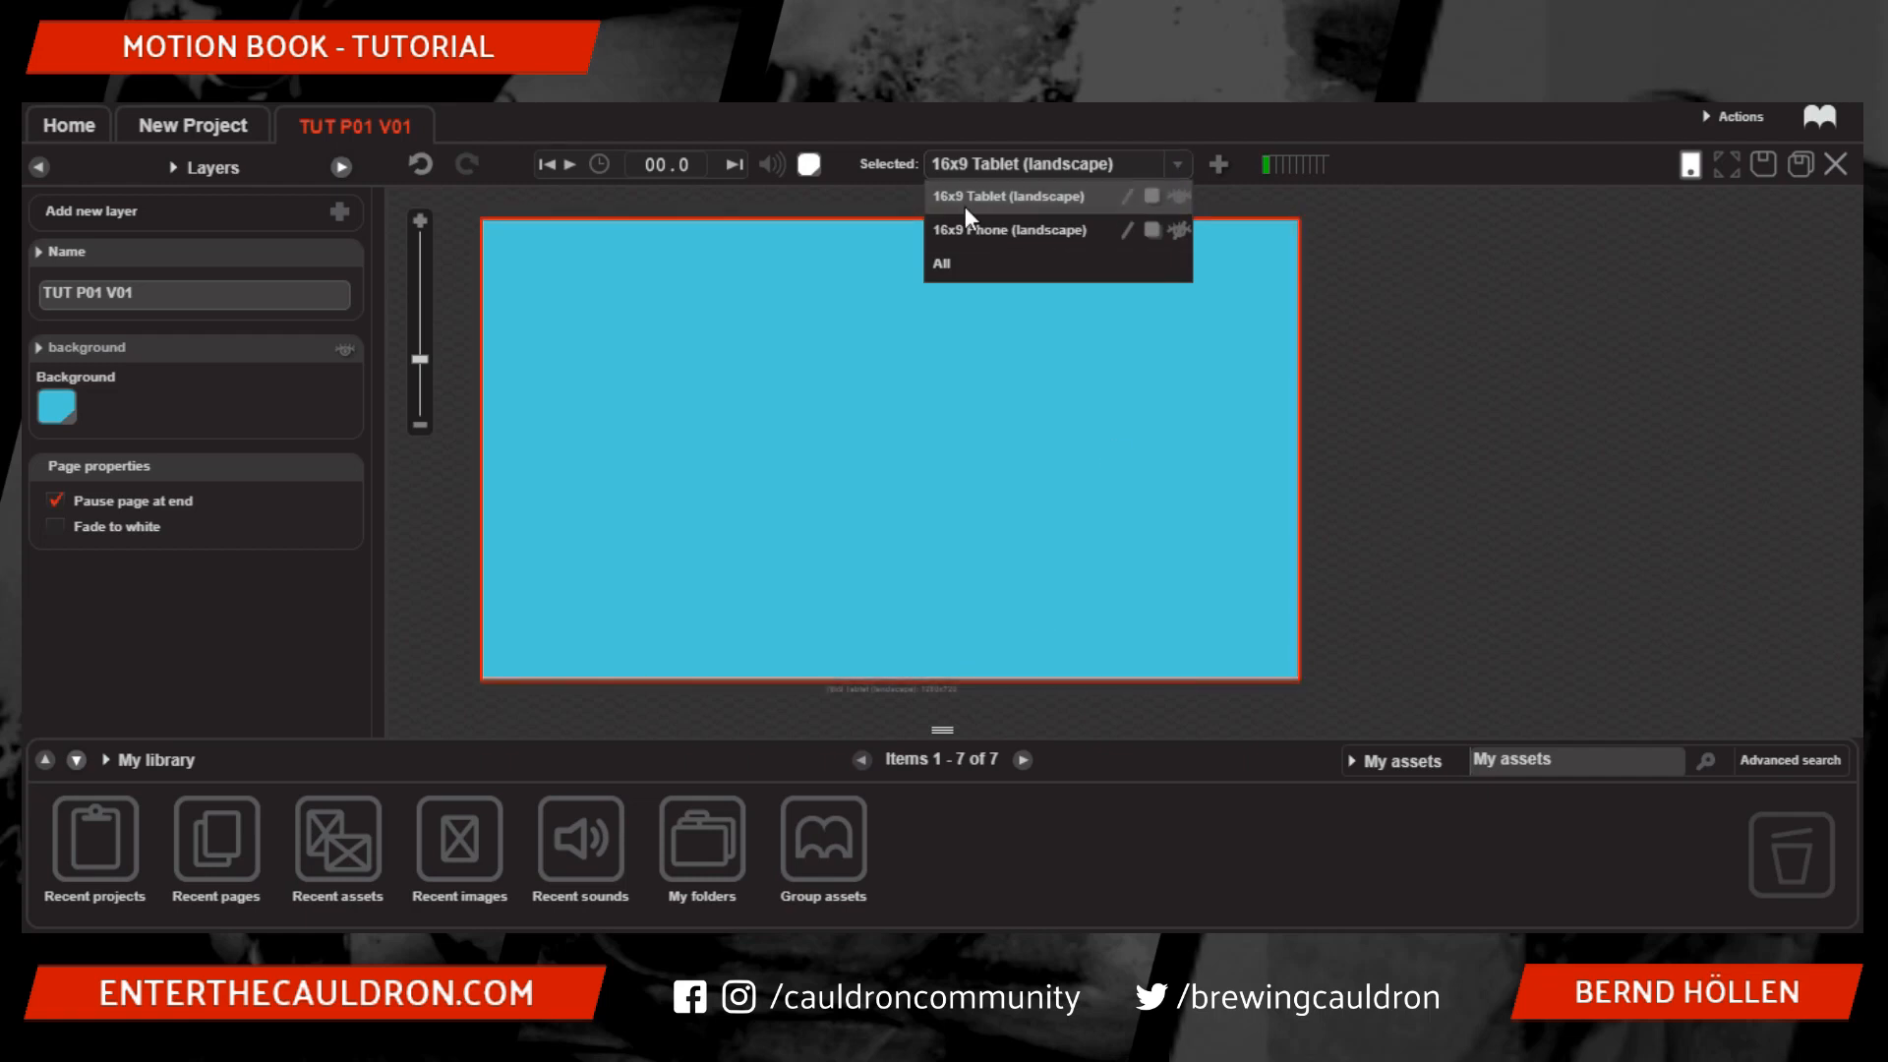
click(1154, 197)
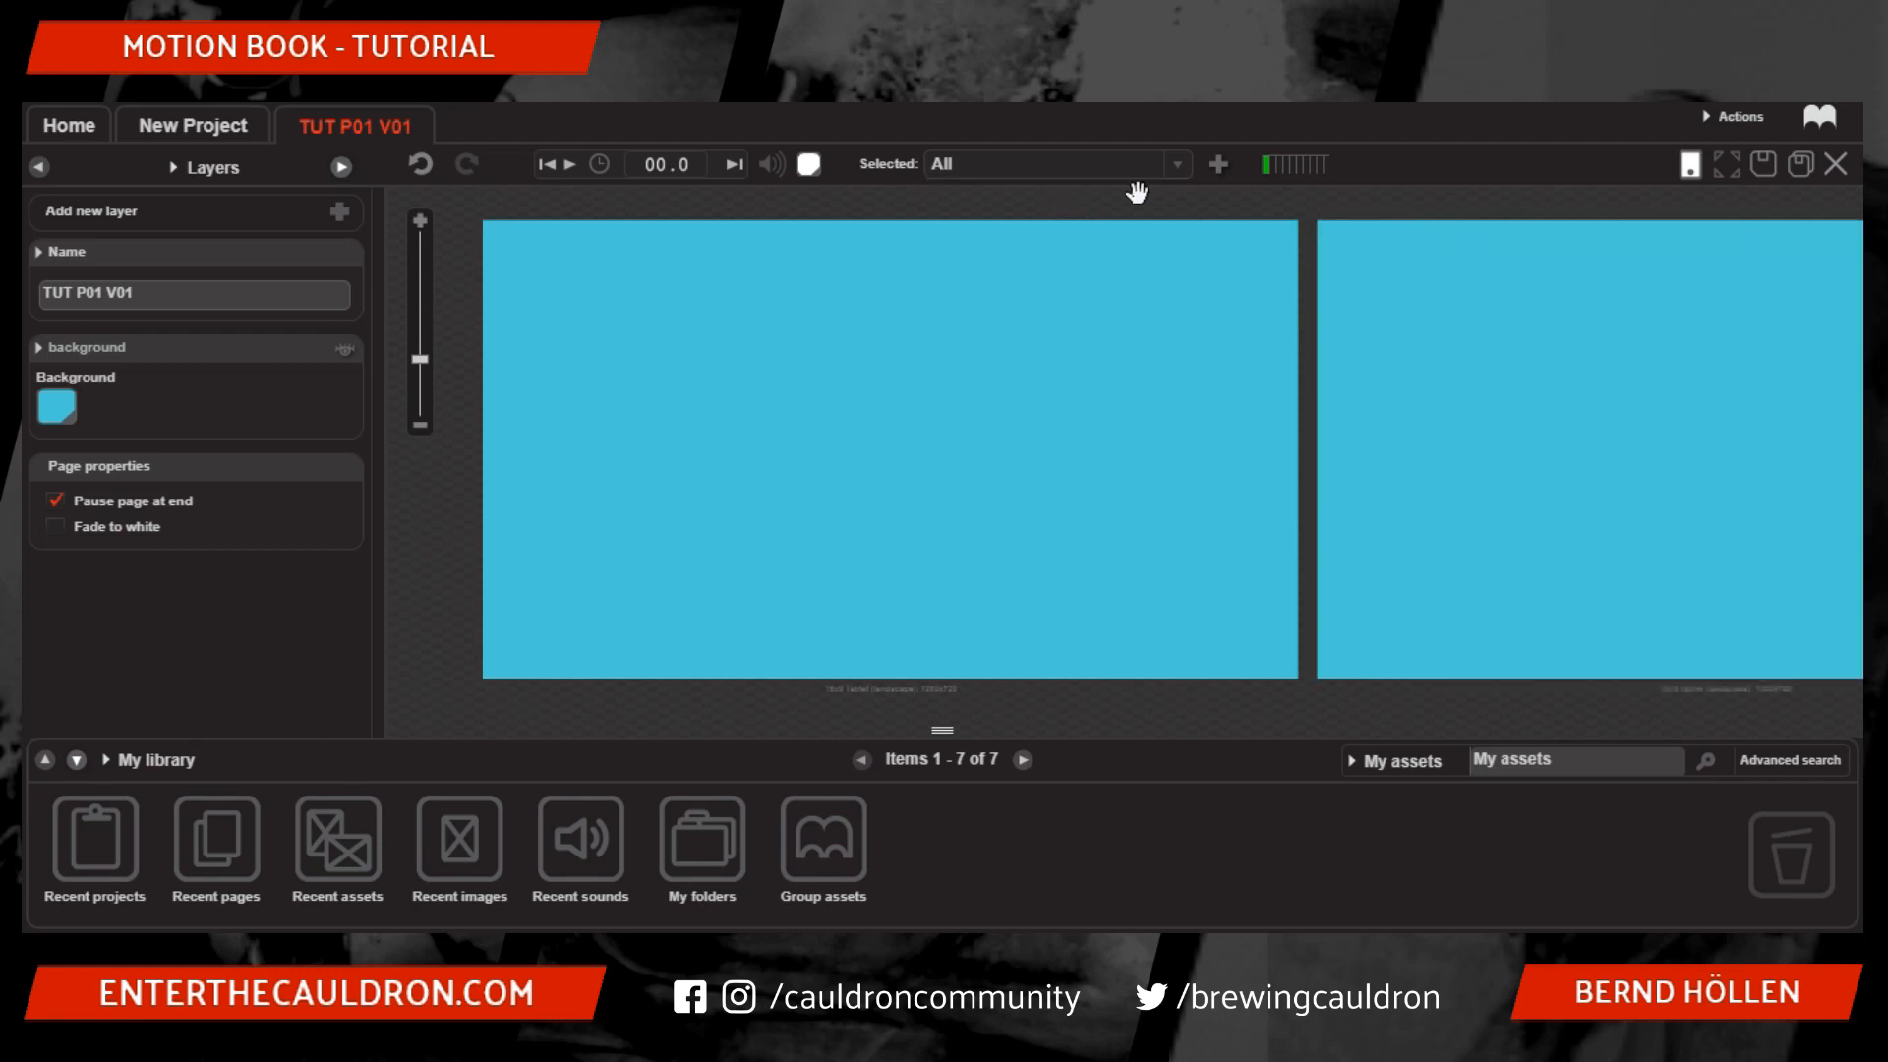
scroll(1357, 555, down, 1)
drag(1475, 485, 1314, 477)
scroll(1313, 477, down, 1)
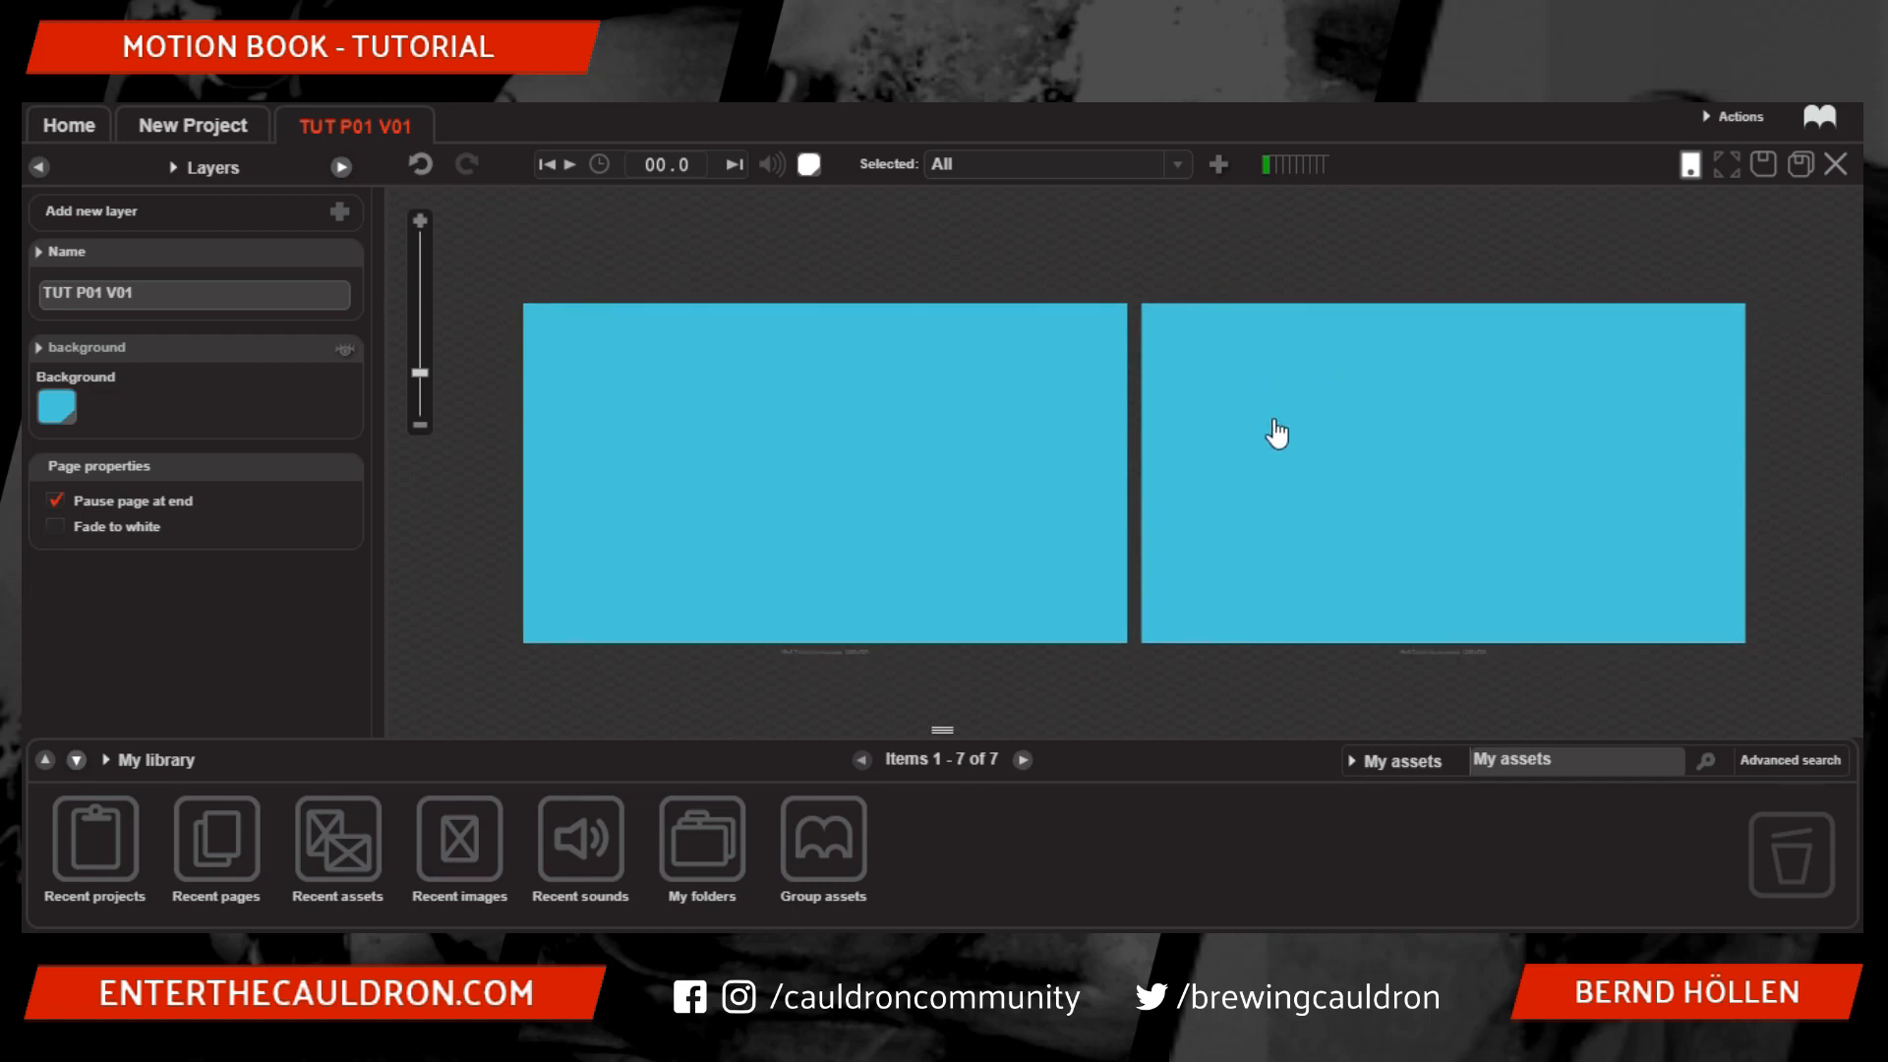
- Change the duplicated tablet page's size to 16x9 Phone in landscape orientation, without cropping
click(1178, 166)
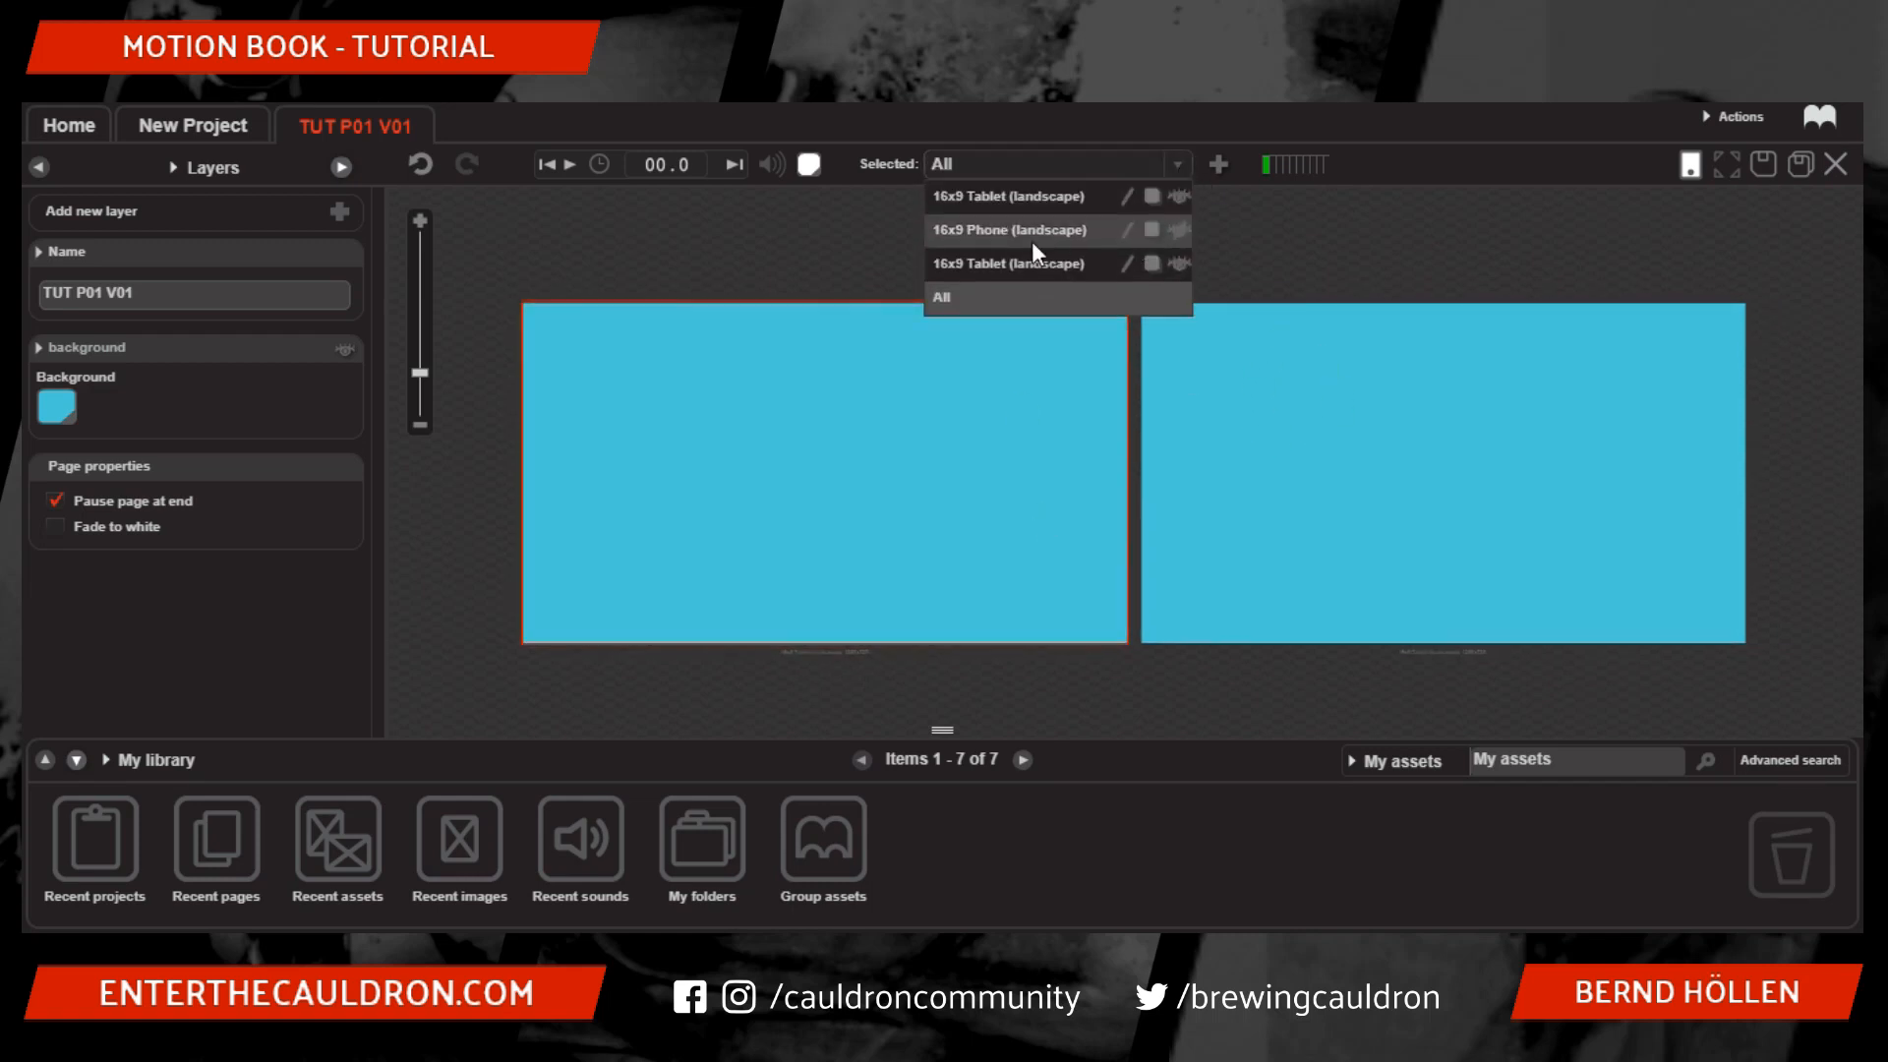
click(1124, 263)
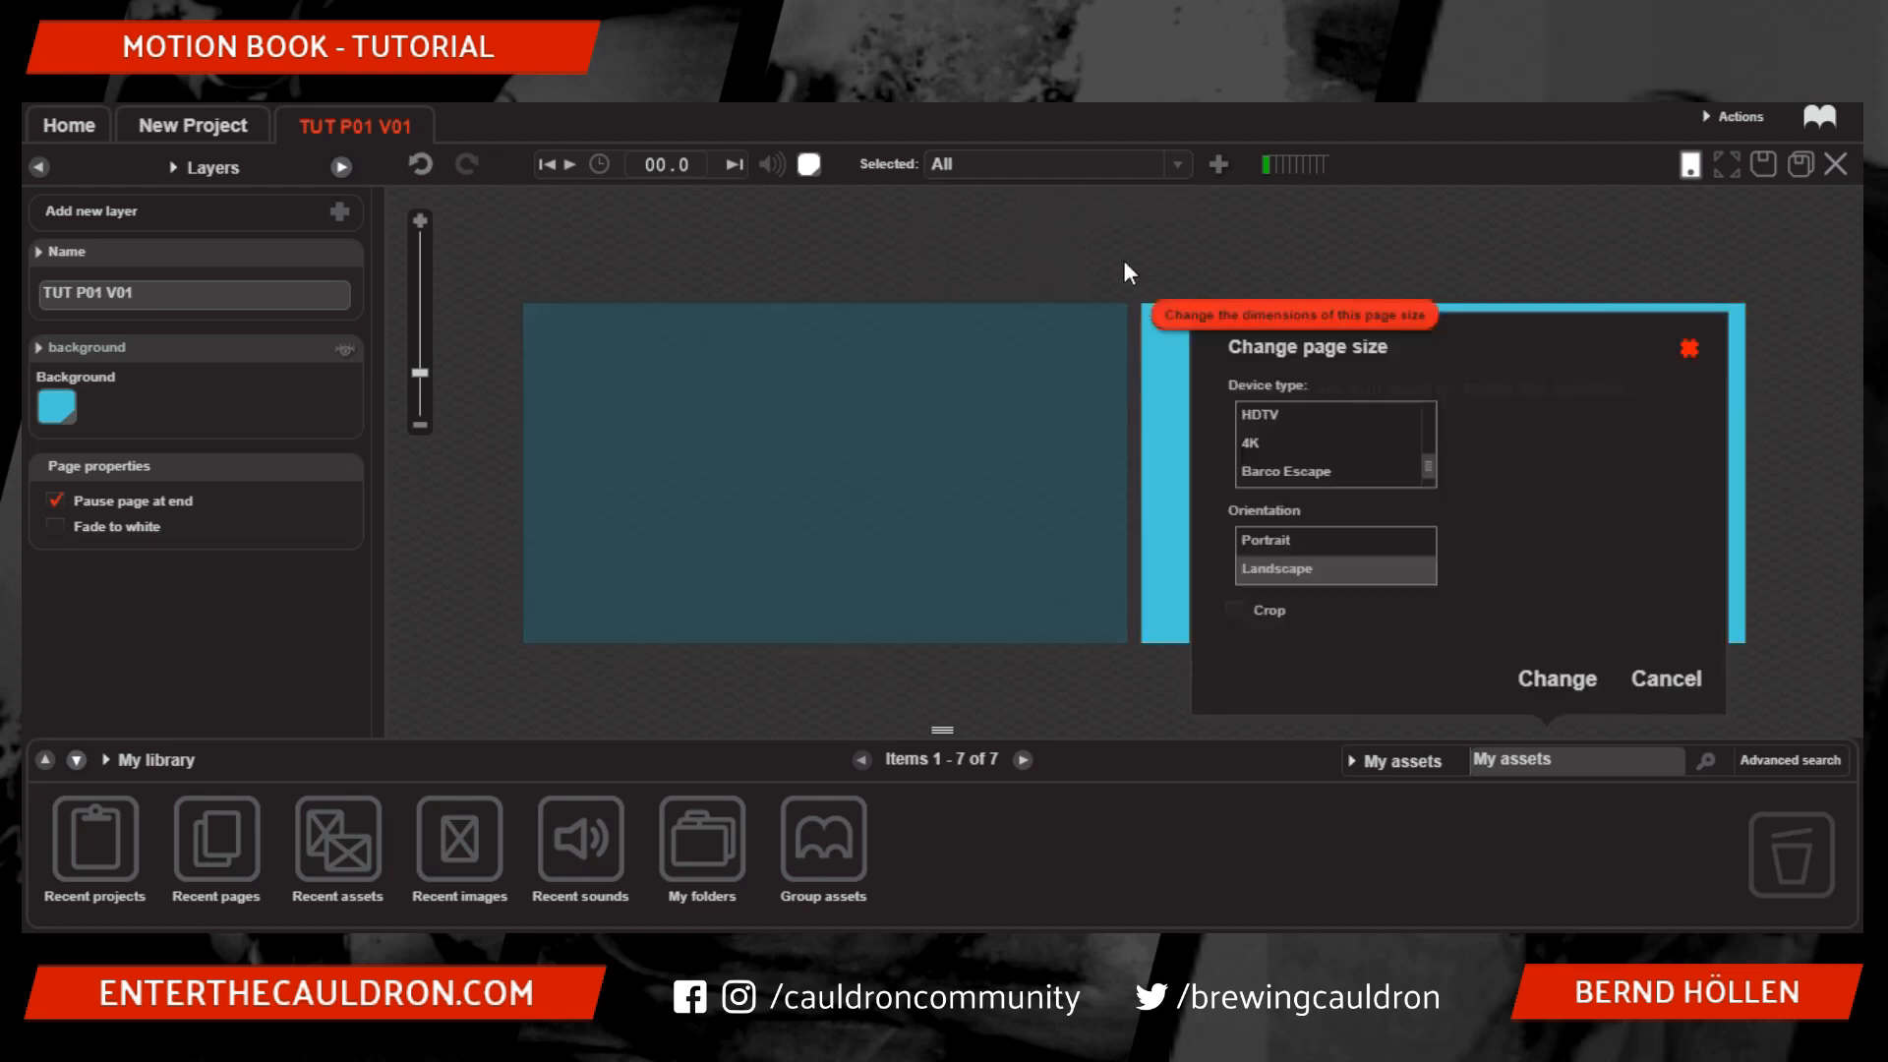
scroll(1317, 442, up, 5)
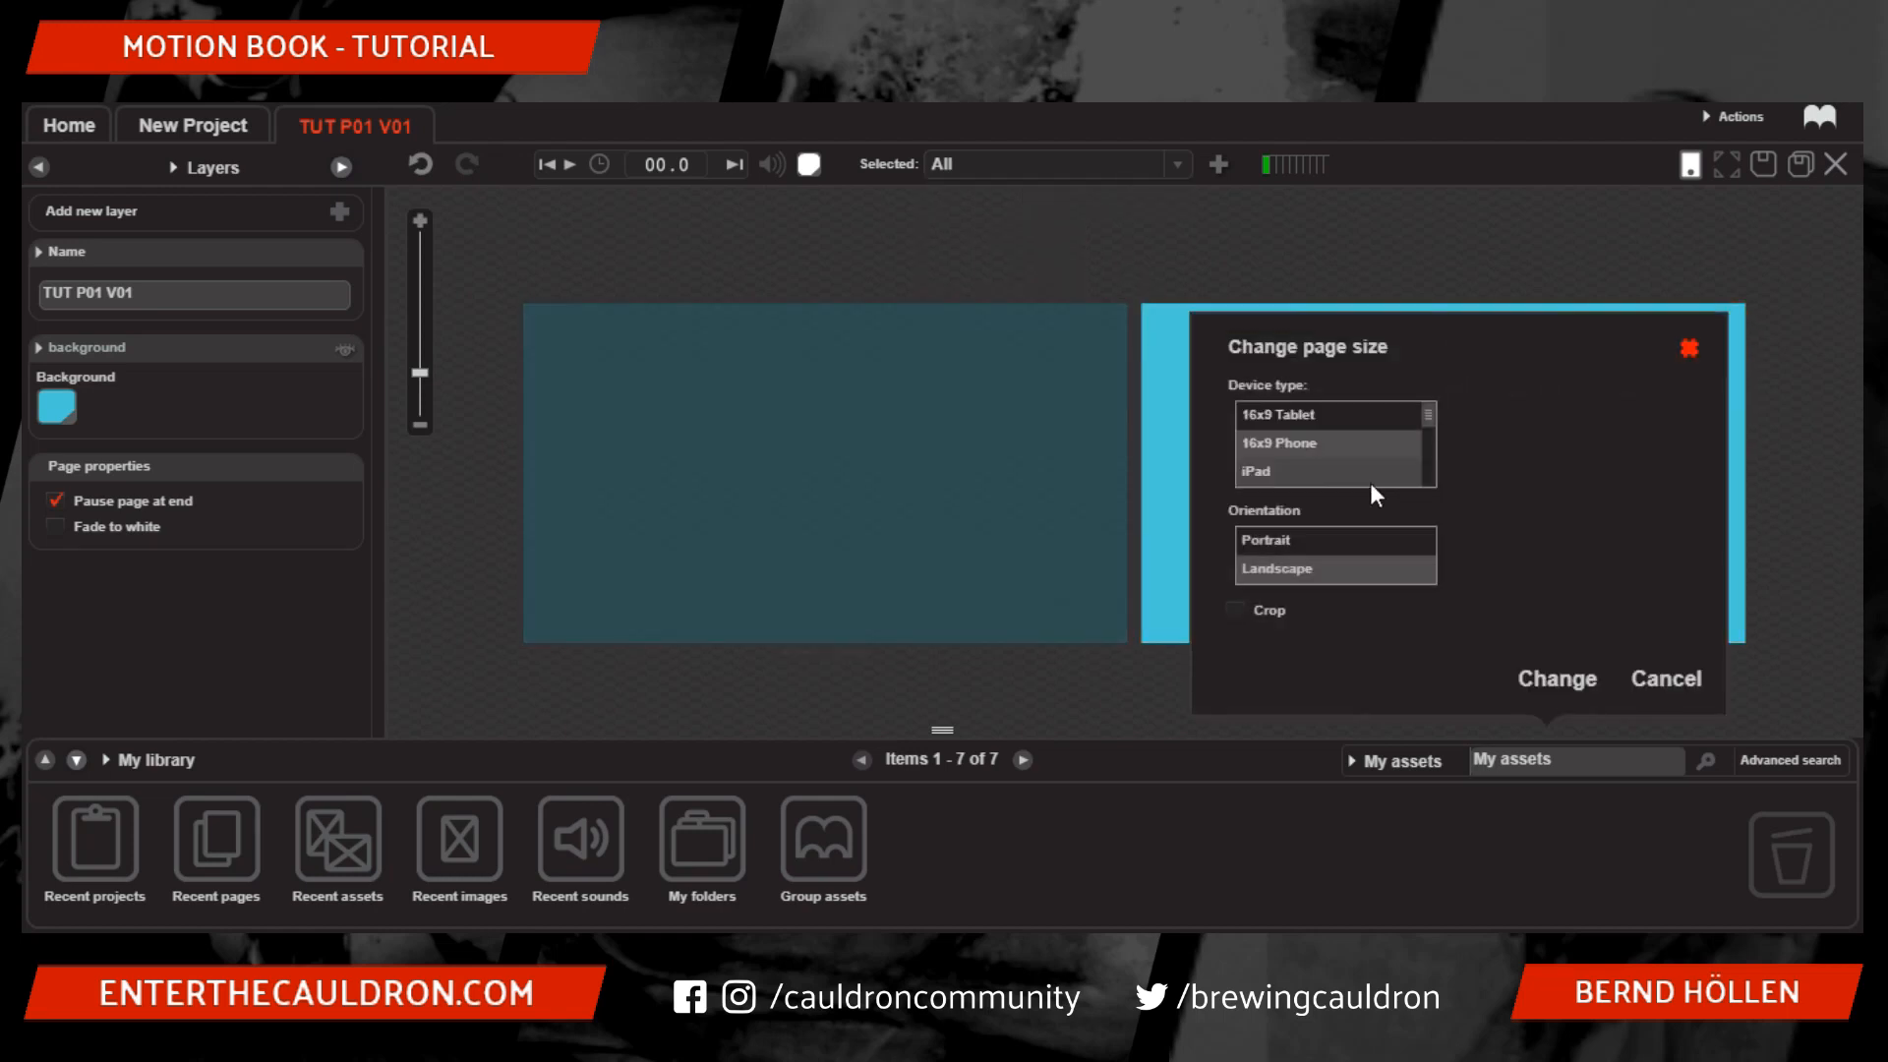
click(1259, 440)
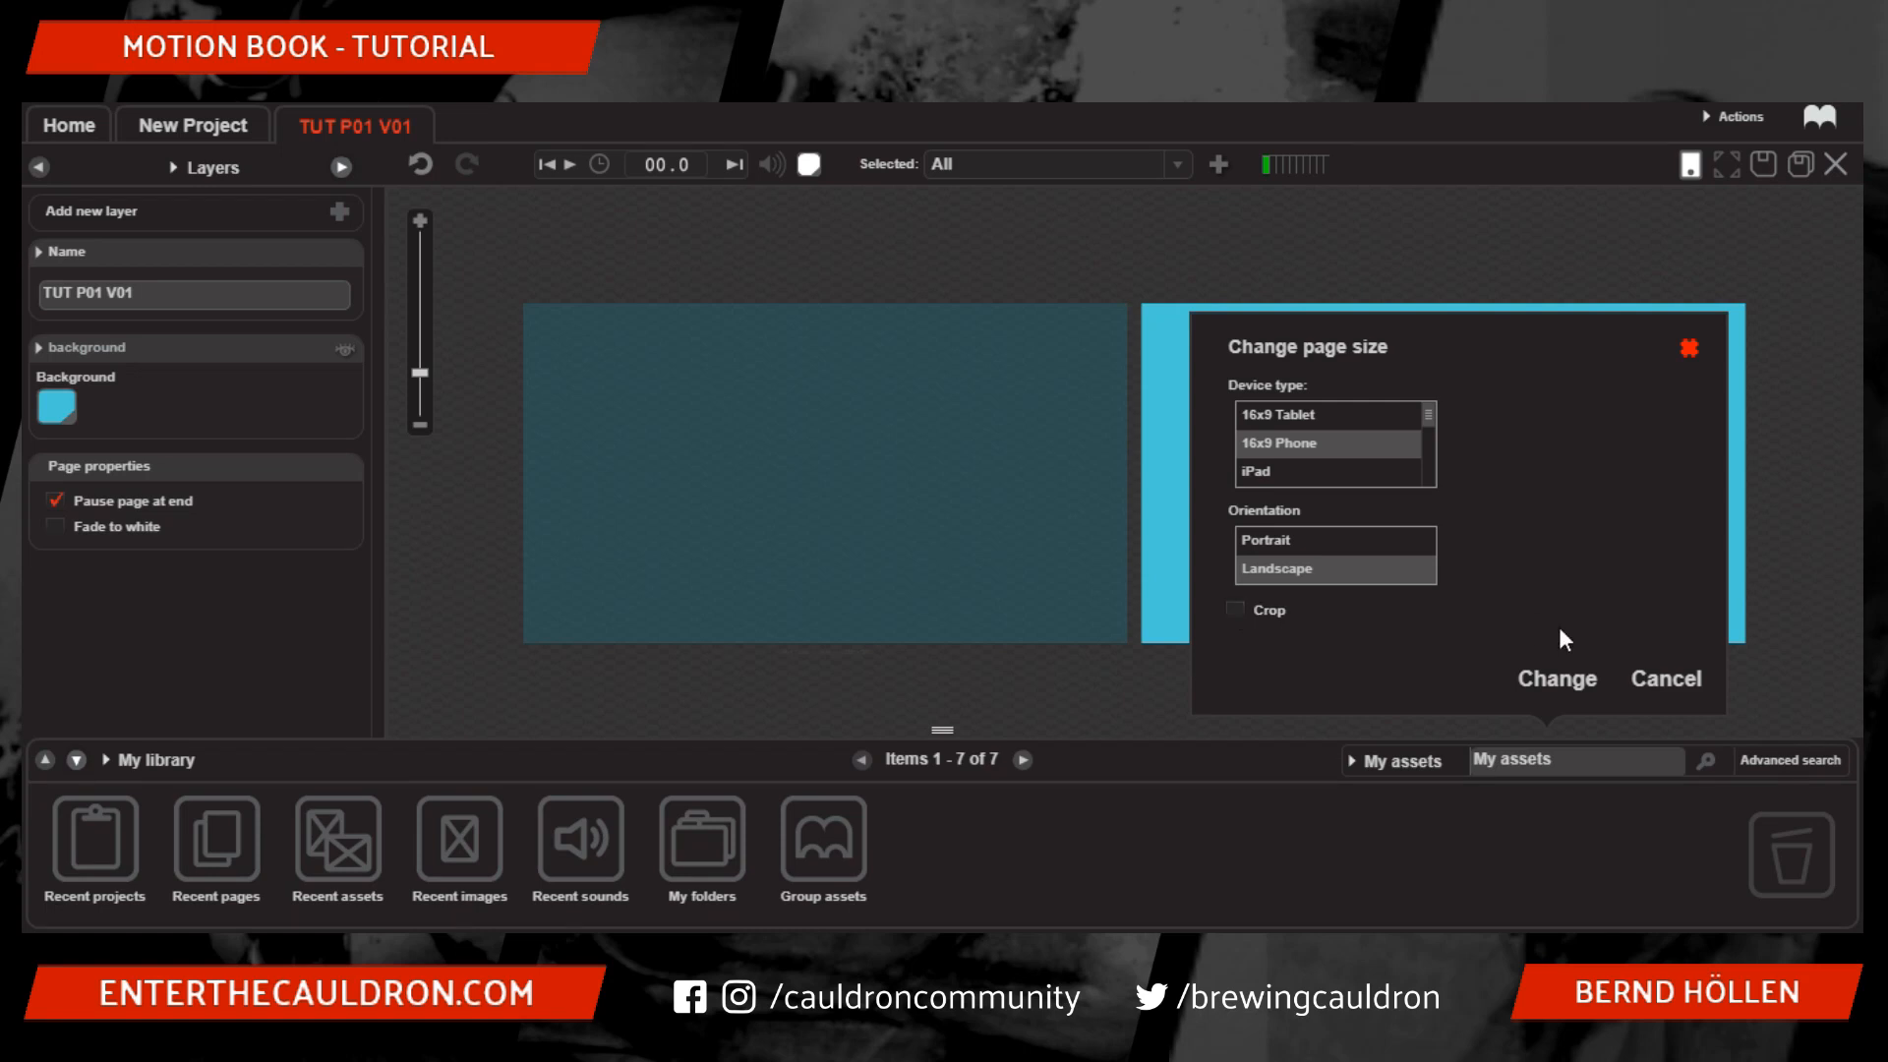
click(1554, 678)
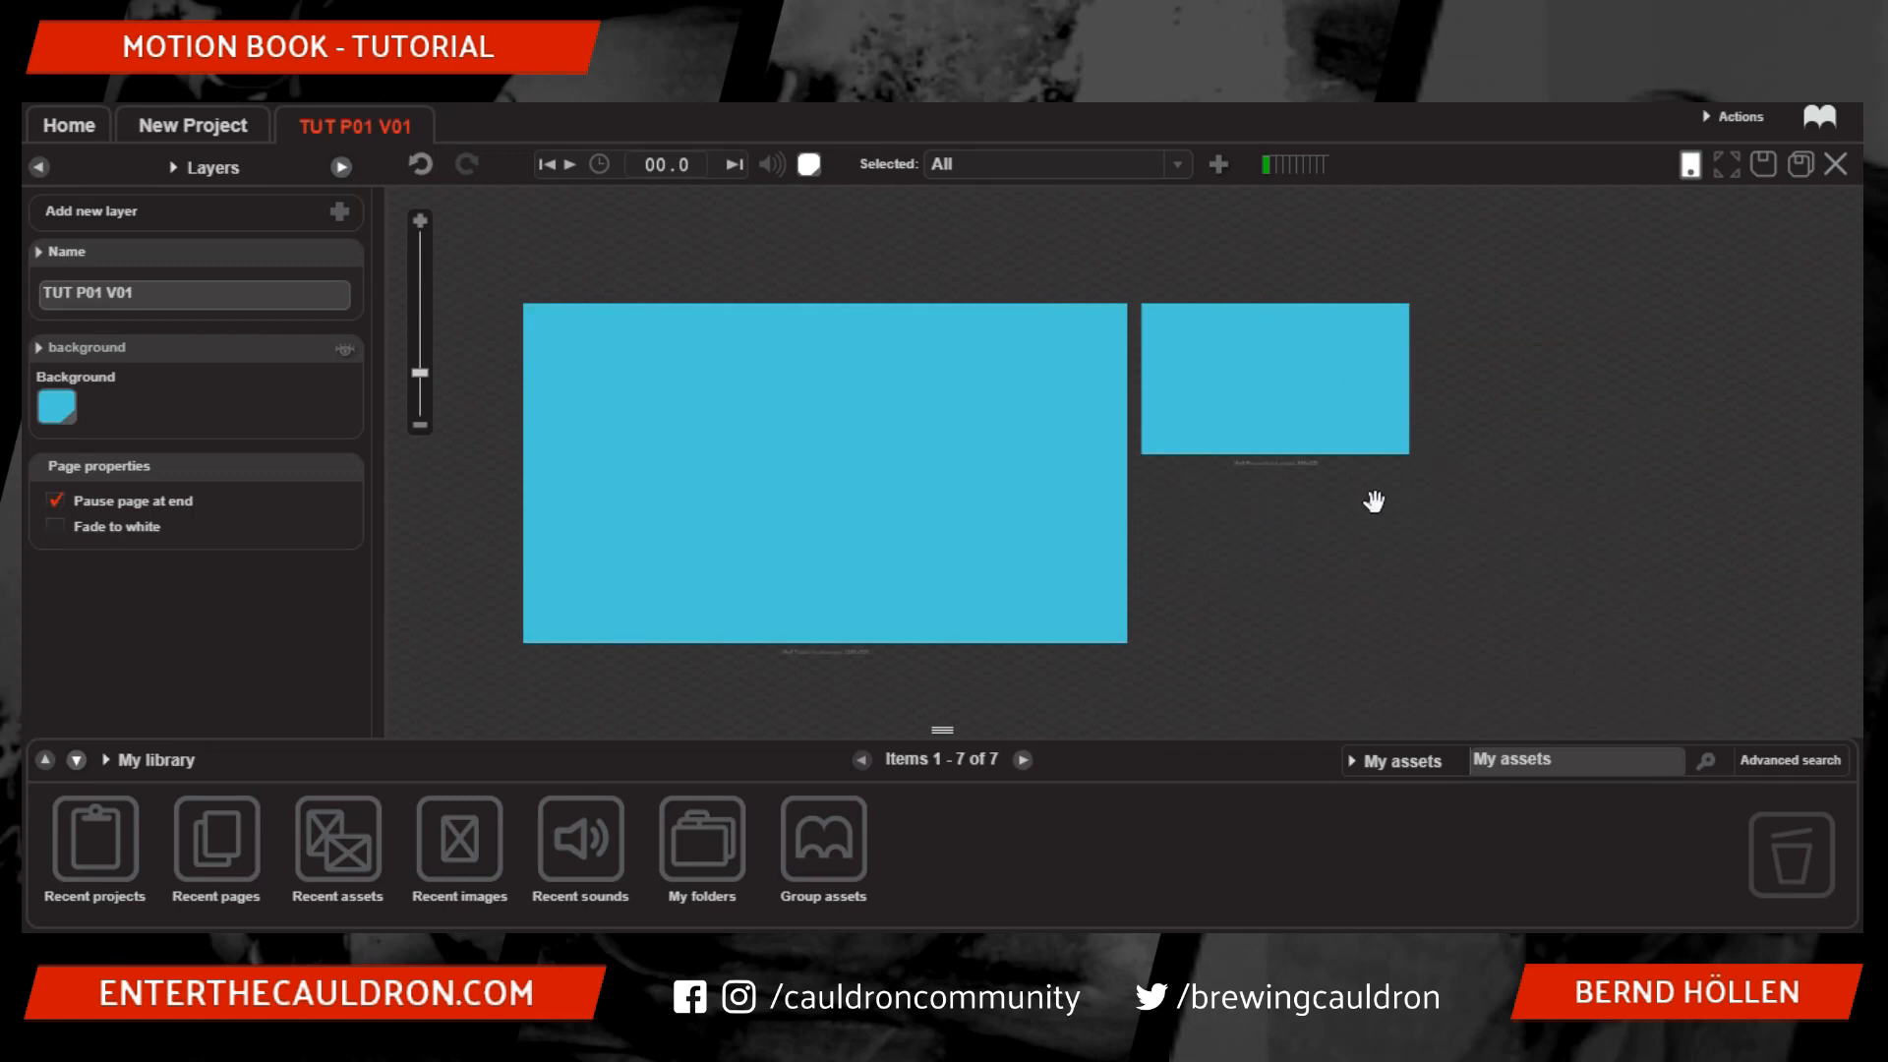
drag(1235, 561, 1370, 542)
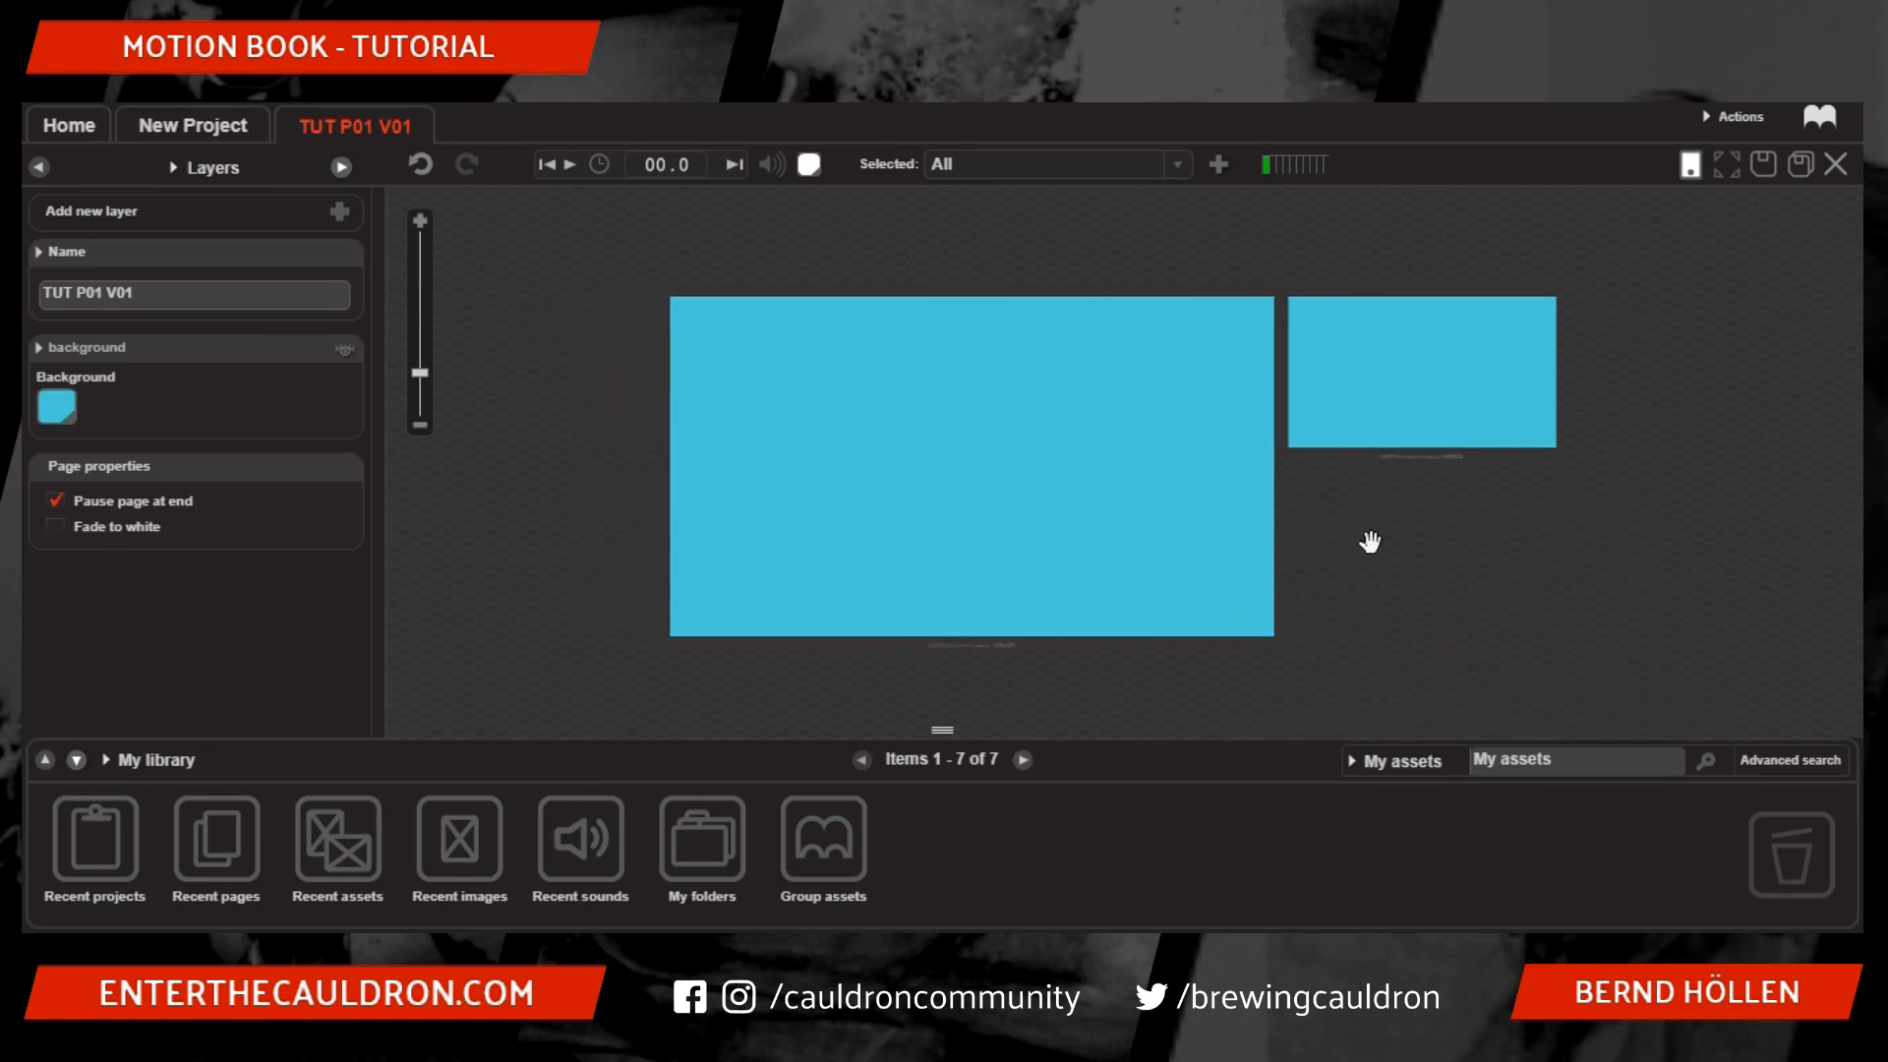
drag(641, 376, 596, 358)
scroll(661, 449, up, 3)
scroll(660, 448, down, 1)
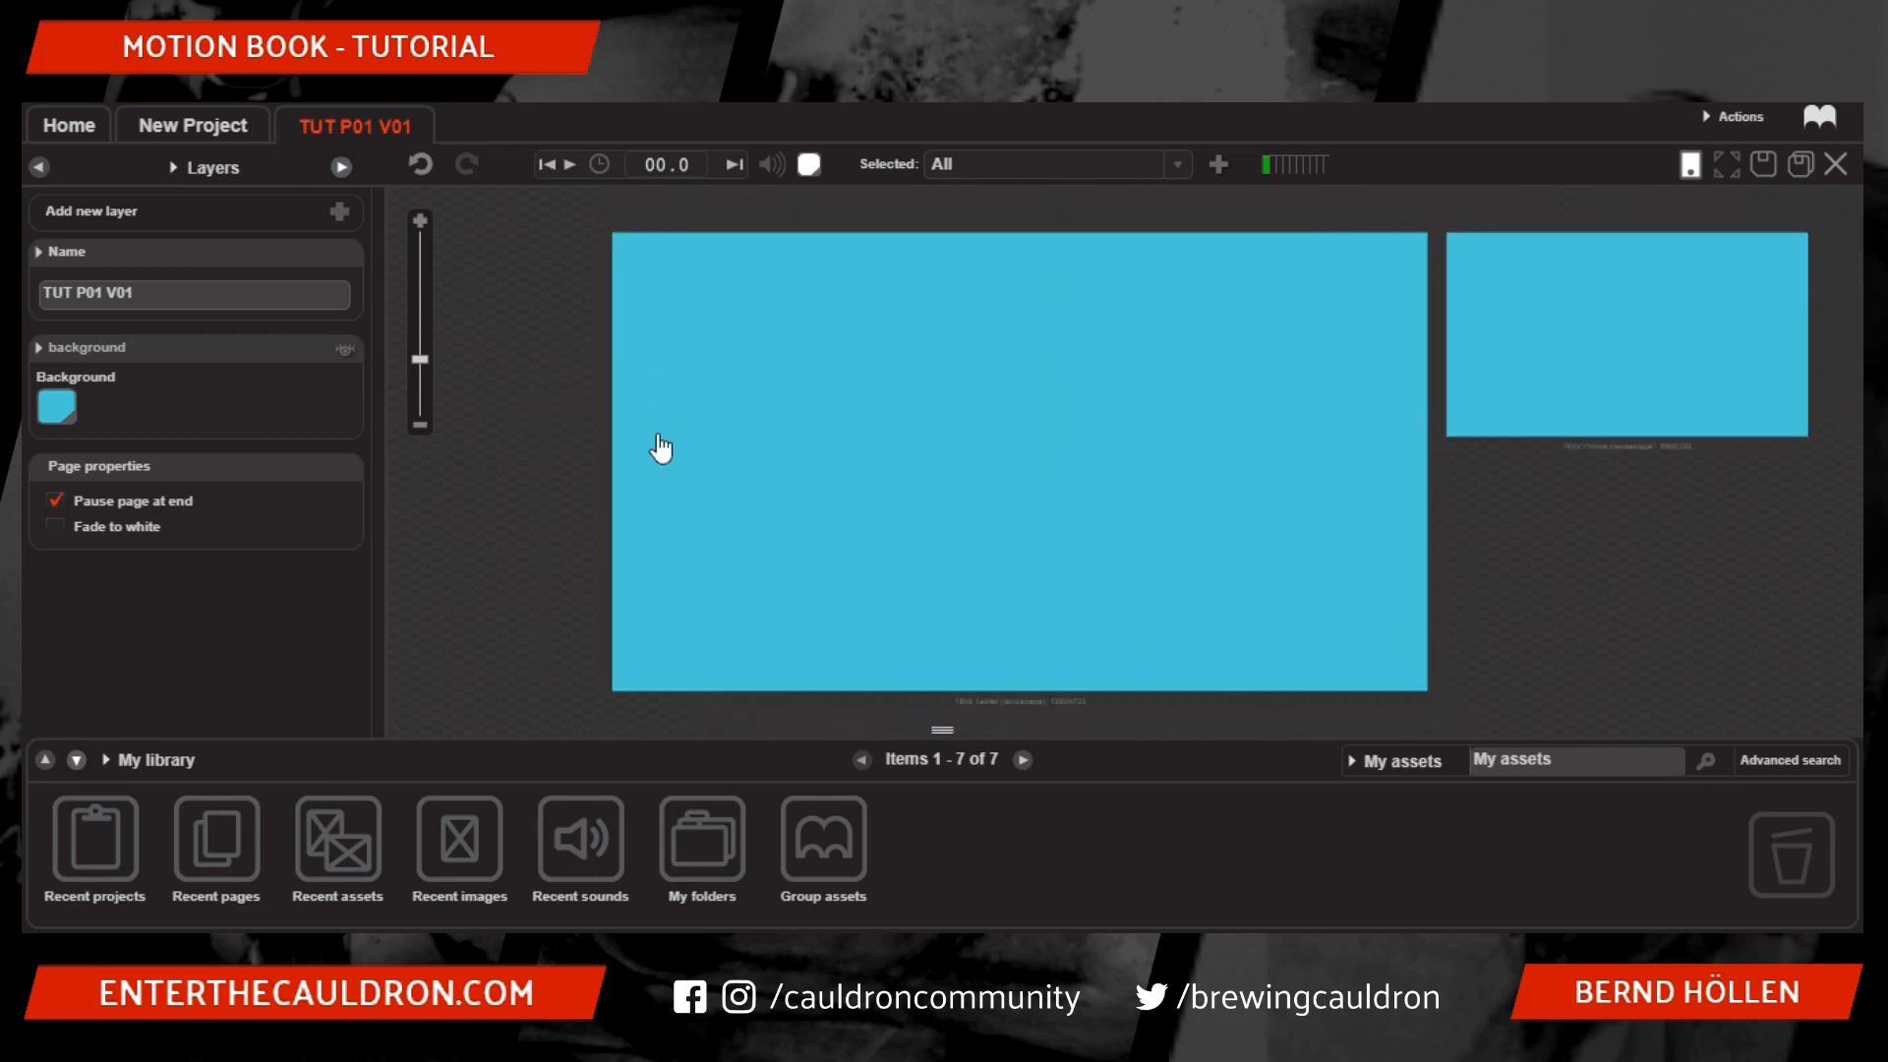
scroll(661, 448, down, 1)
mouse_move(433, 366)
mouse_down()
mouse_move(432, 337)
mouse_move(432, 370)
mouse_up()
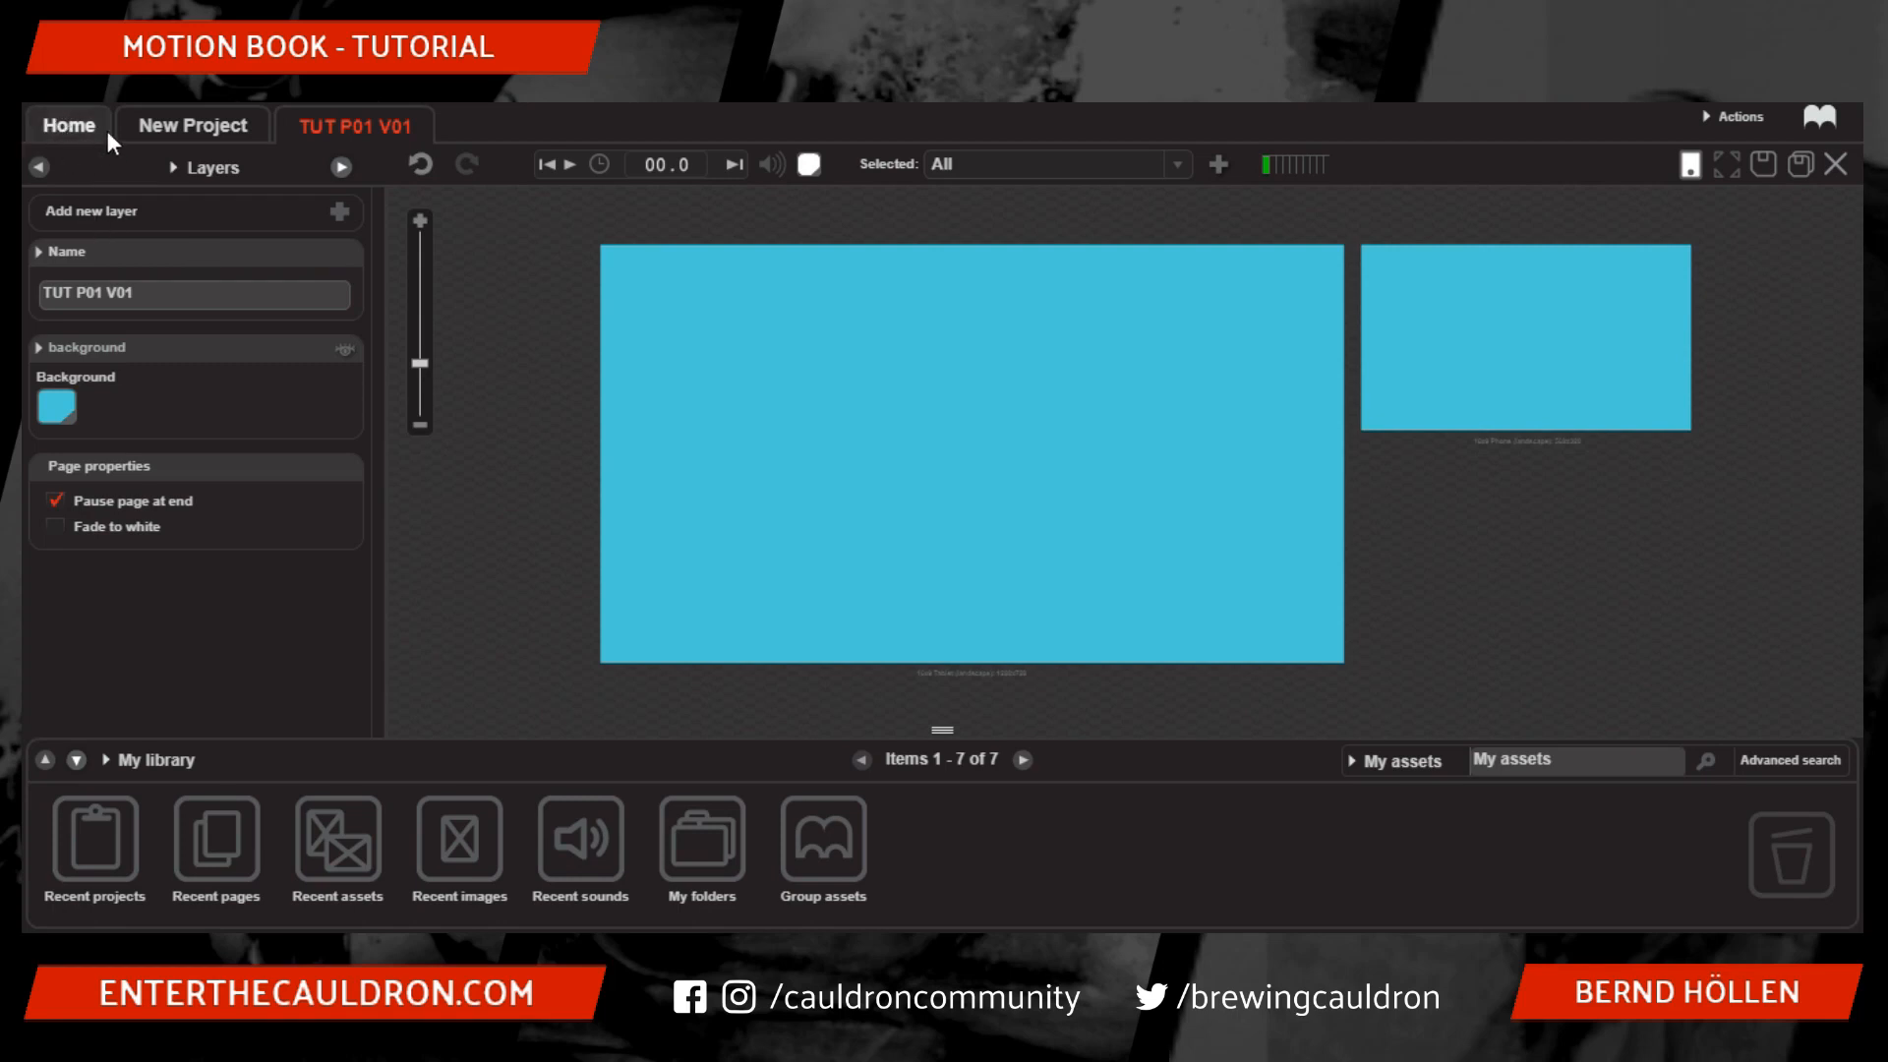
- Upload the tutorial's image files, including Rock left.png, Rock right.png and Rock1.png, to the asset library
click(67, 127)
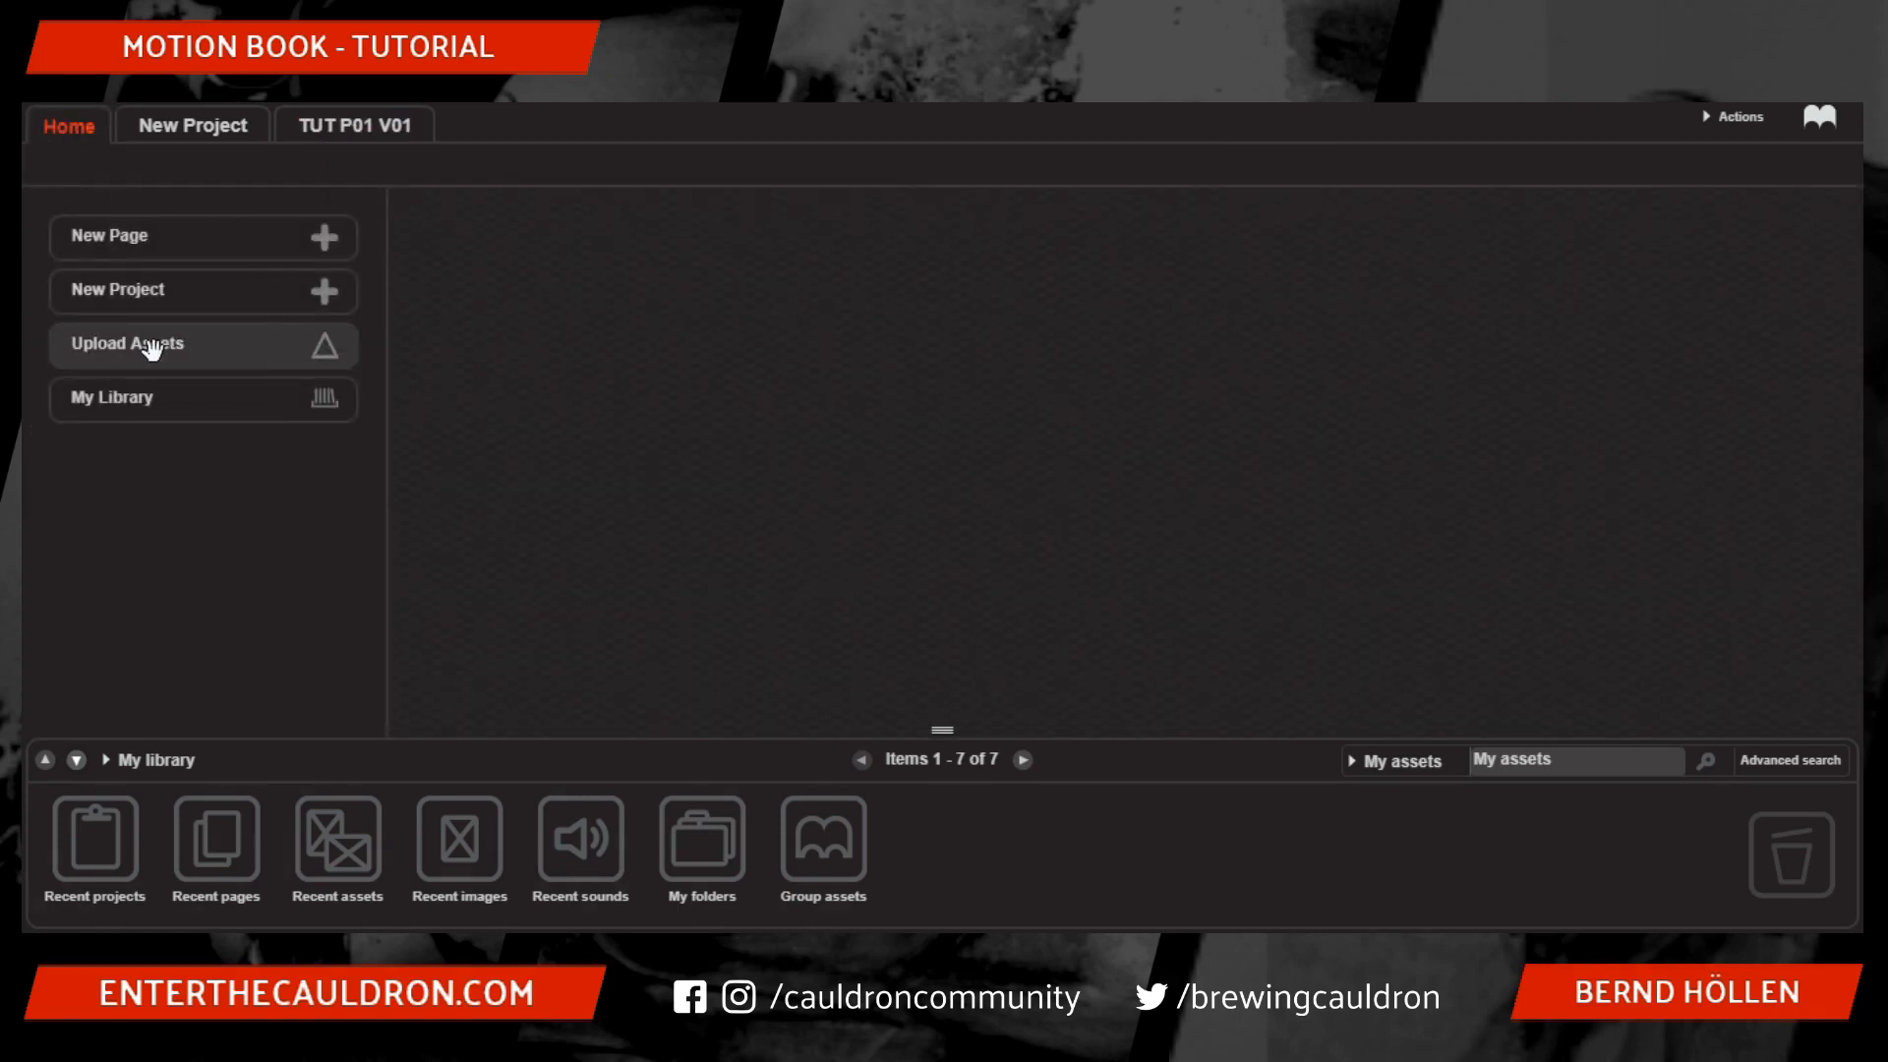
click(298, 354)
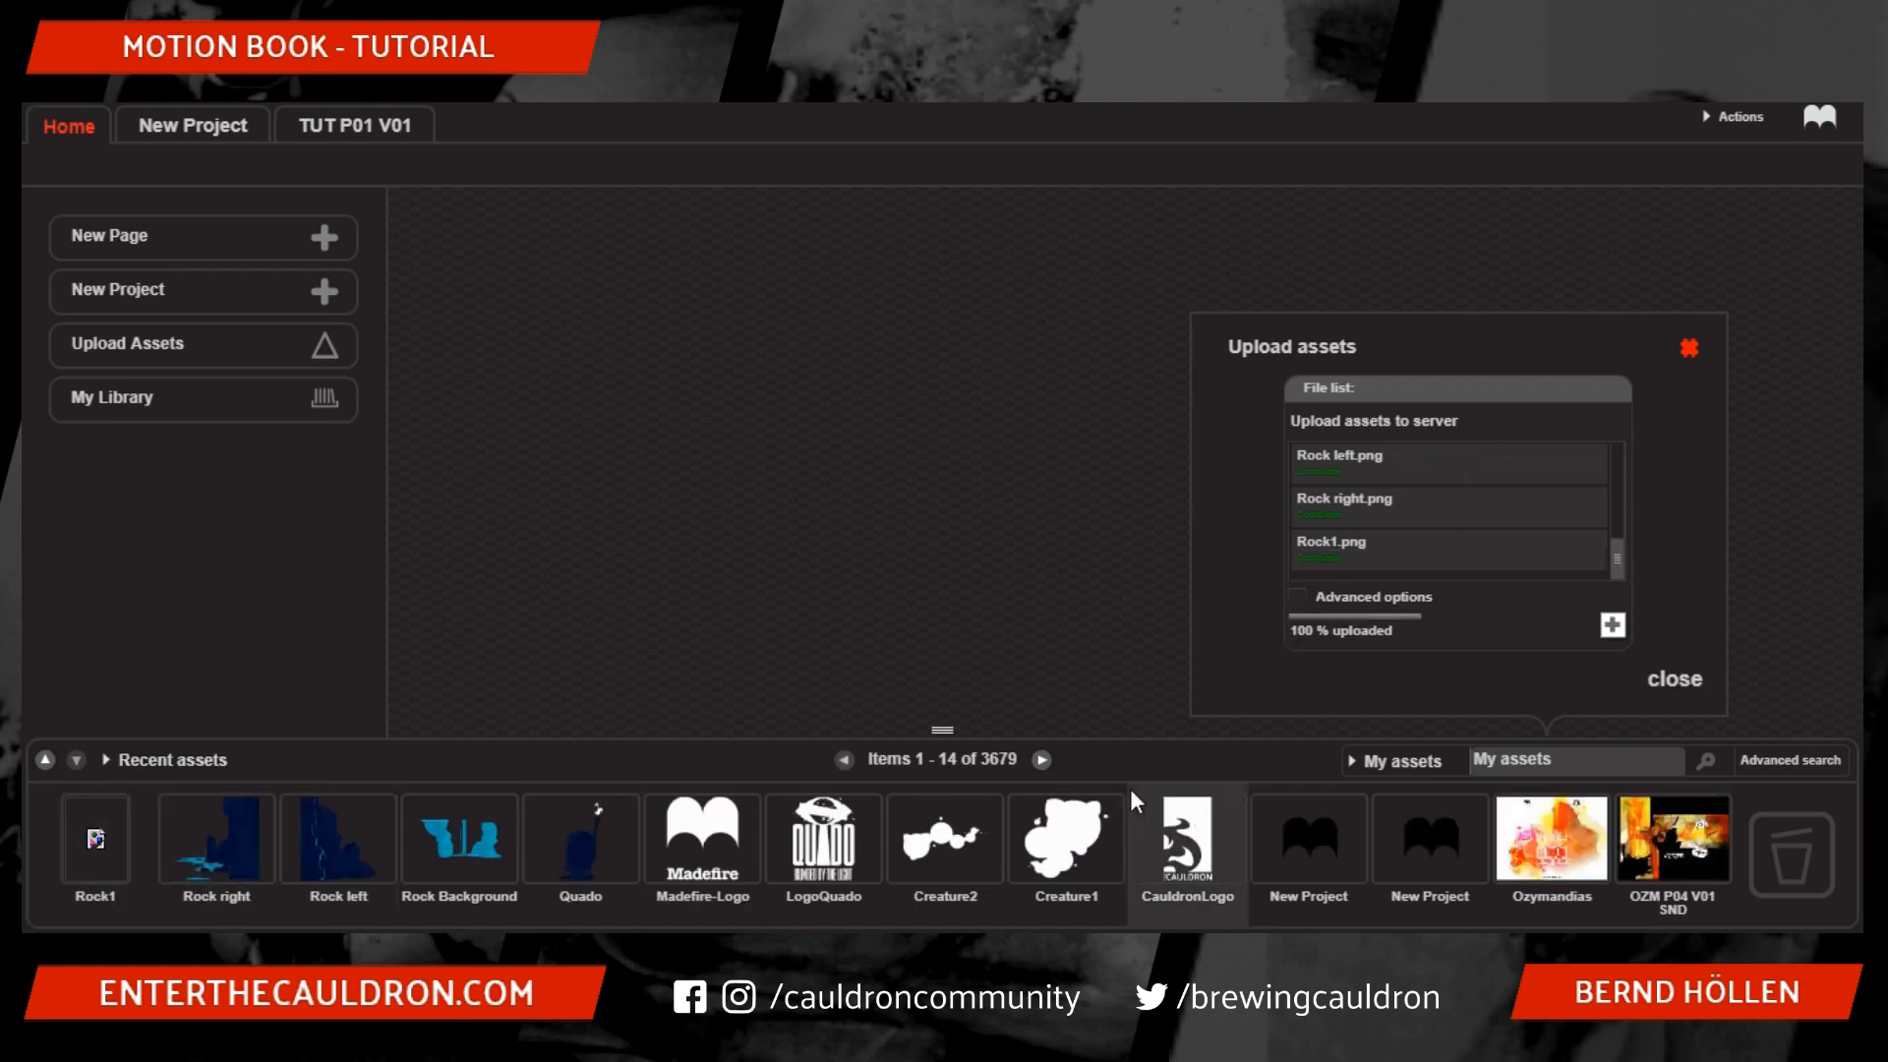
click(1698, 352)
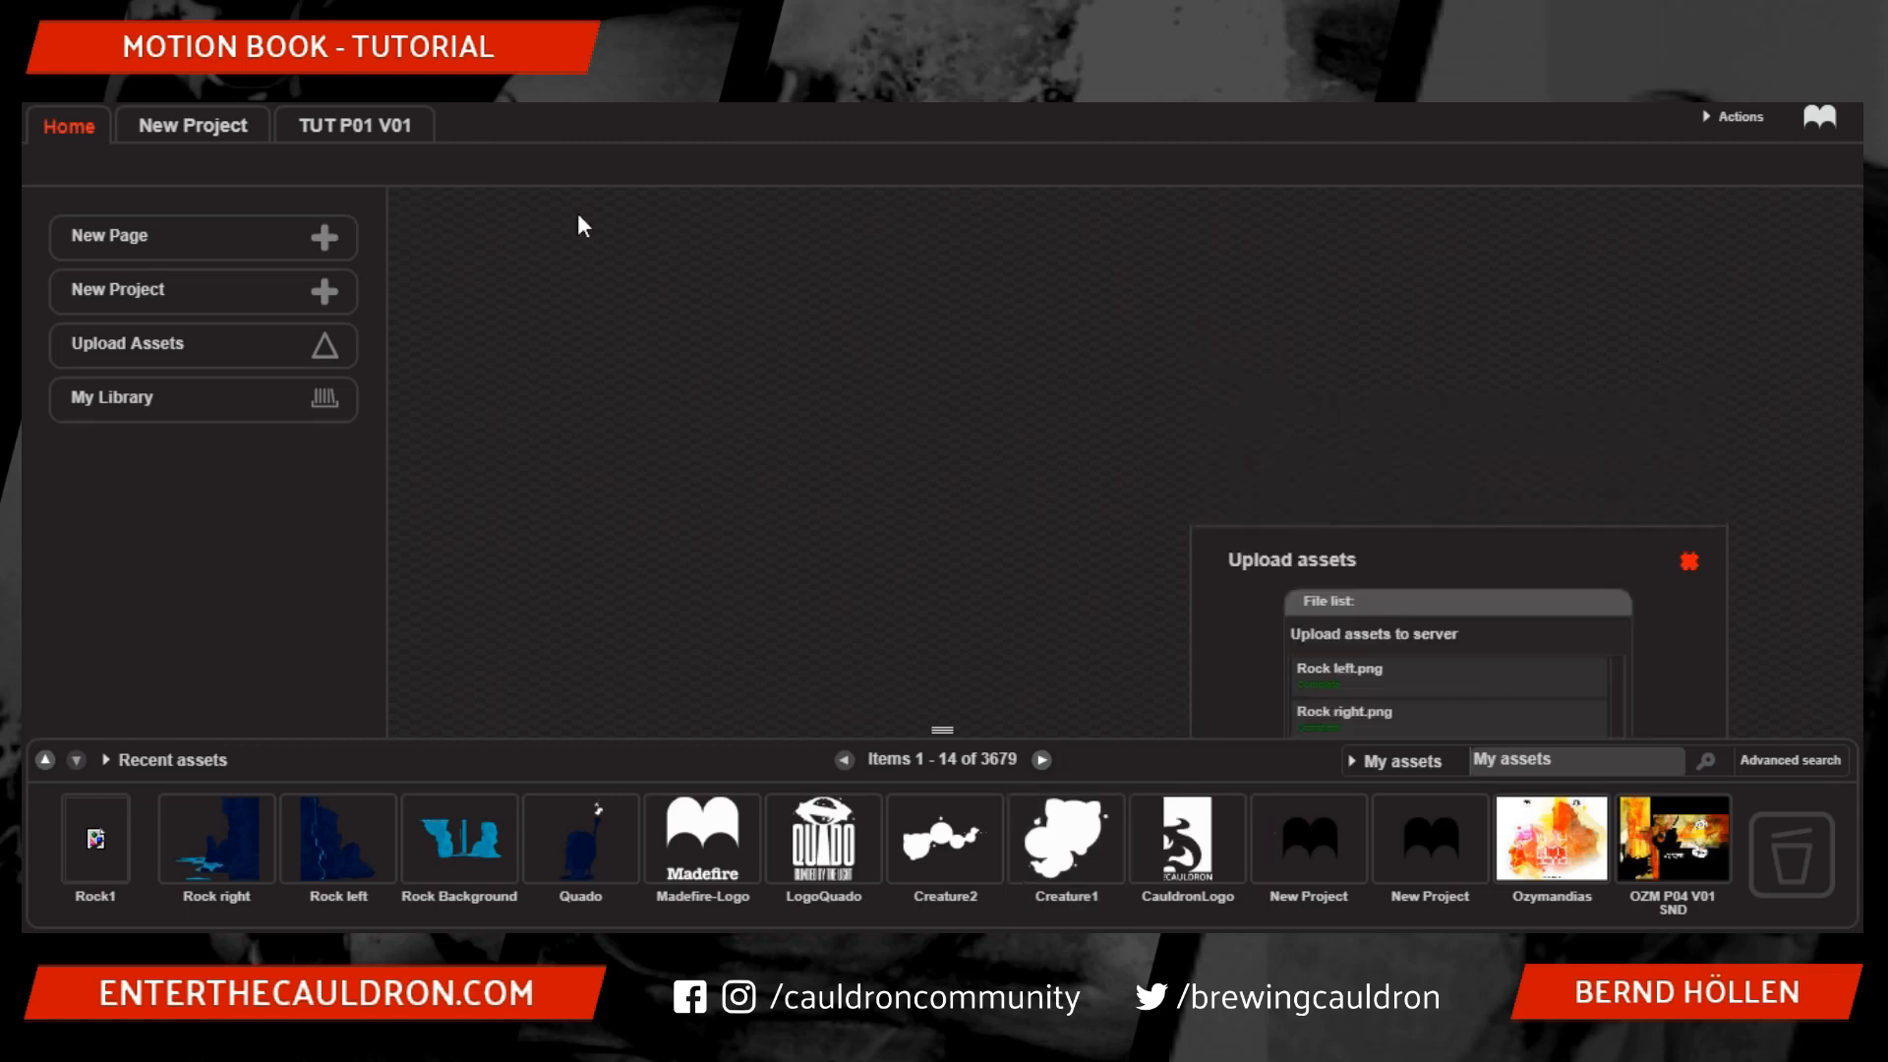
- Add a new layer of type Image to page TUT P01 V01
click(360, 122)
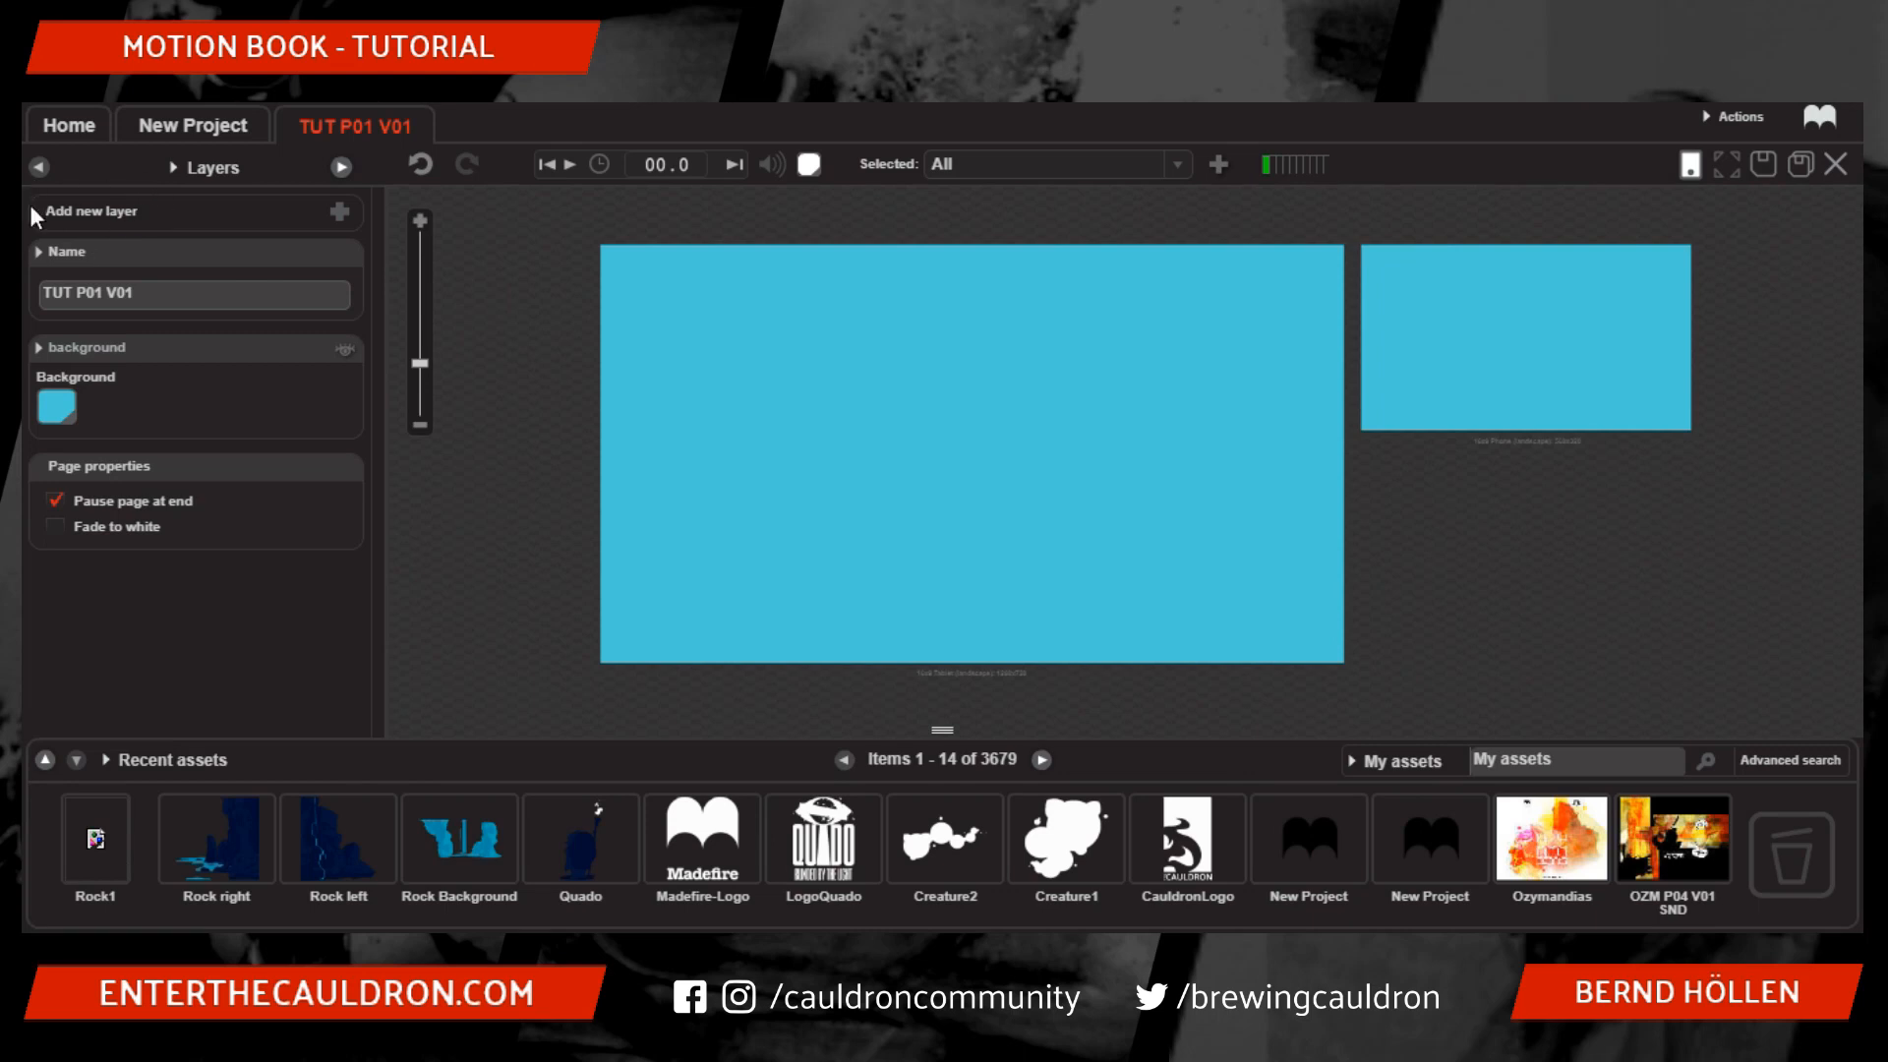
click(339, 211)
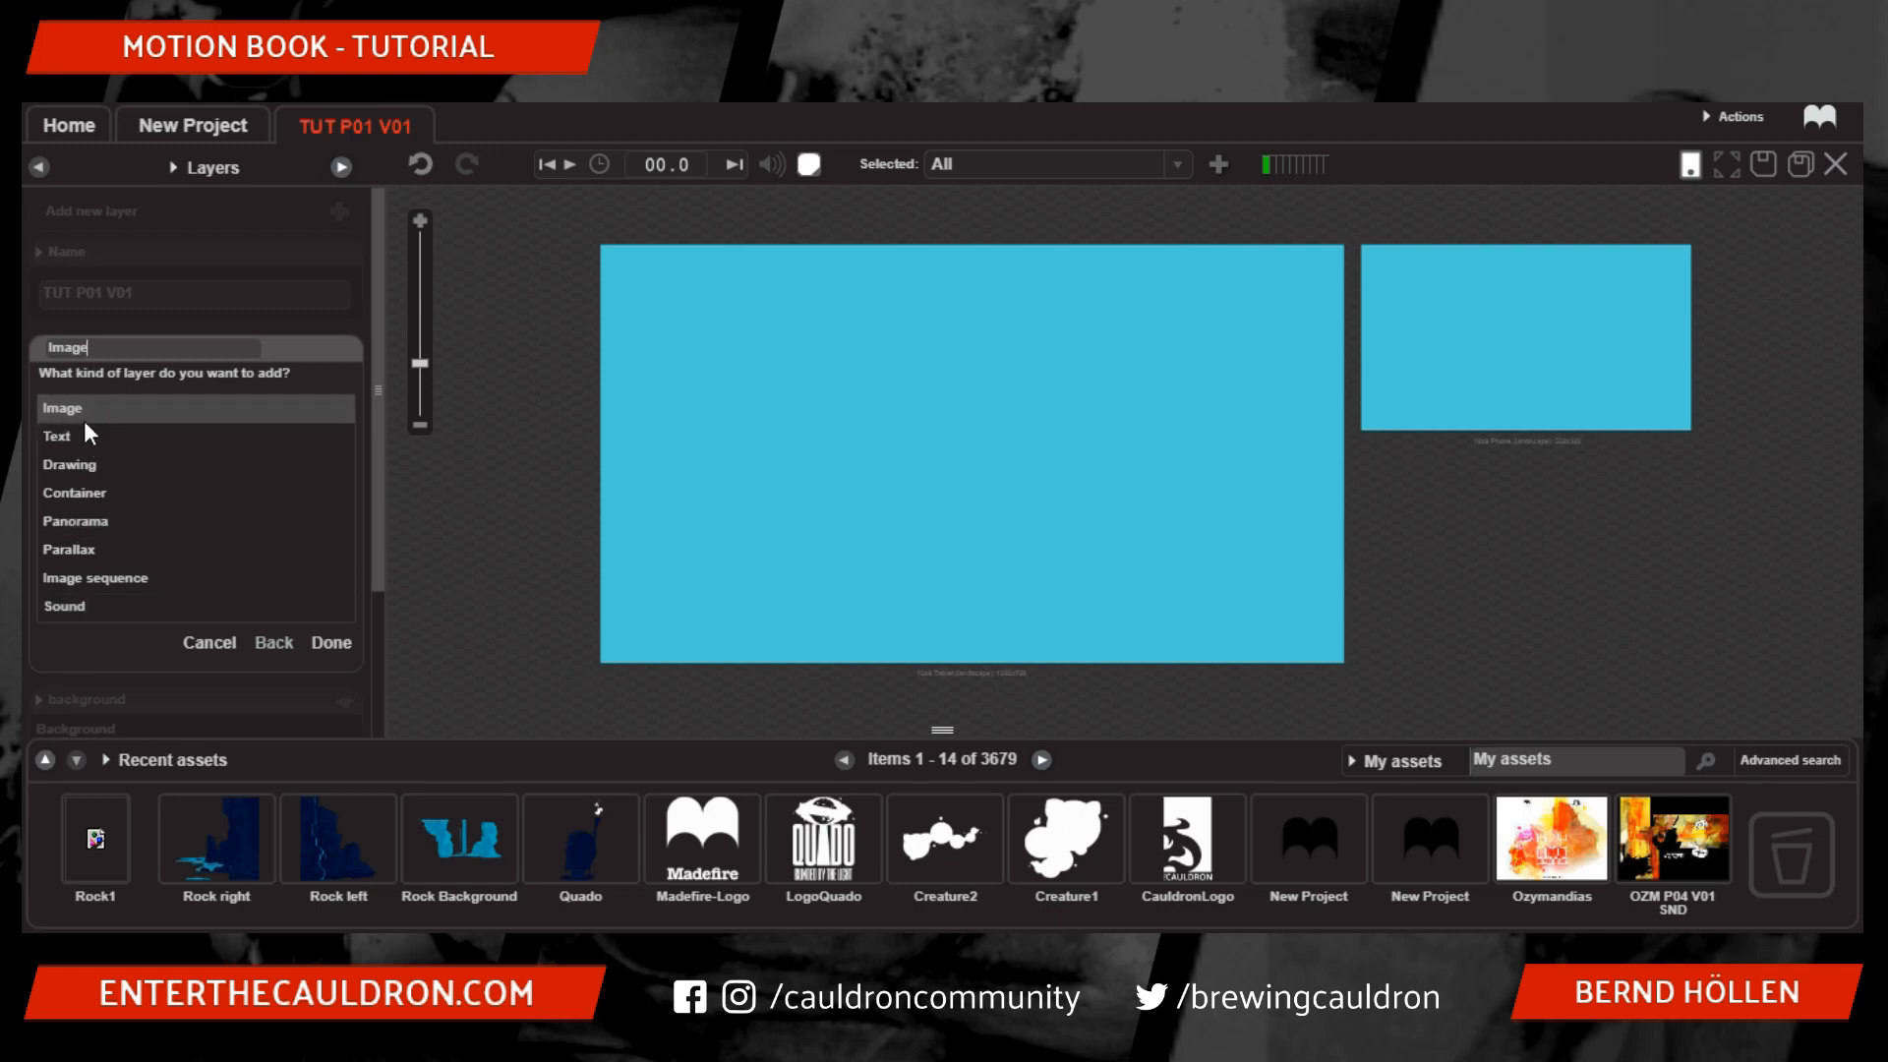
click(335, 655)
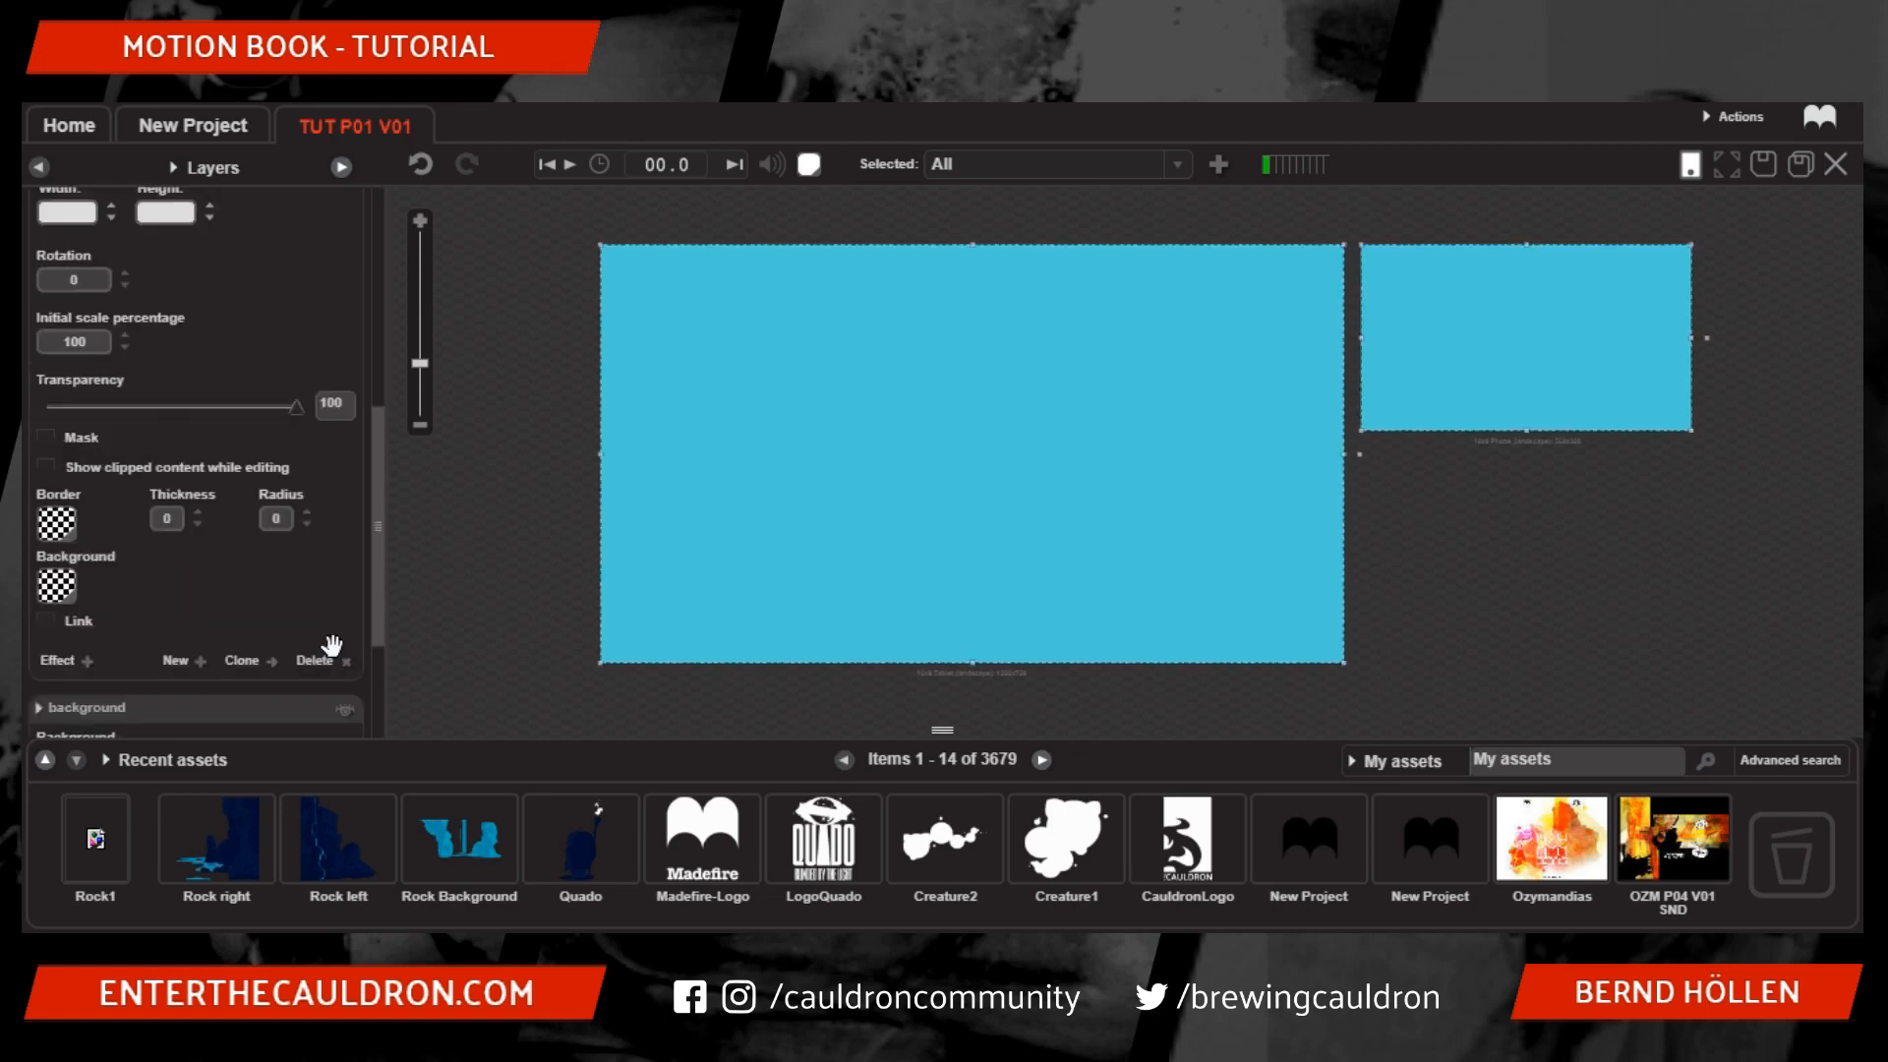
- Fill the new image layer with the Quado asset and position the figure at the bottom centre of the tablet page
scroll(187, 458, up, 3)
scroll(189, 458, up, 5)
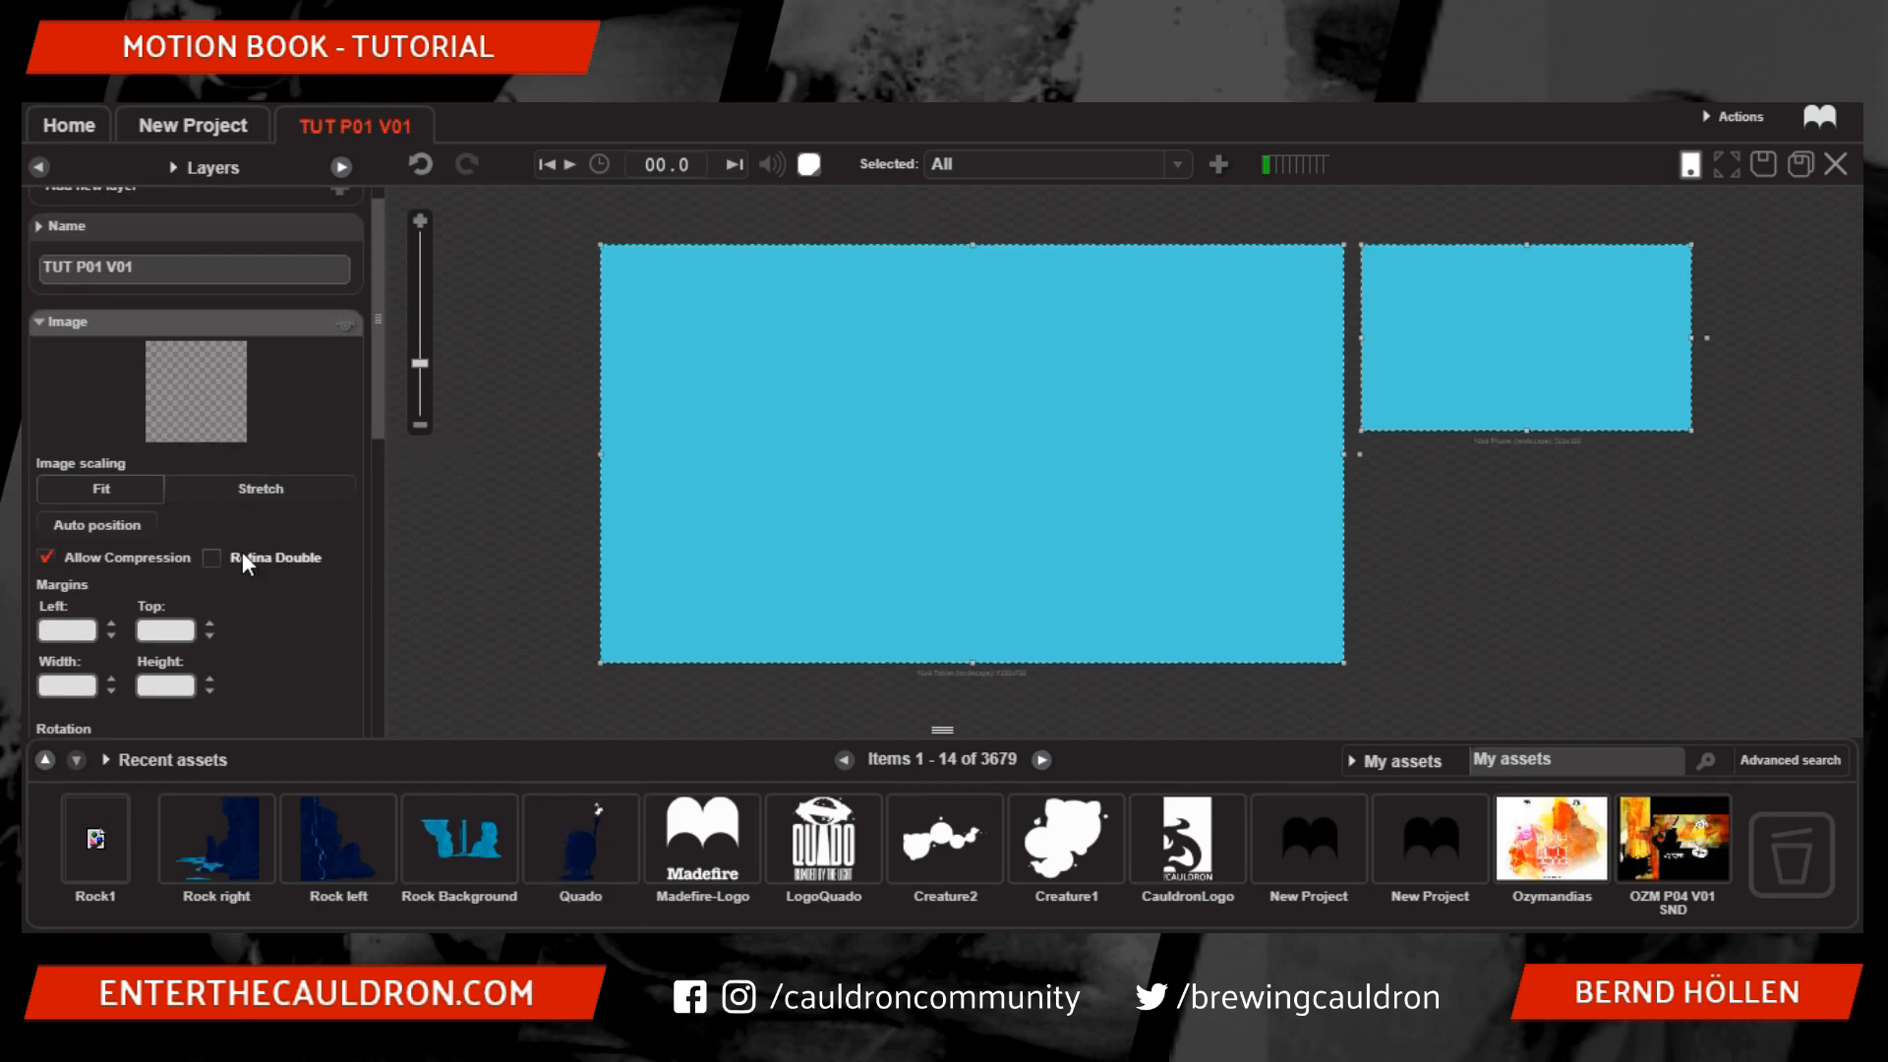
scroll(242, 552, down, 5)
scroll(228, 592, up, 4)
scroll(228, 590, up, 2)
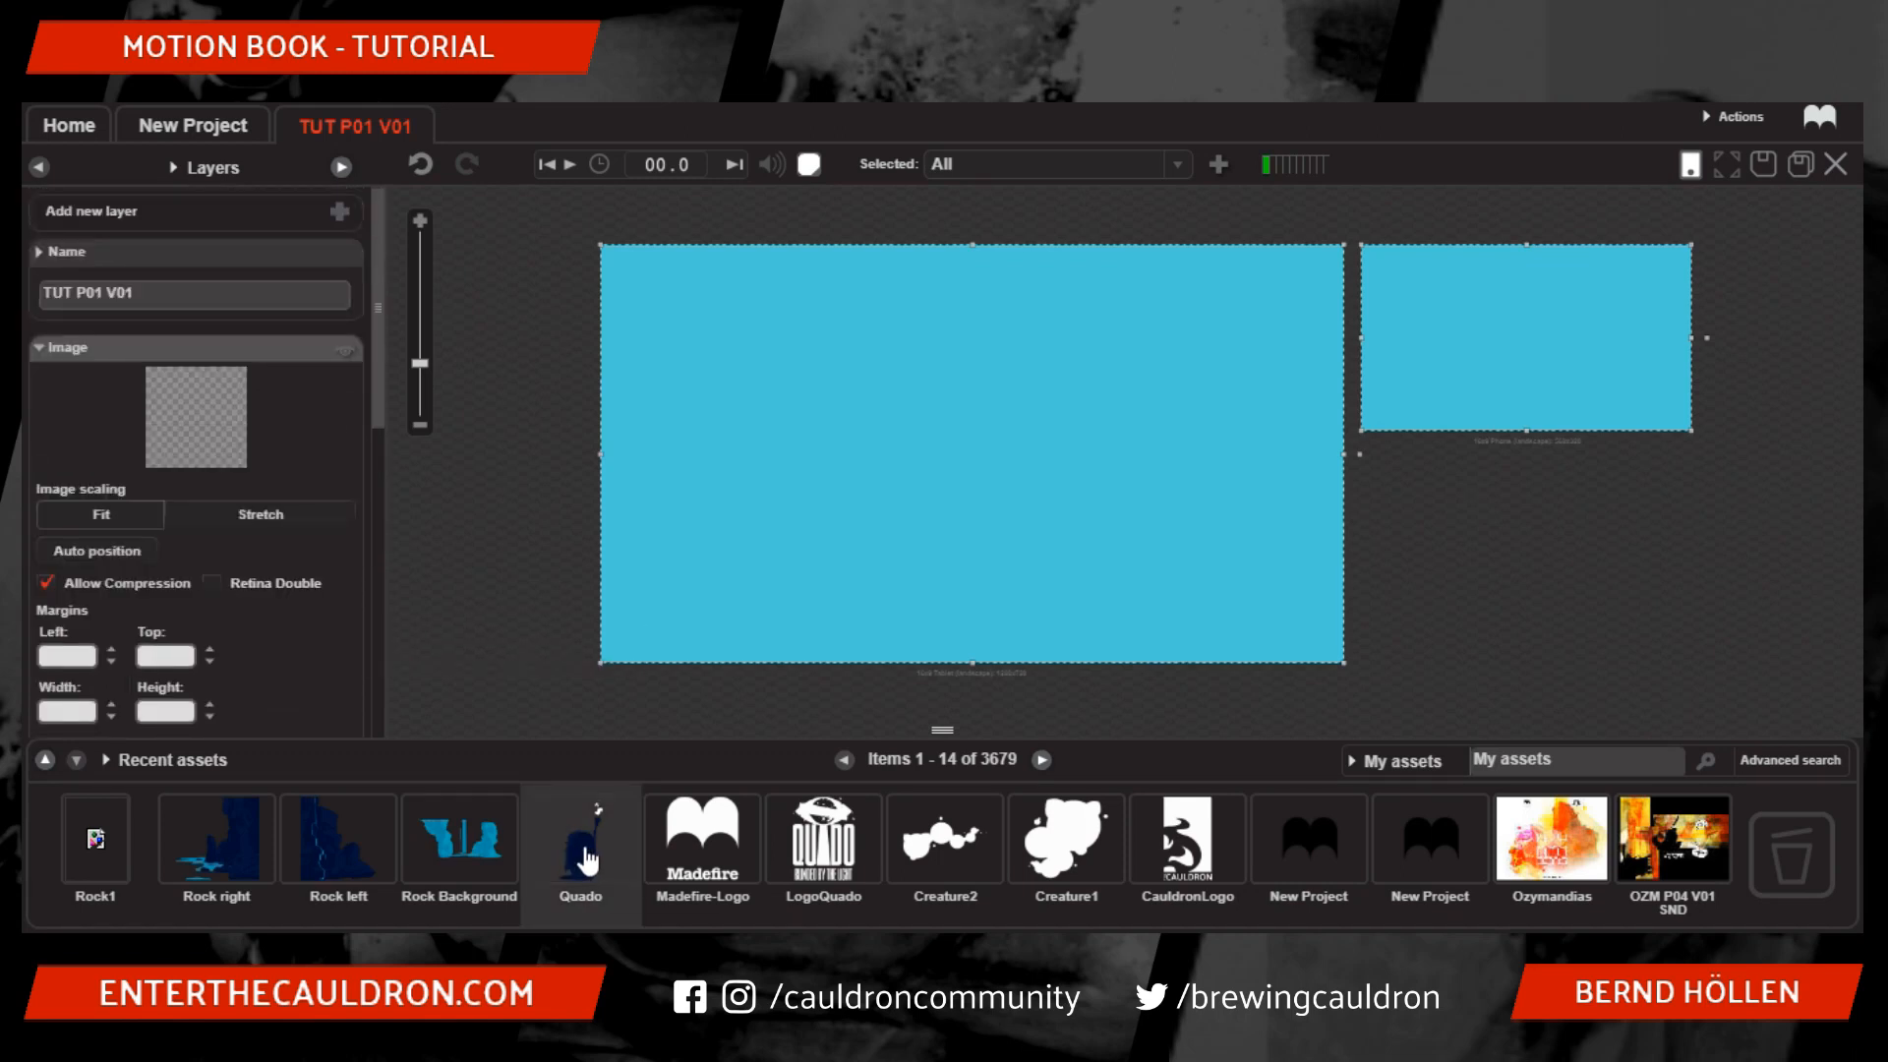
drag(594, 861, 218, 440)
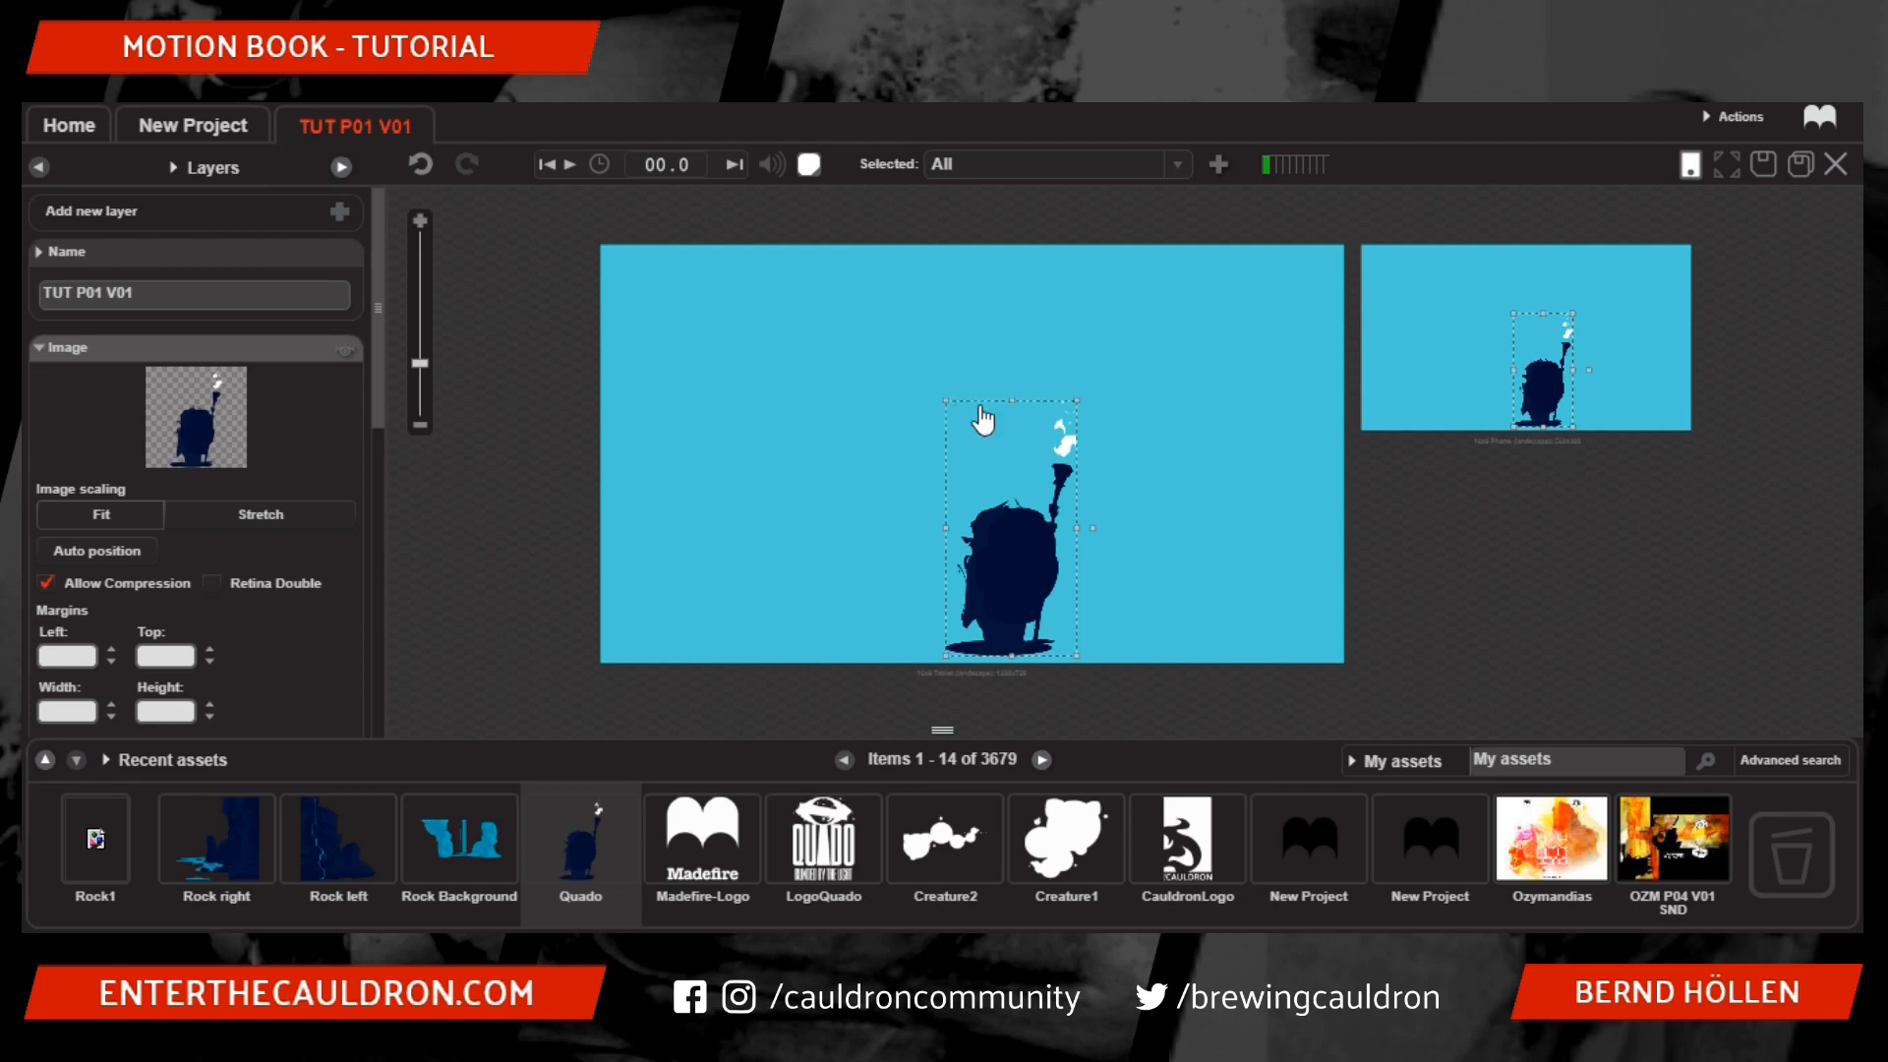
mouse_move(980, 408)
mouse_down()
mouse_move(994, 333)
mouse_move(949, 402)
mouse_up()
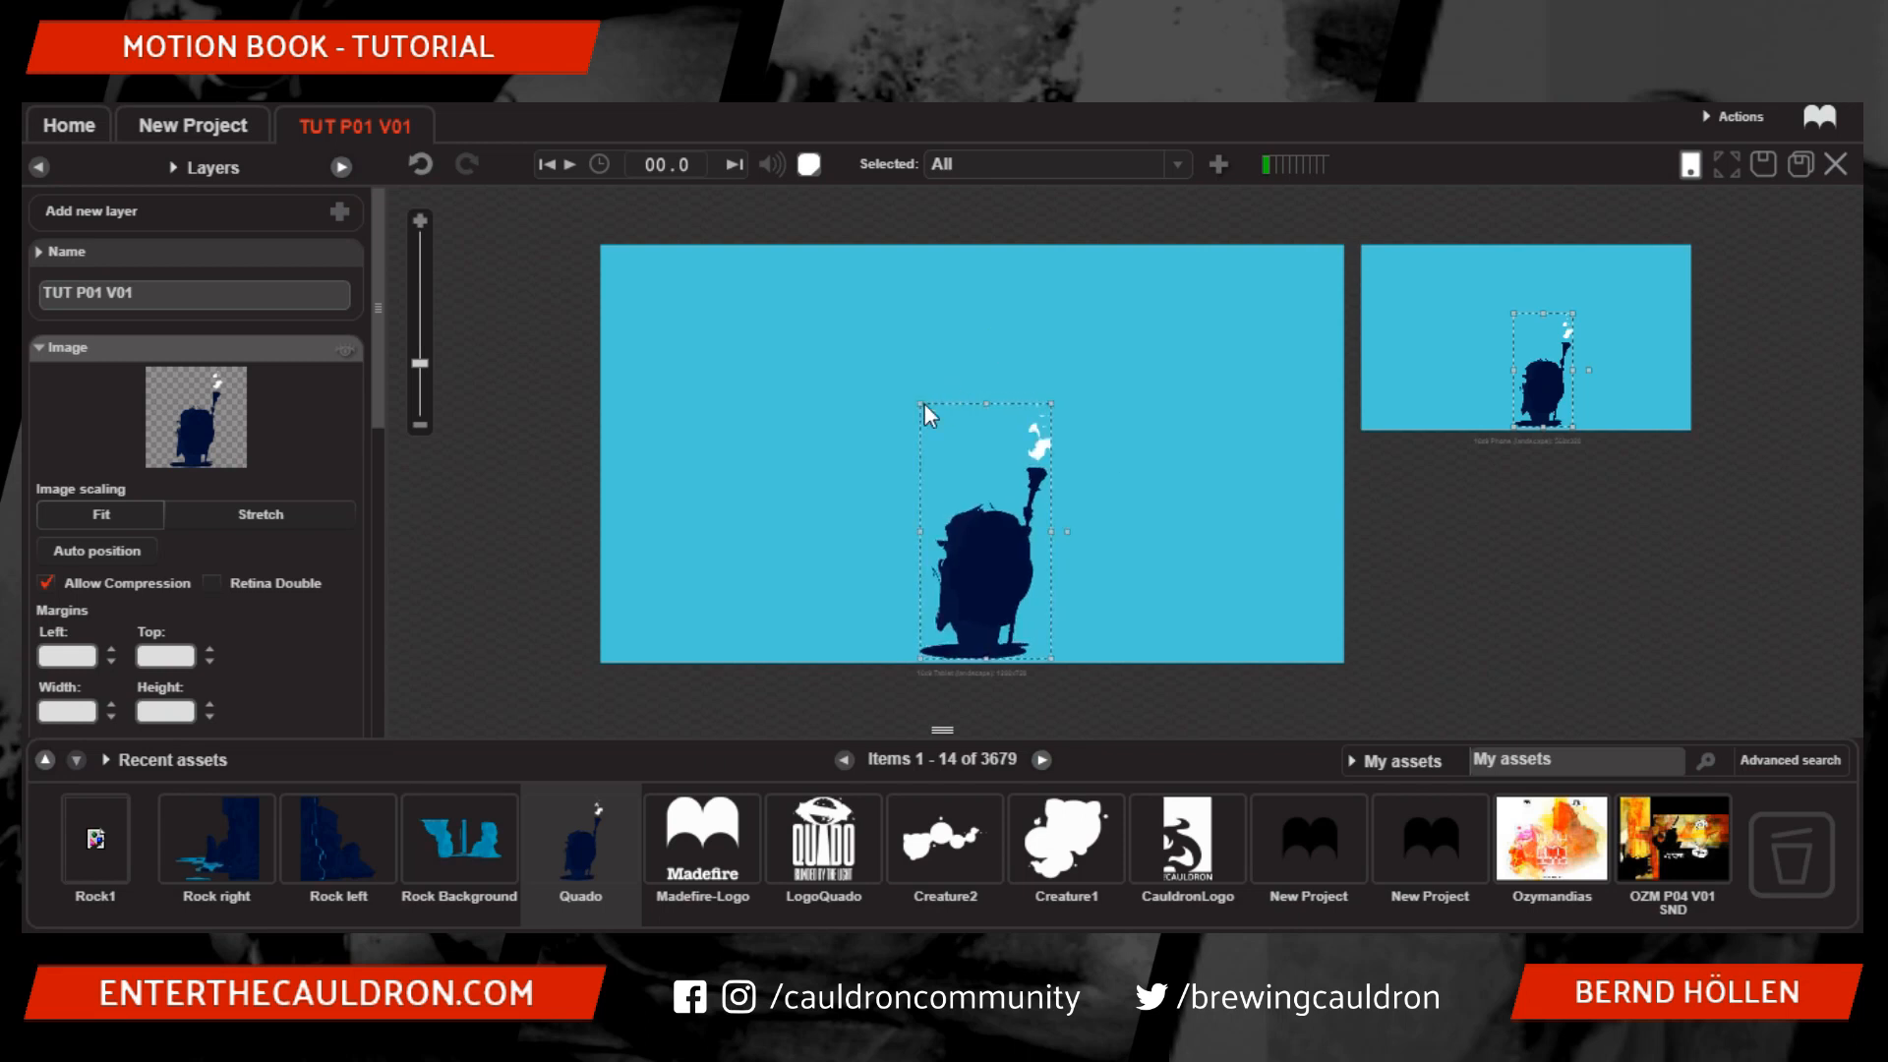
mouse_move(919, 400)
mouse_down()
mouse_move(965, 472)
mouse_move(924, 380)
mouse_move(994, 455)
mouse_move(919, 398)
mouse_up()
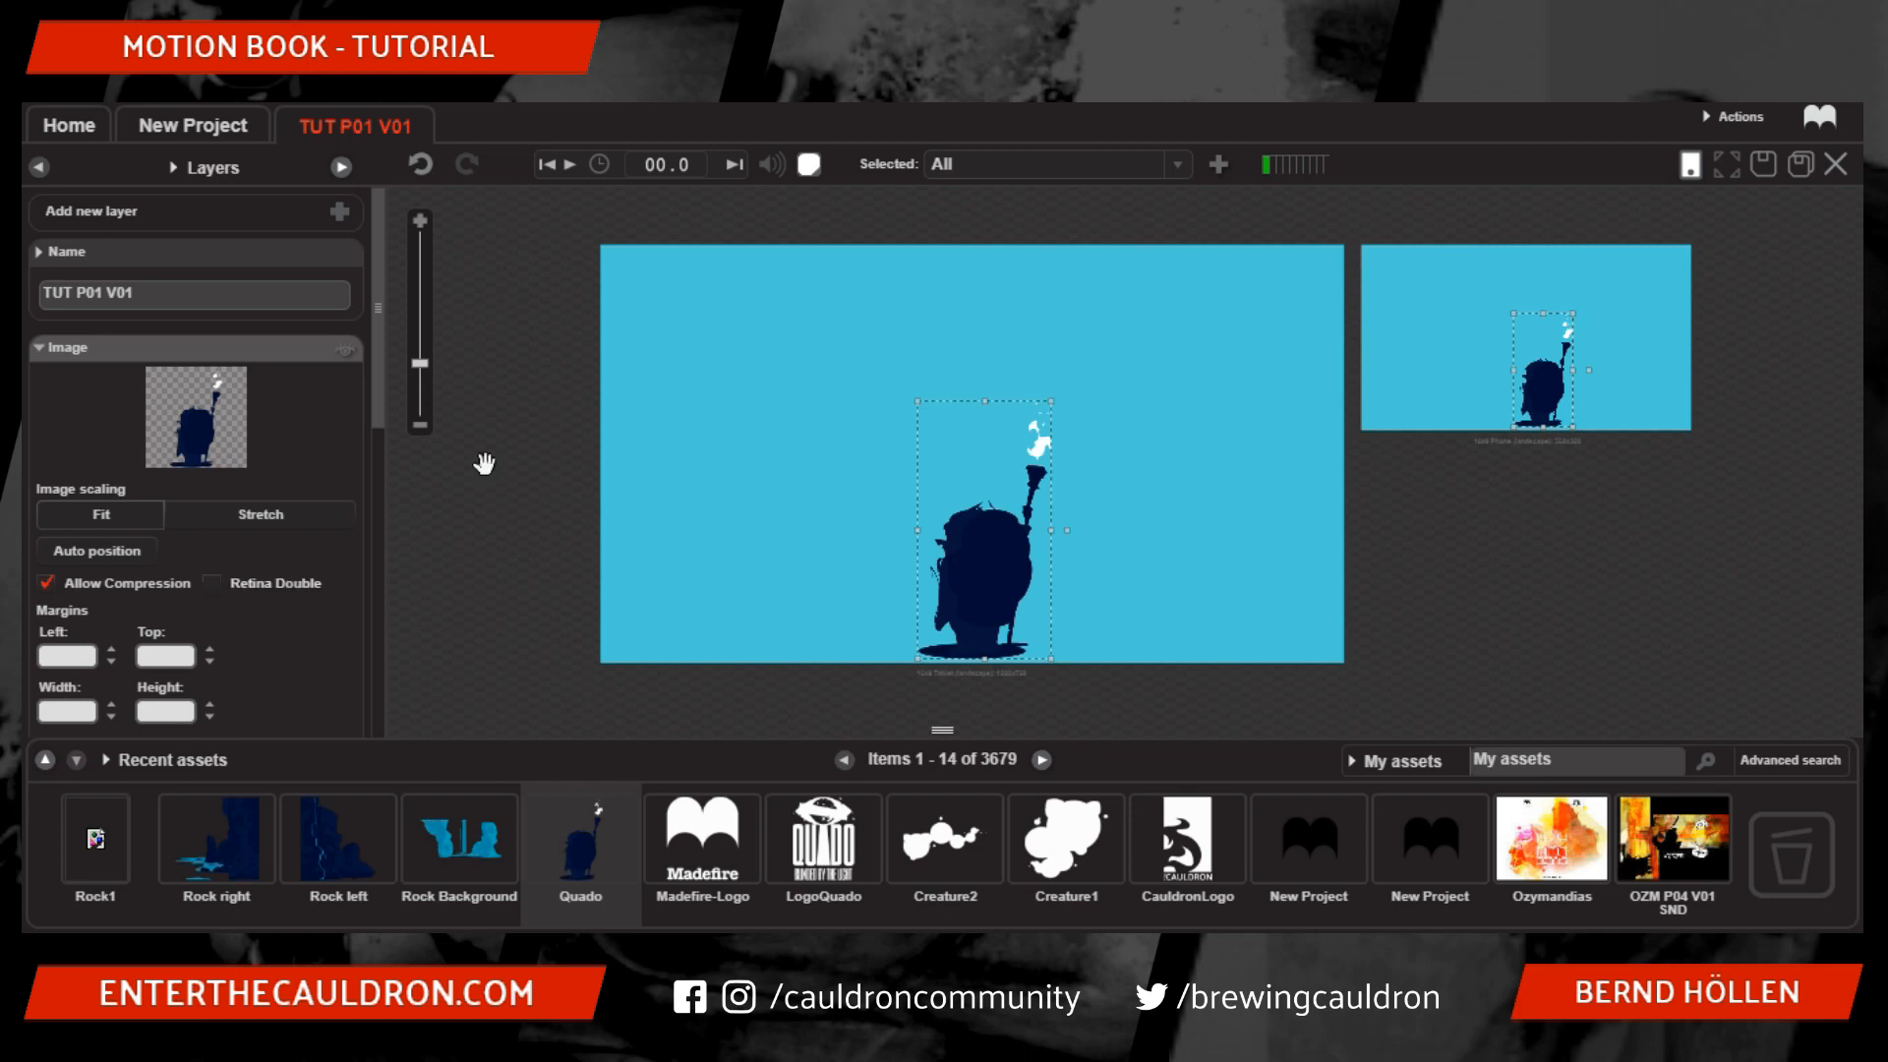
- Try an initial scale of 120 percent for the Quado image on all page sizes, and undo the last changes
scroll(298, 516, down, 3)
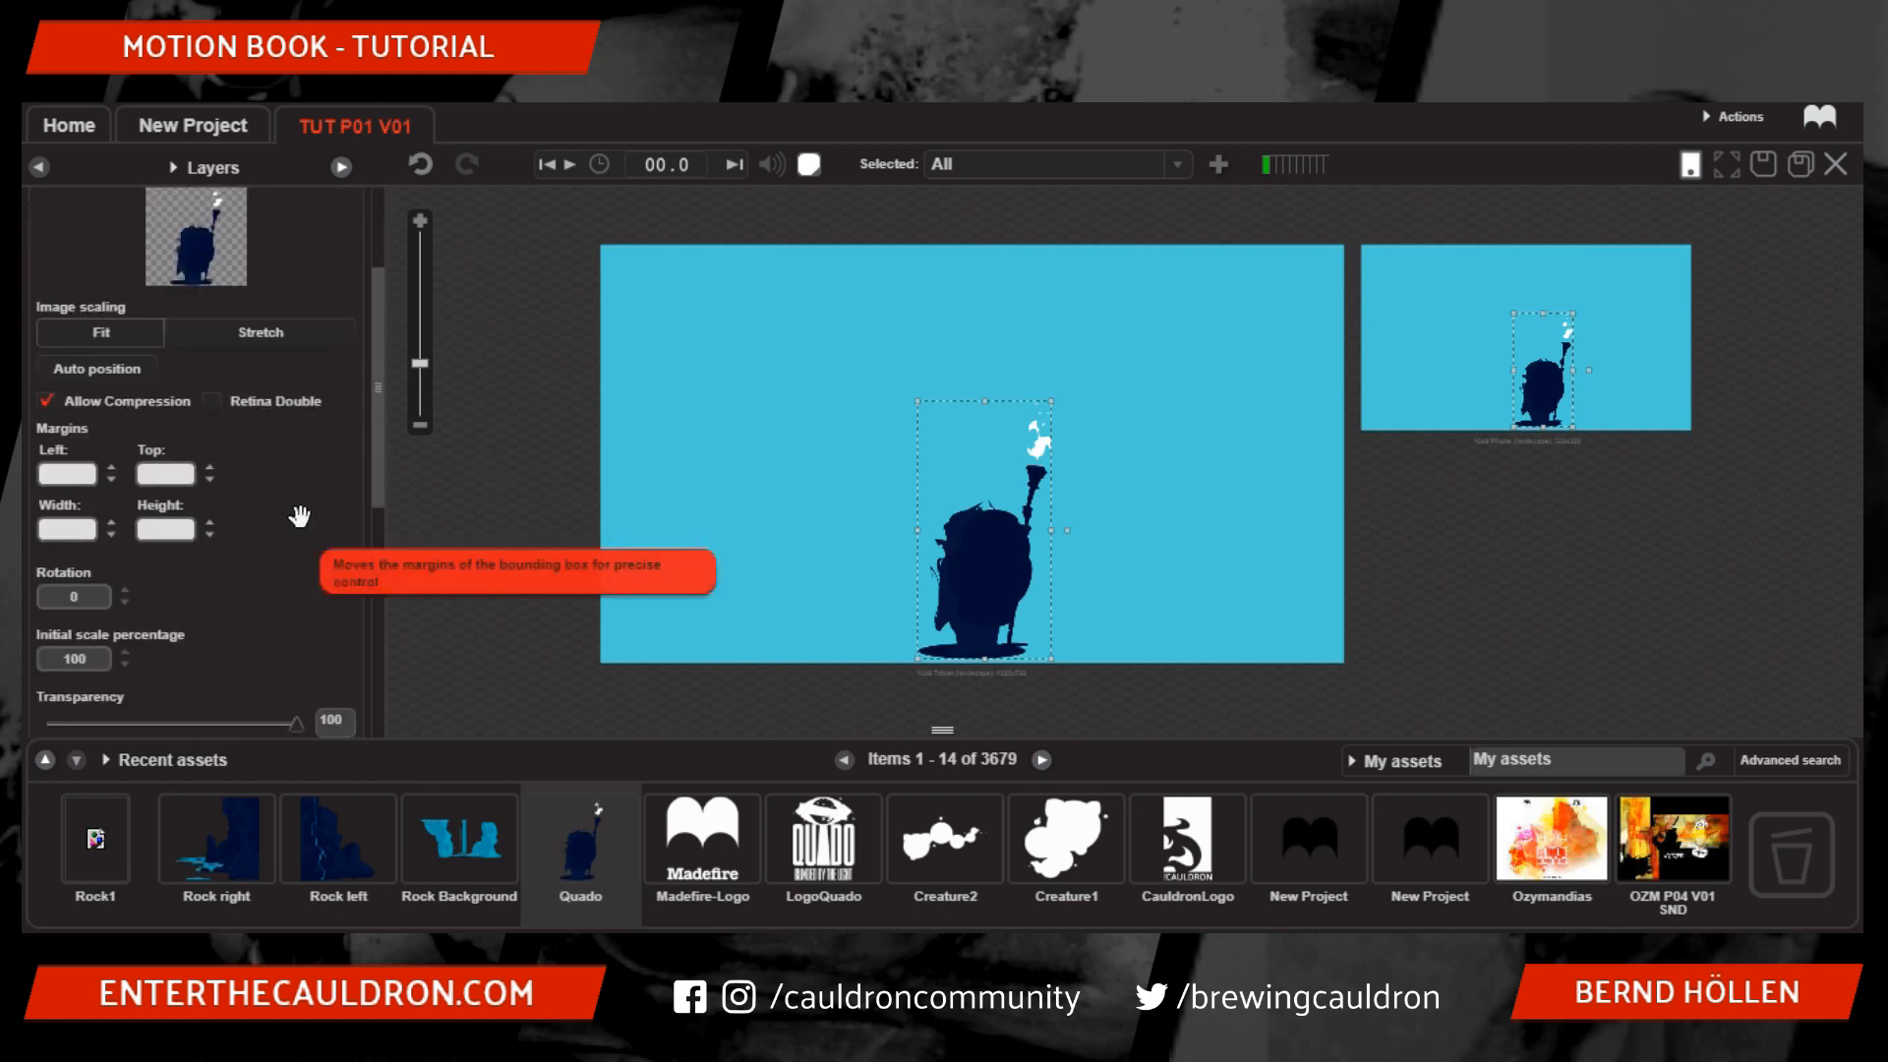
scroll(299, 517, down, 1)
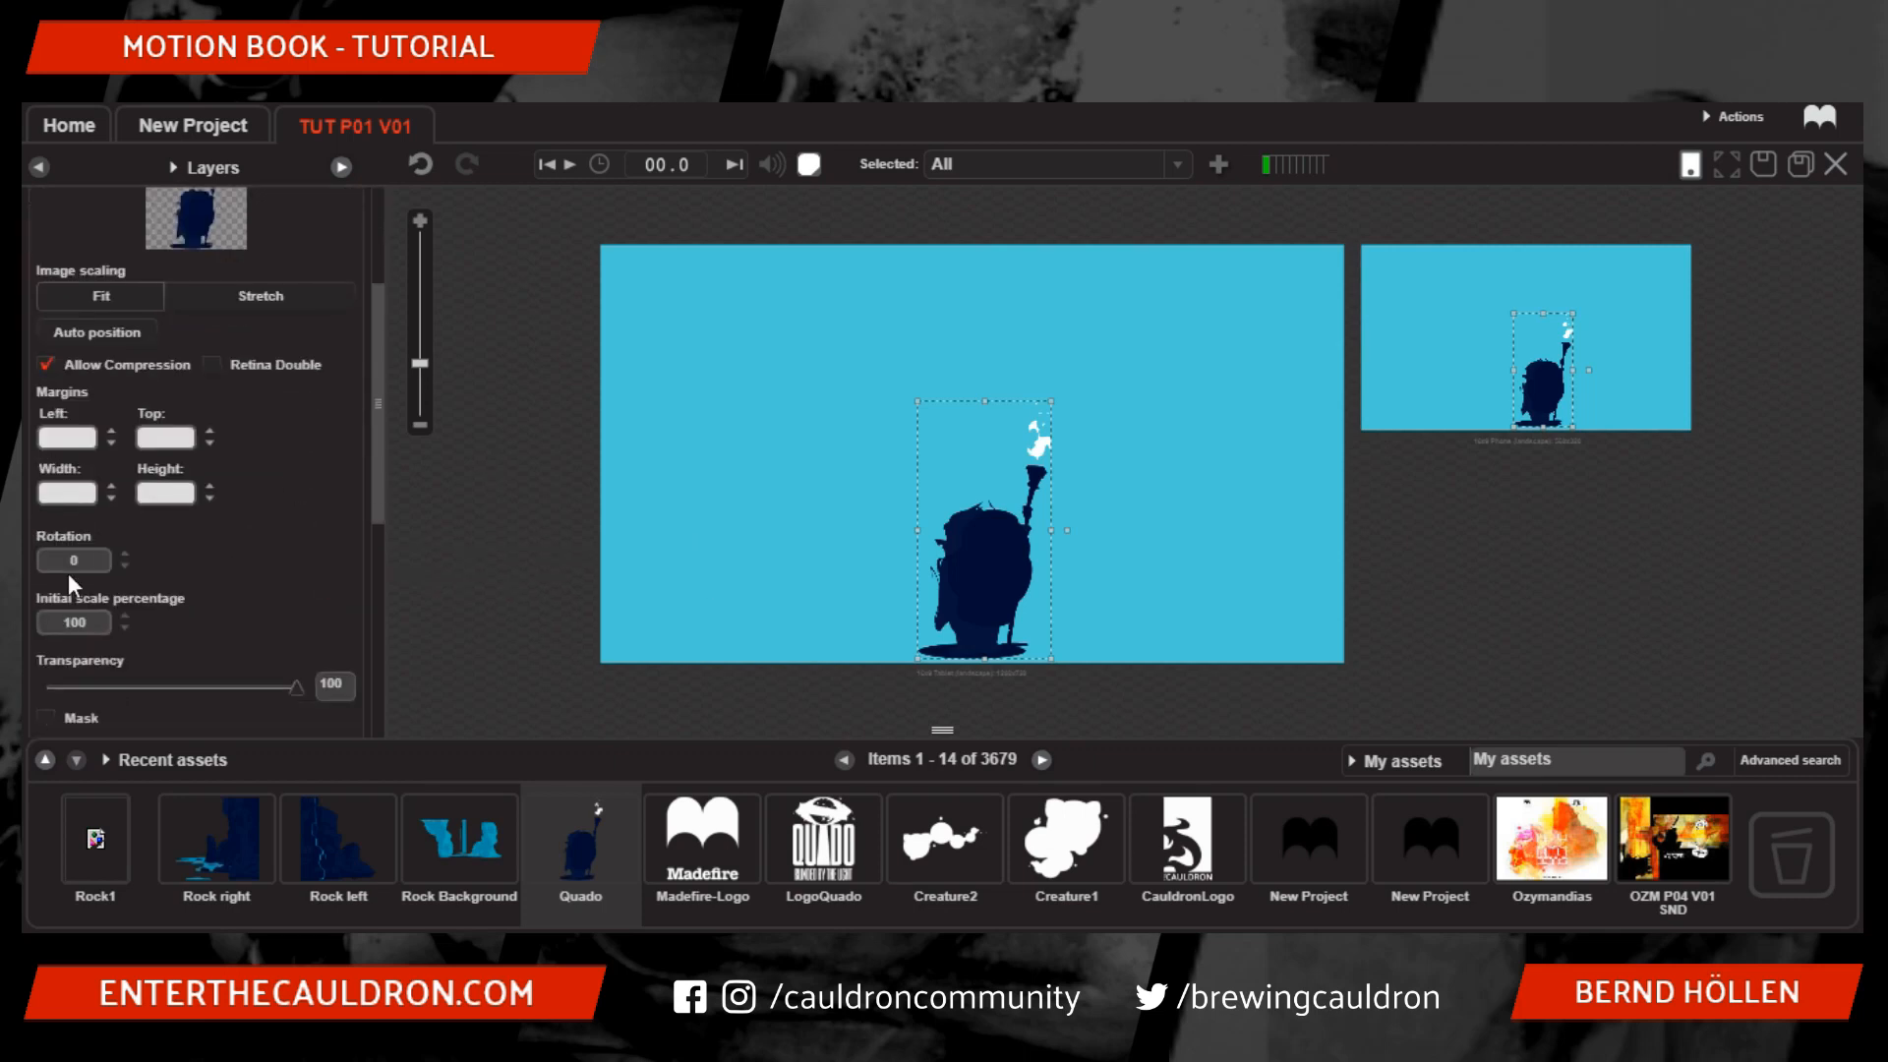
click(86, 627)
text(120)
key(Return)
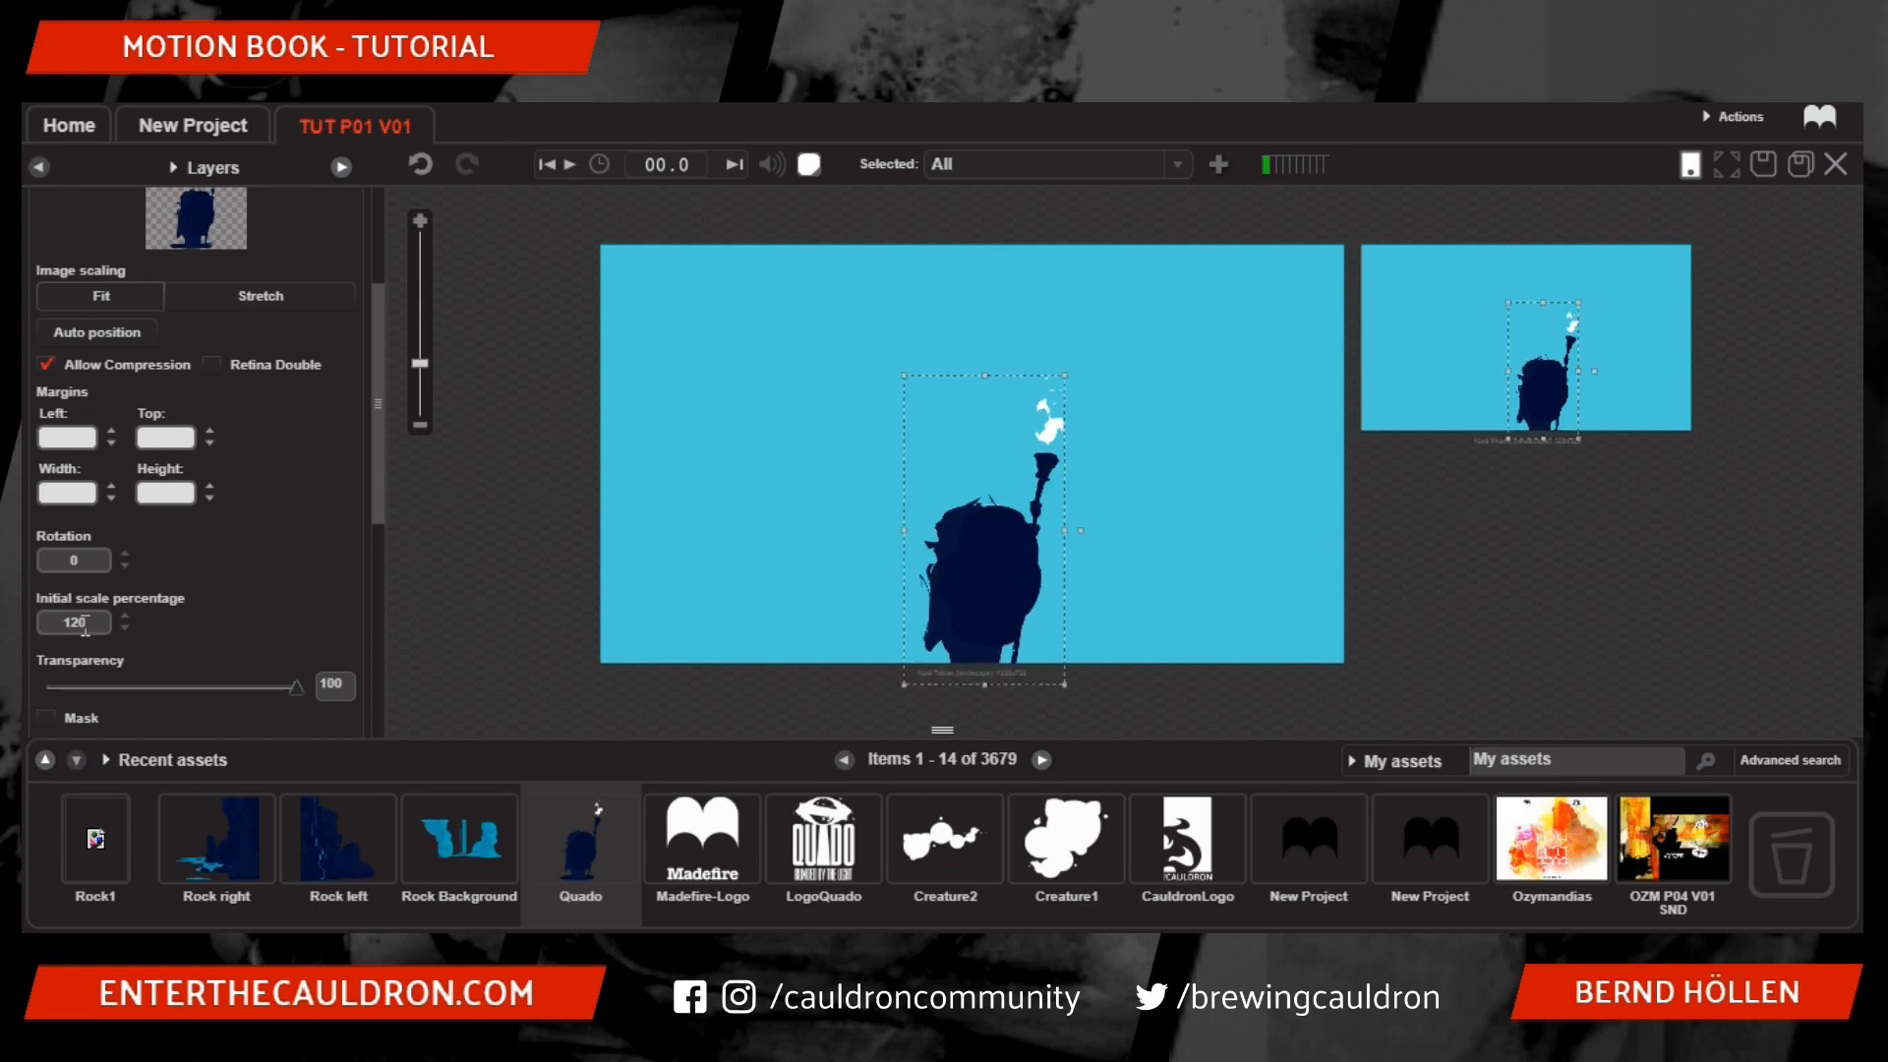
click(421, 165)
click(423, 169)
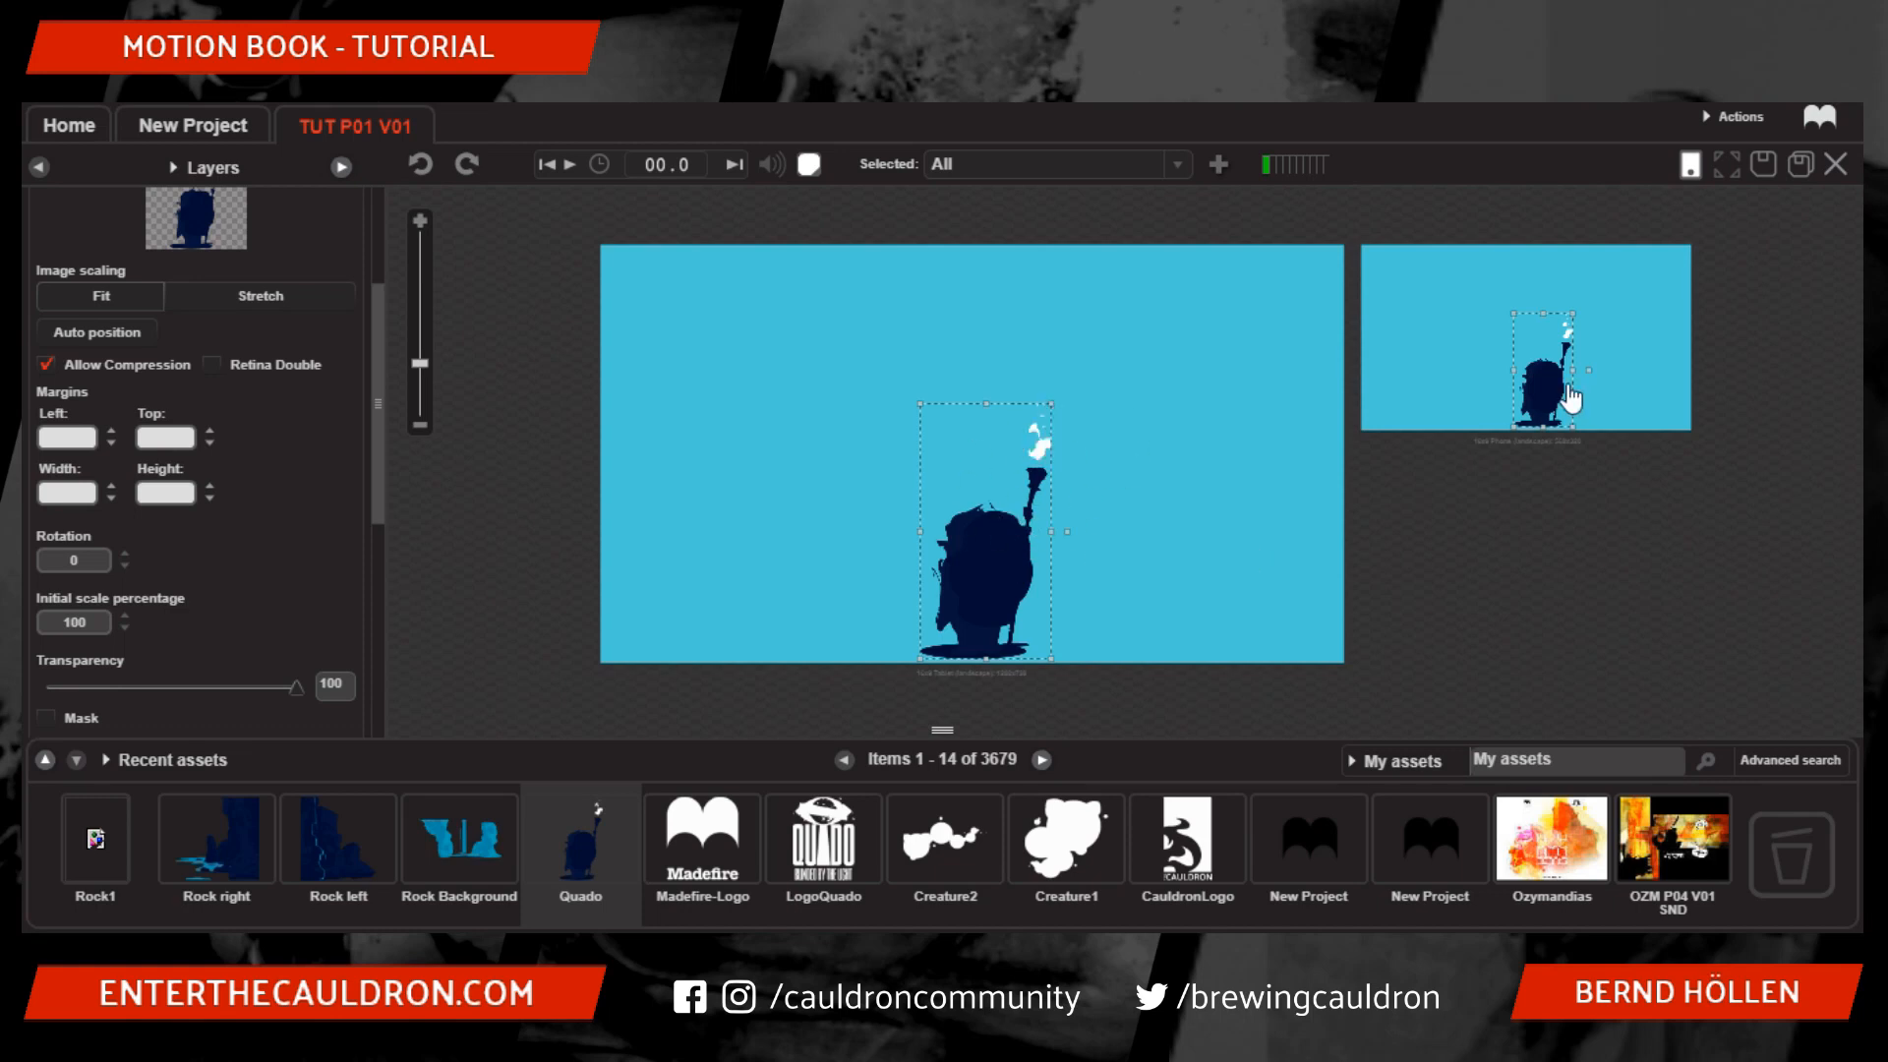
- Set the Quado image's initial scale to 120 percent on the 16x9 Tablet (landscape) size only
click(995, 673)
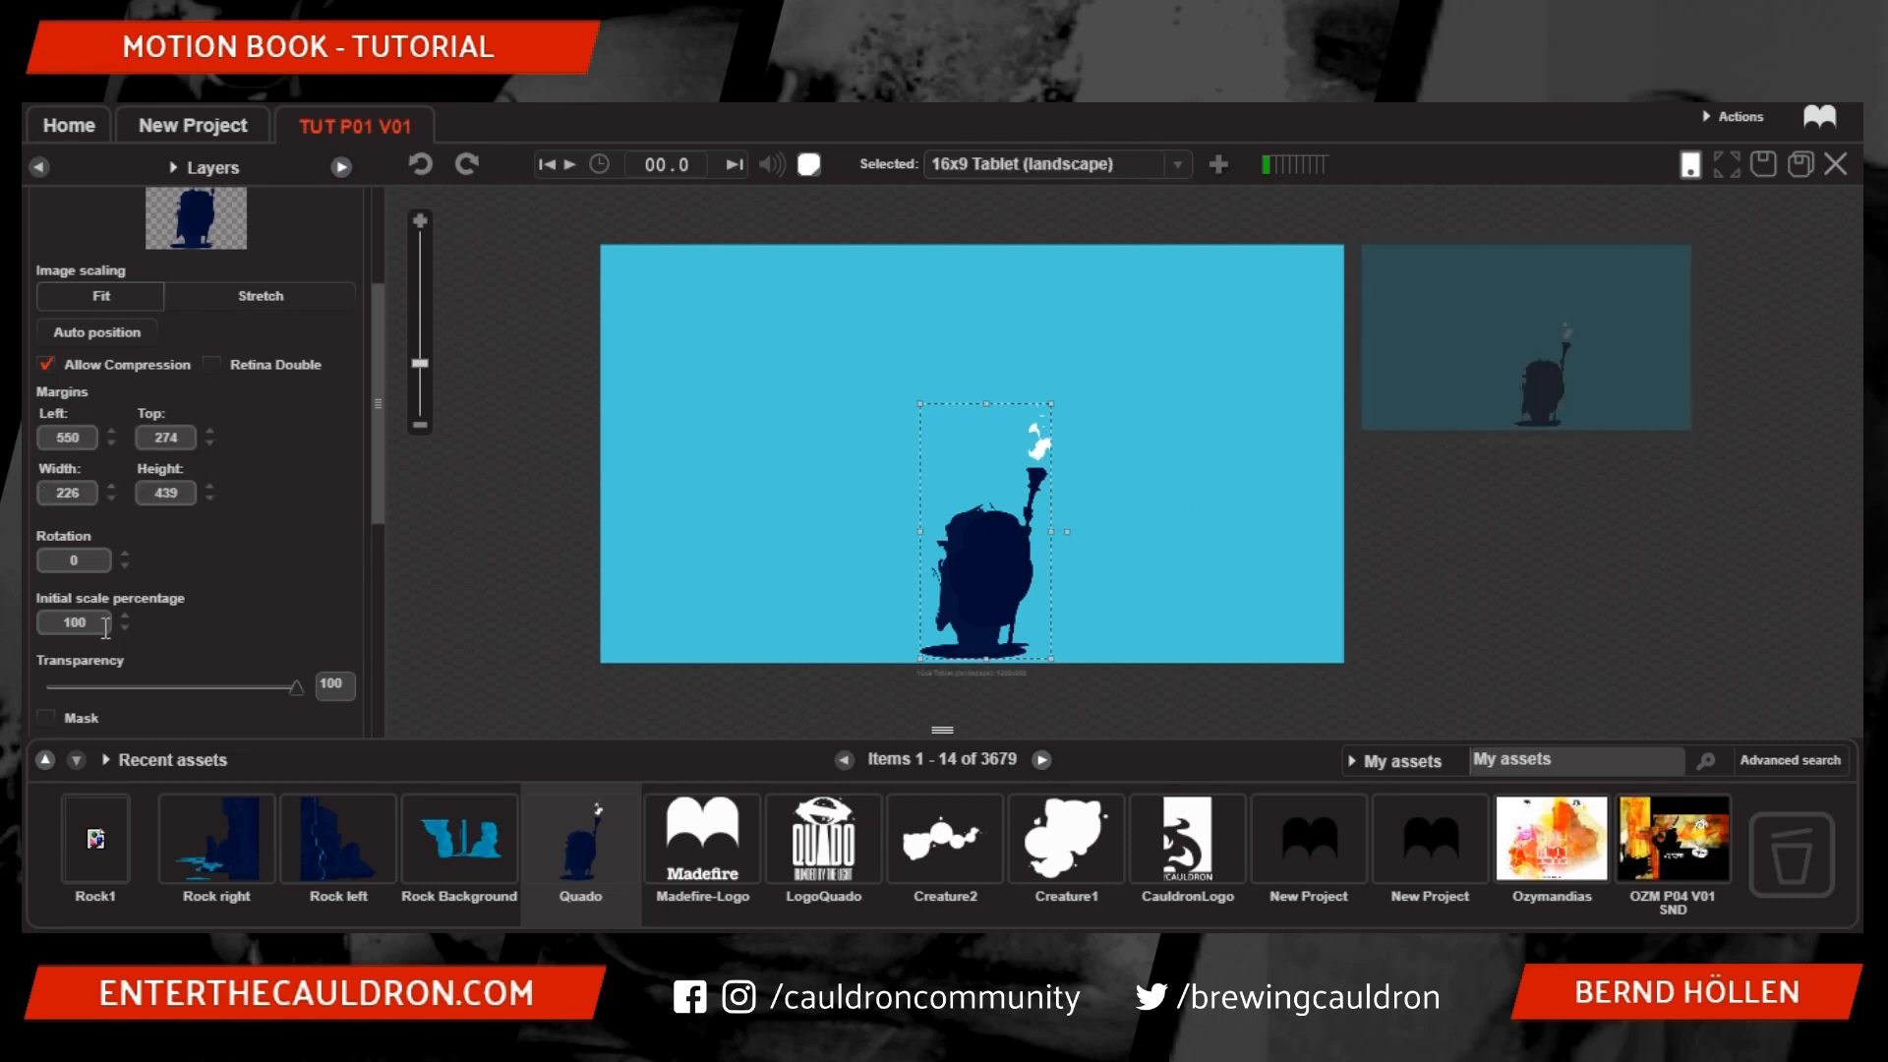
drag(105, 627, 25, 641)
text(120)
key(Return)
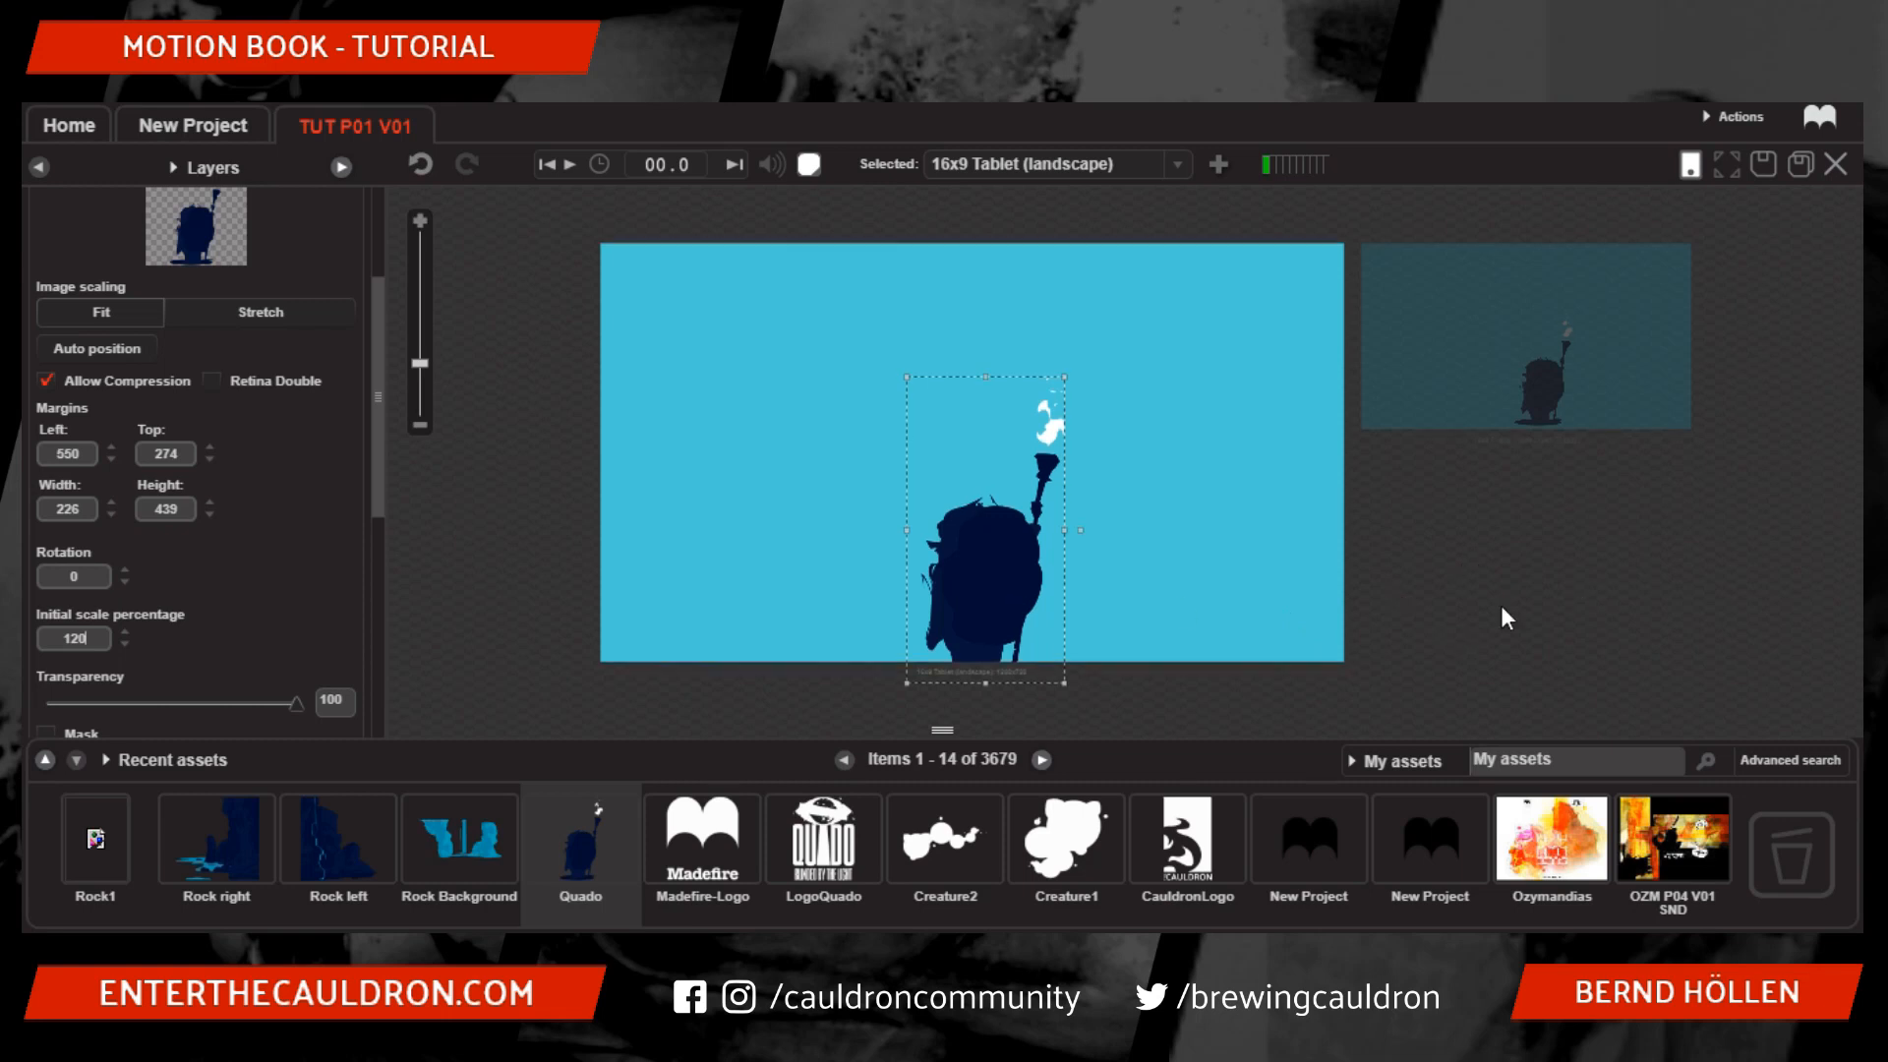
- Compare the Quado layer's initial scale for all sizes, the 16x9 Phone and the 16x9 Tablet by selecting each in turn
click(1560, 523)
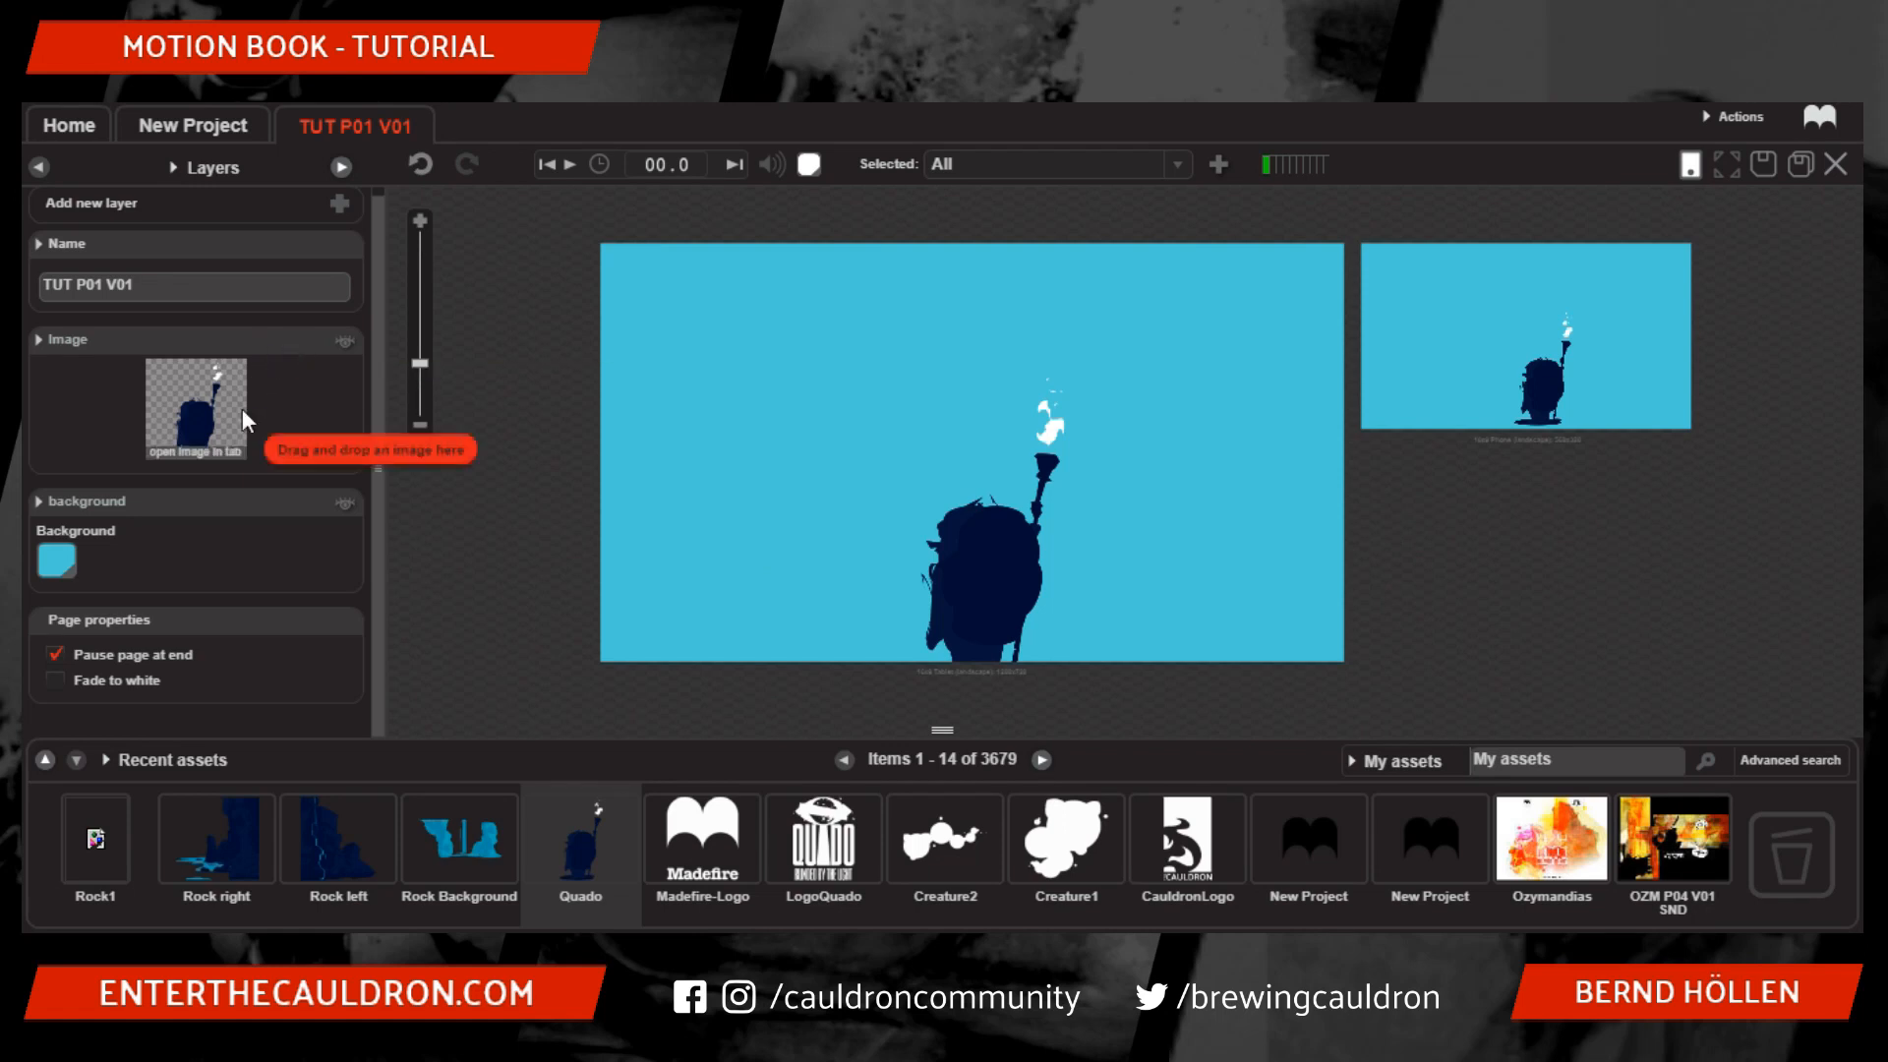
click(283, 342)
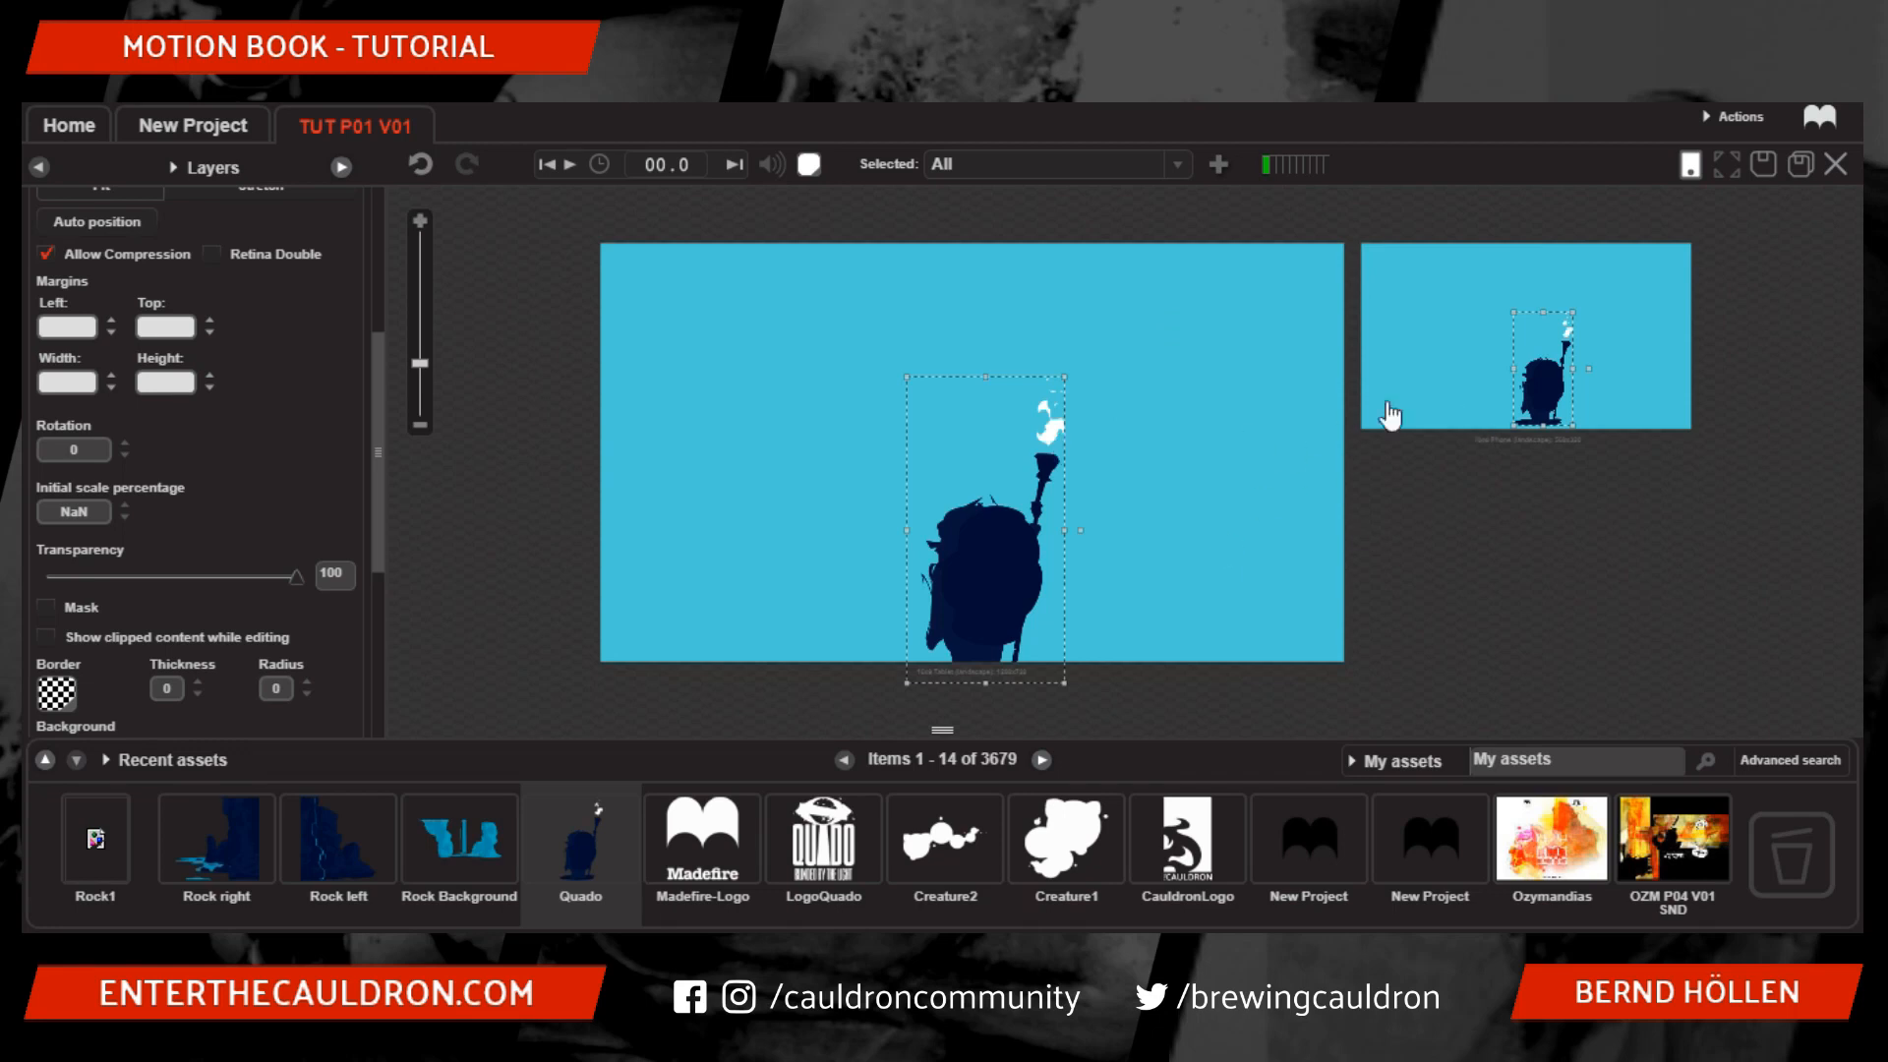
click(1497, 434)
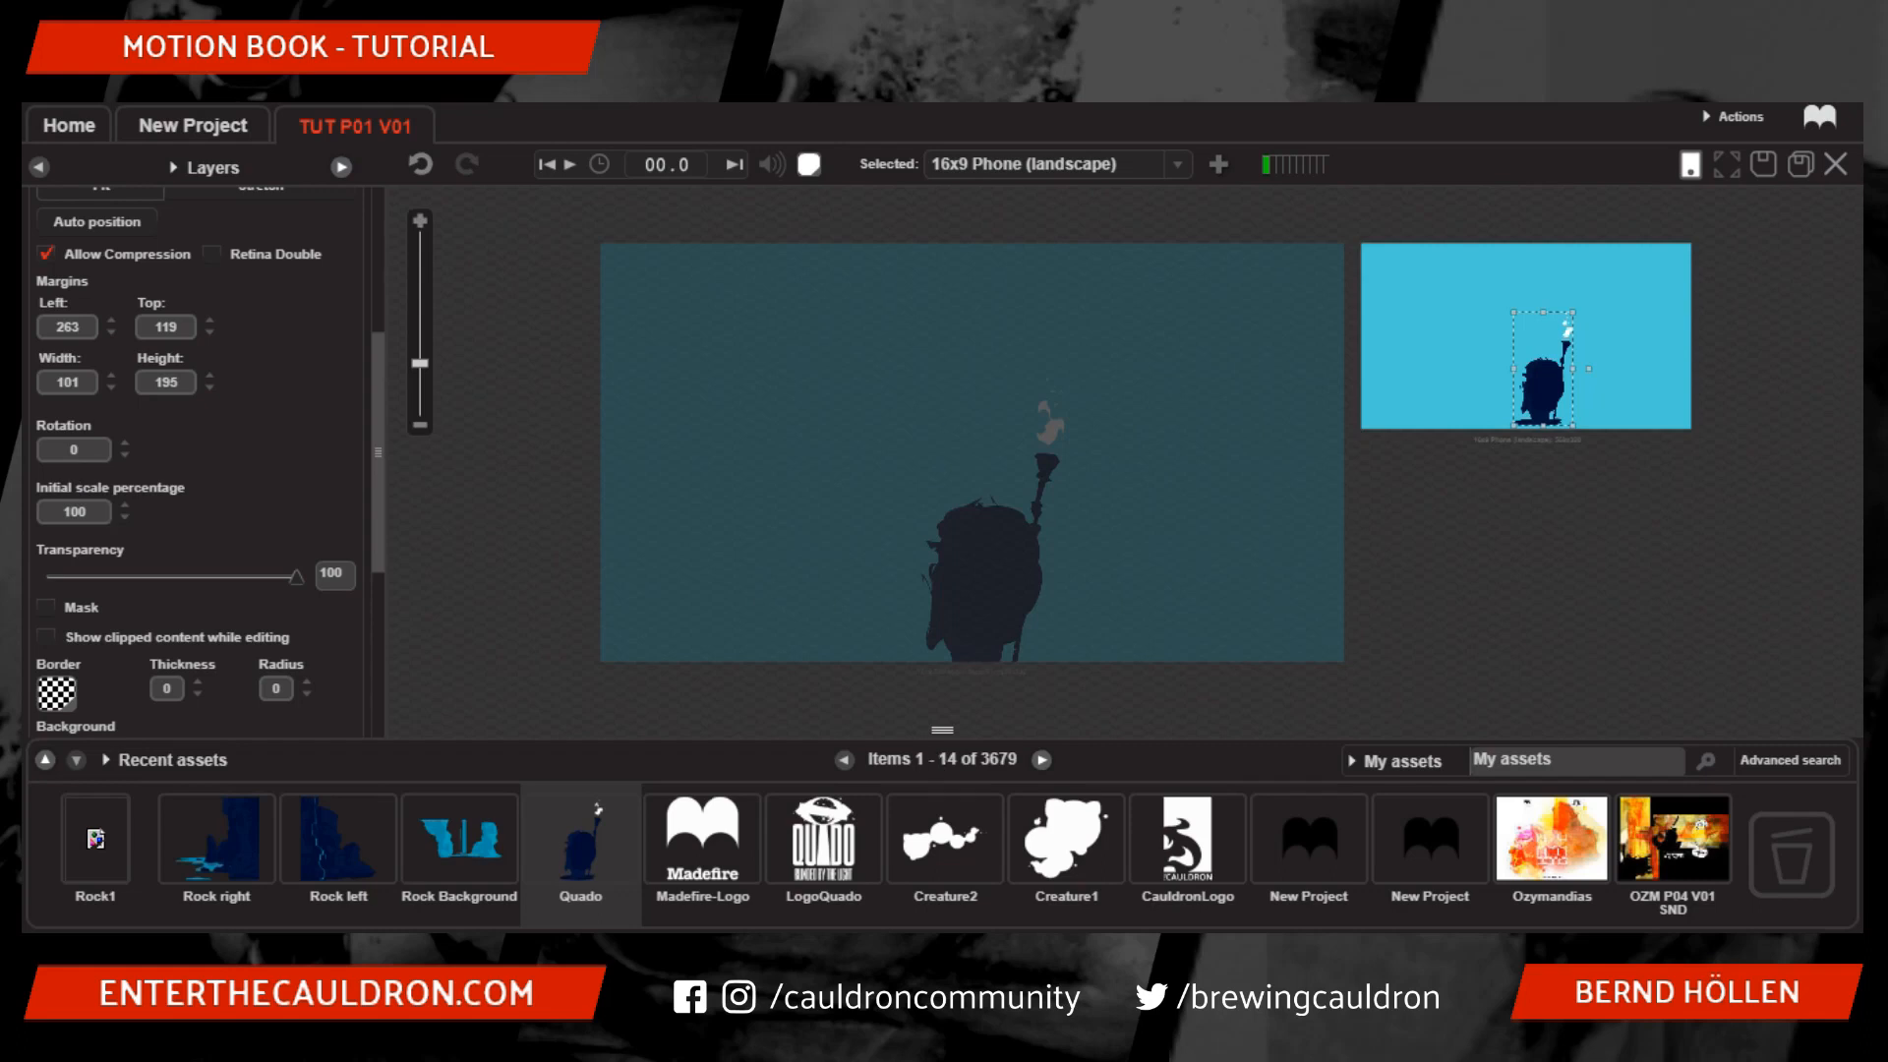
click(969, 671)
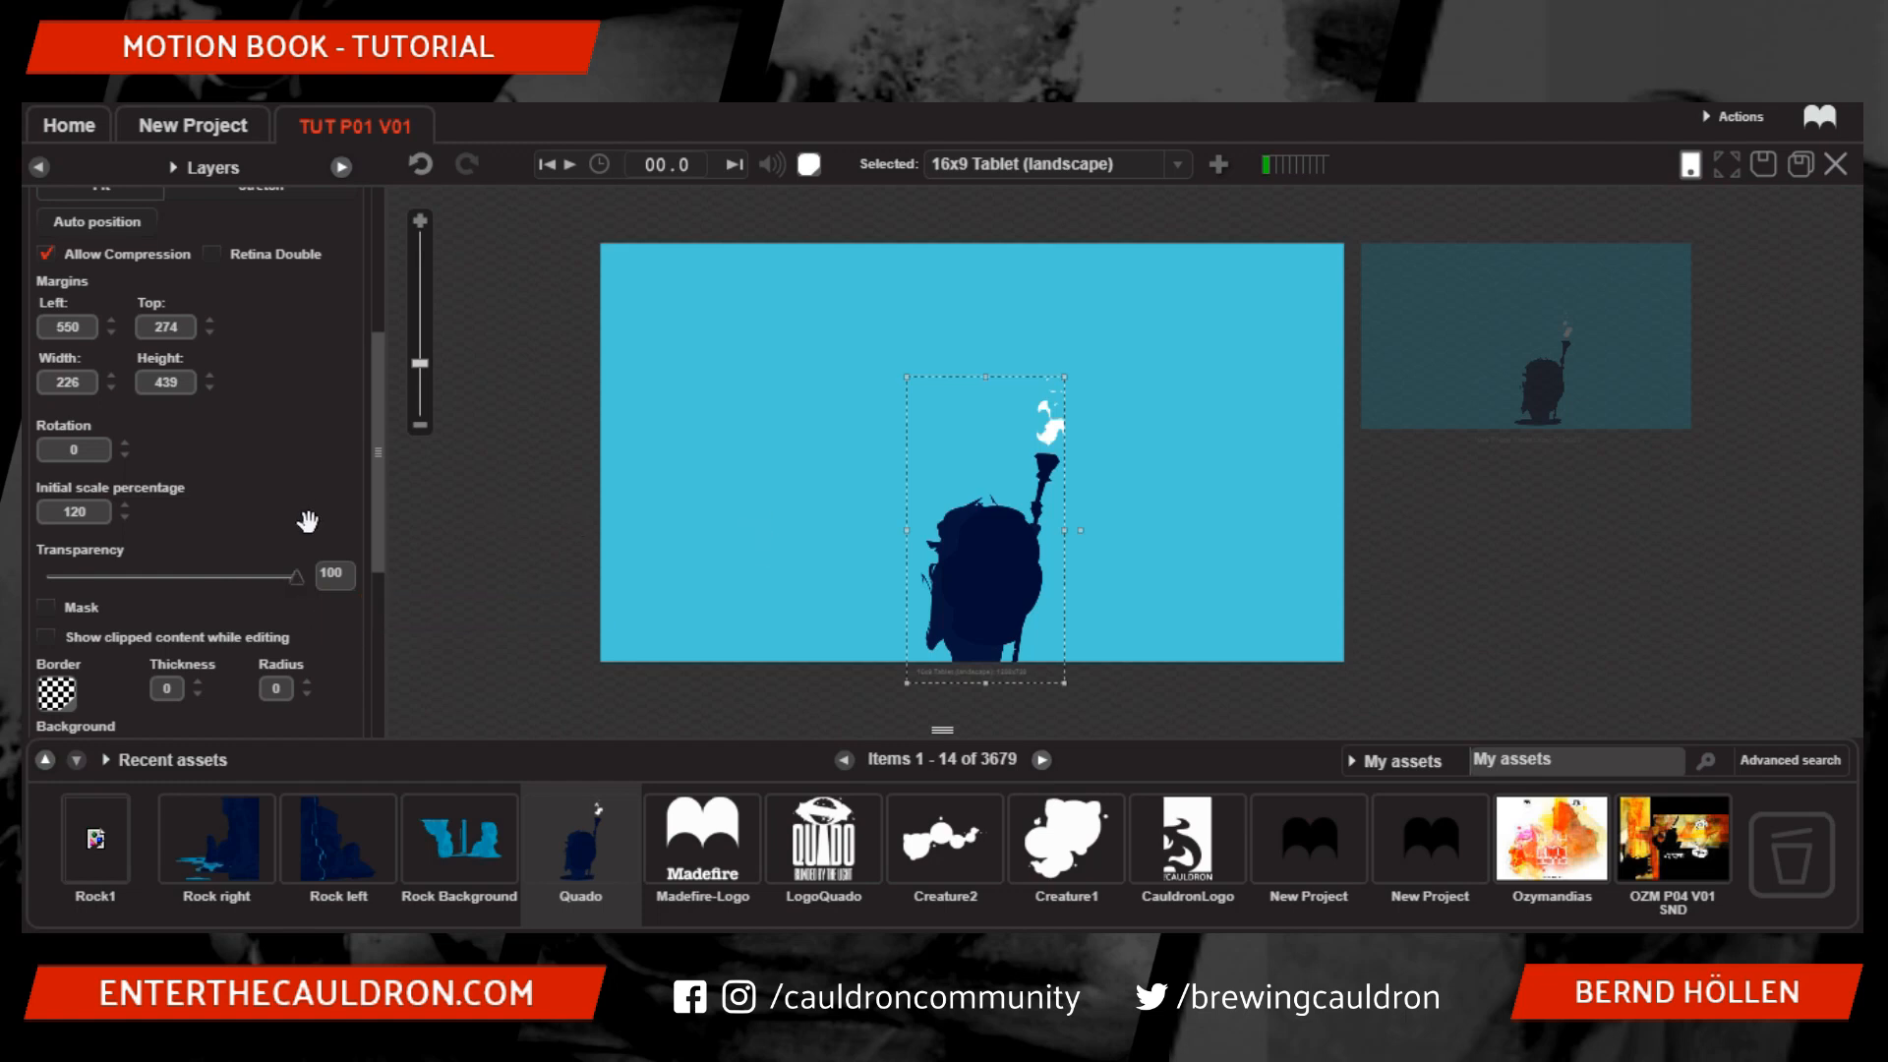
click(1028, 673)
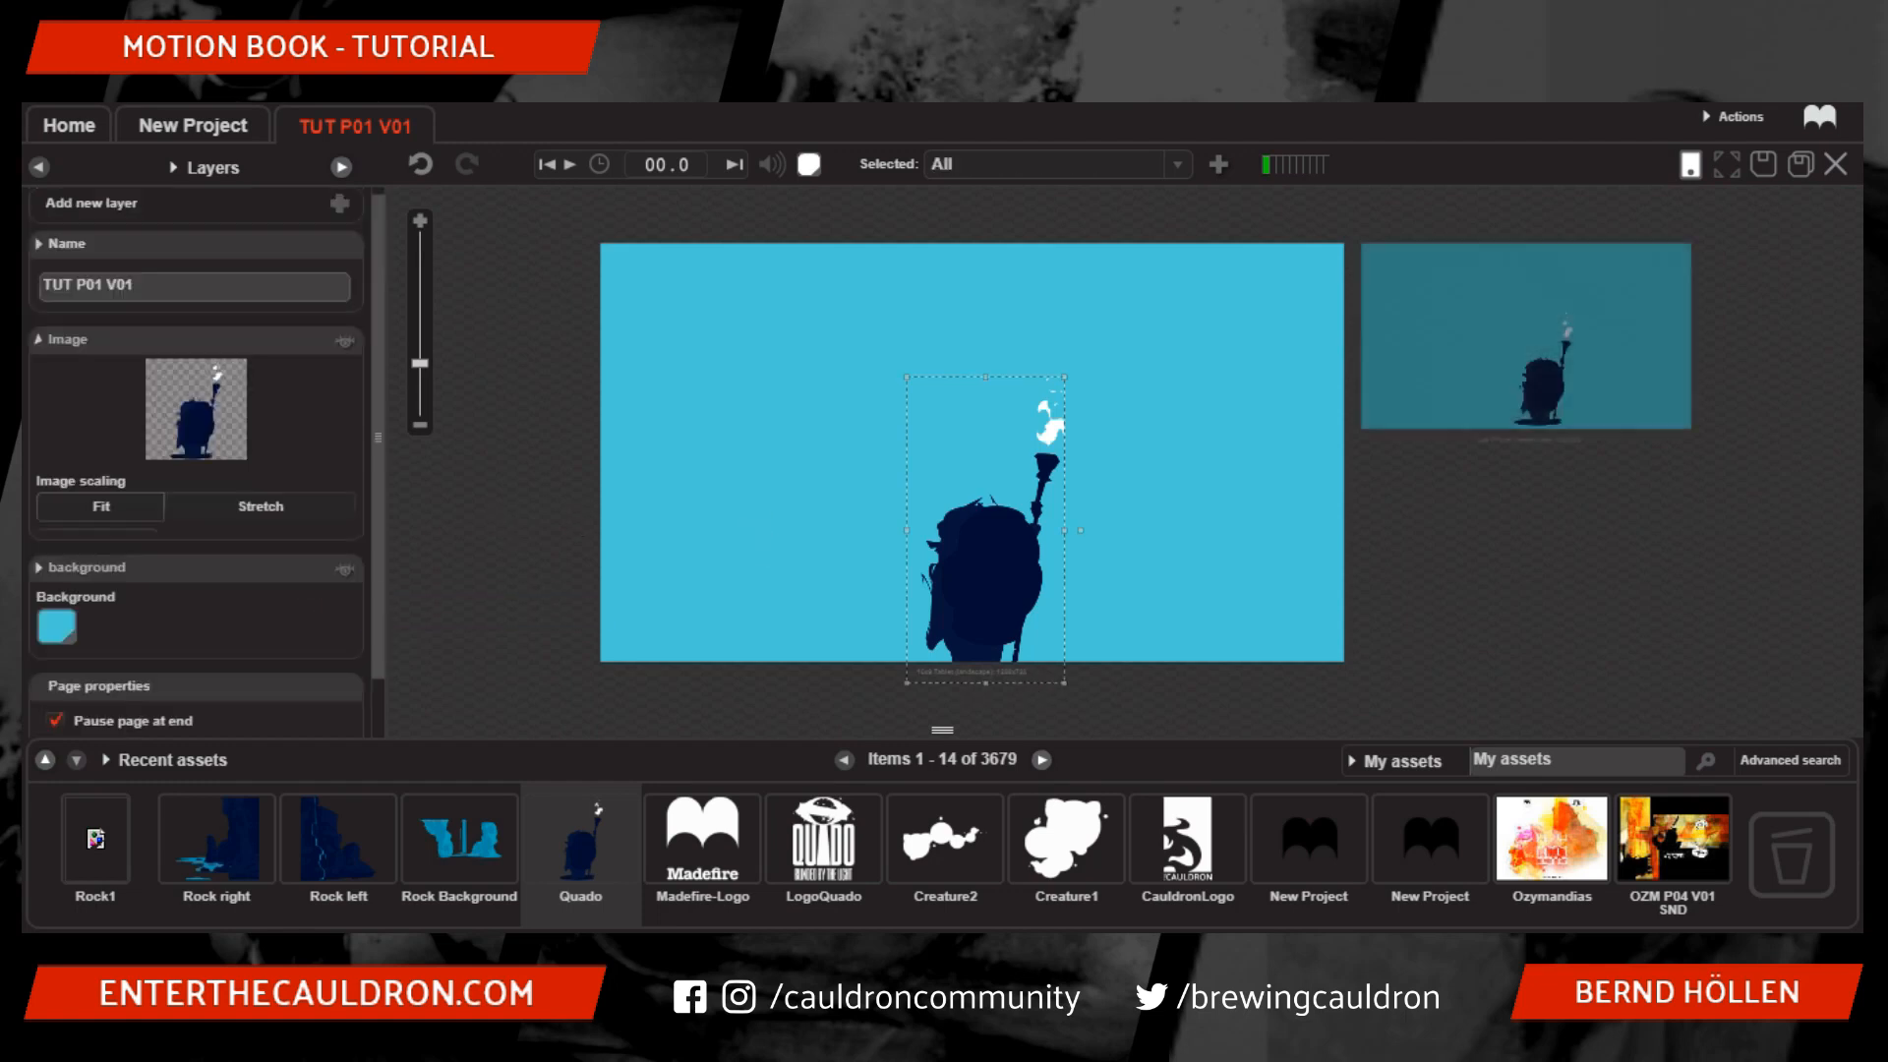
- Set the Quado image's initial scale back to 100 percent on the 16x9 Tablet (landscape) size
click(948, 561)
scroll(133, 654, down, 1)
click(95, 617)
text(100)
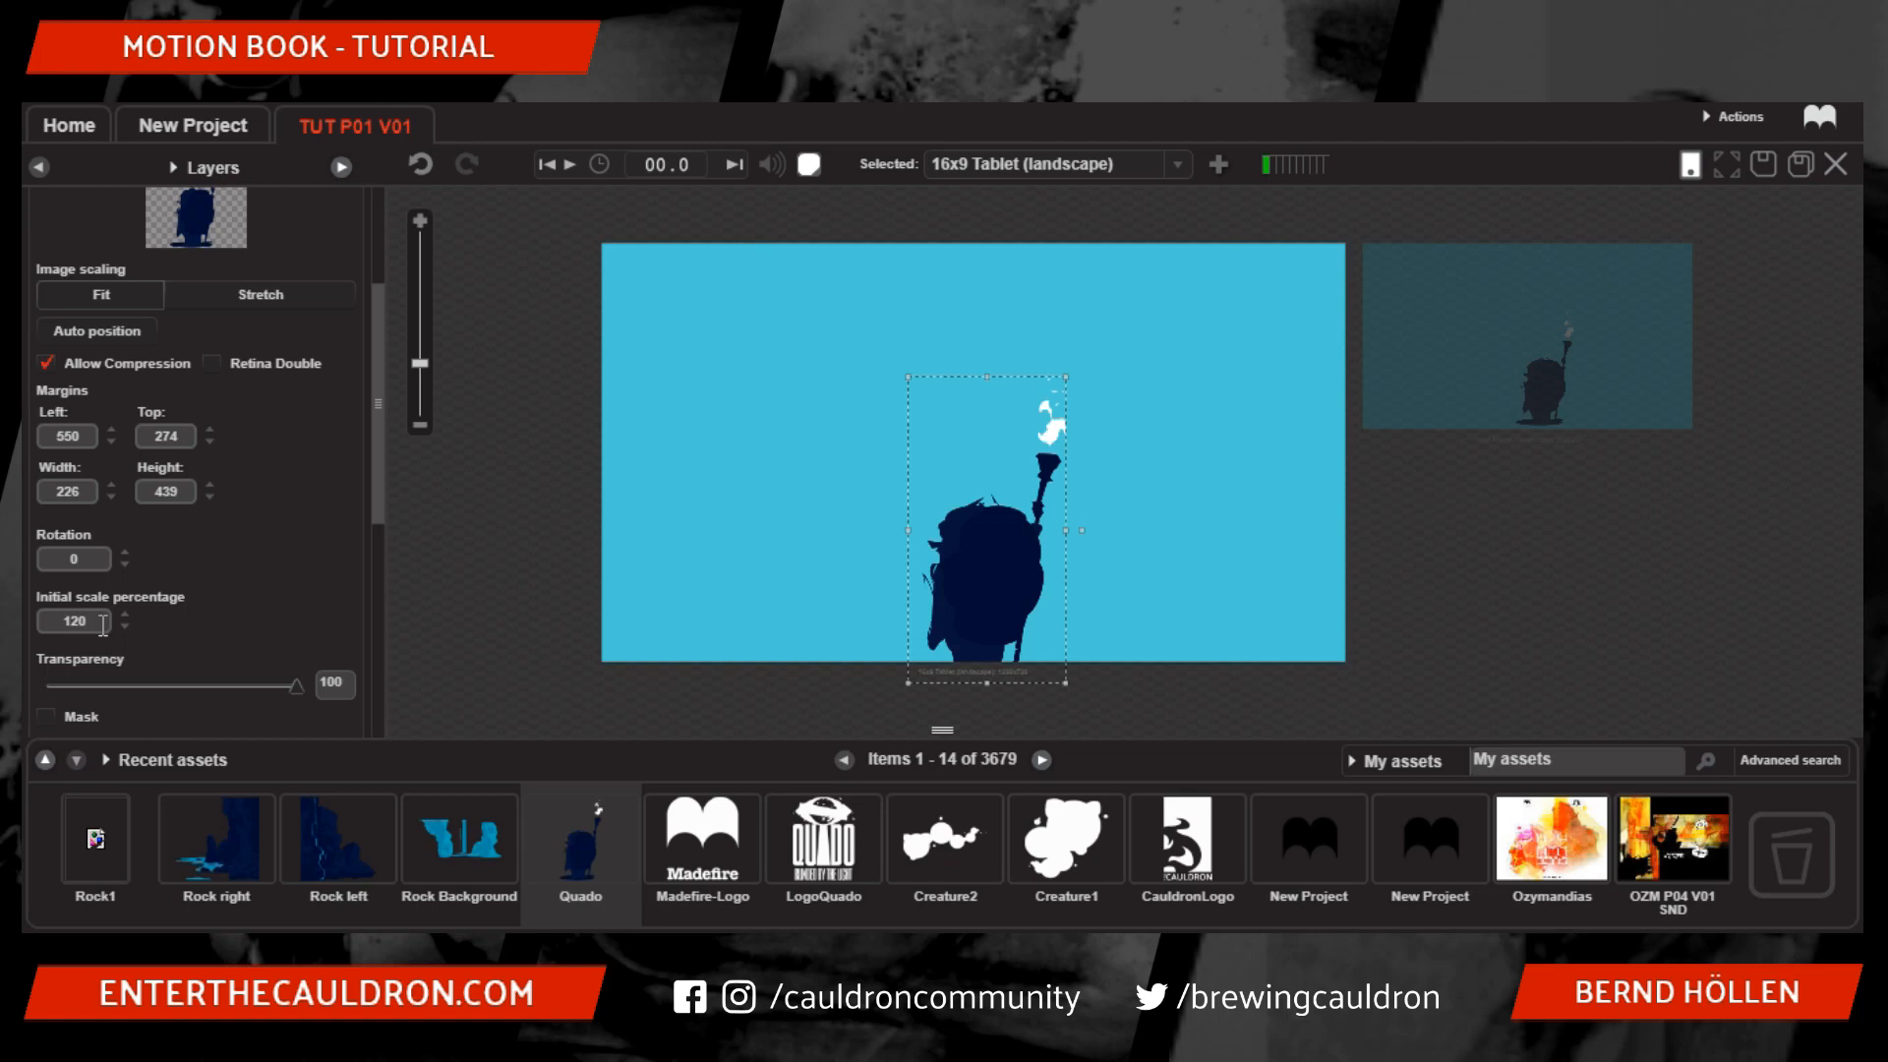
double_click(96, 627)
text(100)
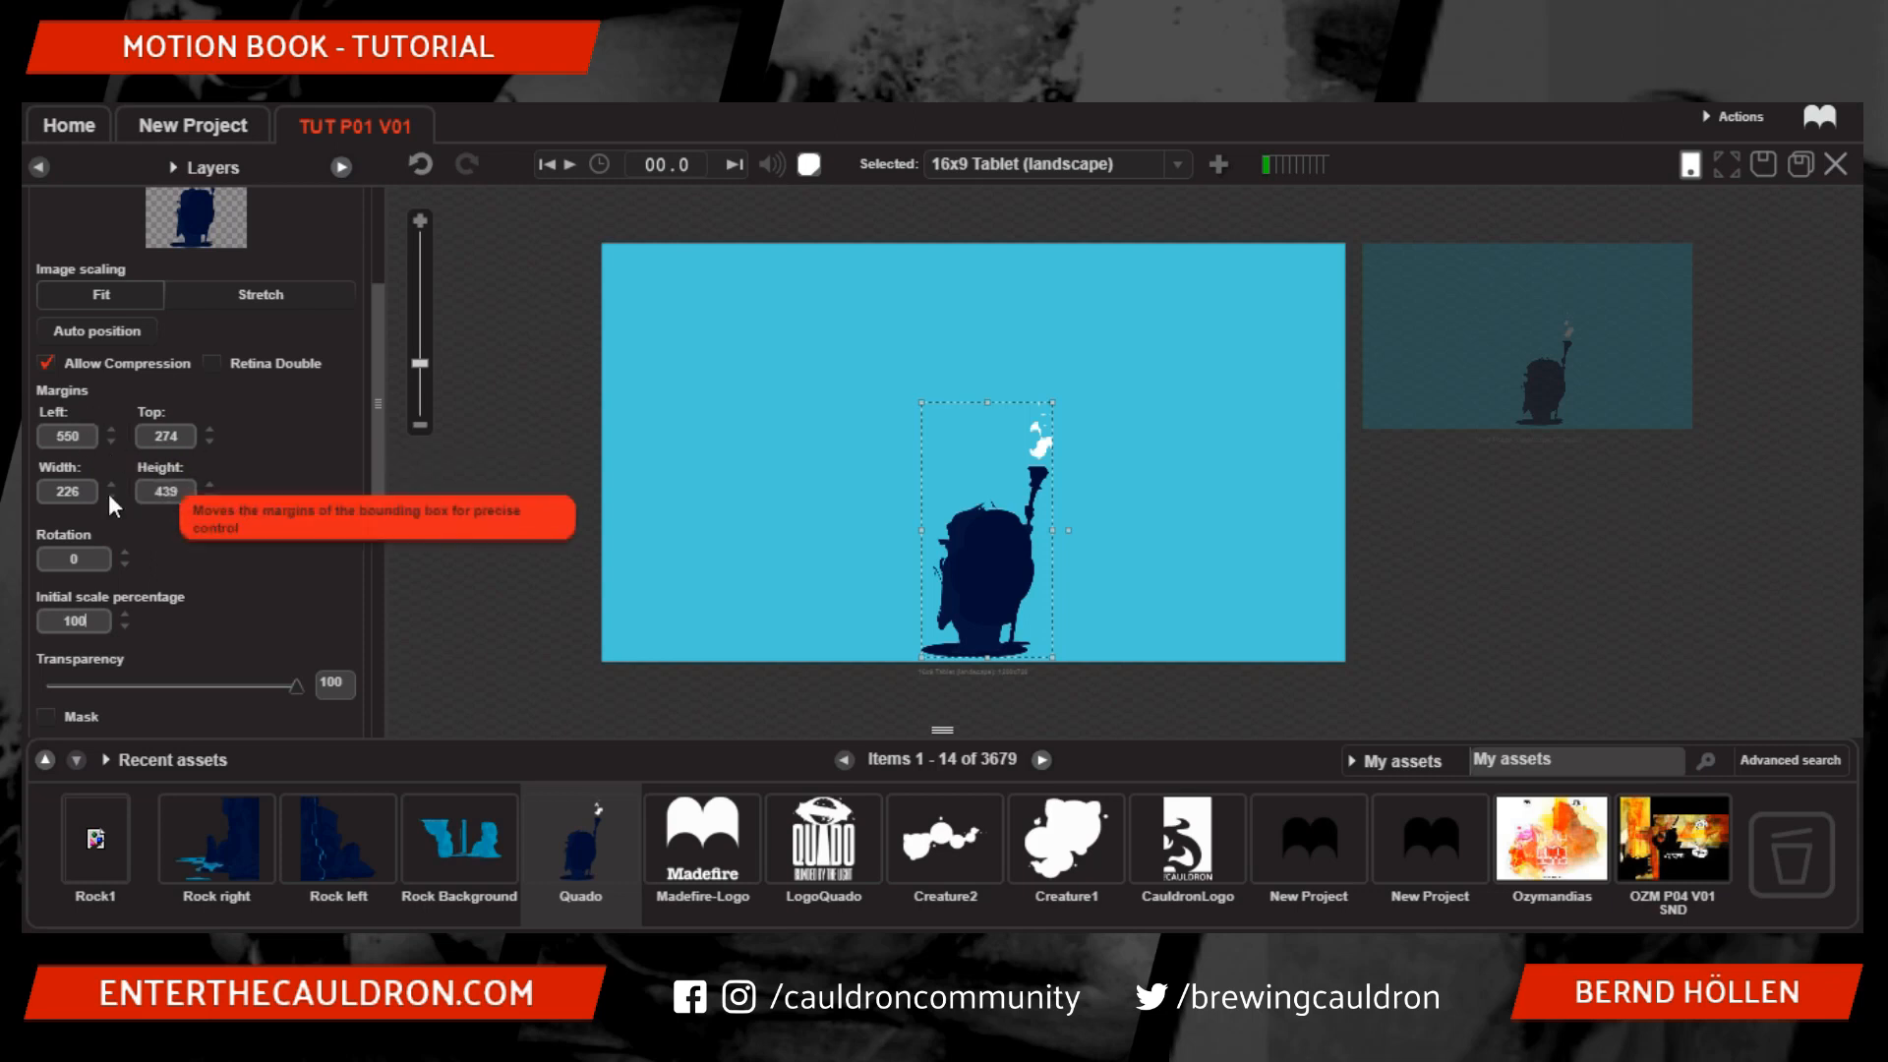
- Enable Retina Double on the Quado image layer for all page sizes, and collapse the layer's settings
scroll(300, 615, down, 1)
mouse_move(297, 609)
mouse_down()
mouse_move(231, 608)
mouse_move(297, 610)
mouse_up()
scroll(182, 618, down, 2)
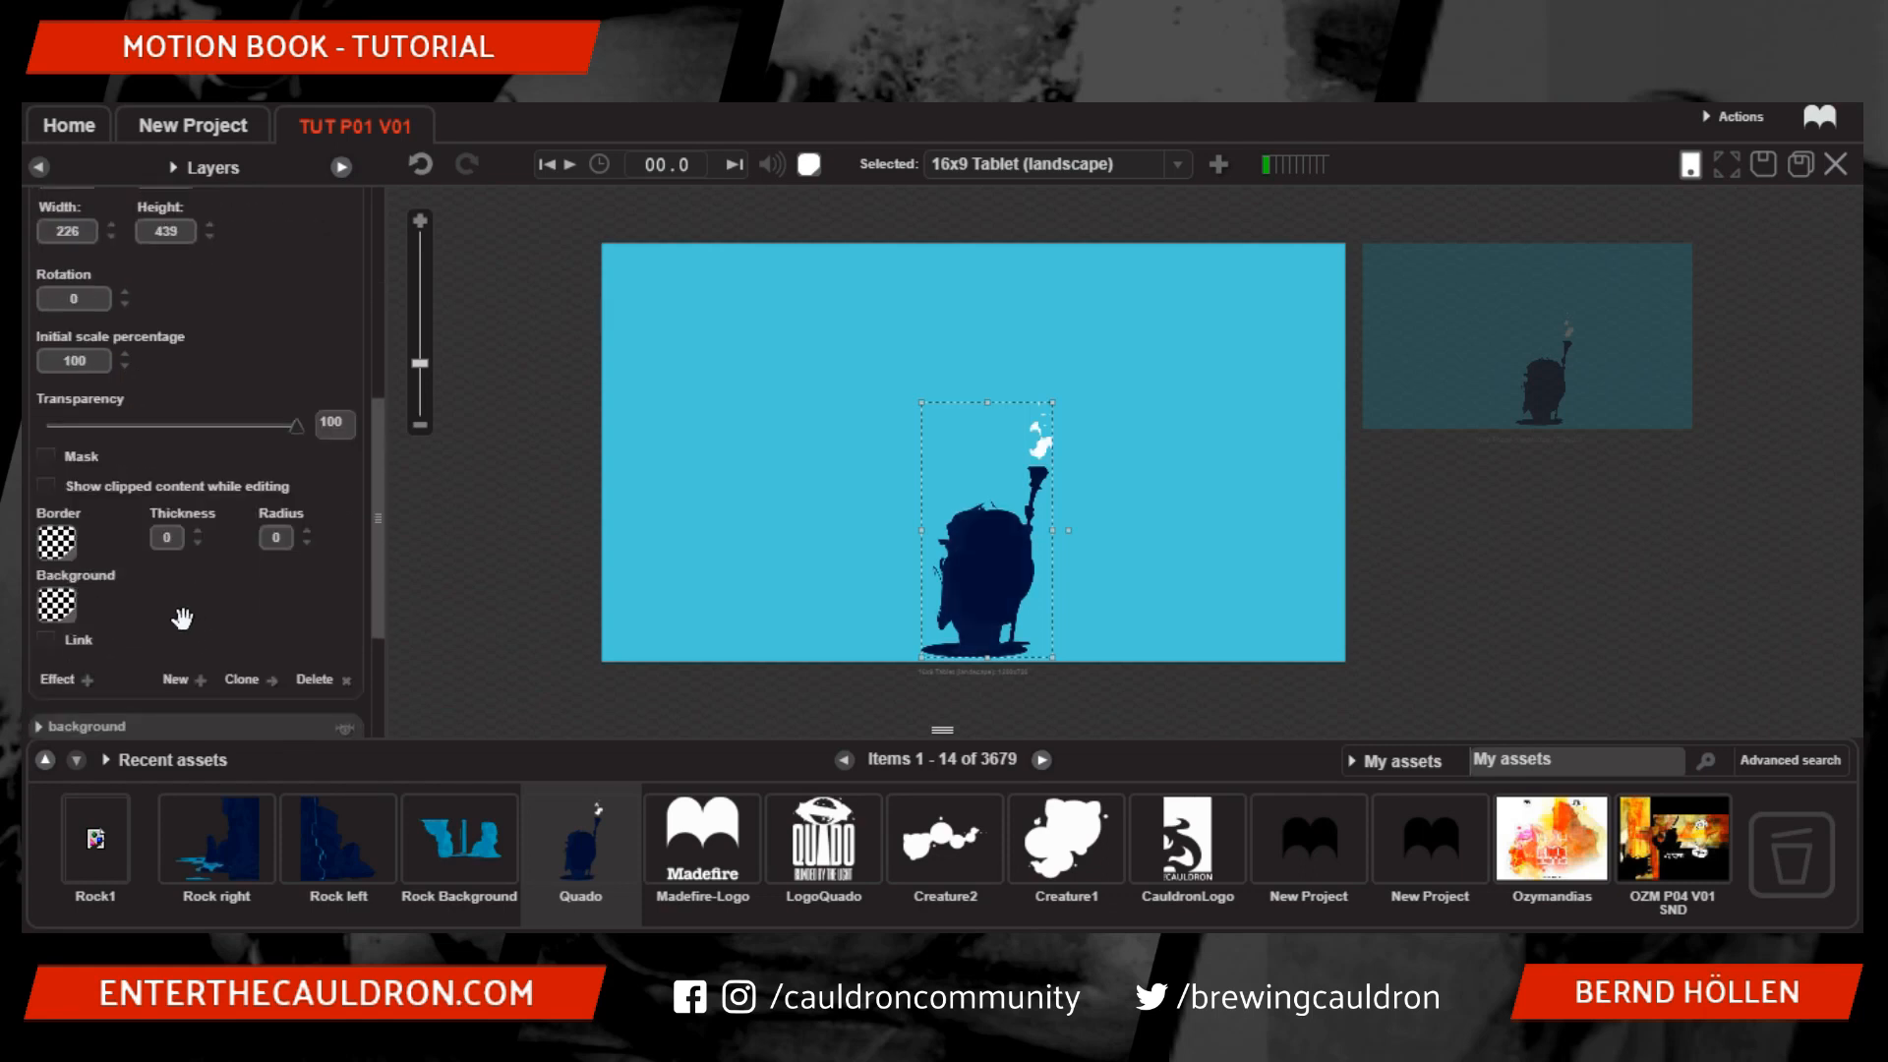
scroll(182, 618, up, 4)
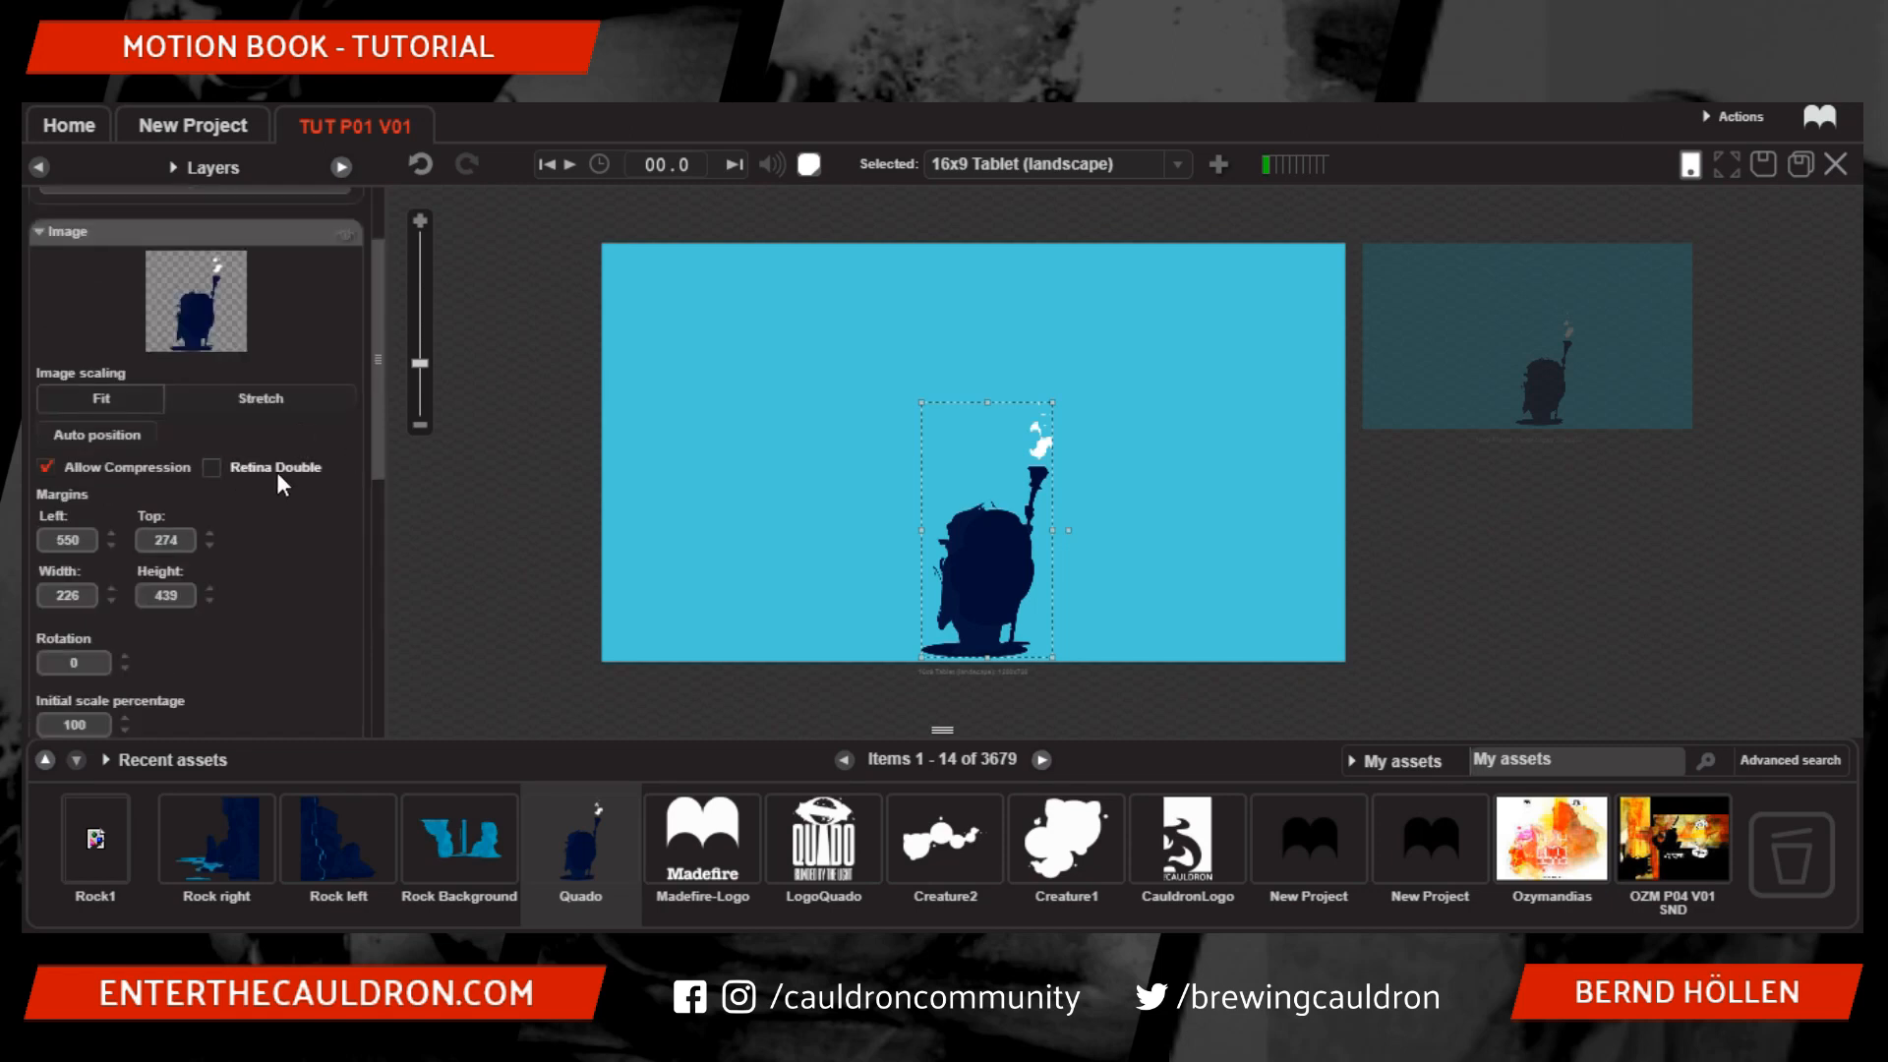
click(737, 619)
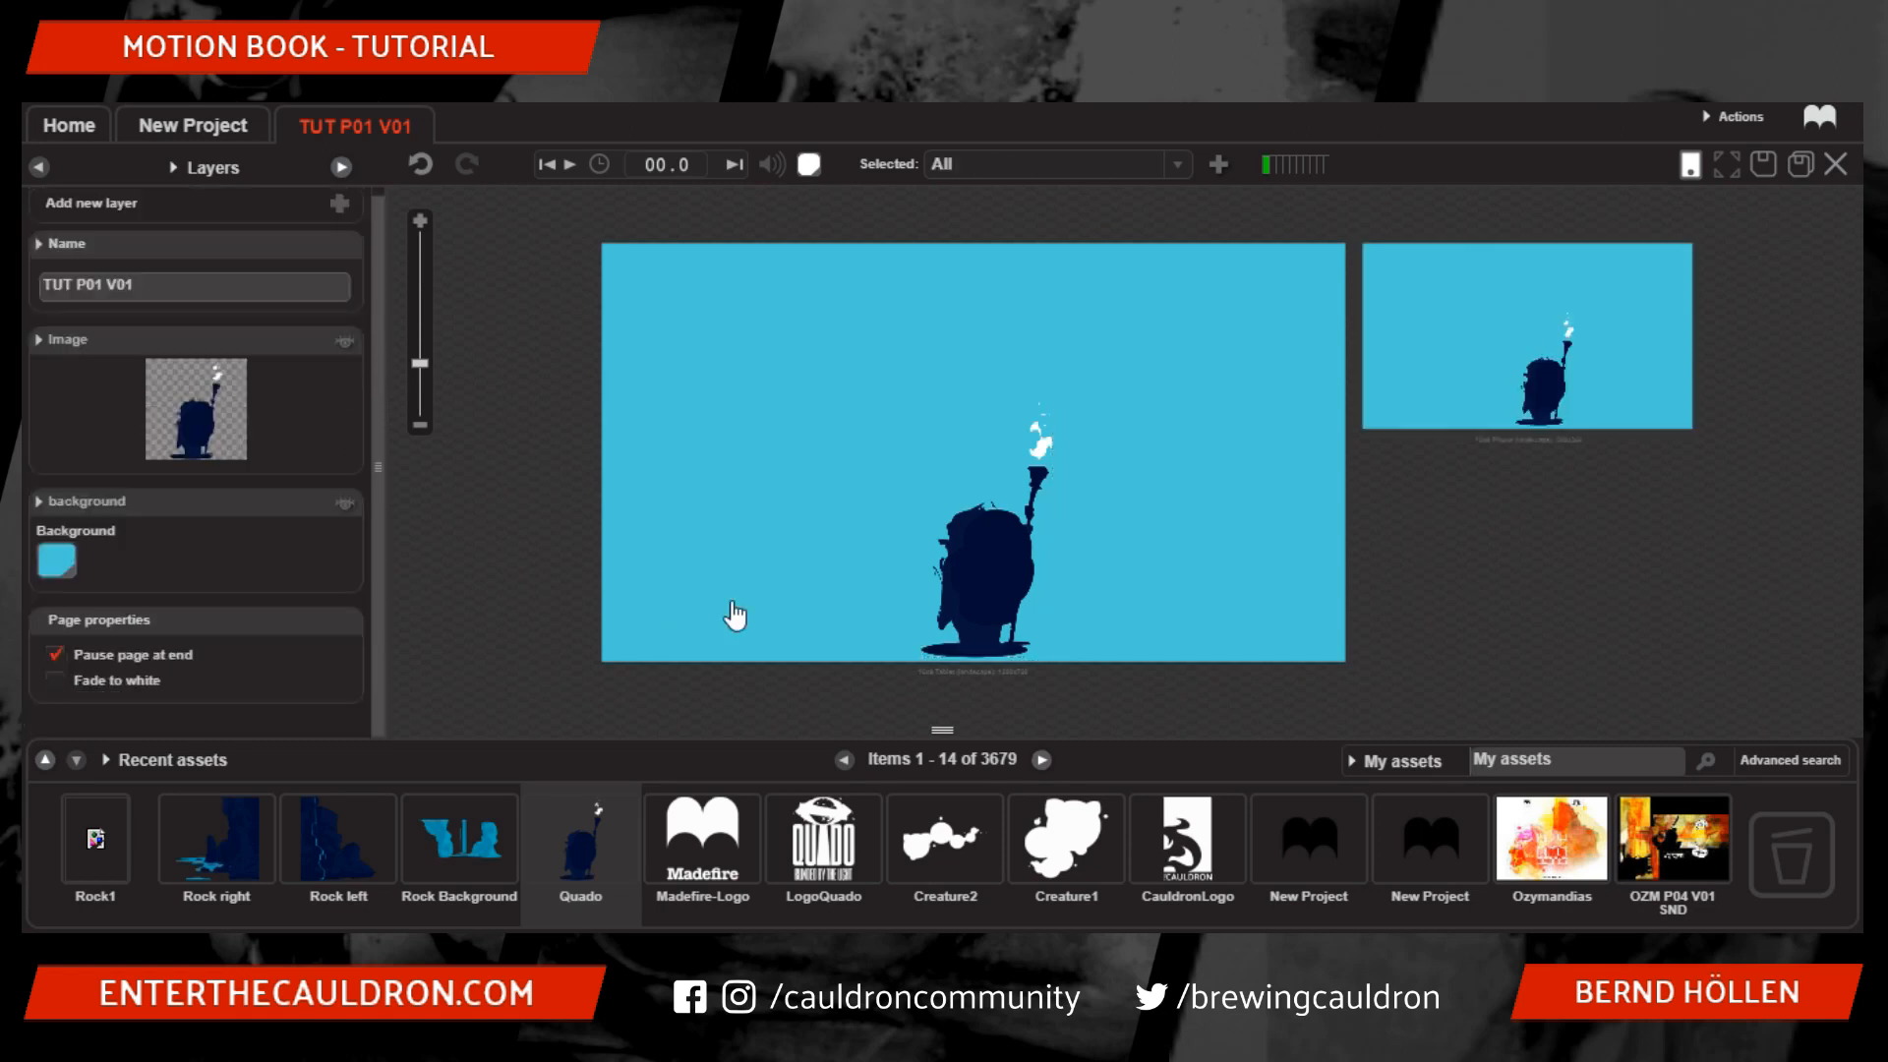
click(296, 345)
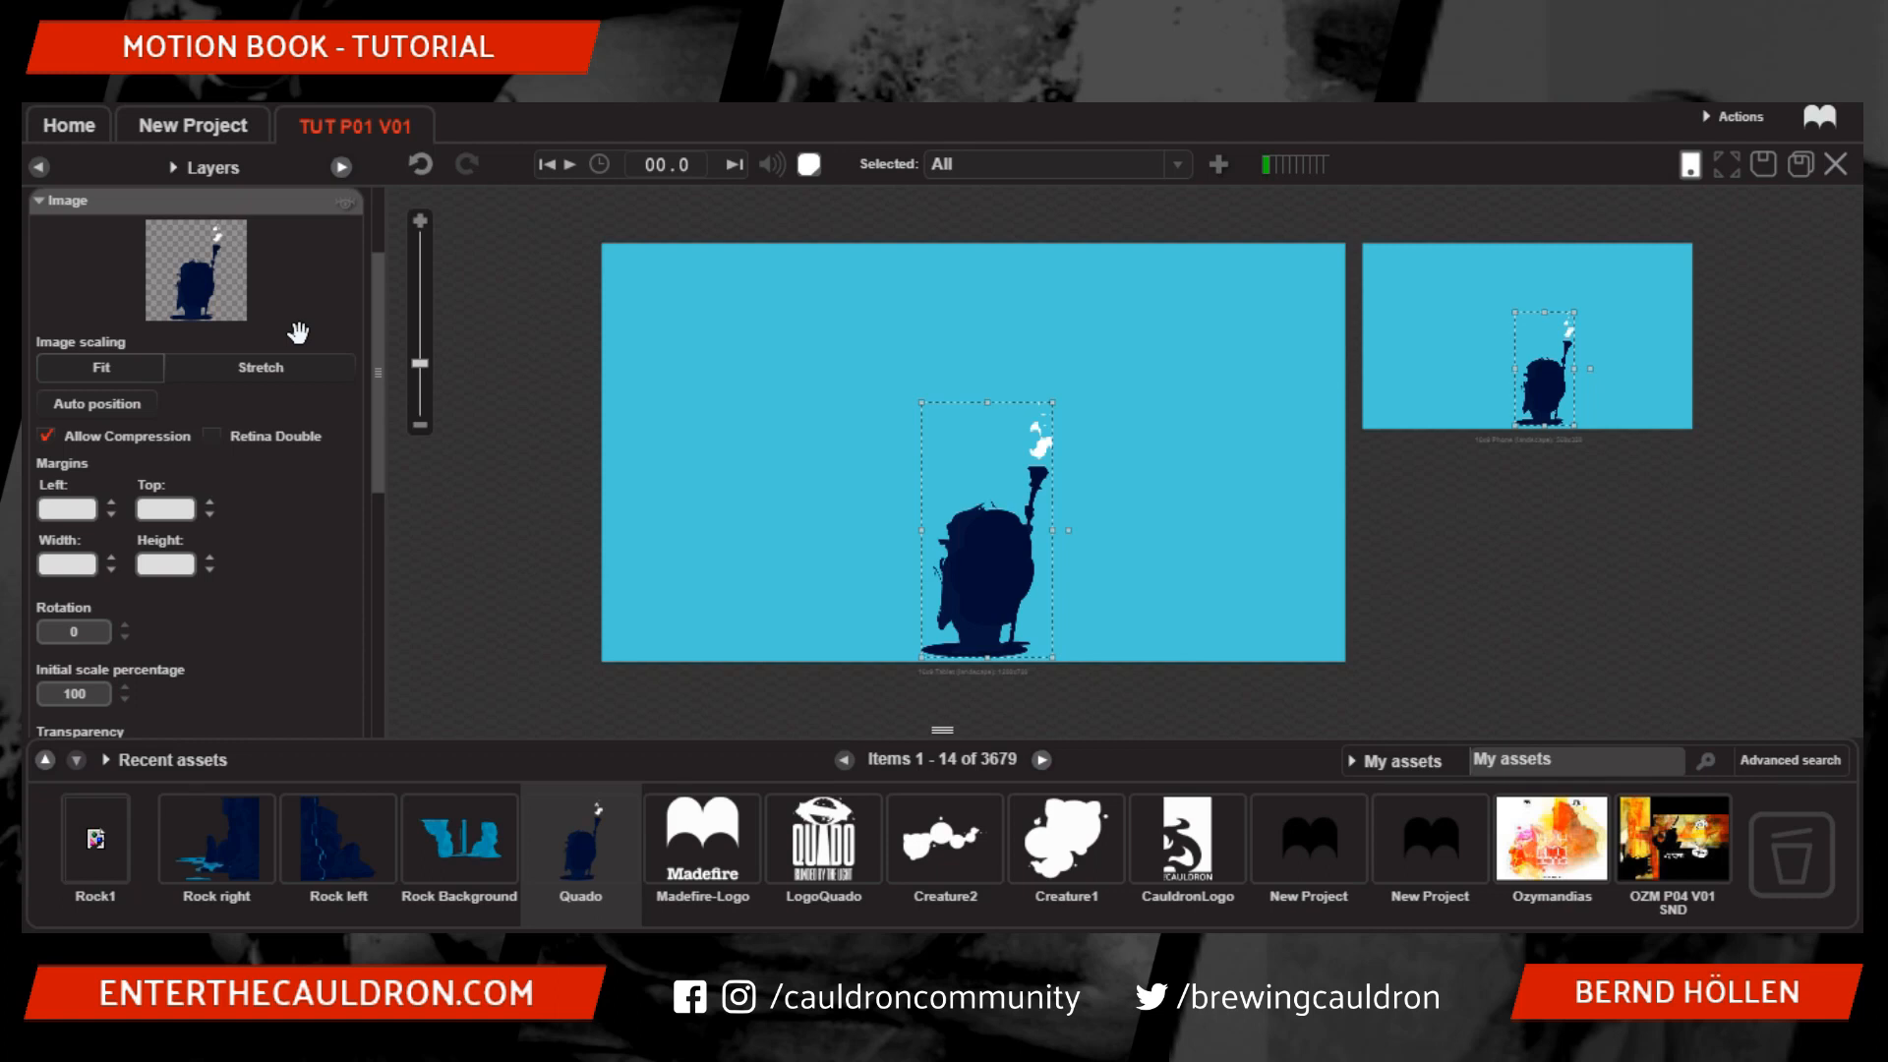
click(212, 436)
scroll(218, 463, up, 3)
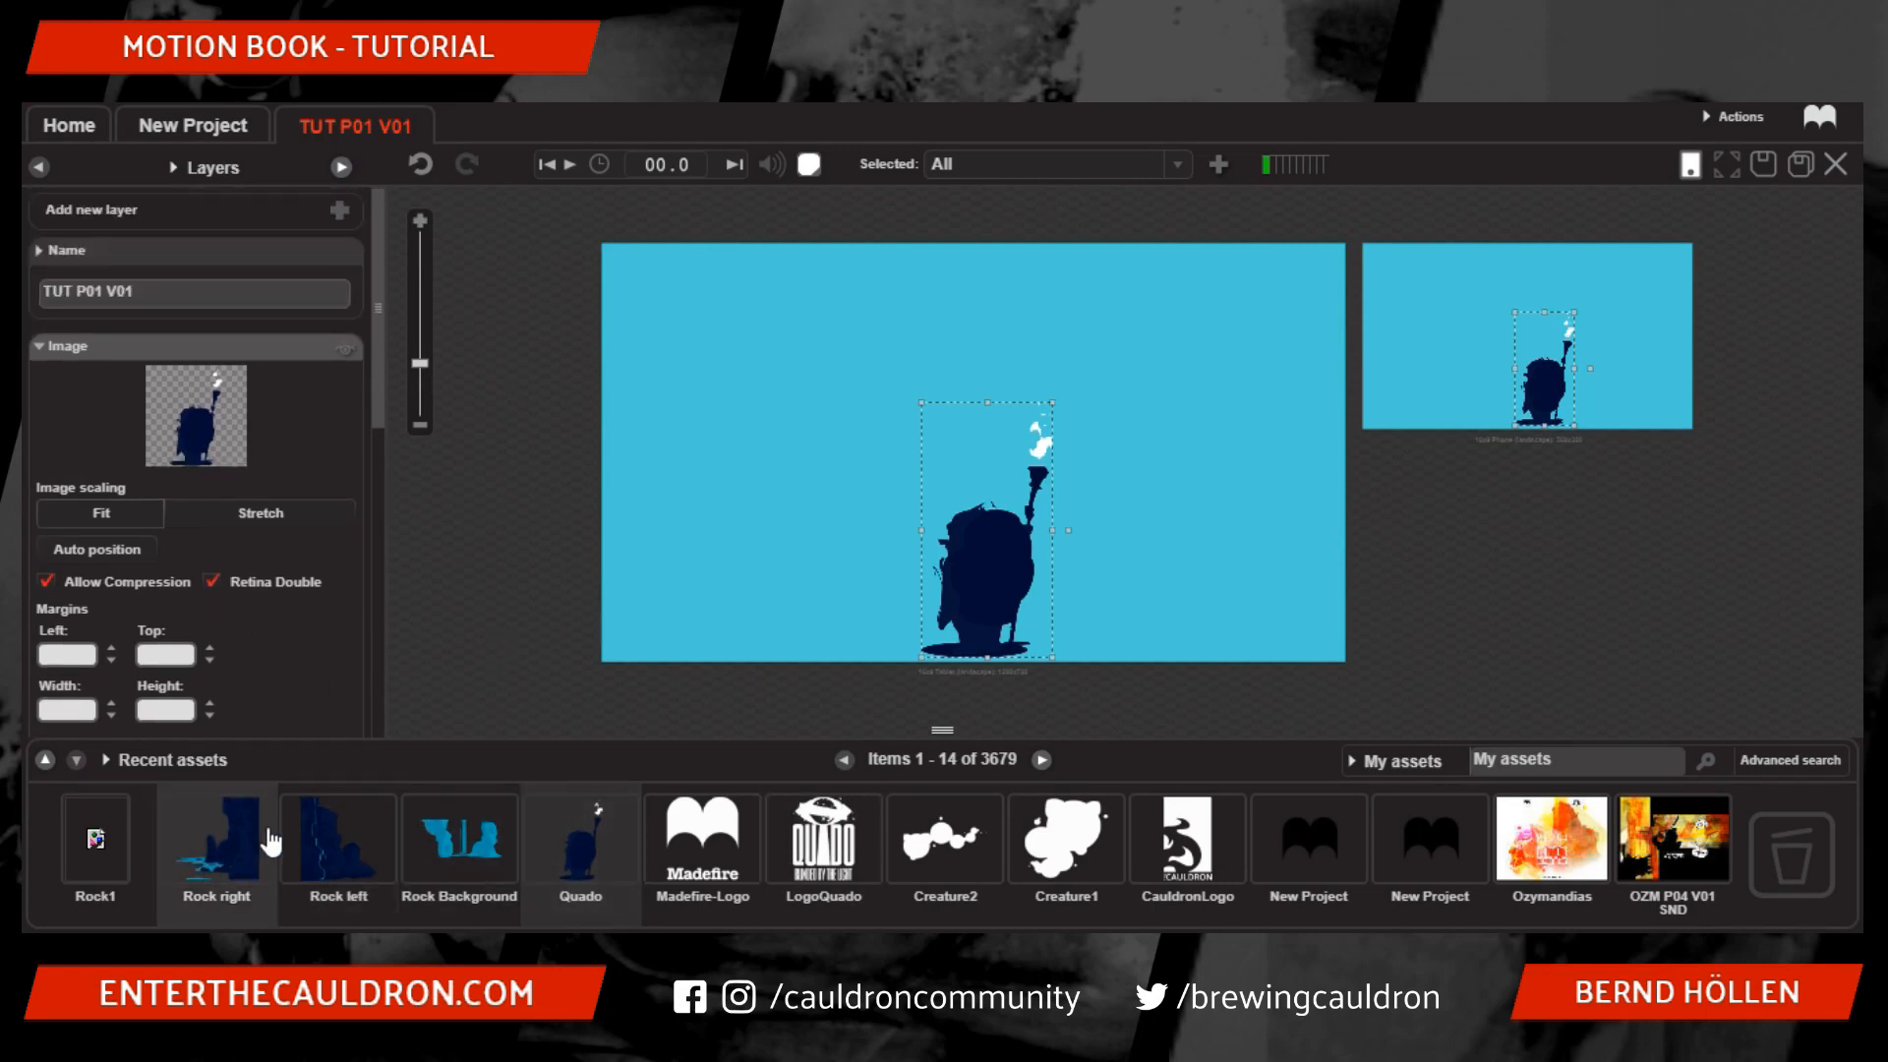
click(38, 346)
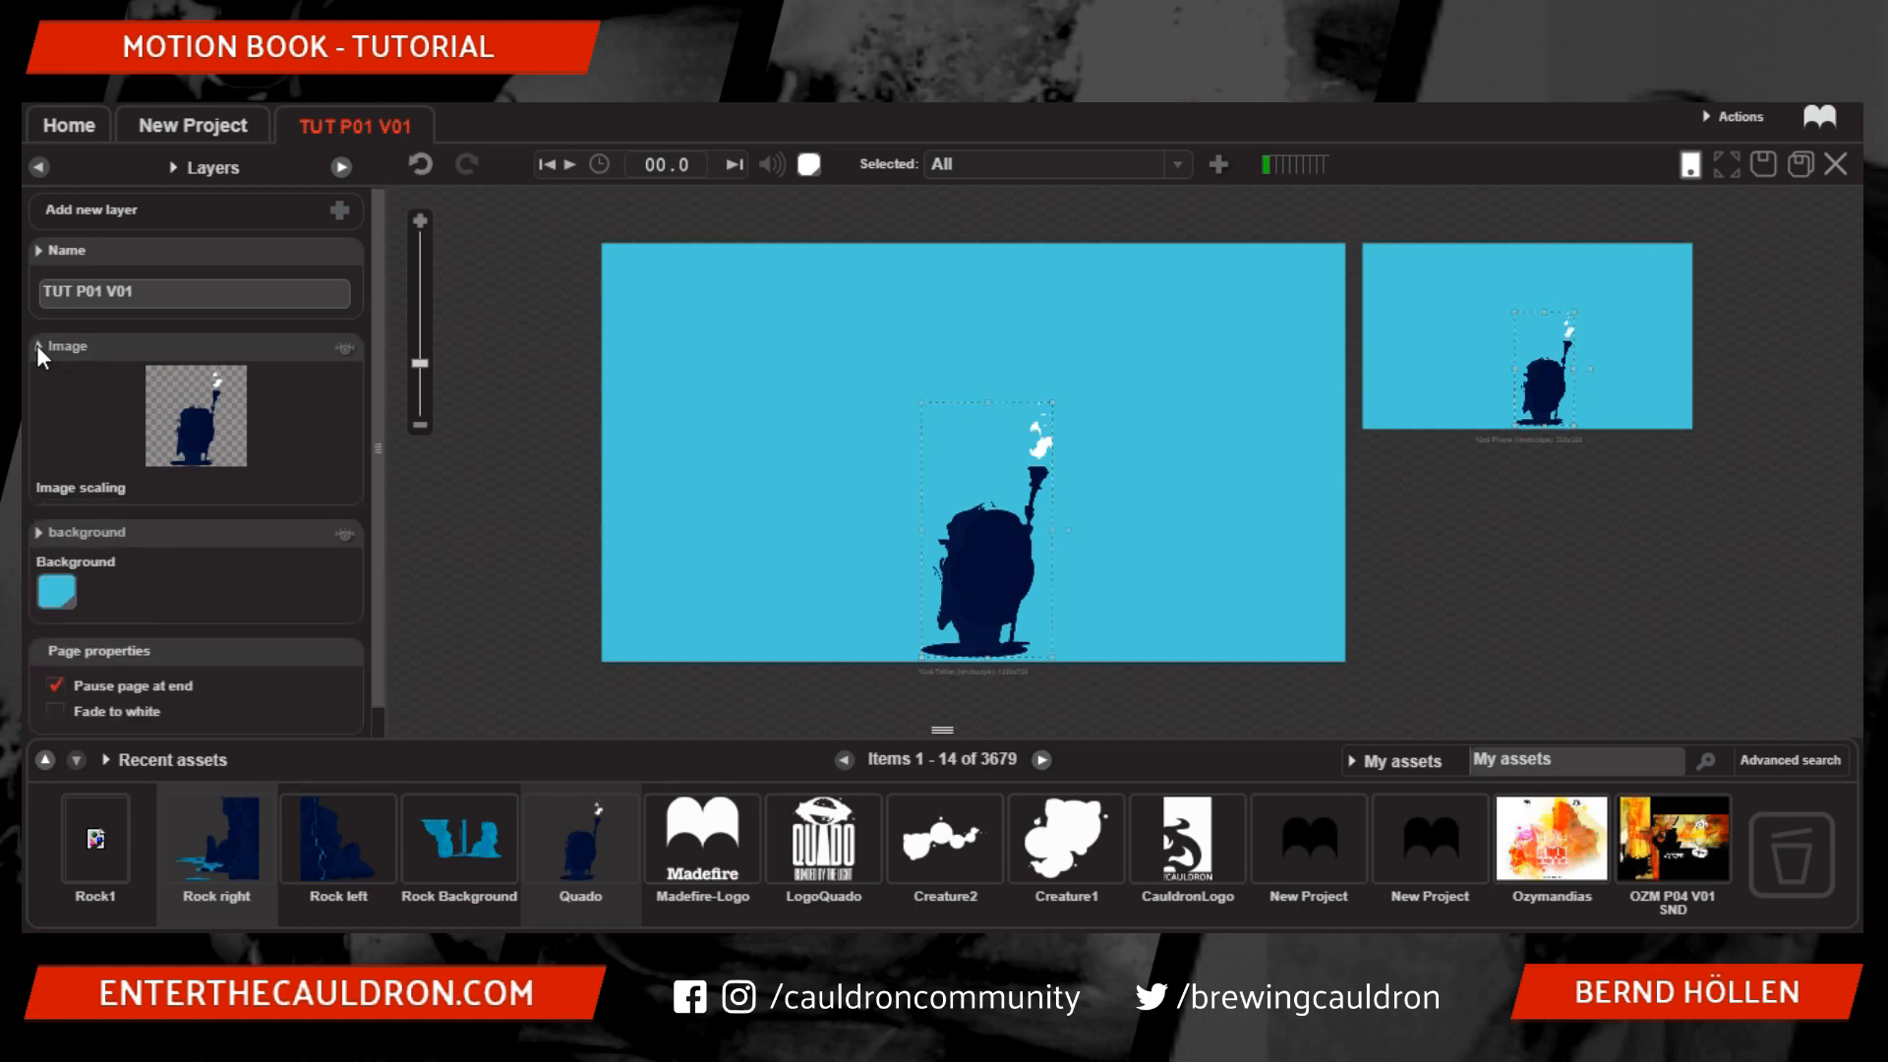
- Add the Rock Background asset to the page as a new layer of its own
click(342, 212)
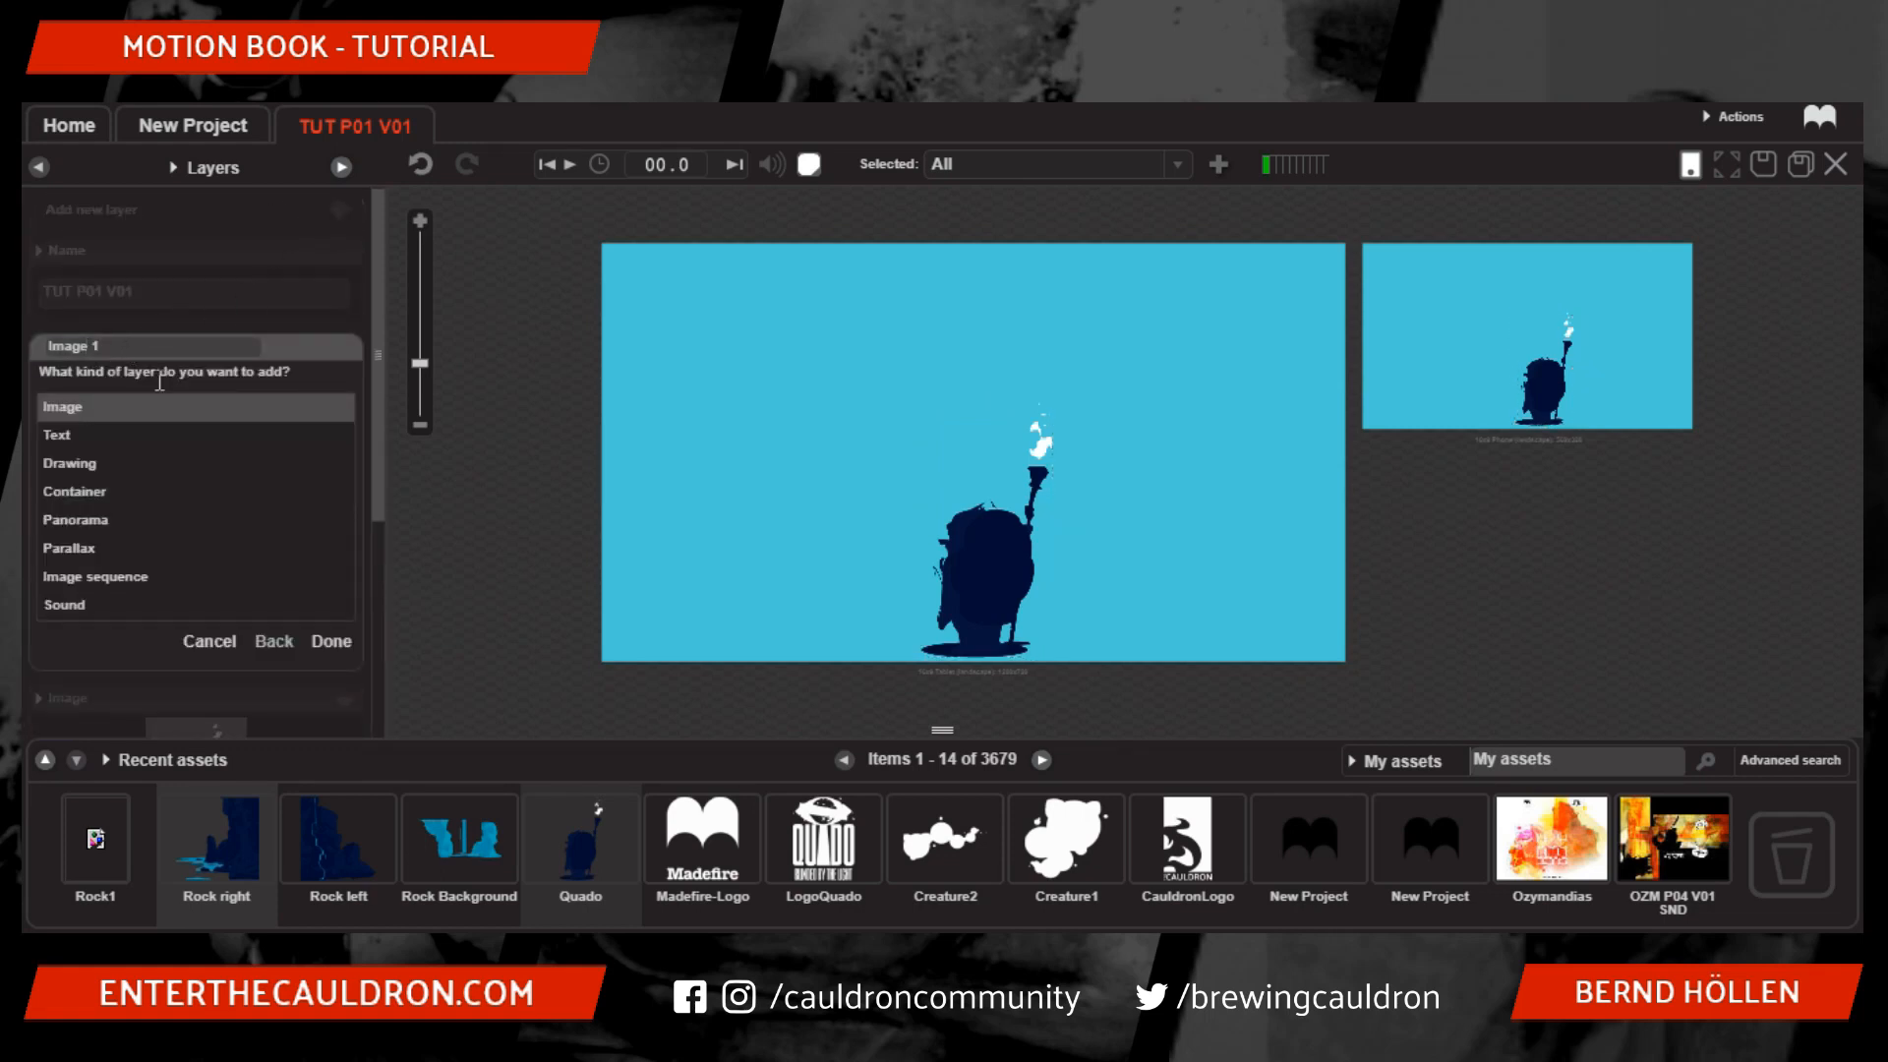
click(212, 641)
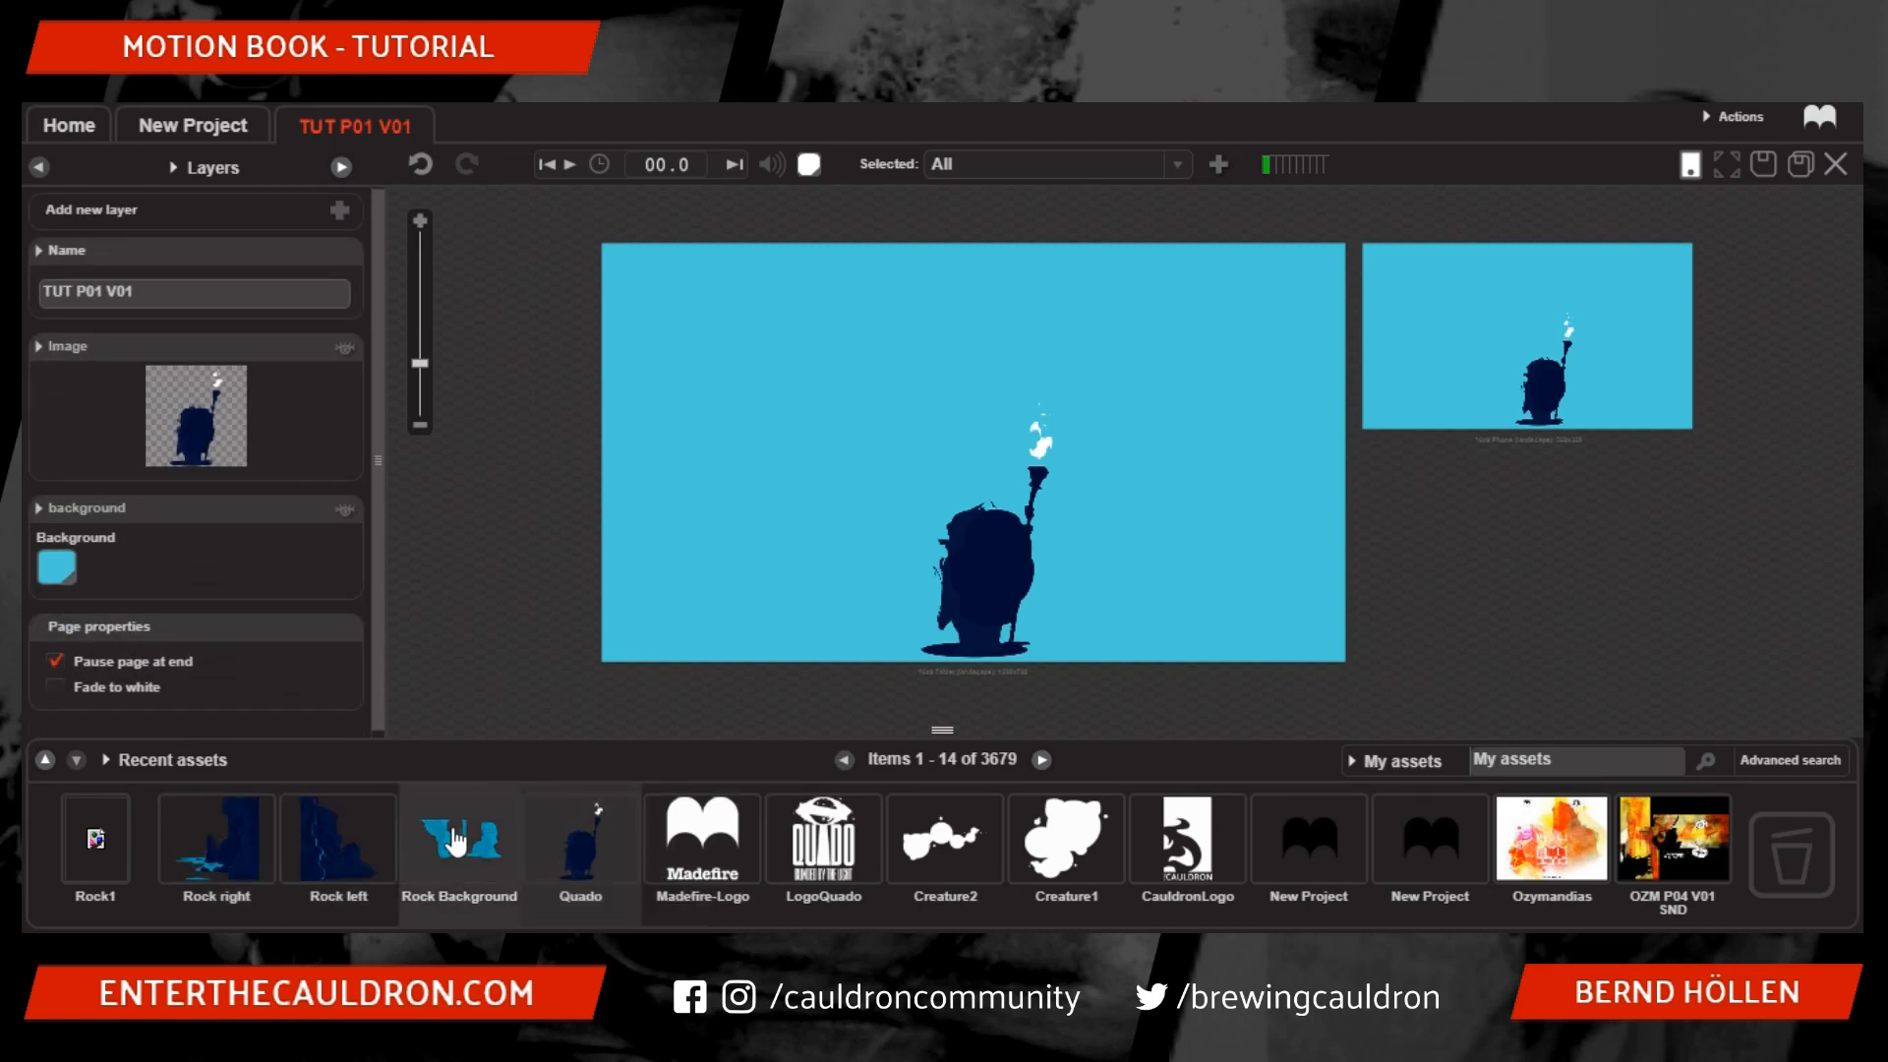
drag(454, 841, 345, 228)
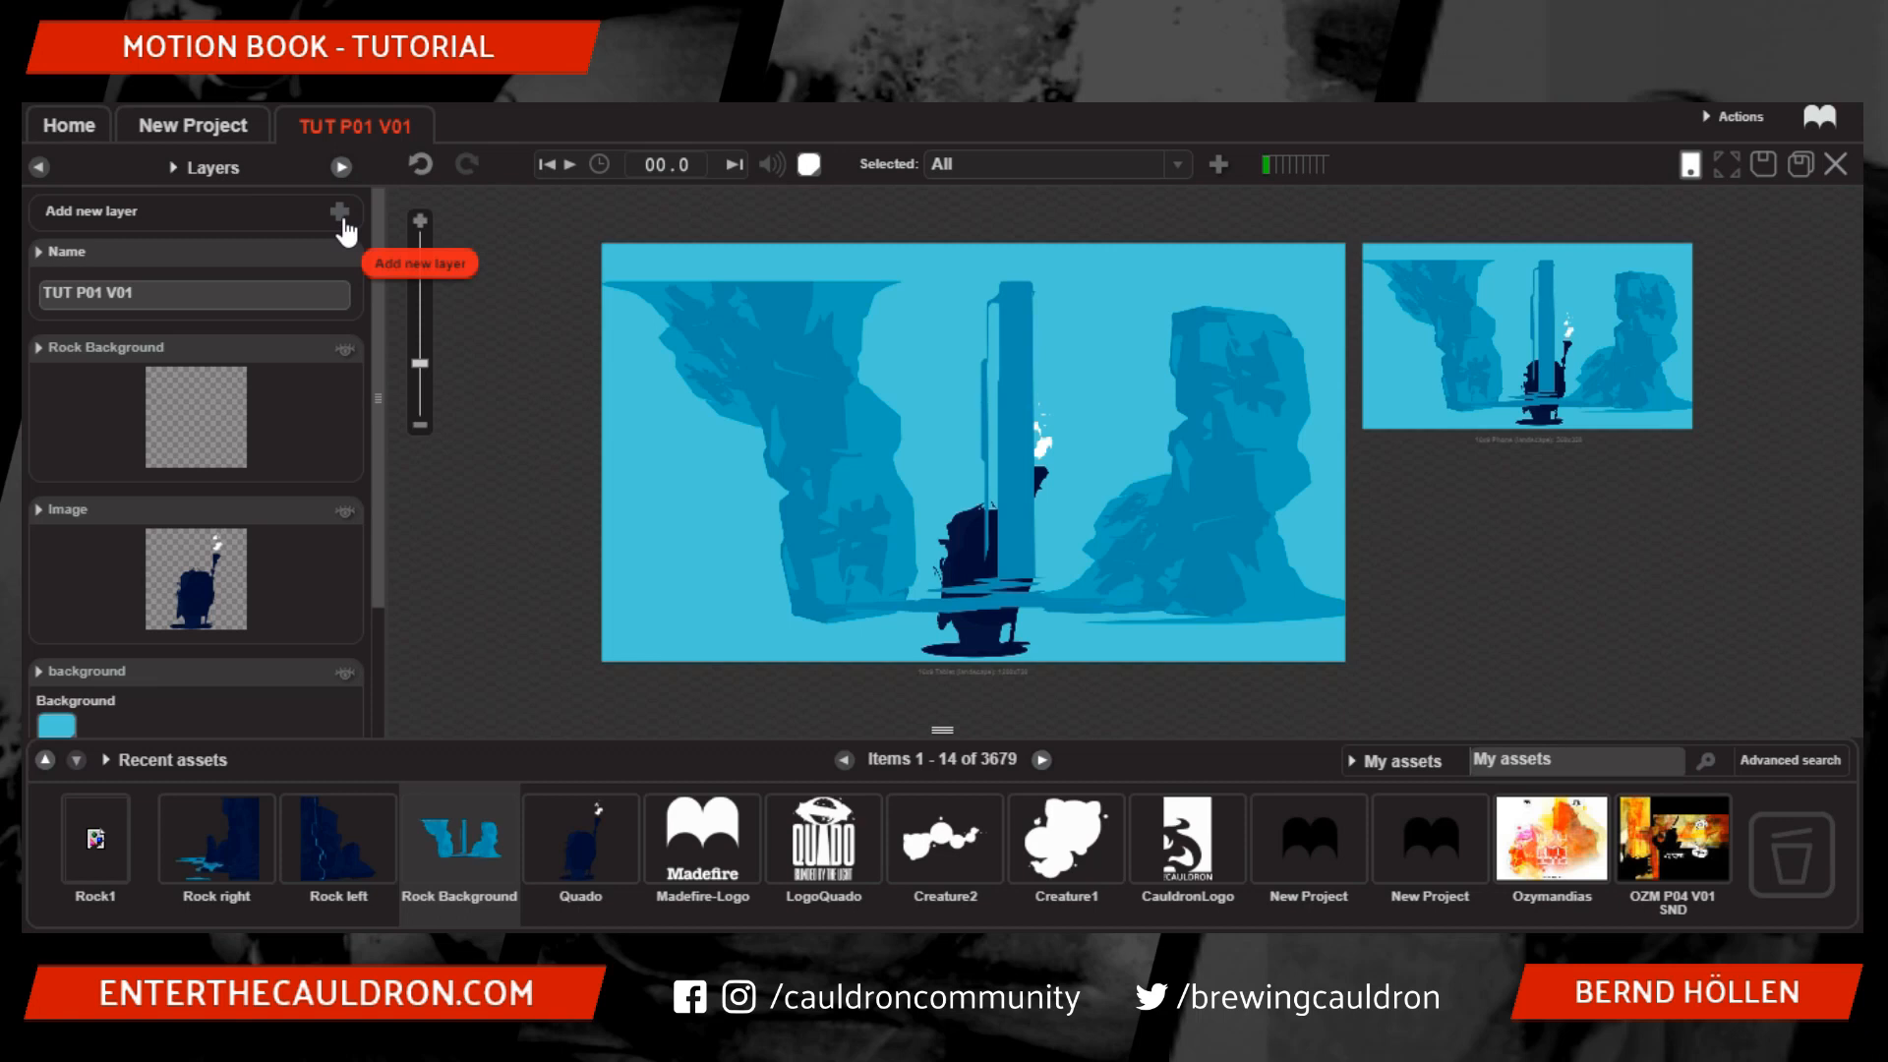
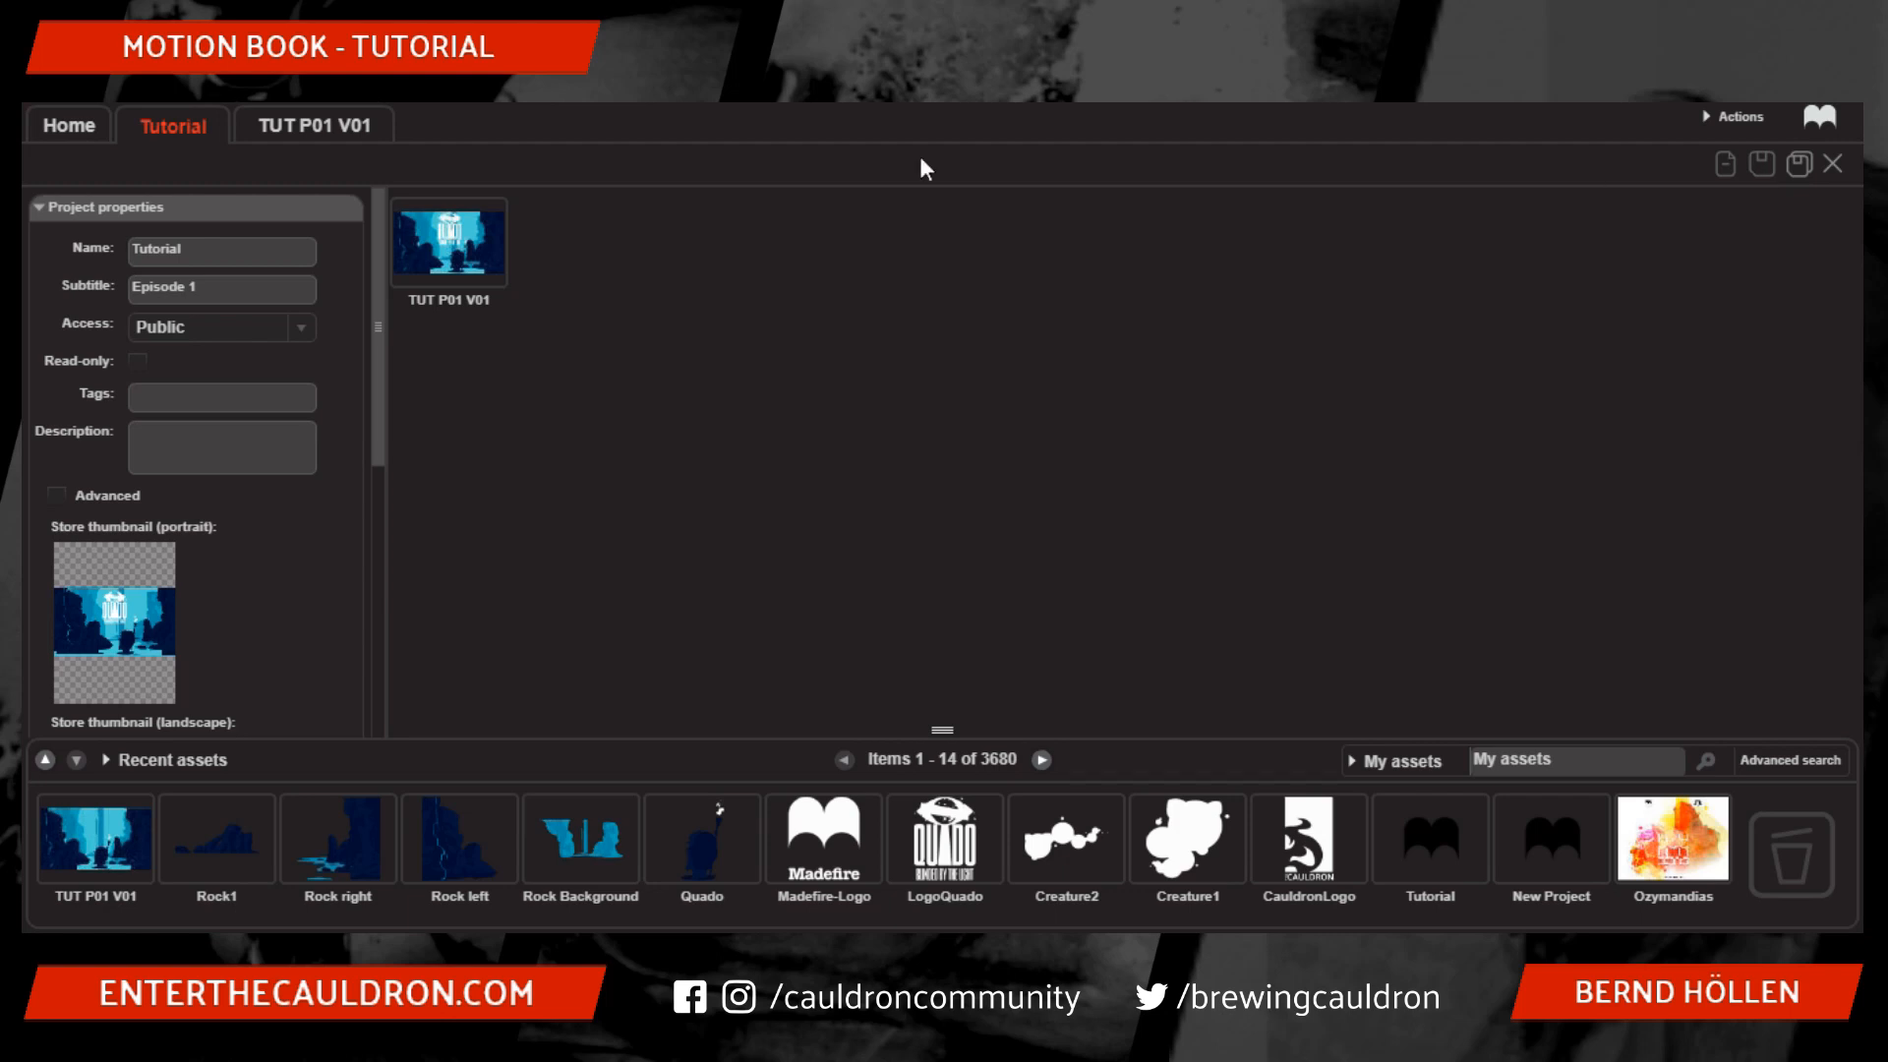
- Review the Tutorial project's store thumbnails and the page sizes of TUT P01 V01, and select the visible 16x9 Phone (landscape) size
drag(382, 405, 384, 523)
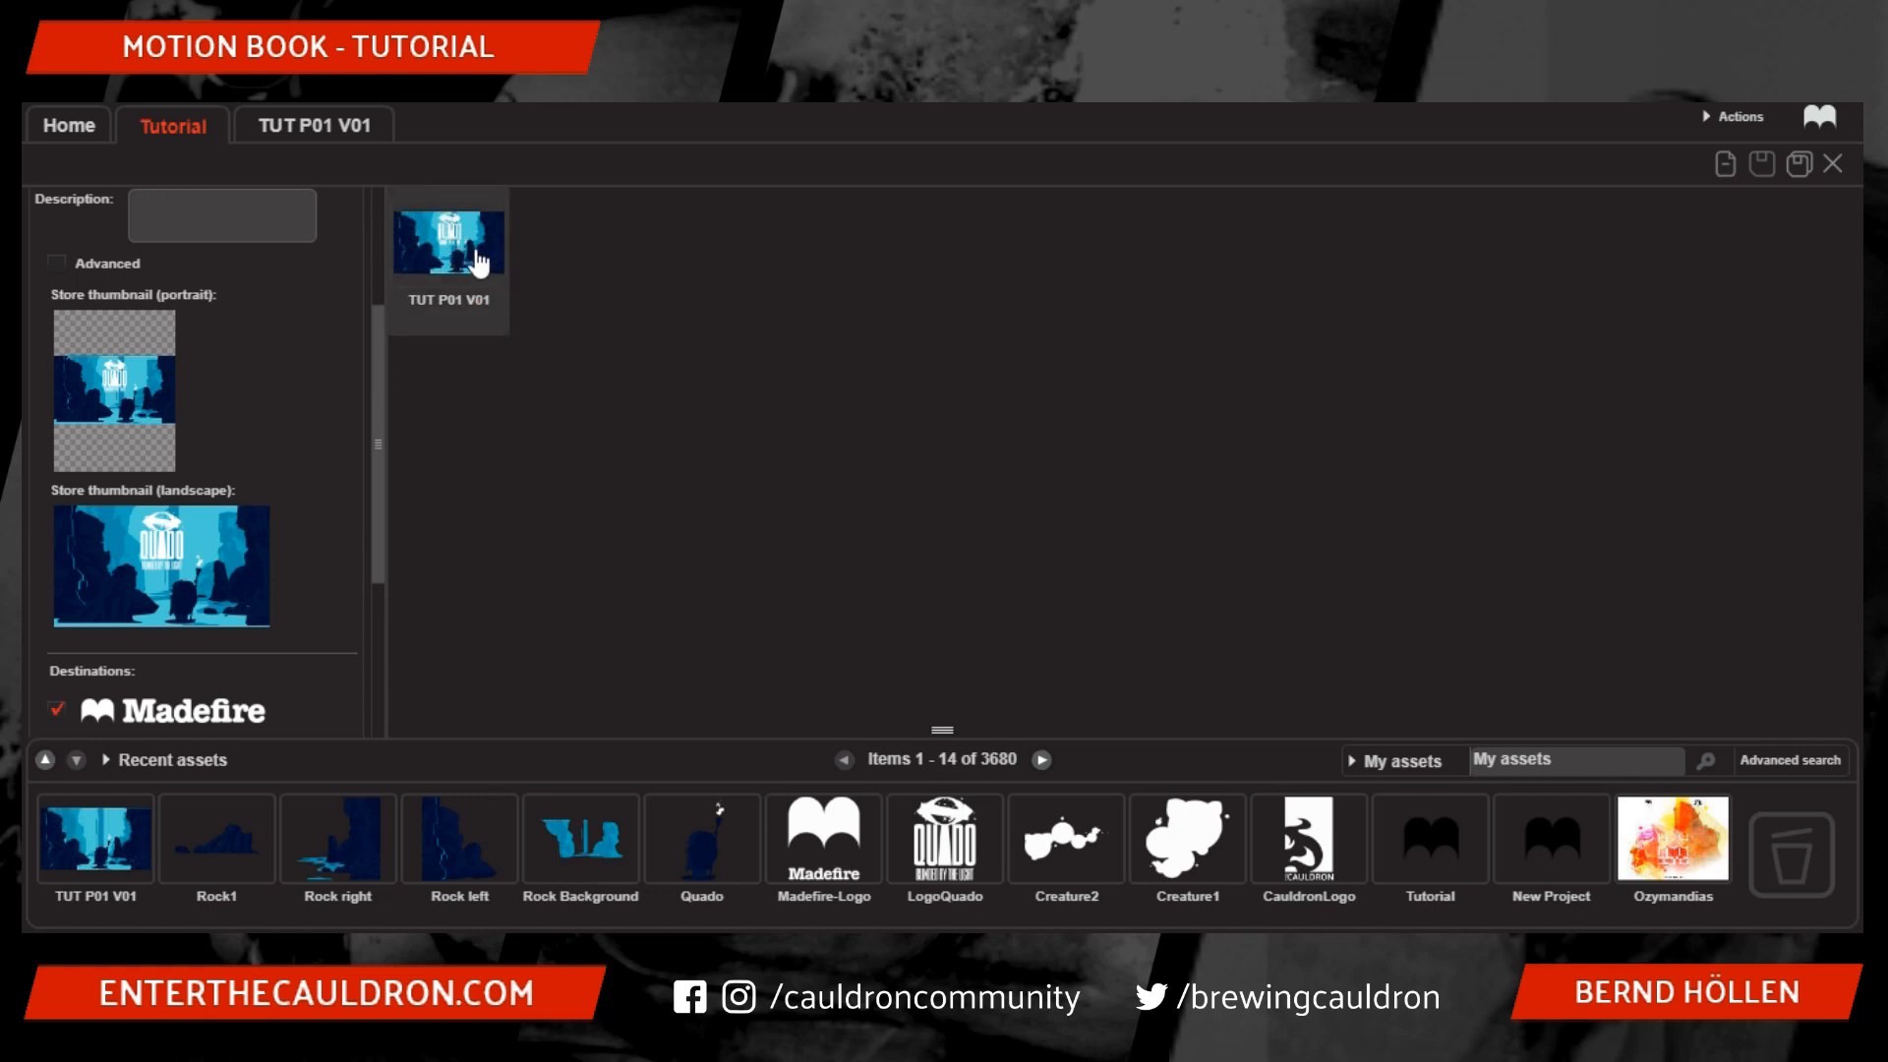
click(331, 124)
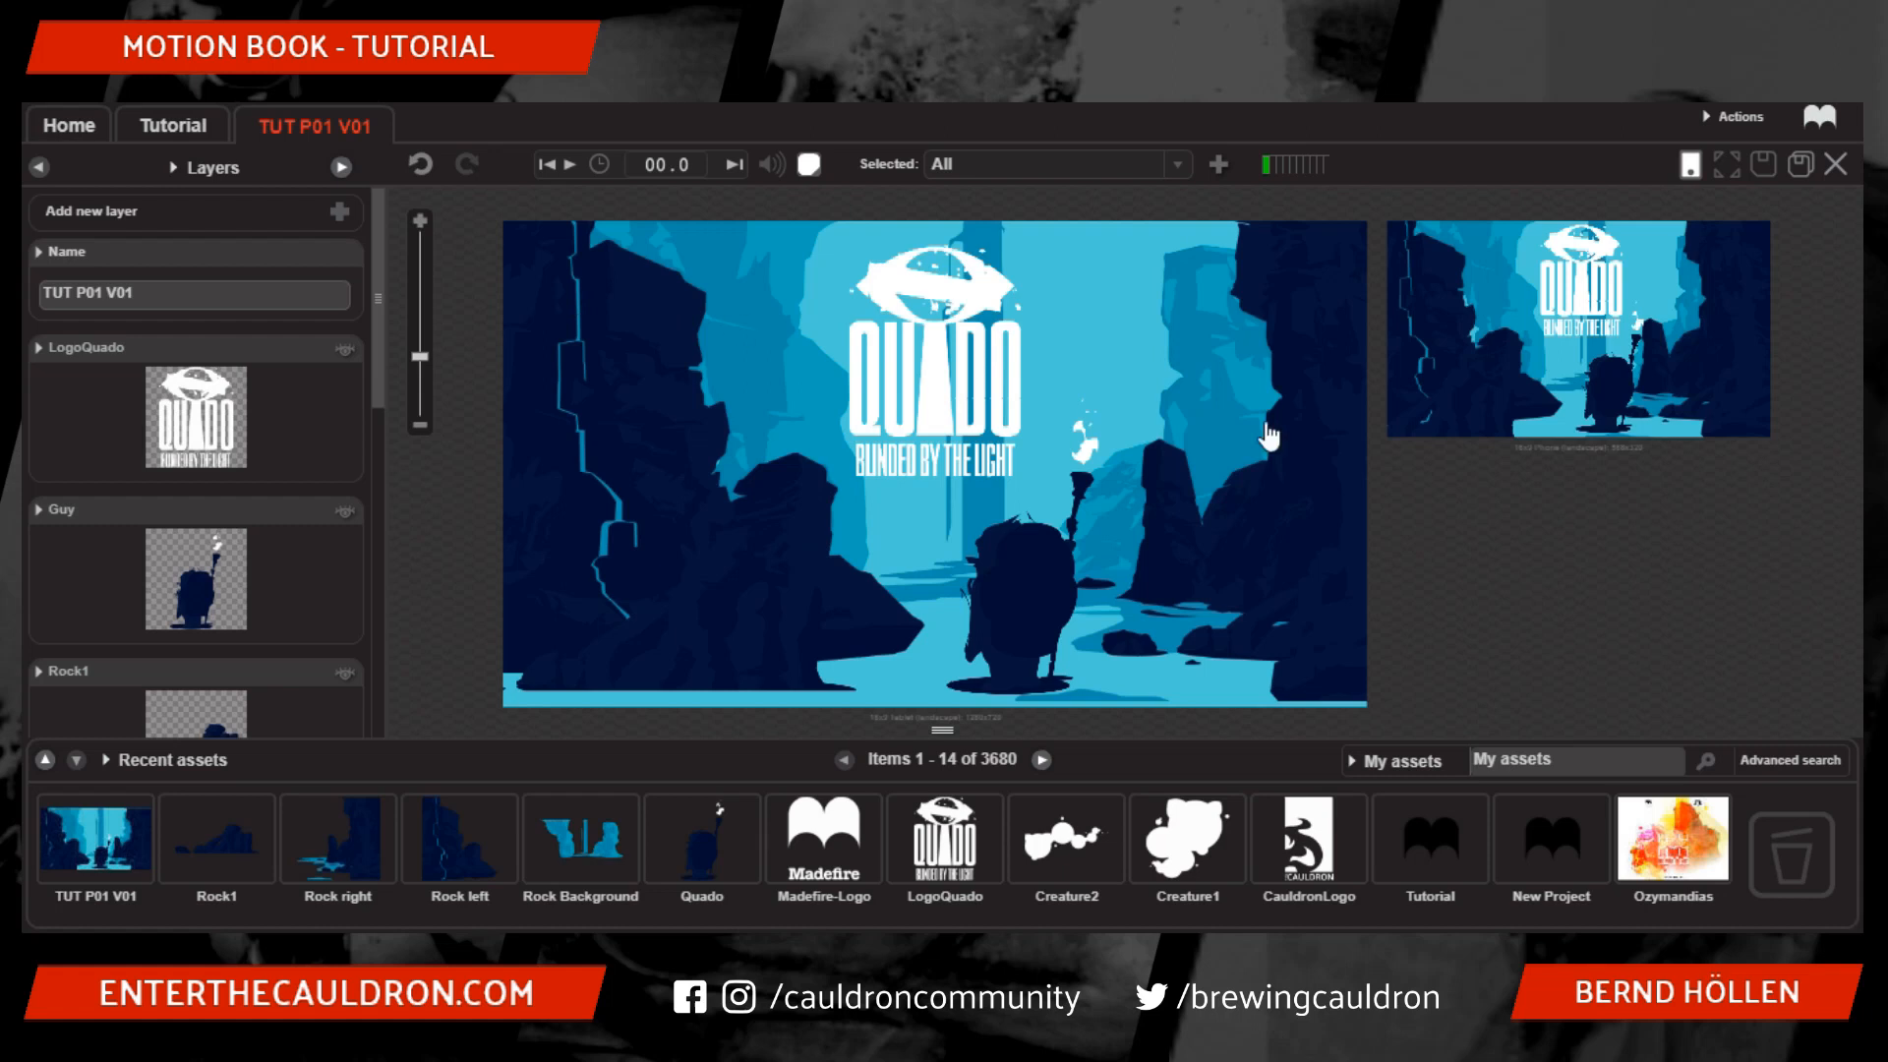
click(1184, 167)
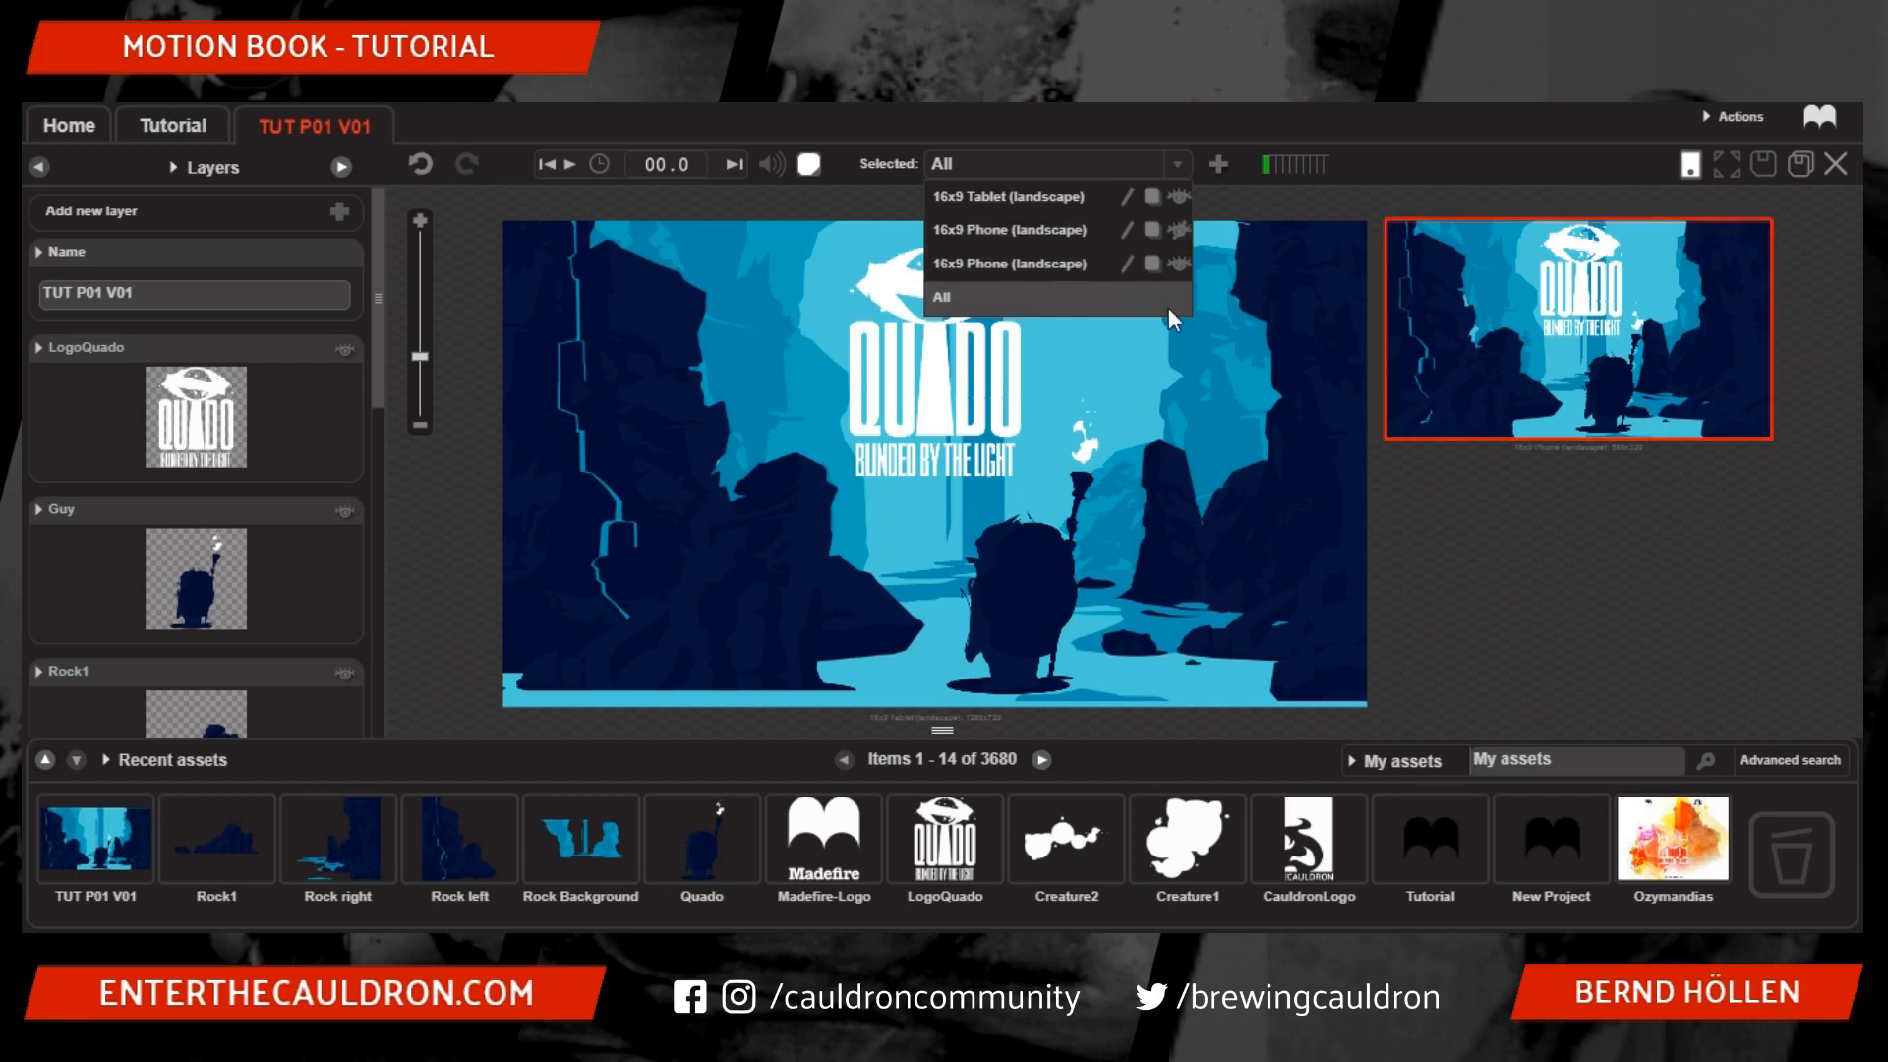
click(1586, 445)
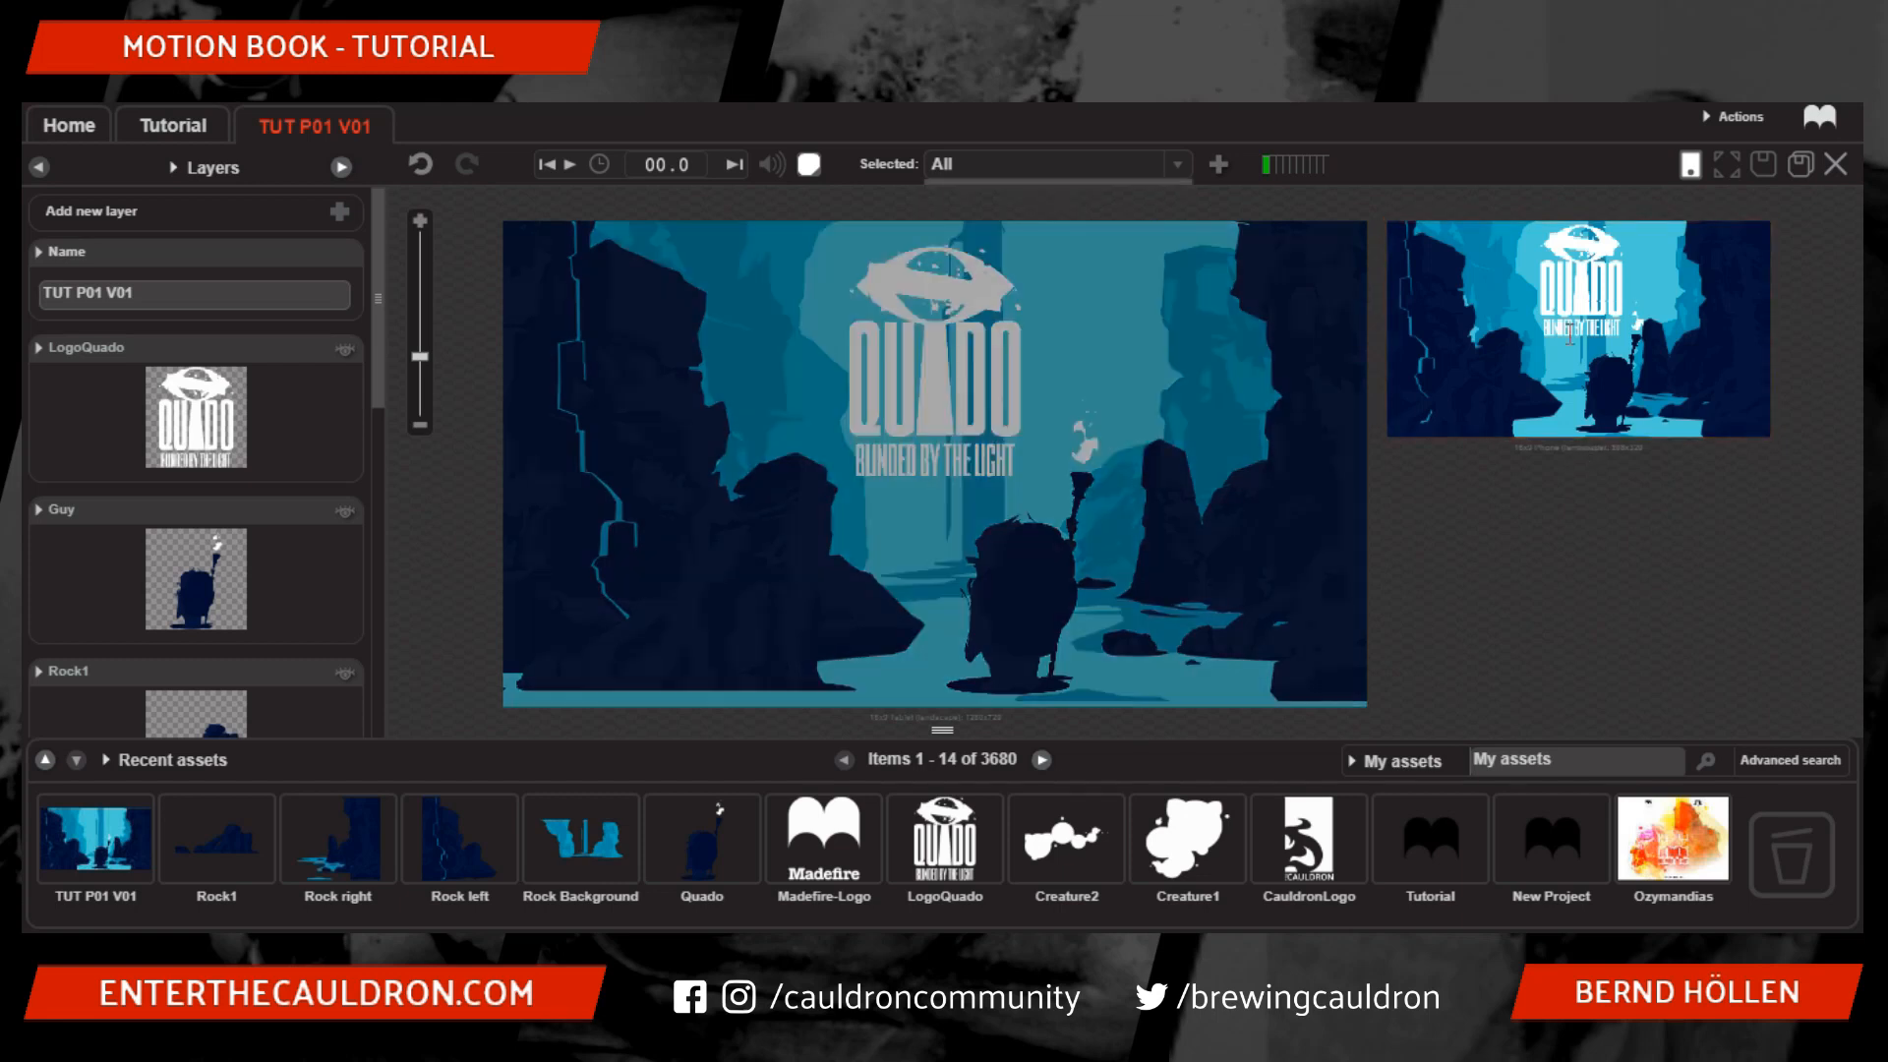
- Duplicate the visible 16x9 Phone (landscape) page size and change the copy to a portrait Store thumb with Crop enabled
click(1185, 167)
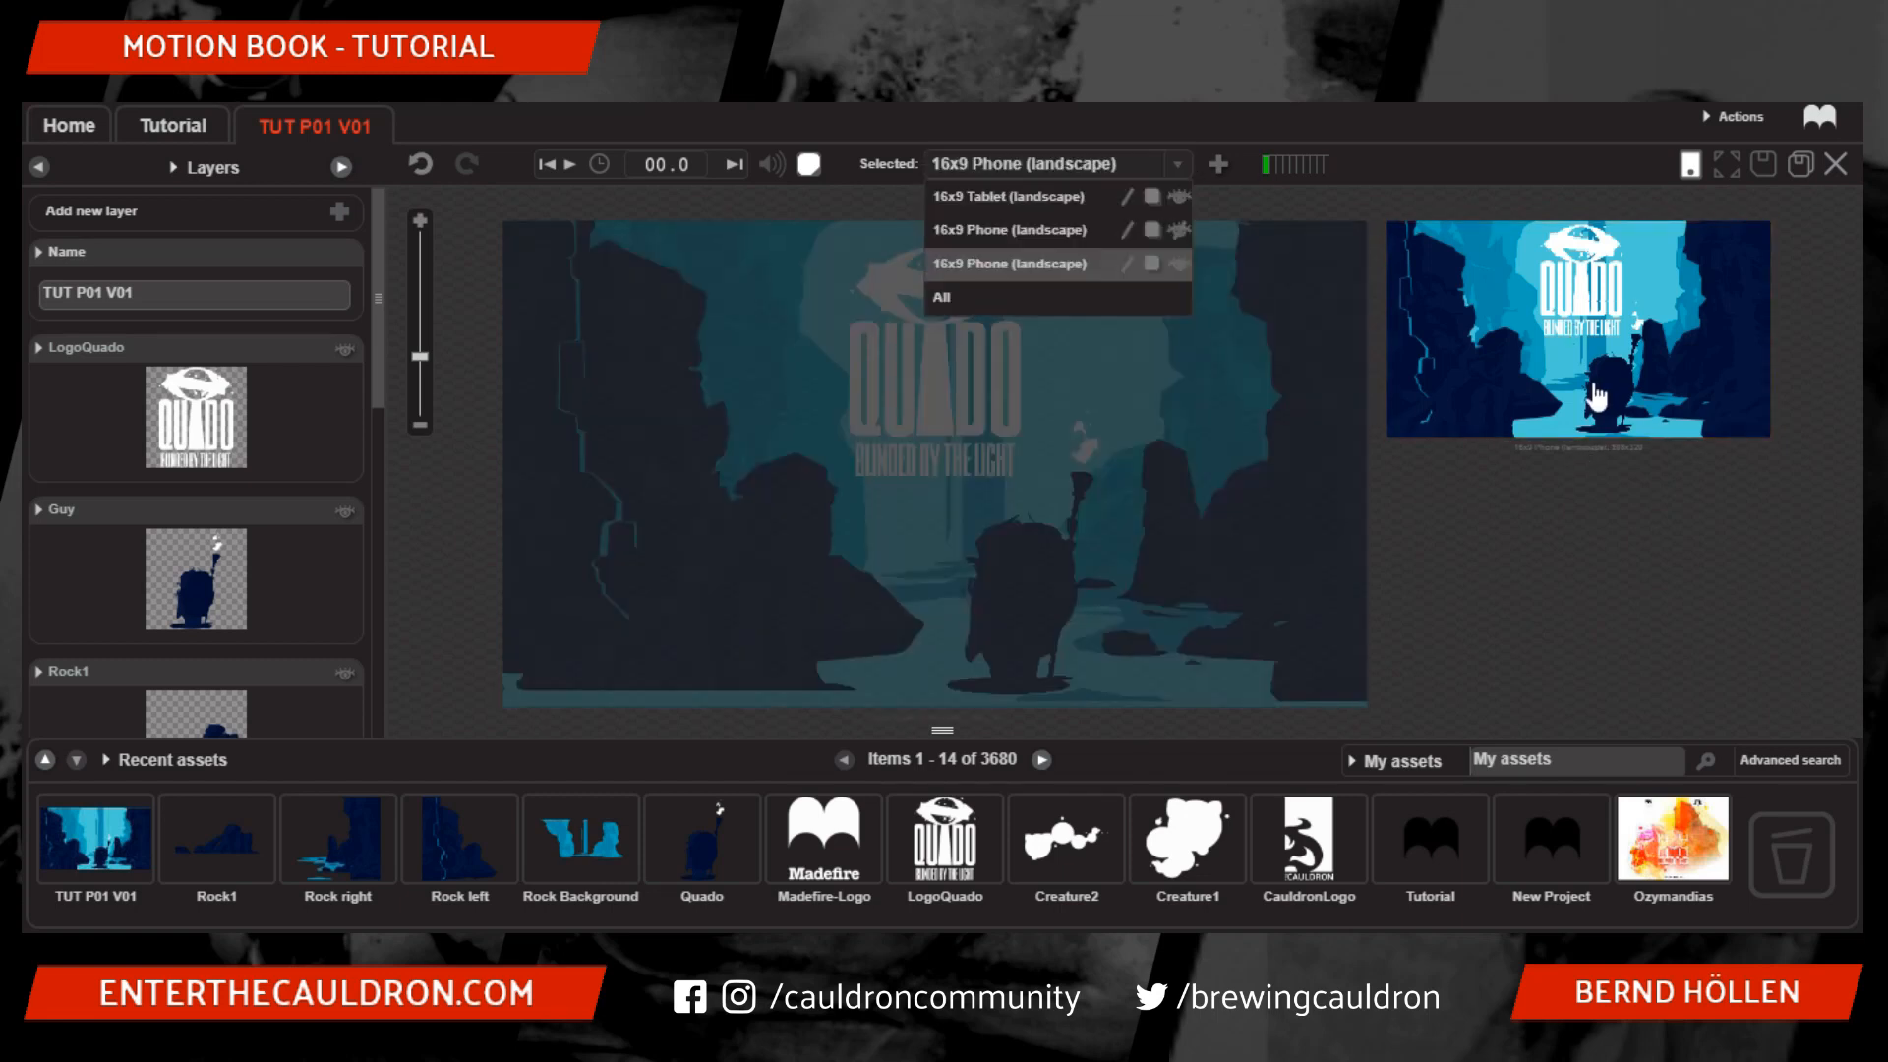
click(1152, 266)
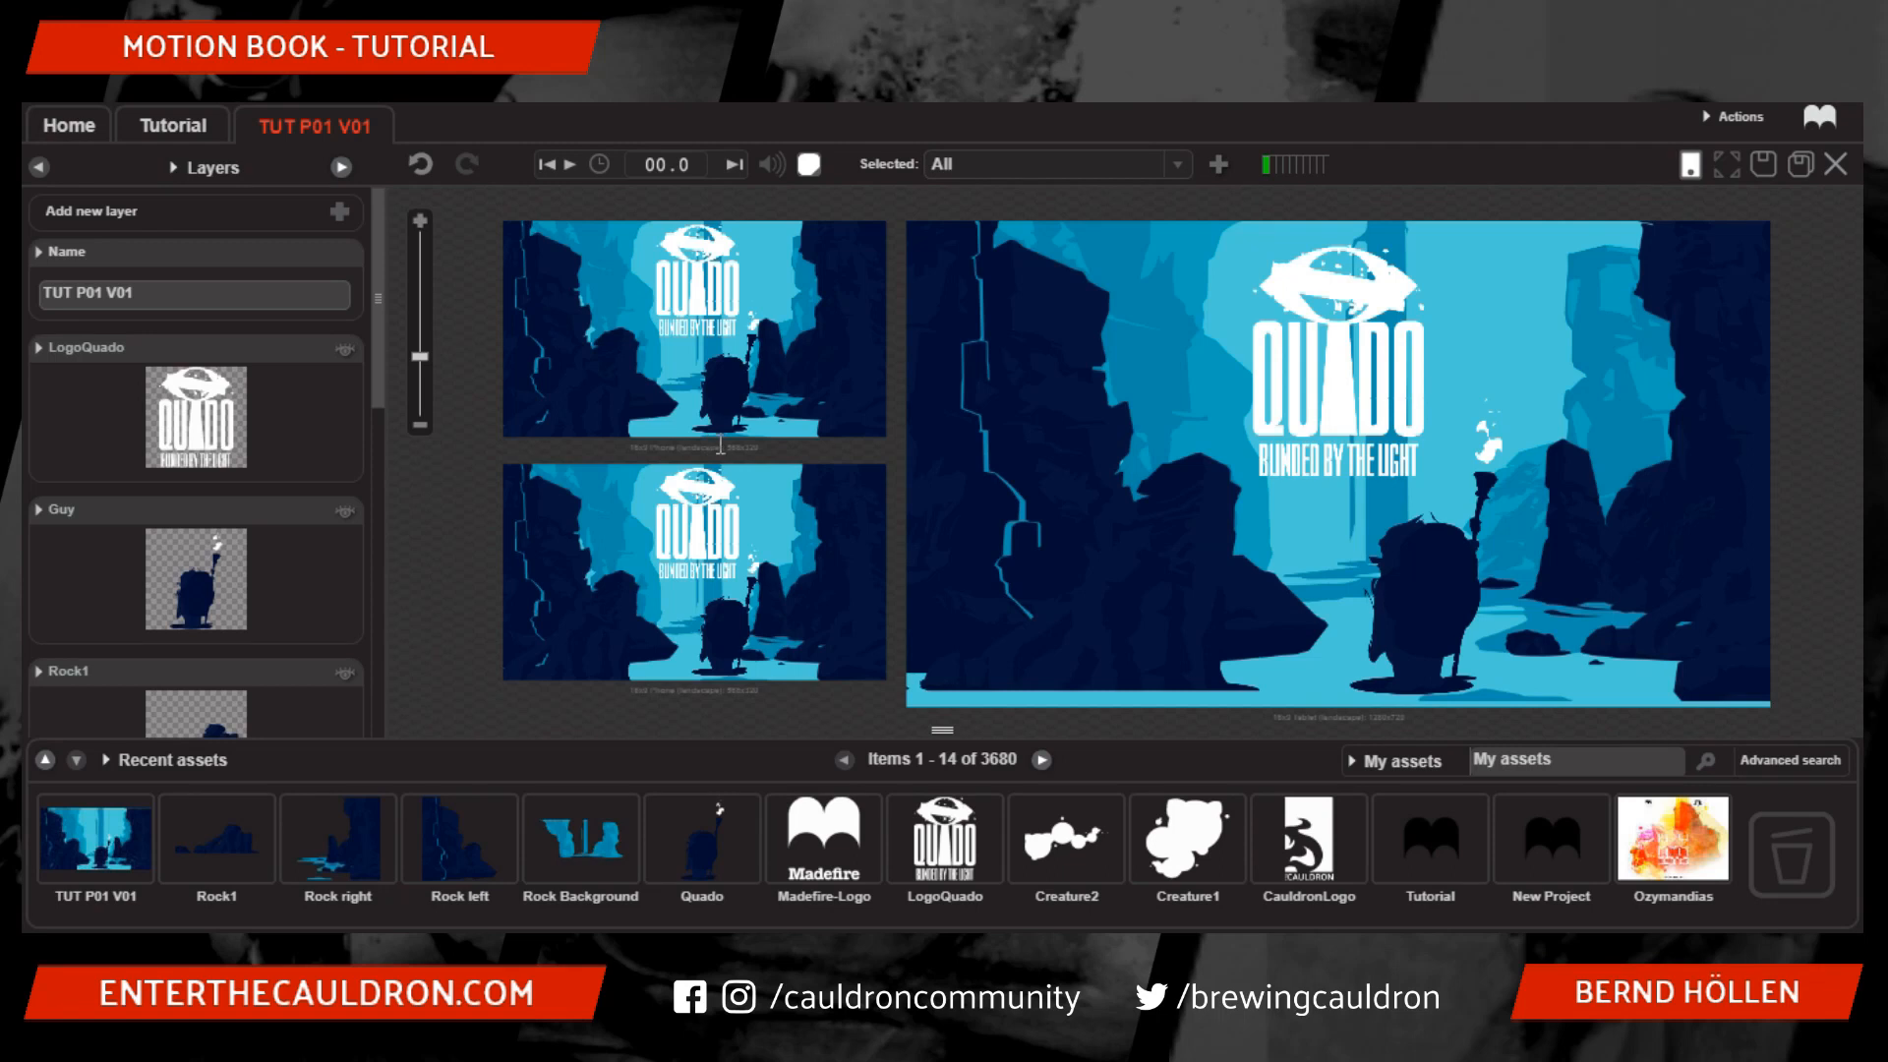
click(721, 443)
click(1178, 167)
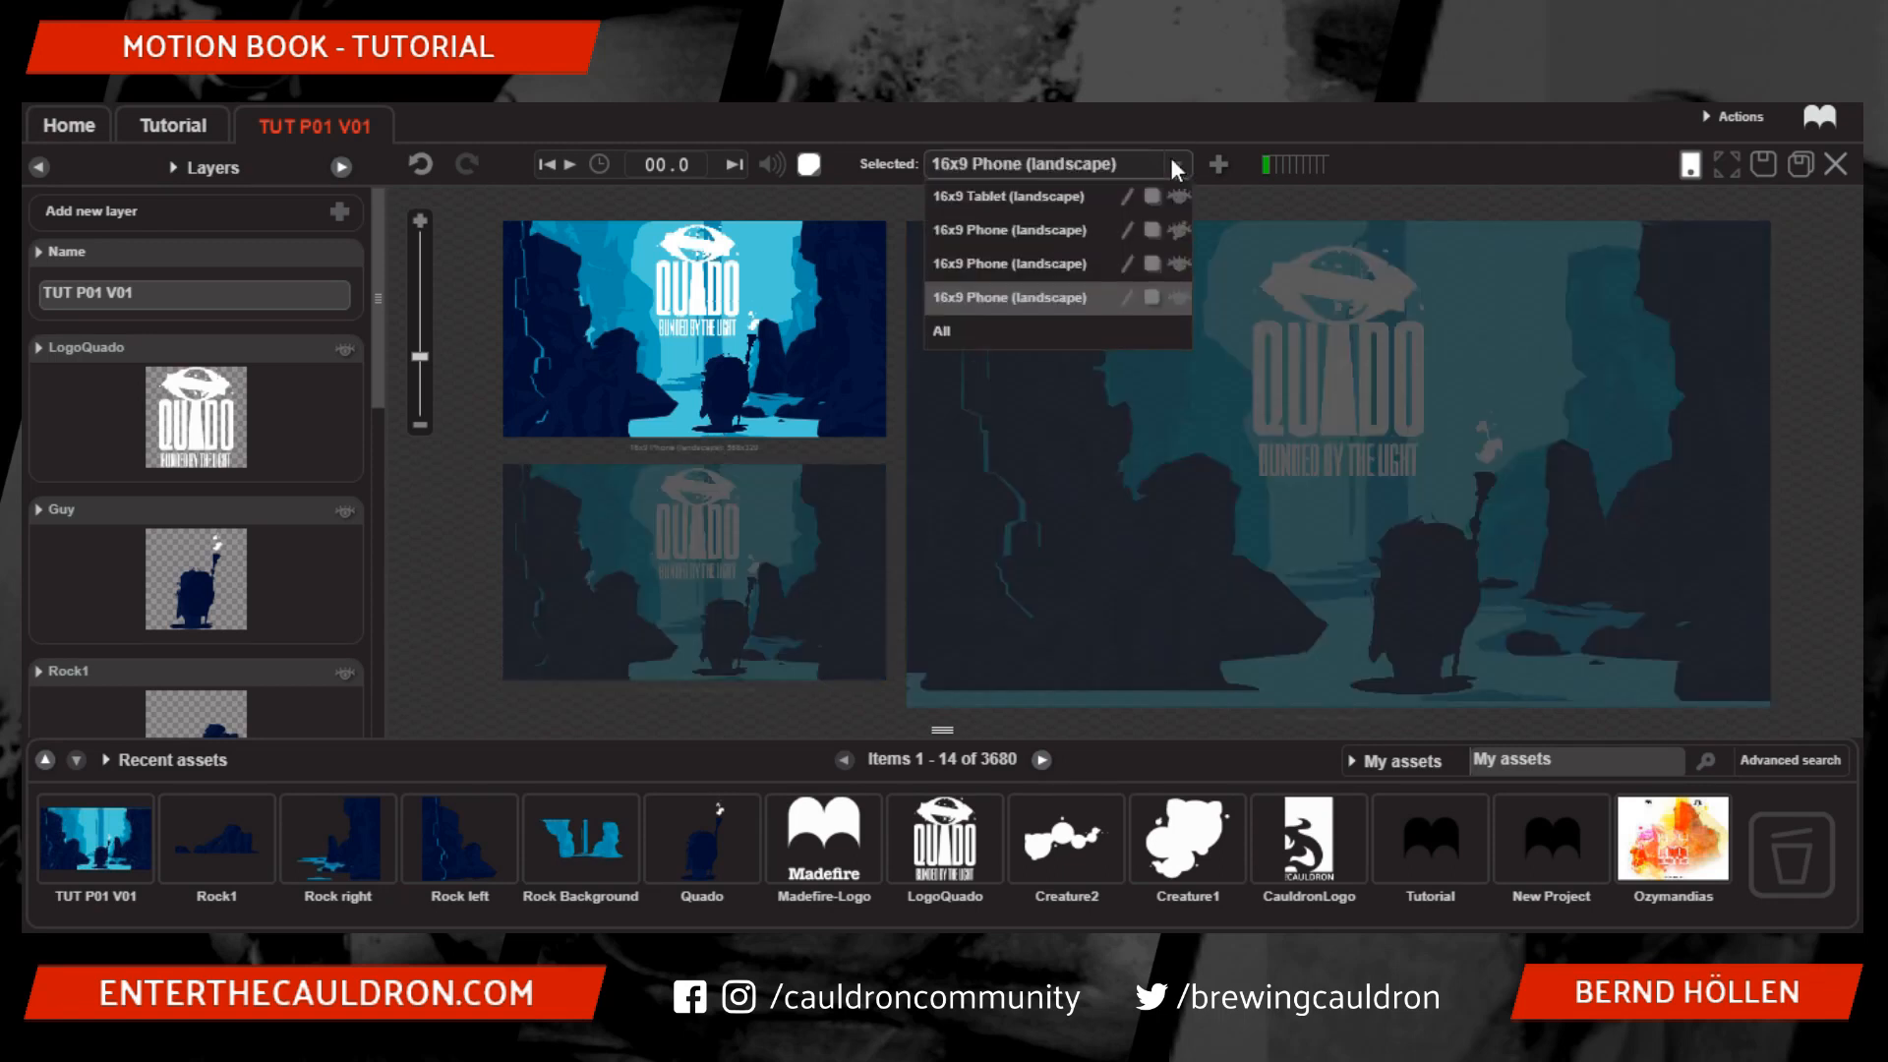
click(1127, 297)
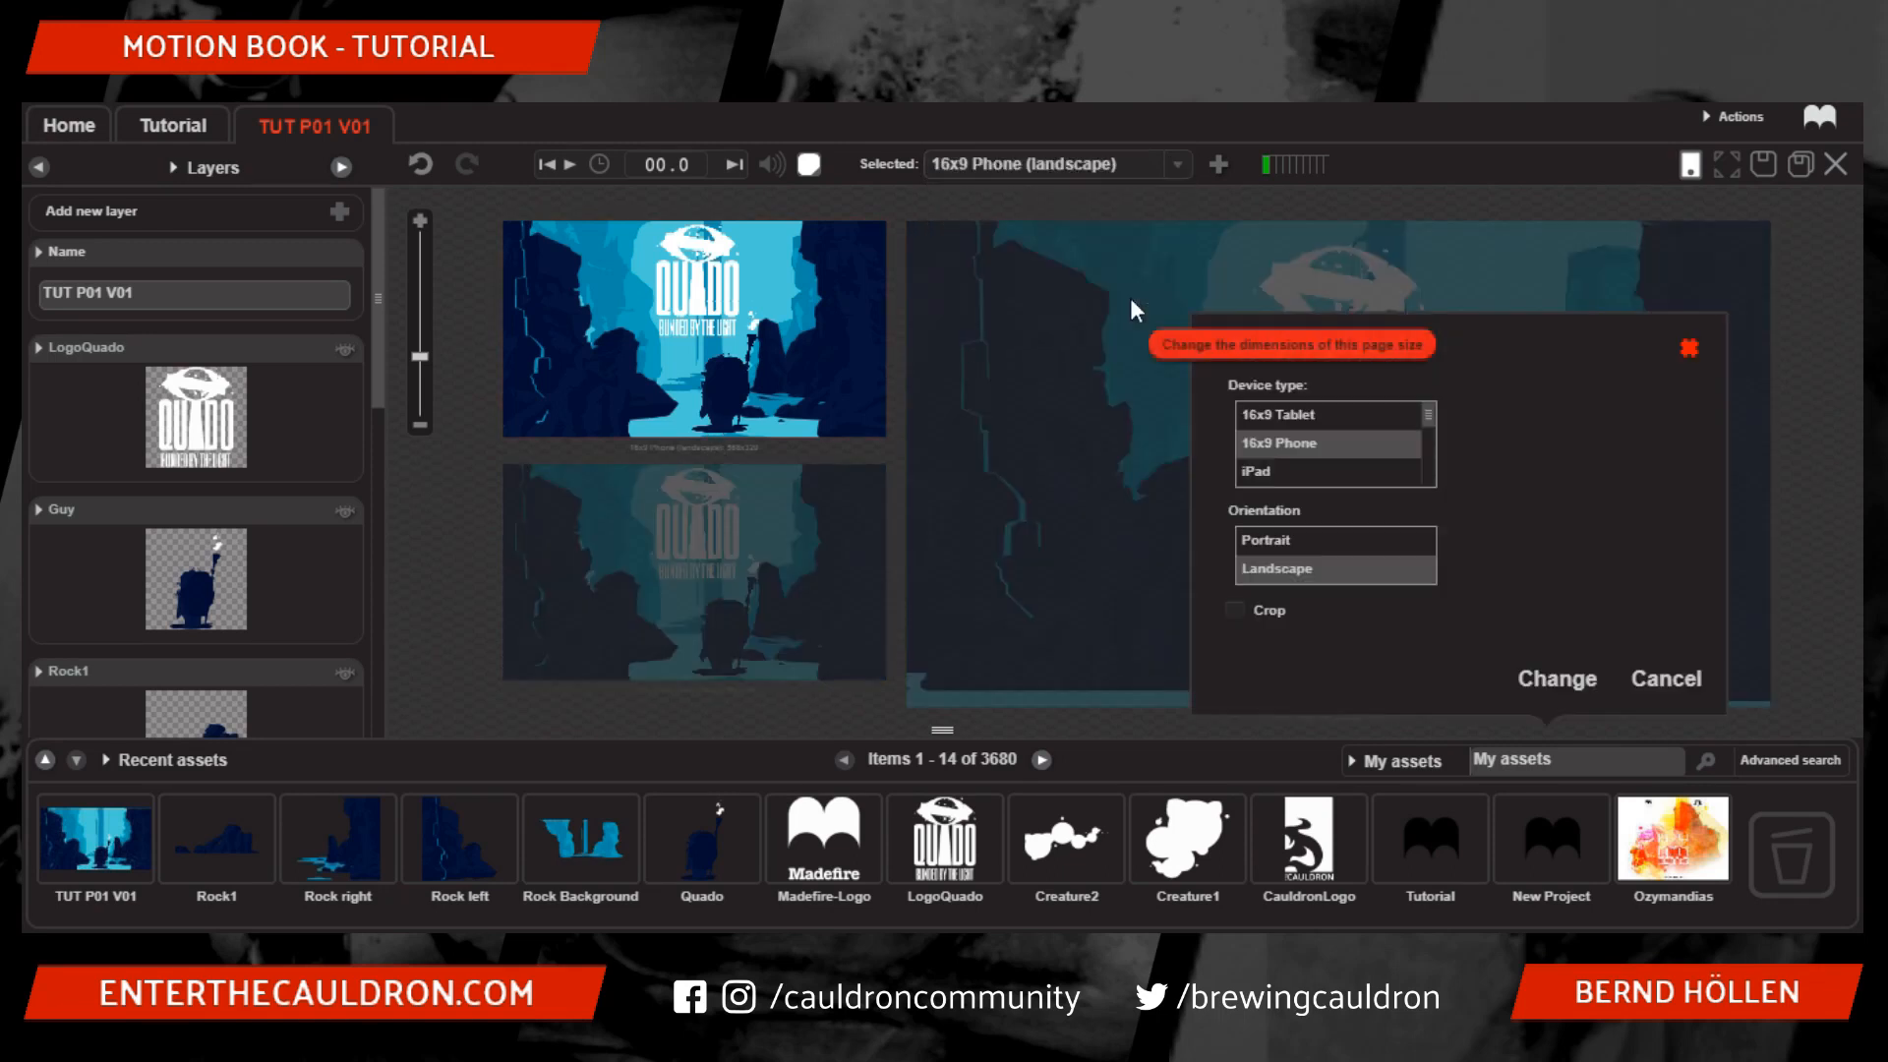
scroll(1259, 451, down, 3)
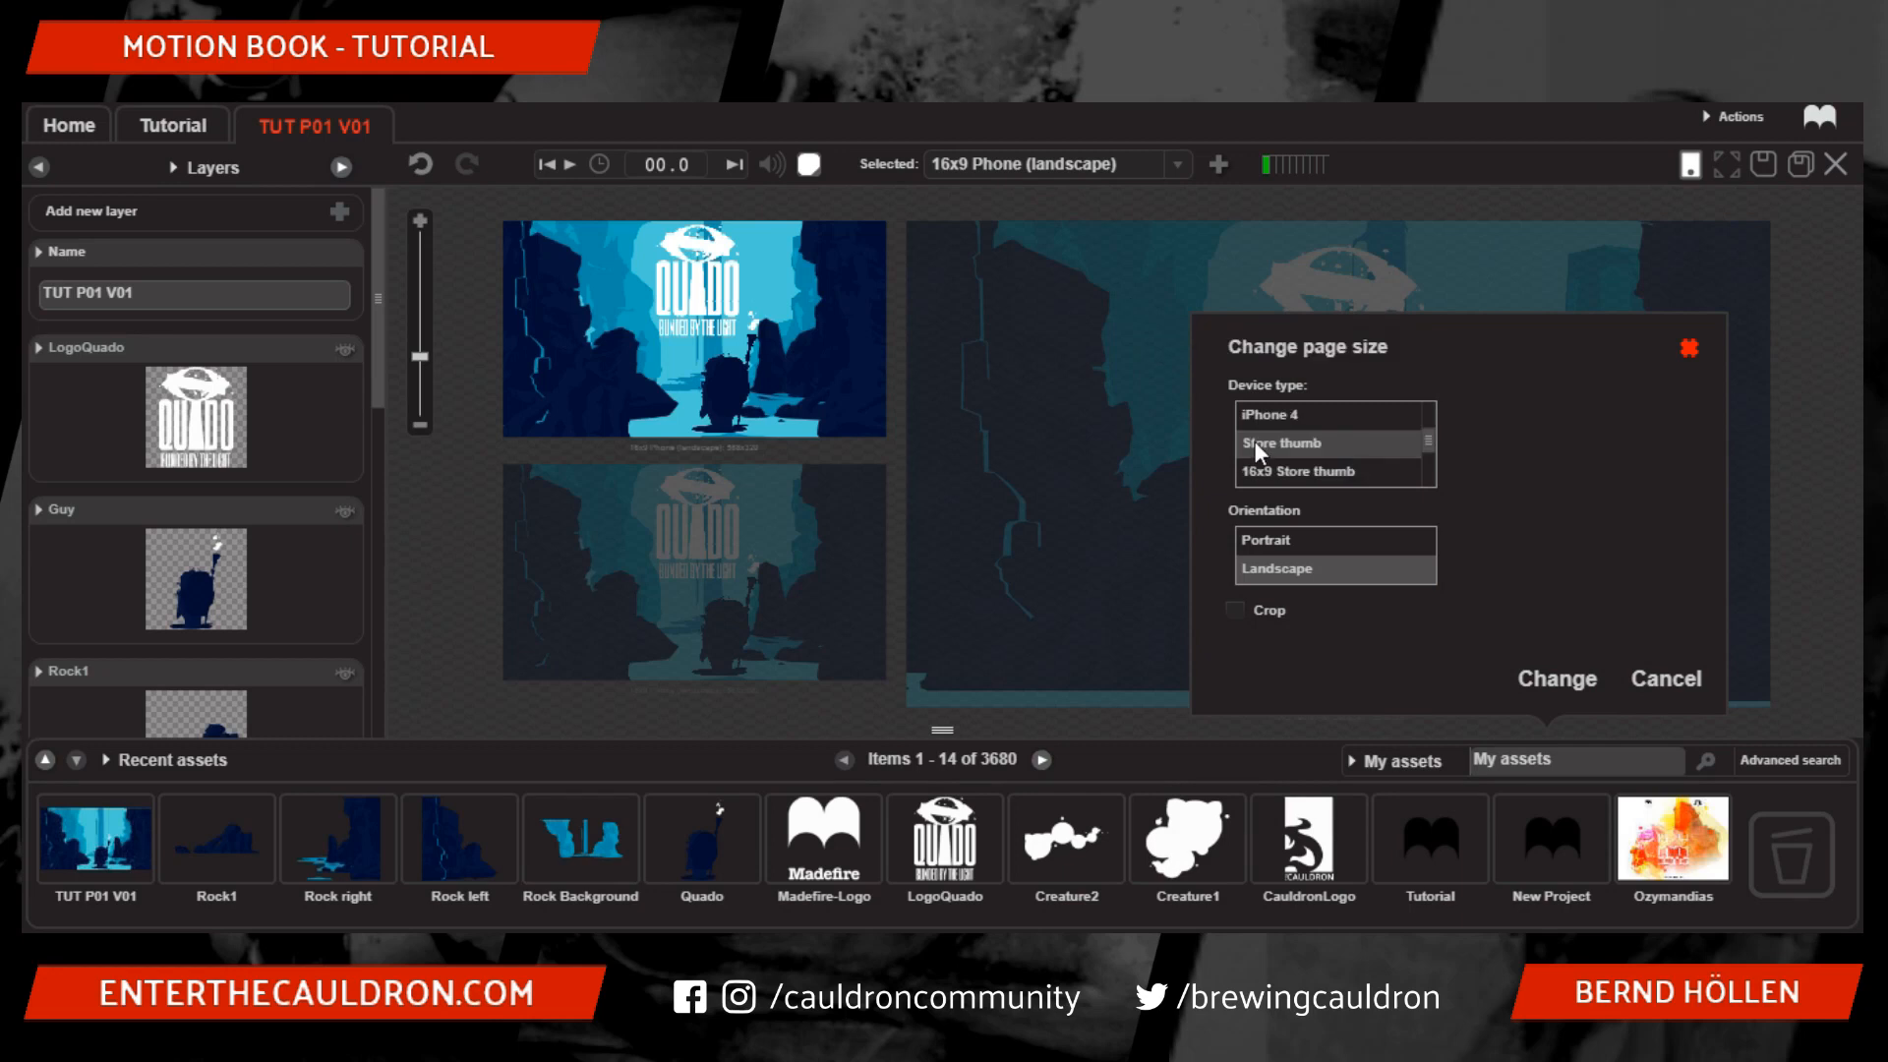
click(1236, 610)
click(1558, 680)
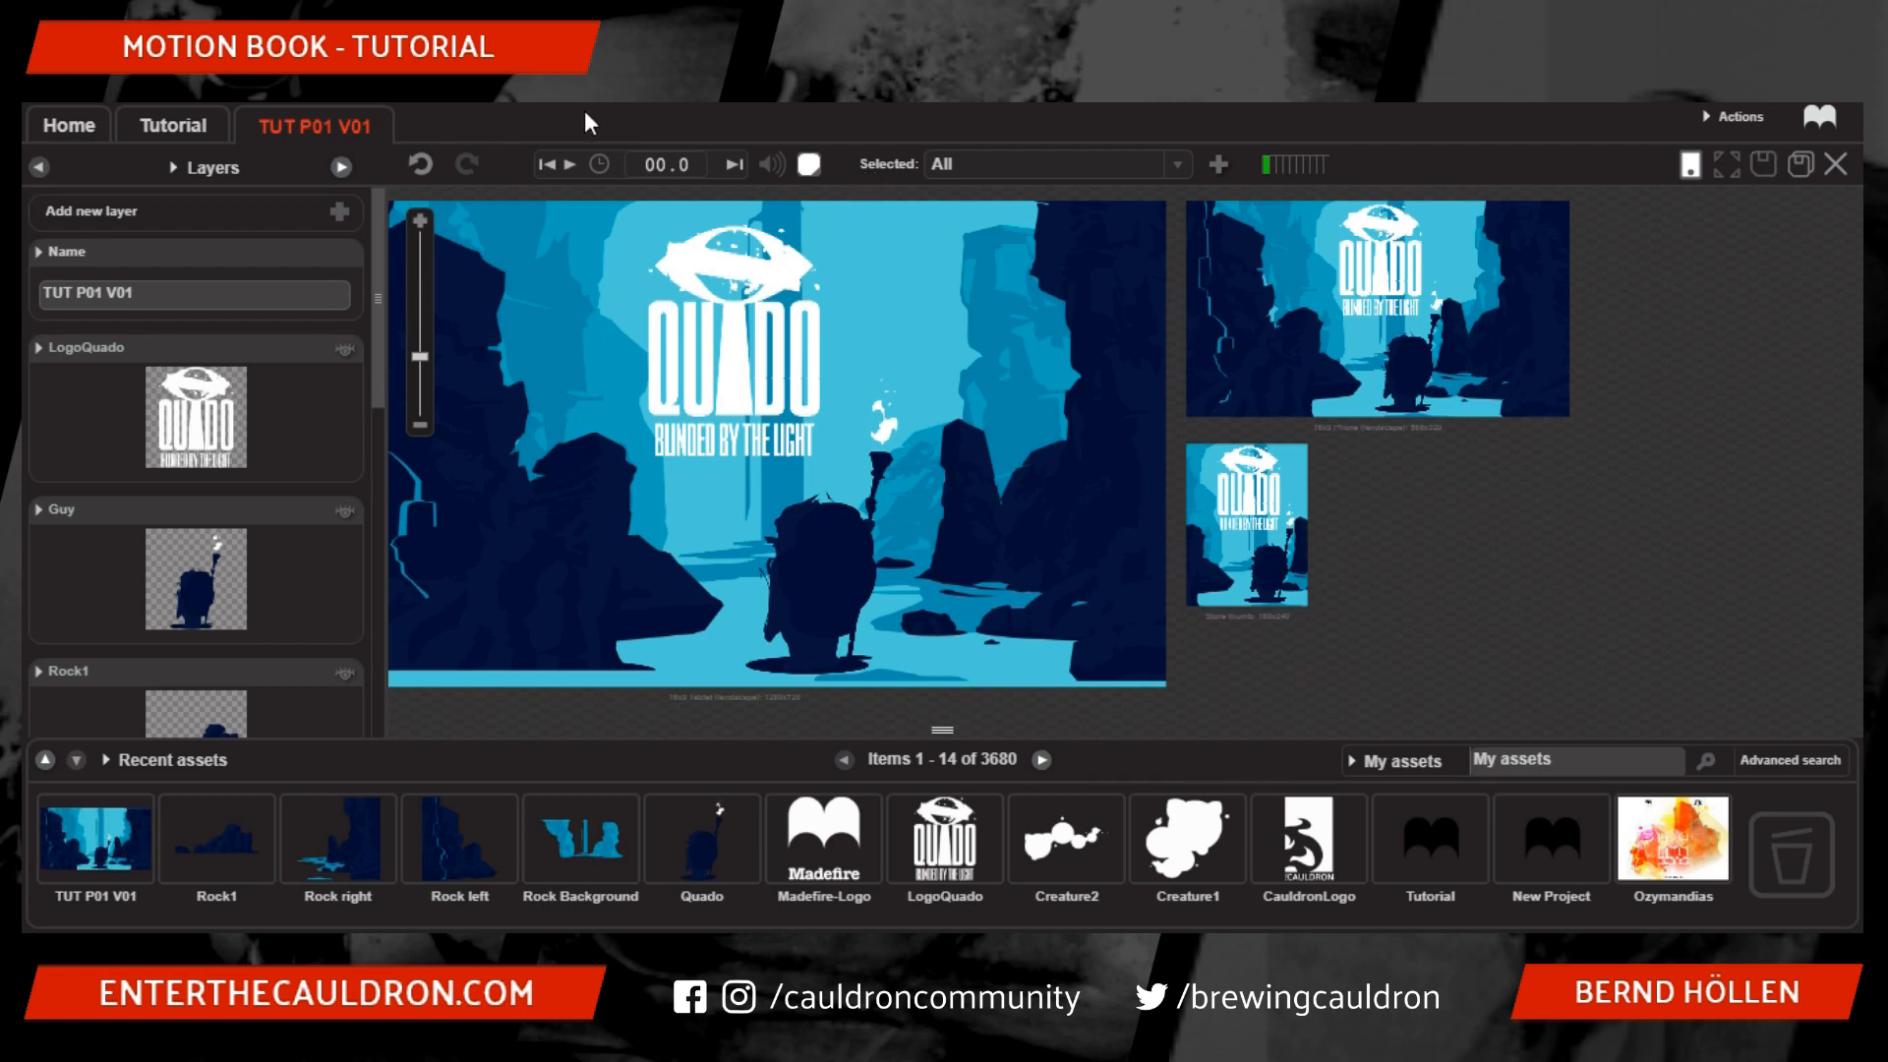
- Remove the outdated TUT P01 V01 page from the Tutorial project, add the page again from the recent assets, and save the project
click(167, 127)
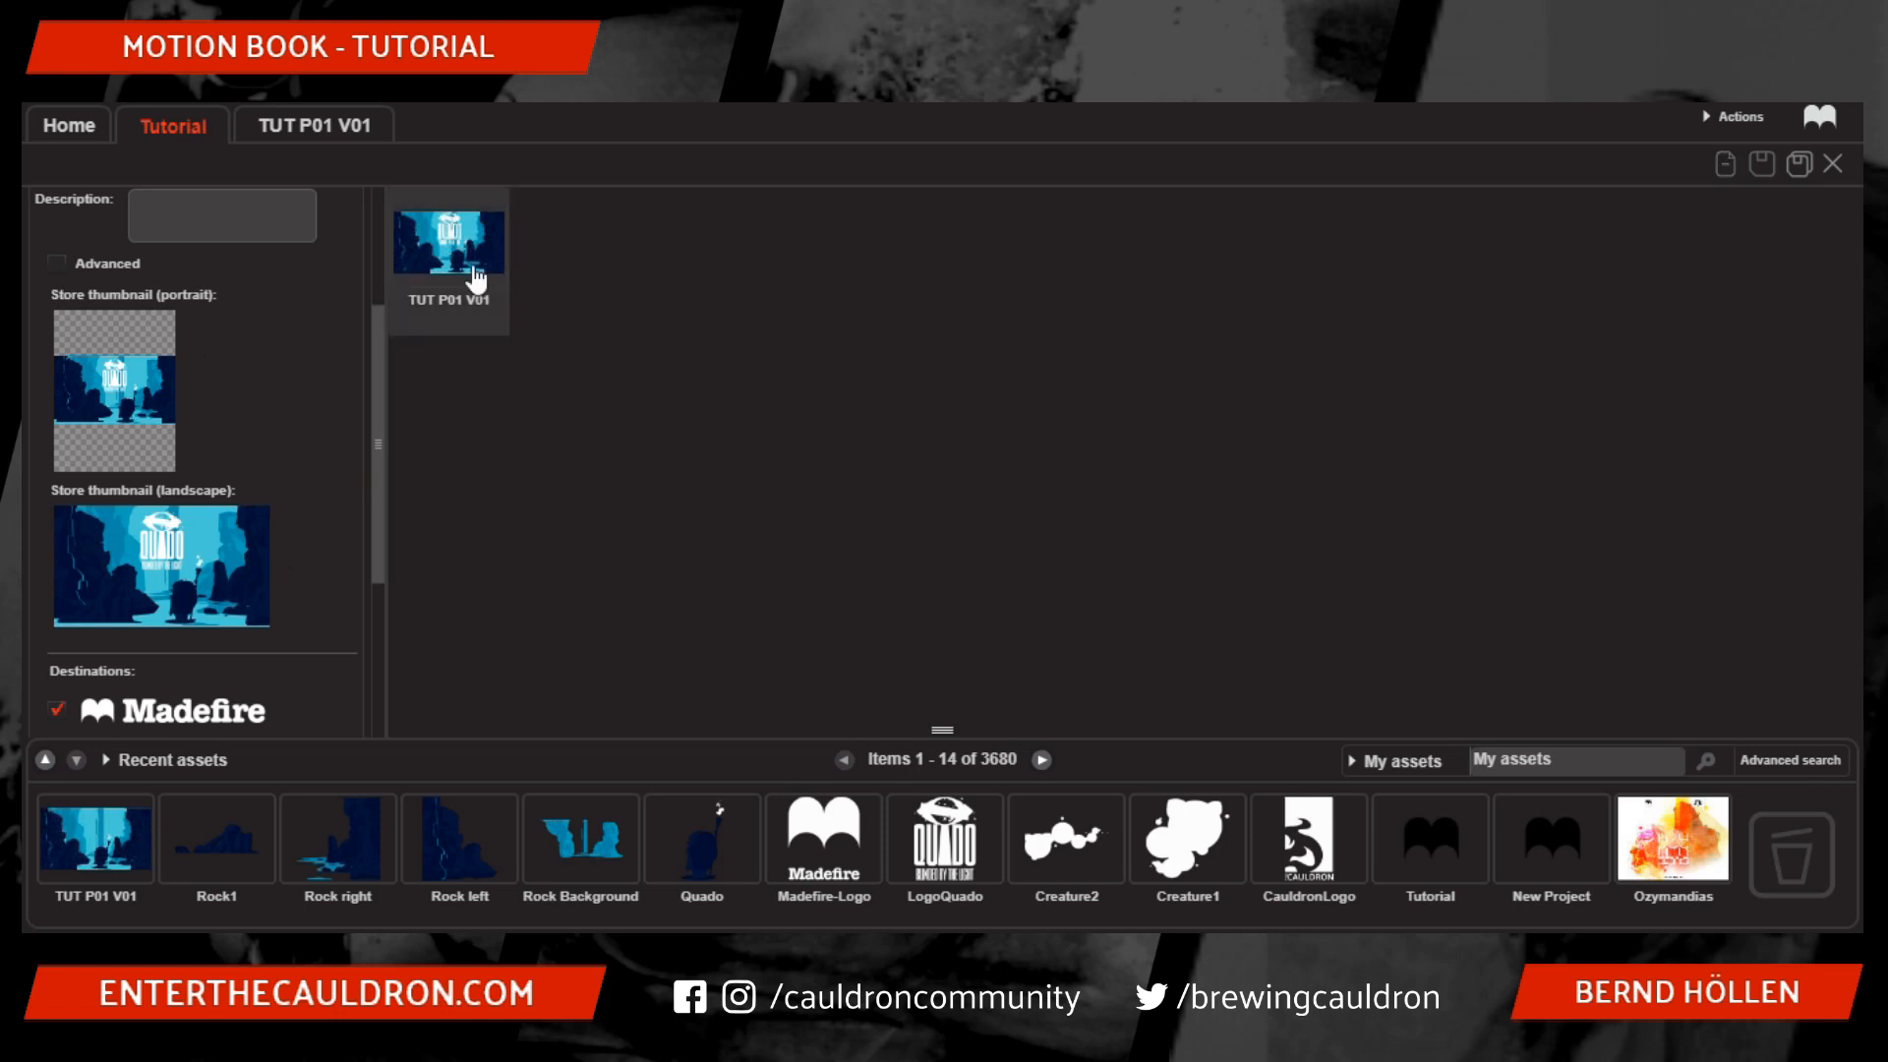
click(1724, 167)
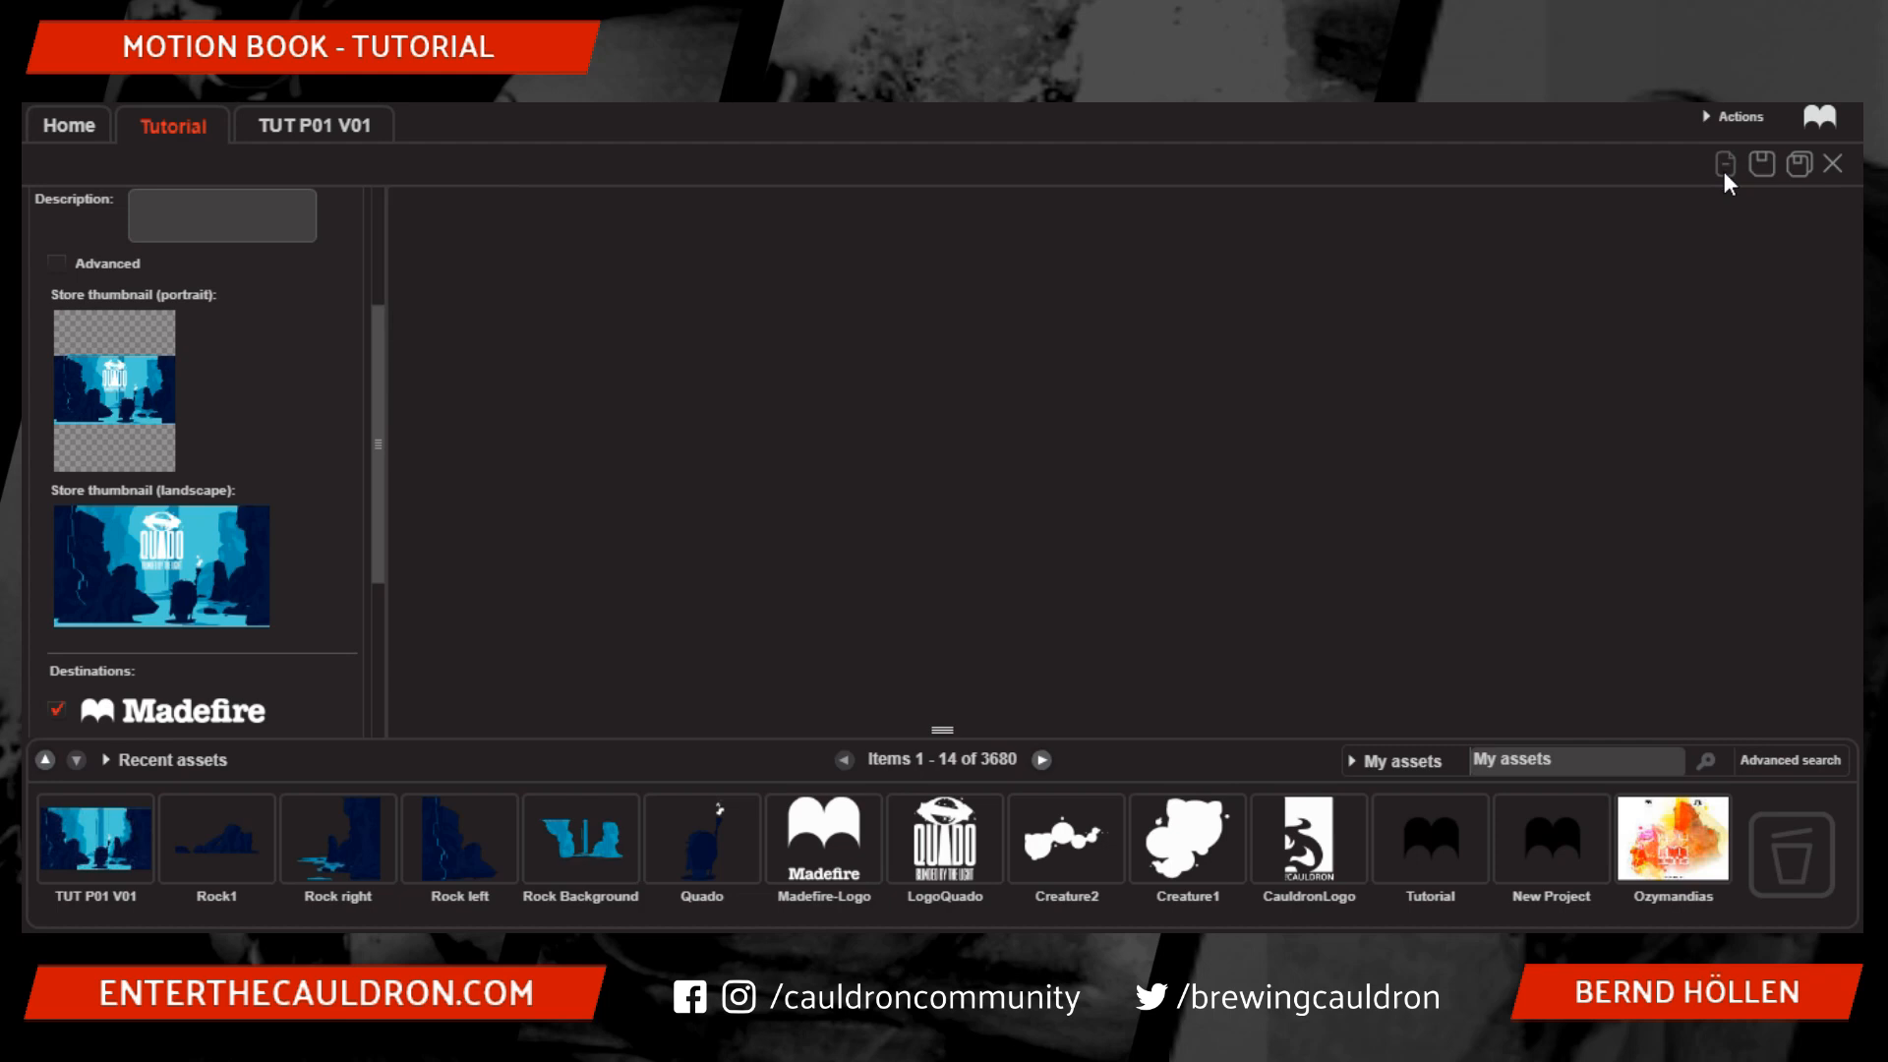
drag(108, 836, 560, 457)
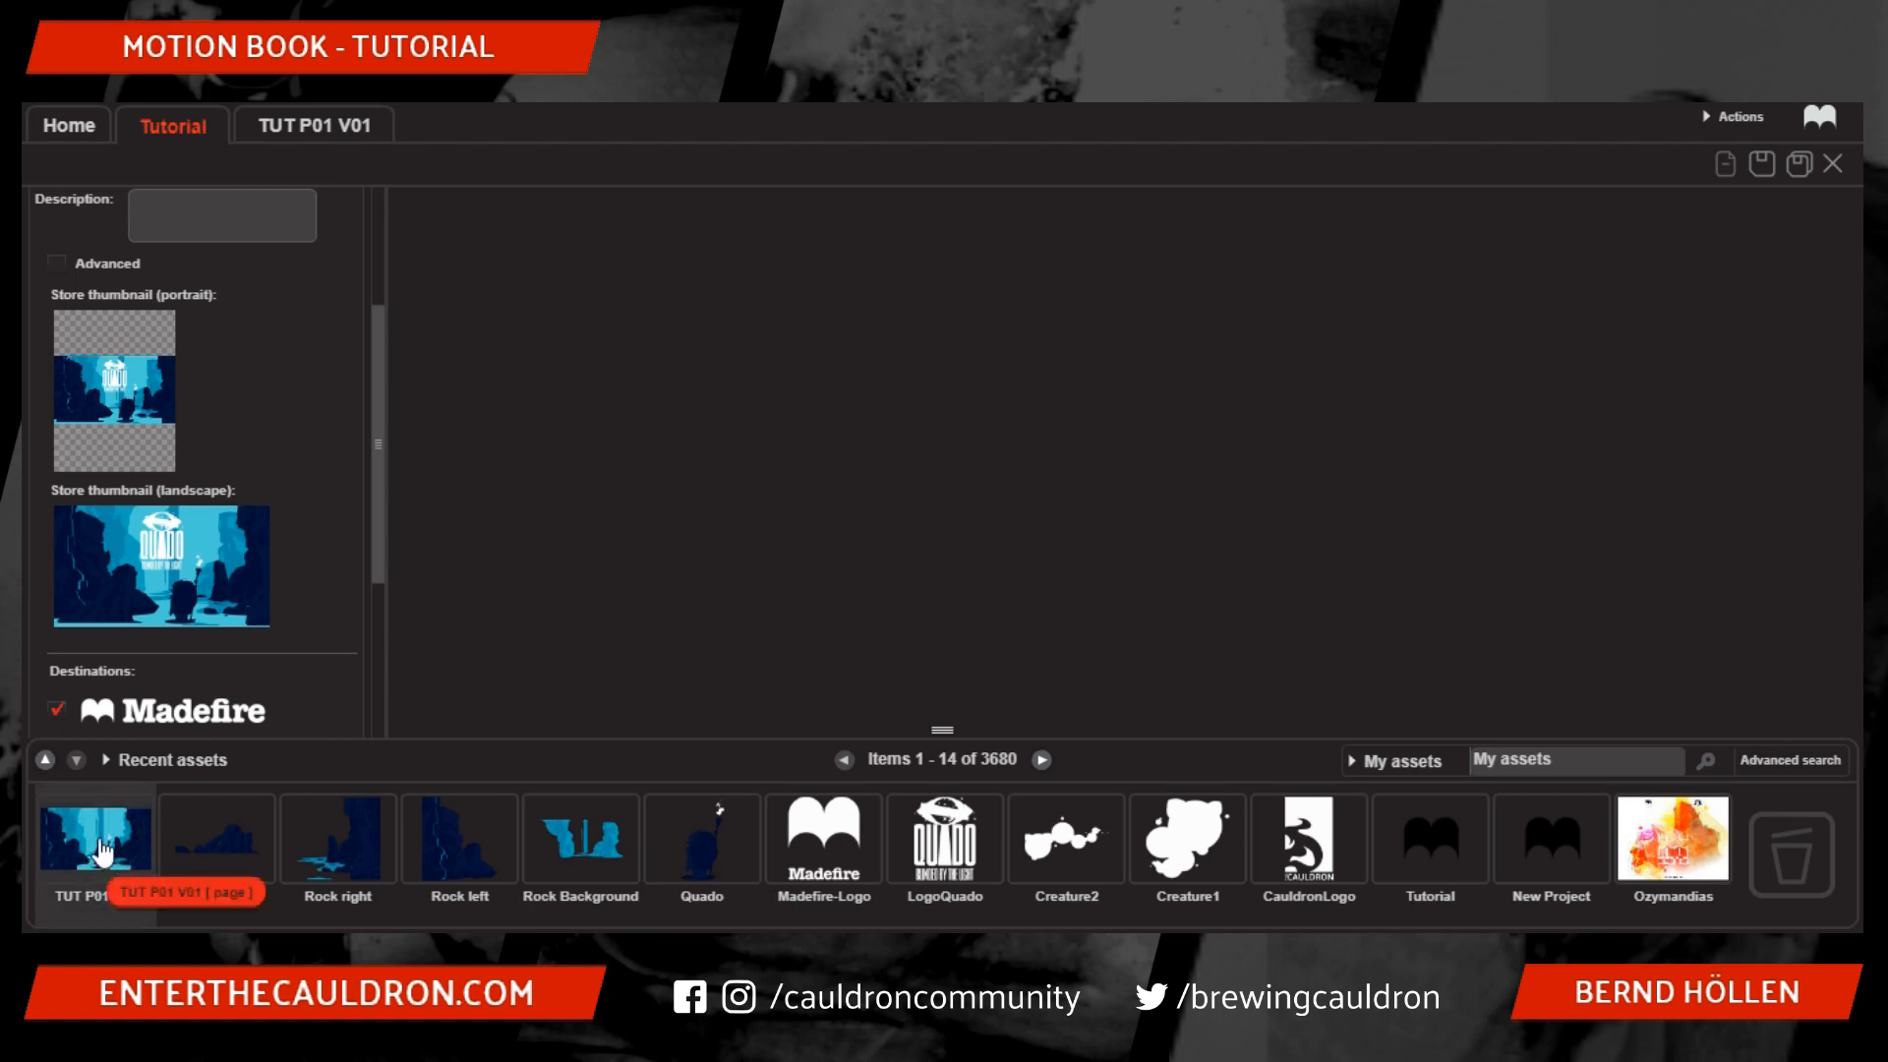
drag(109, 844, 597, 322)
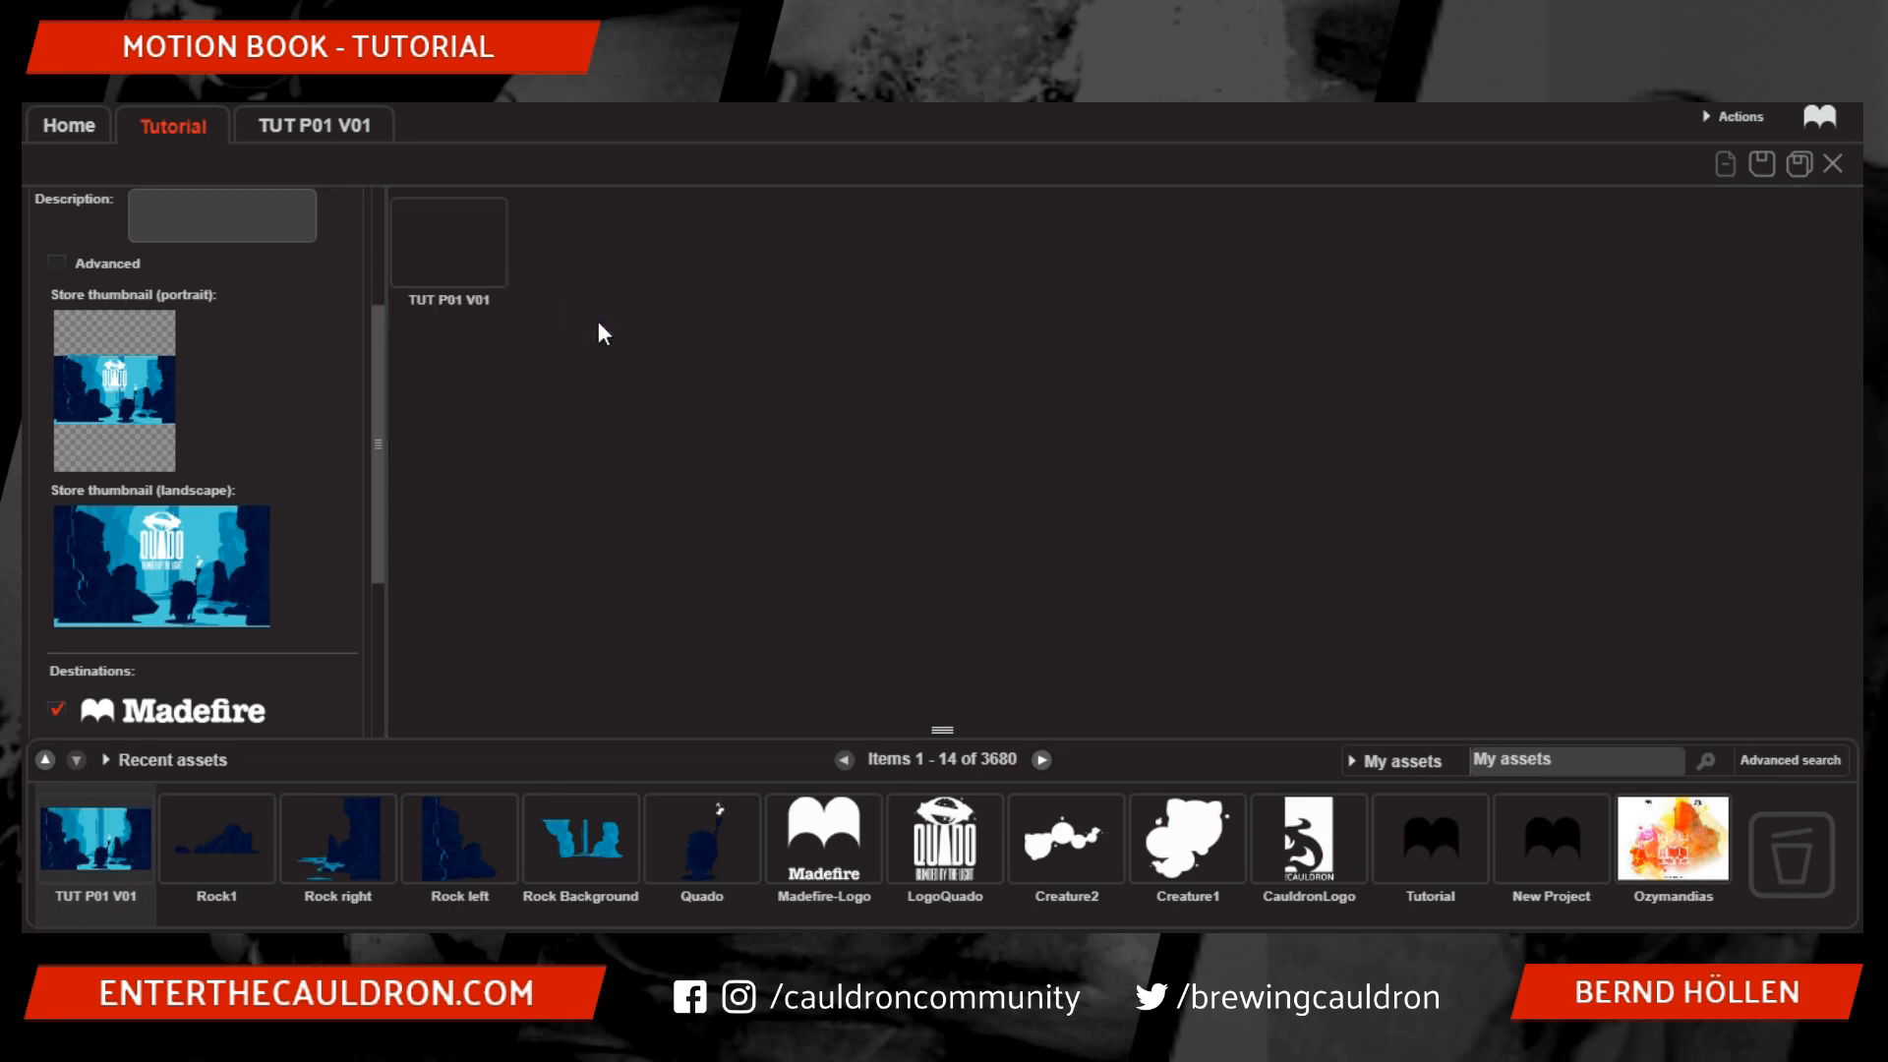
click(1767, 164)
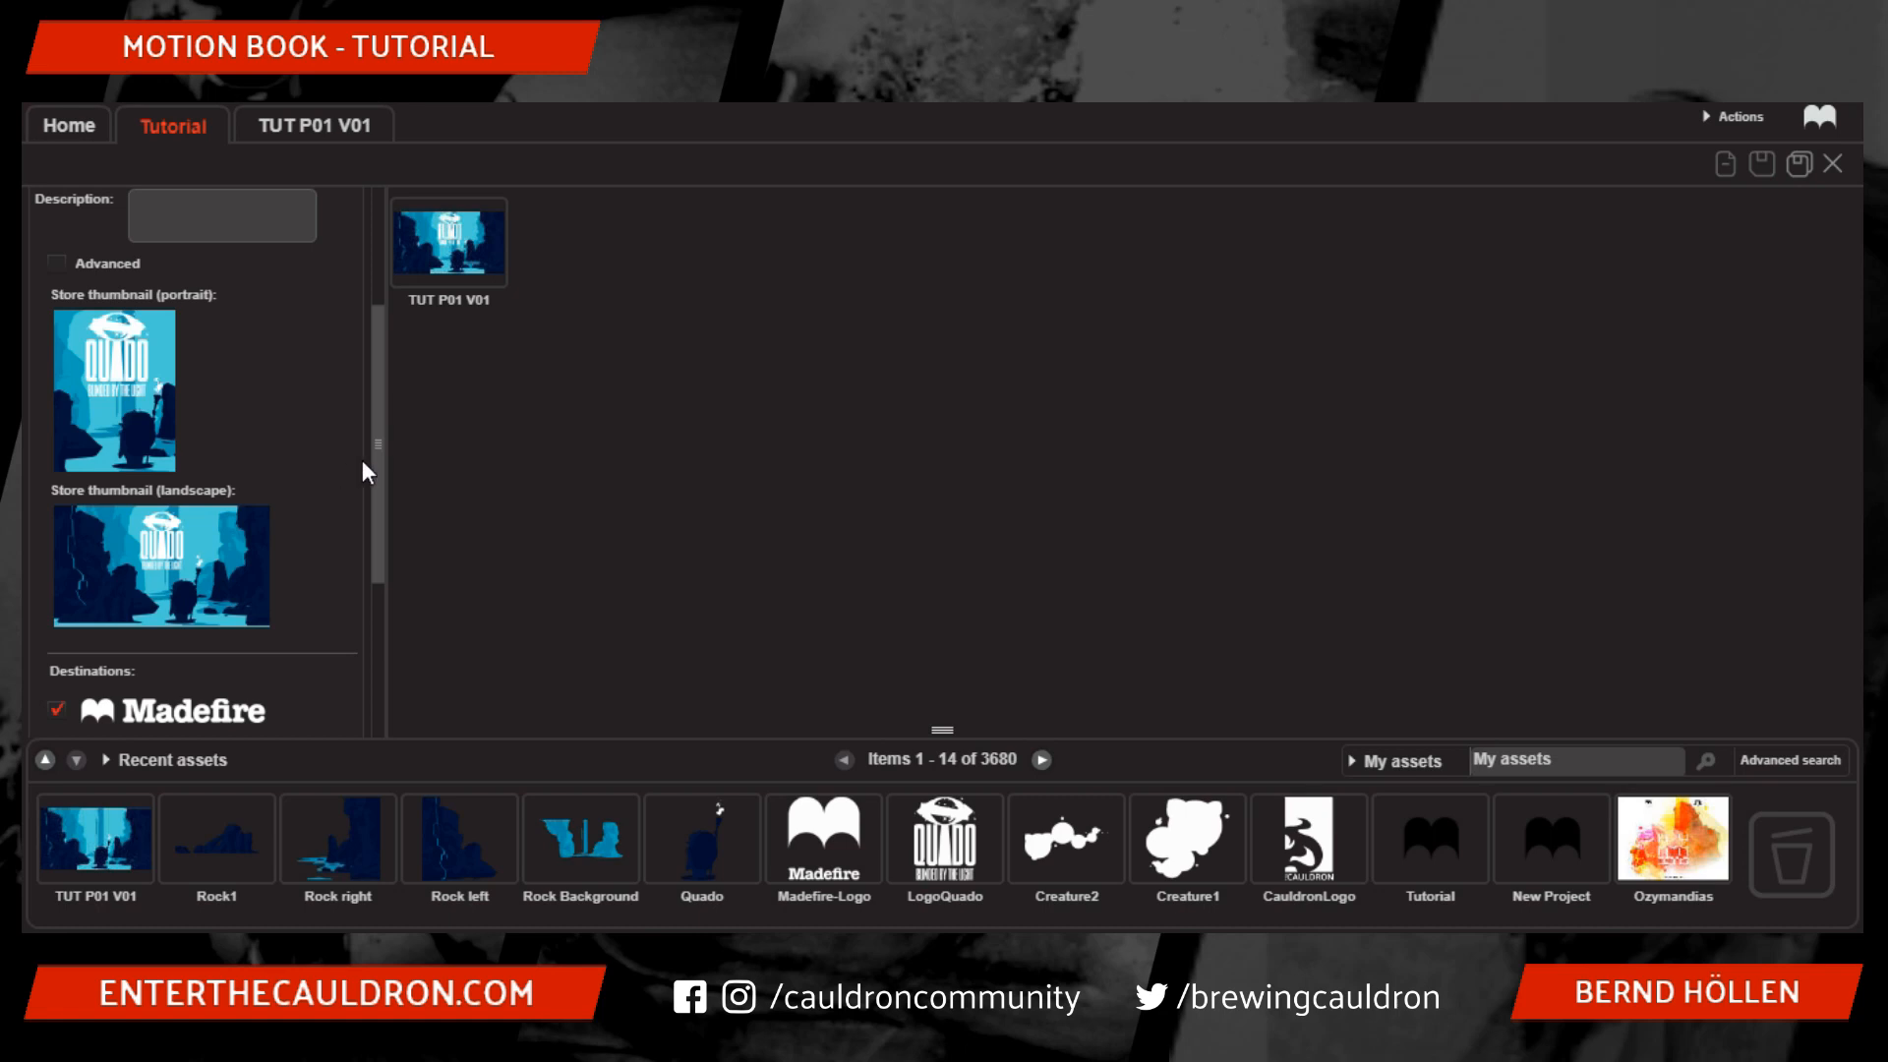
- Upload the Tutorial project to Madefire in the Mobile and Web formats and follow the deployment log
scroll(363, 458, down, 5)
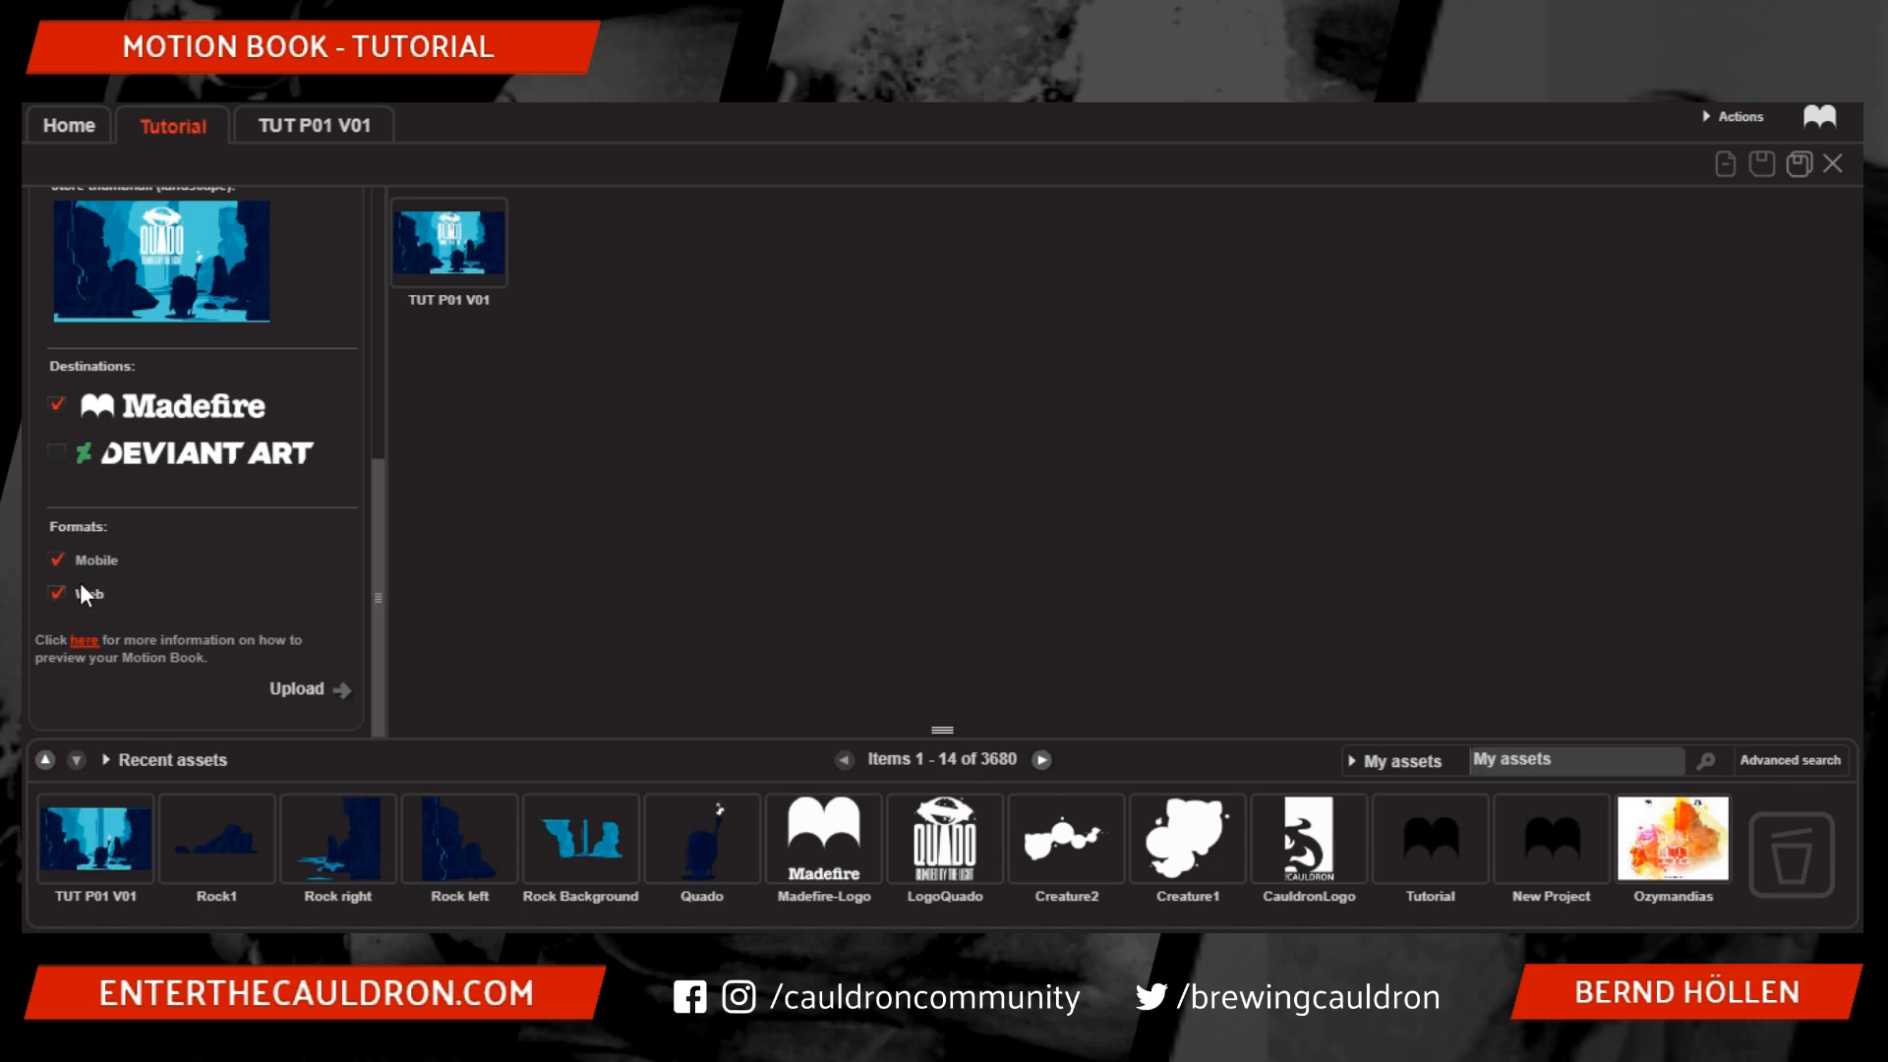
click(305, 689)
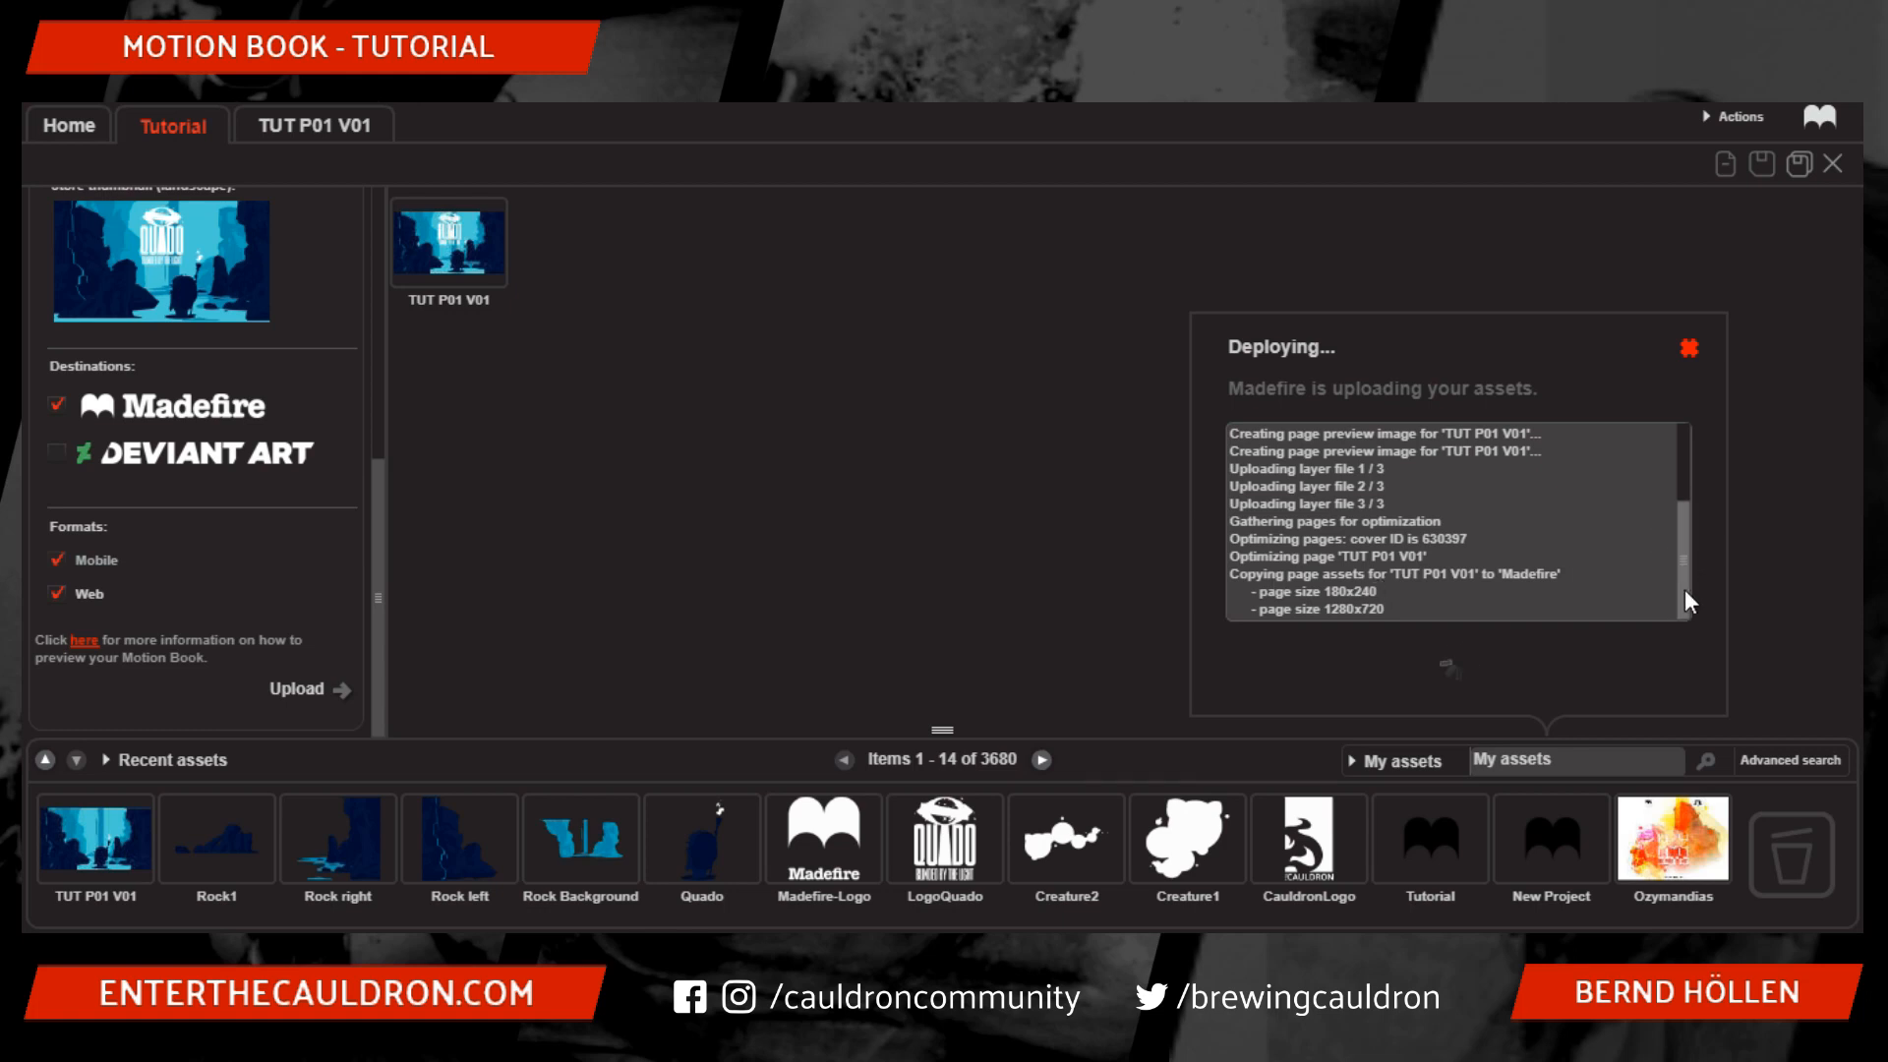
drag(1384, 605, 1231, 561)
click(1386, 559)
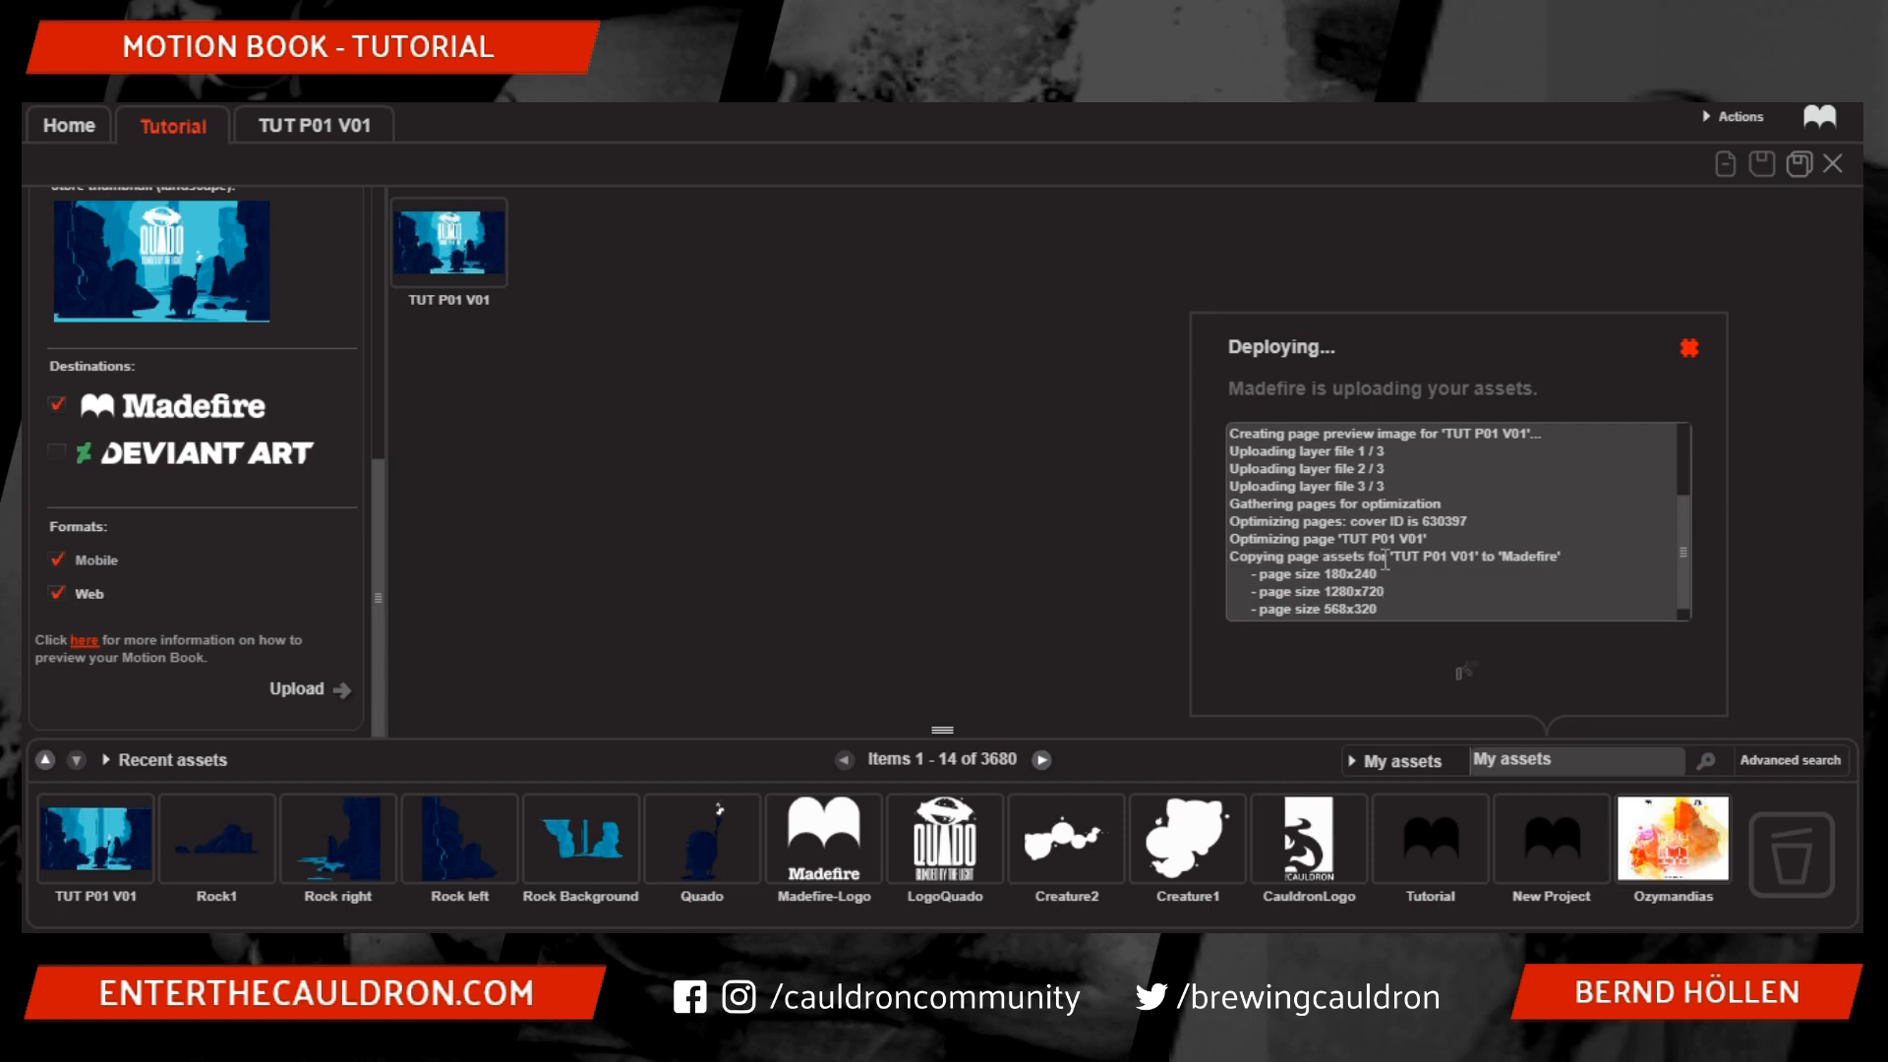
drag(1401, 504, 1475, 524)
click(1475, 523)
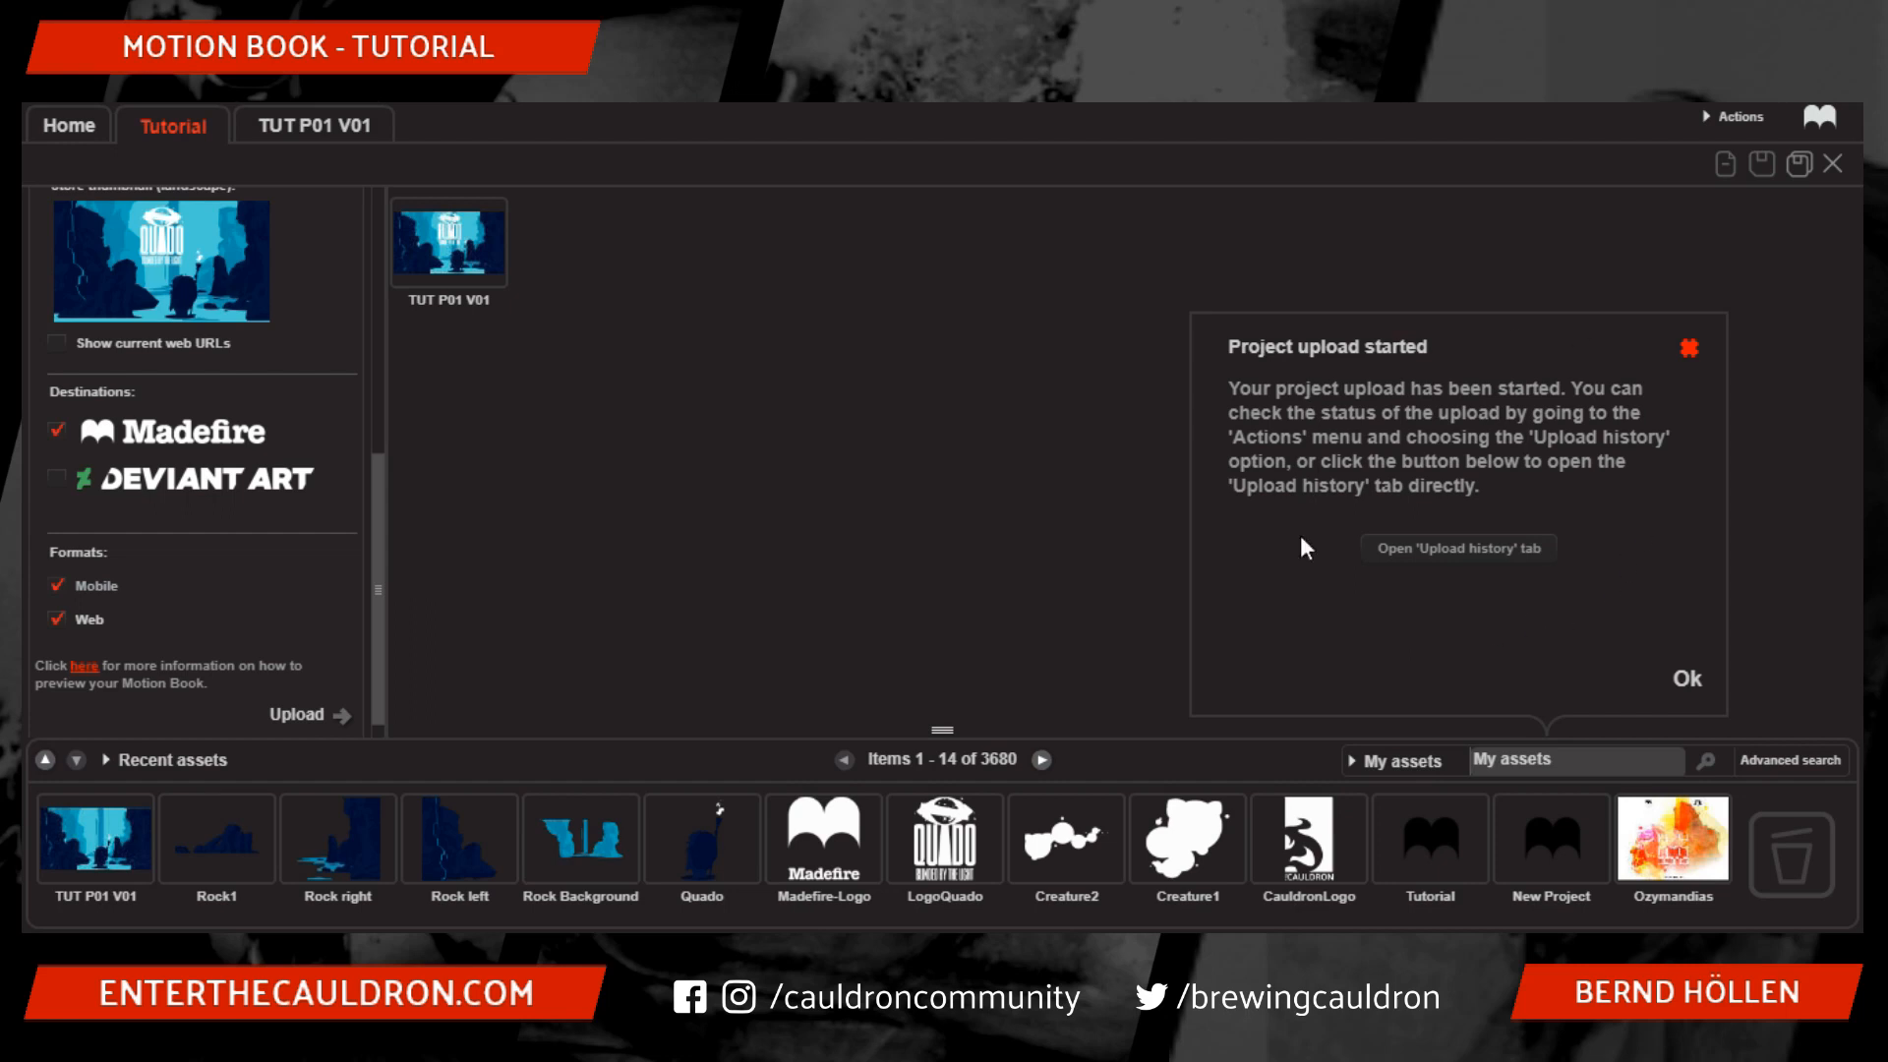
- Open the upload history and check the status of the newest Tutorial upload, reviewing the project's destinations and formats meanwhile
click(1446, 557)
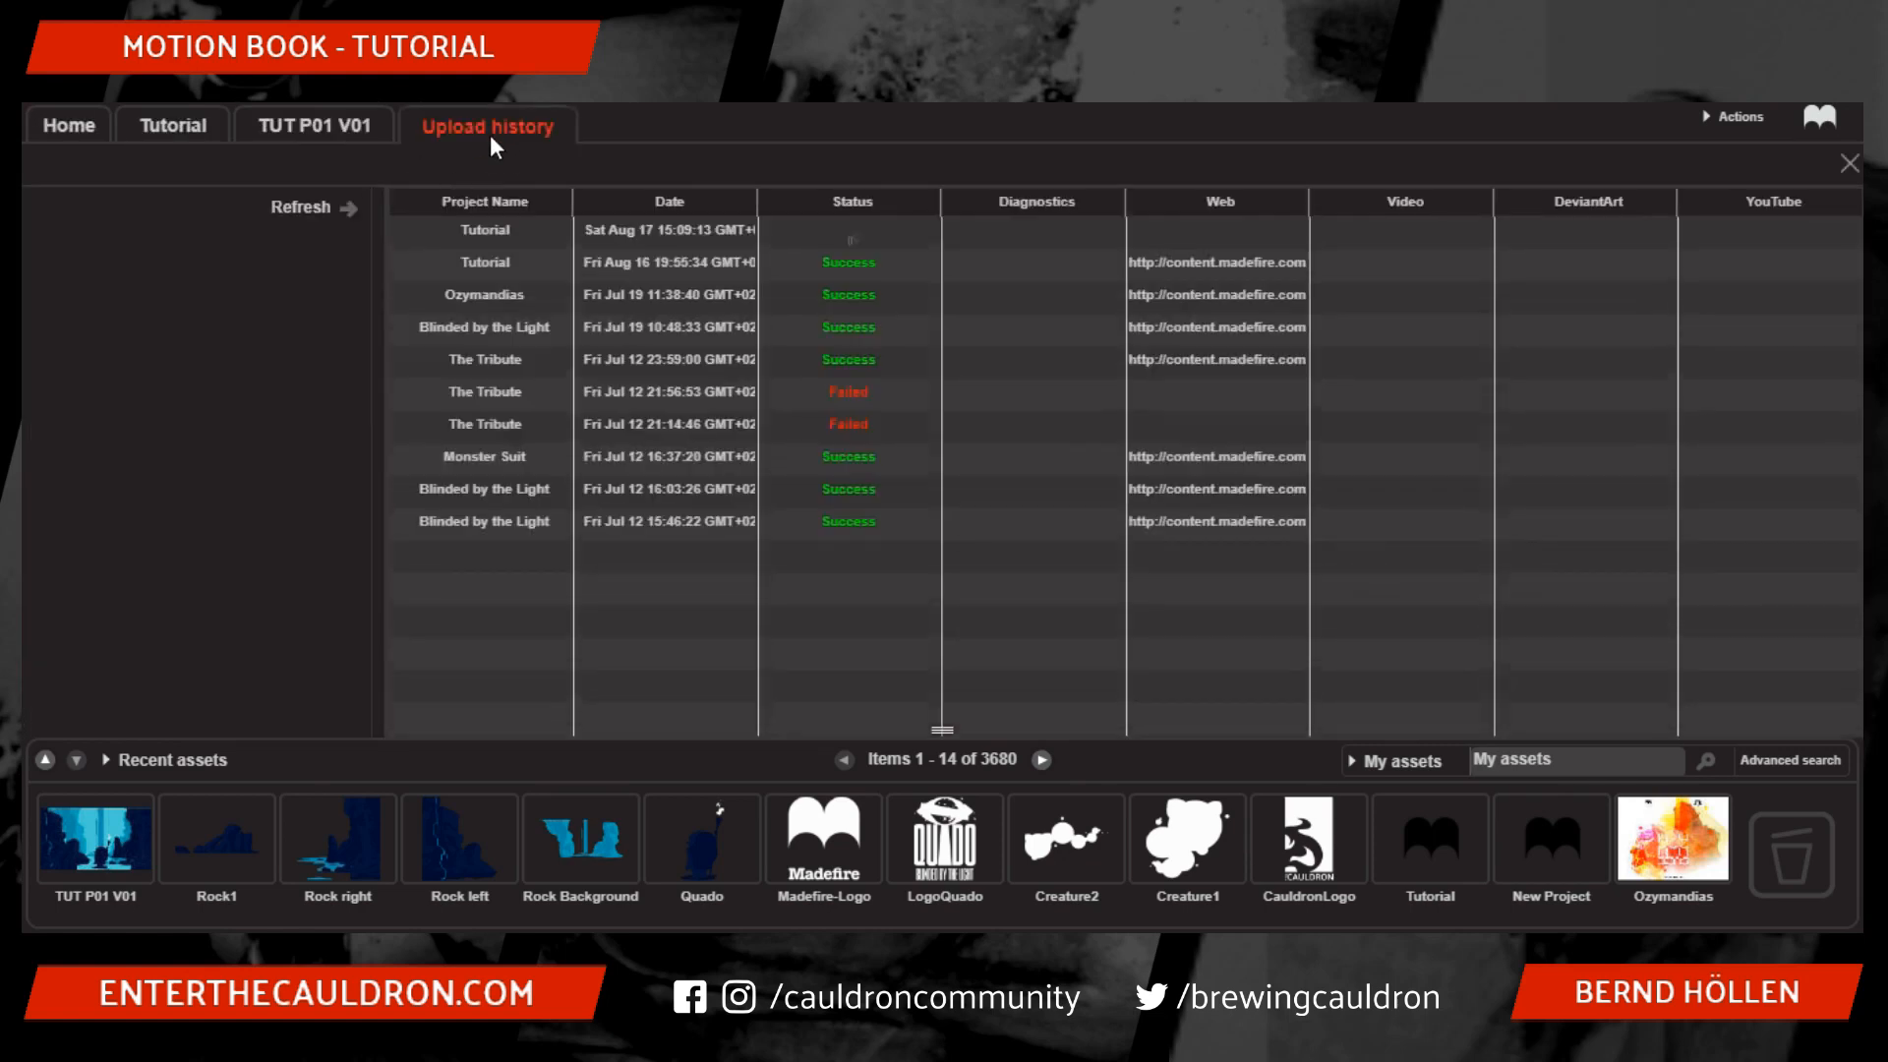
click(1708, 126)
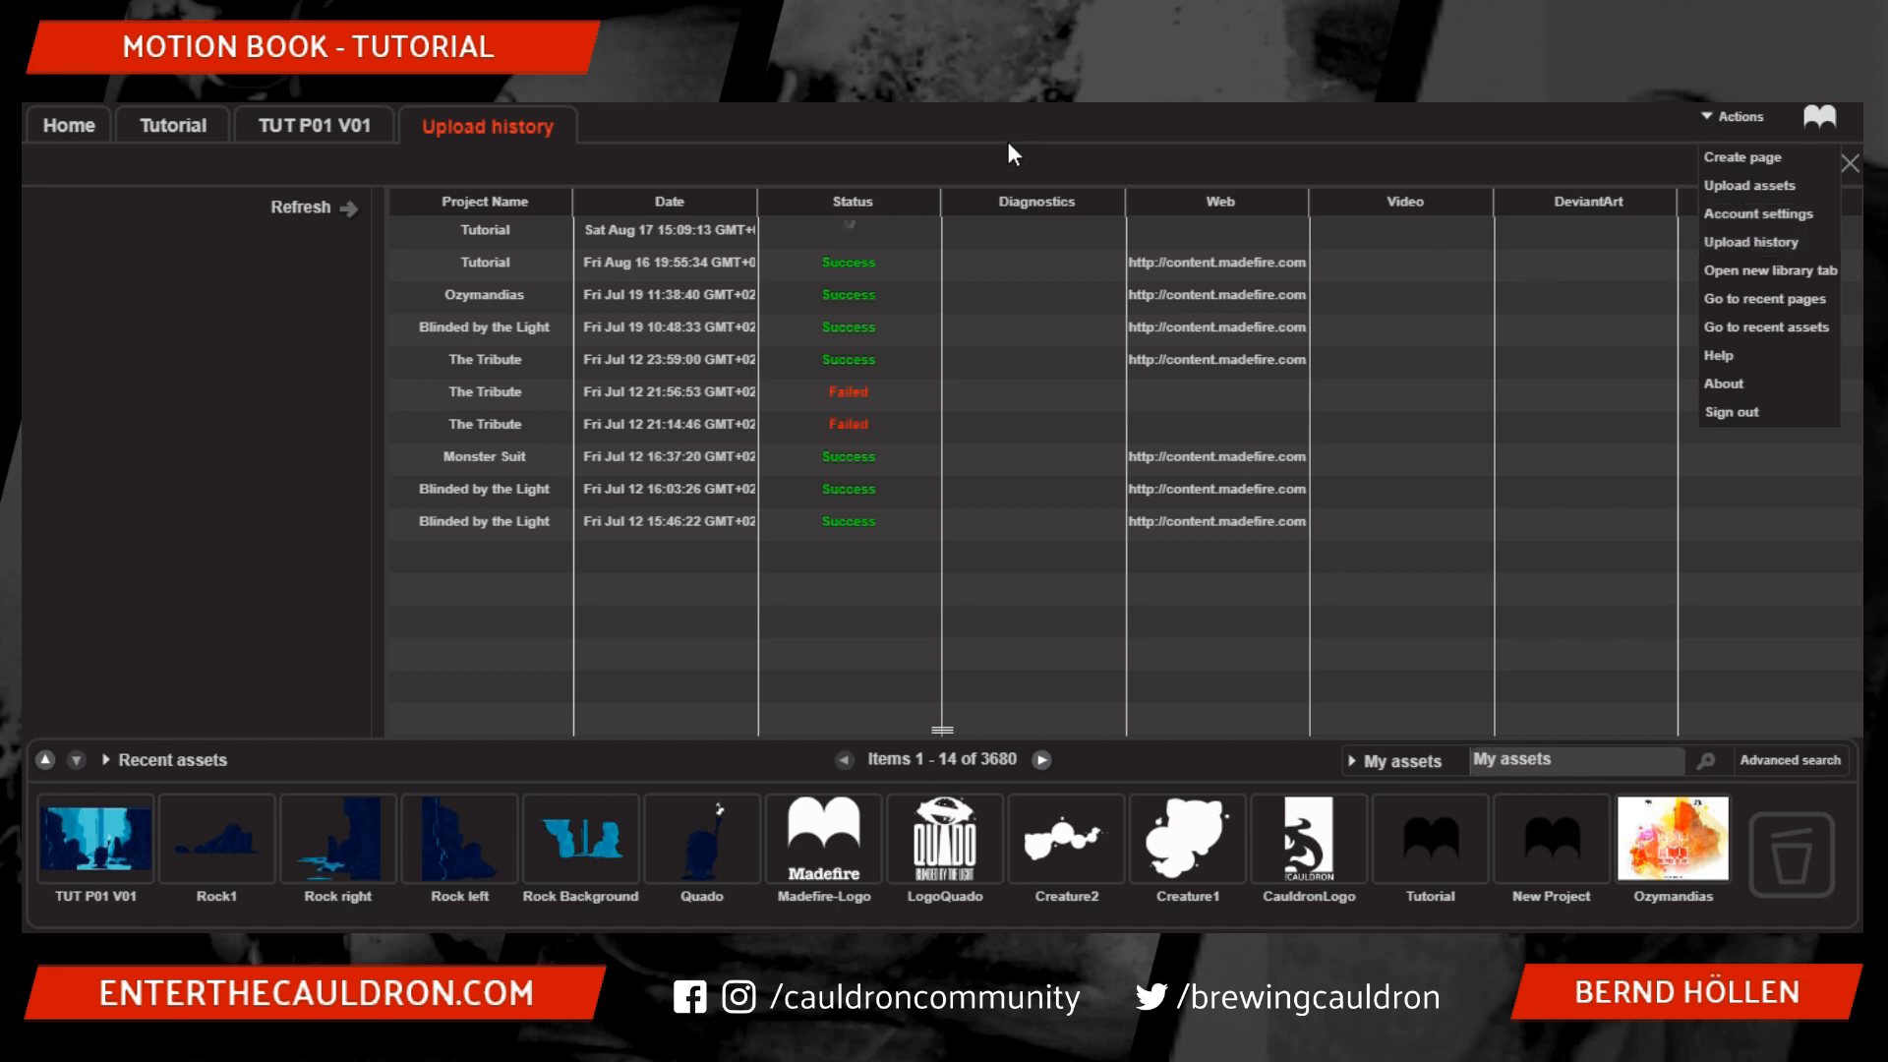
click(1018, 115)
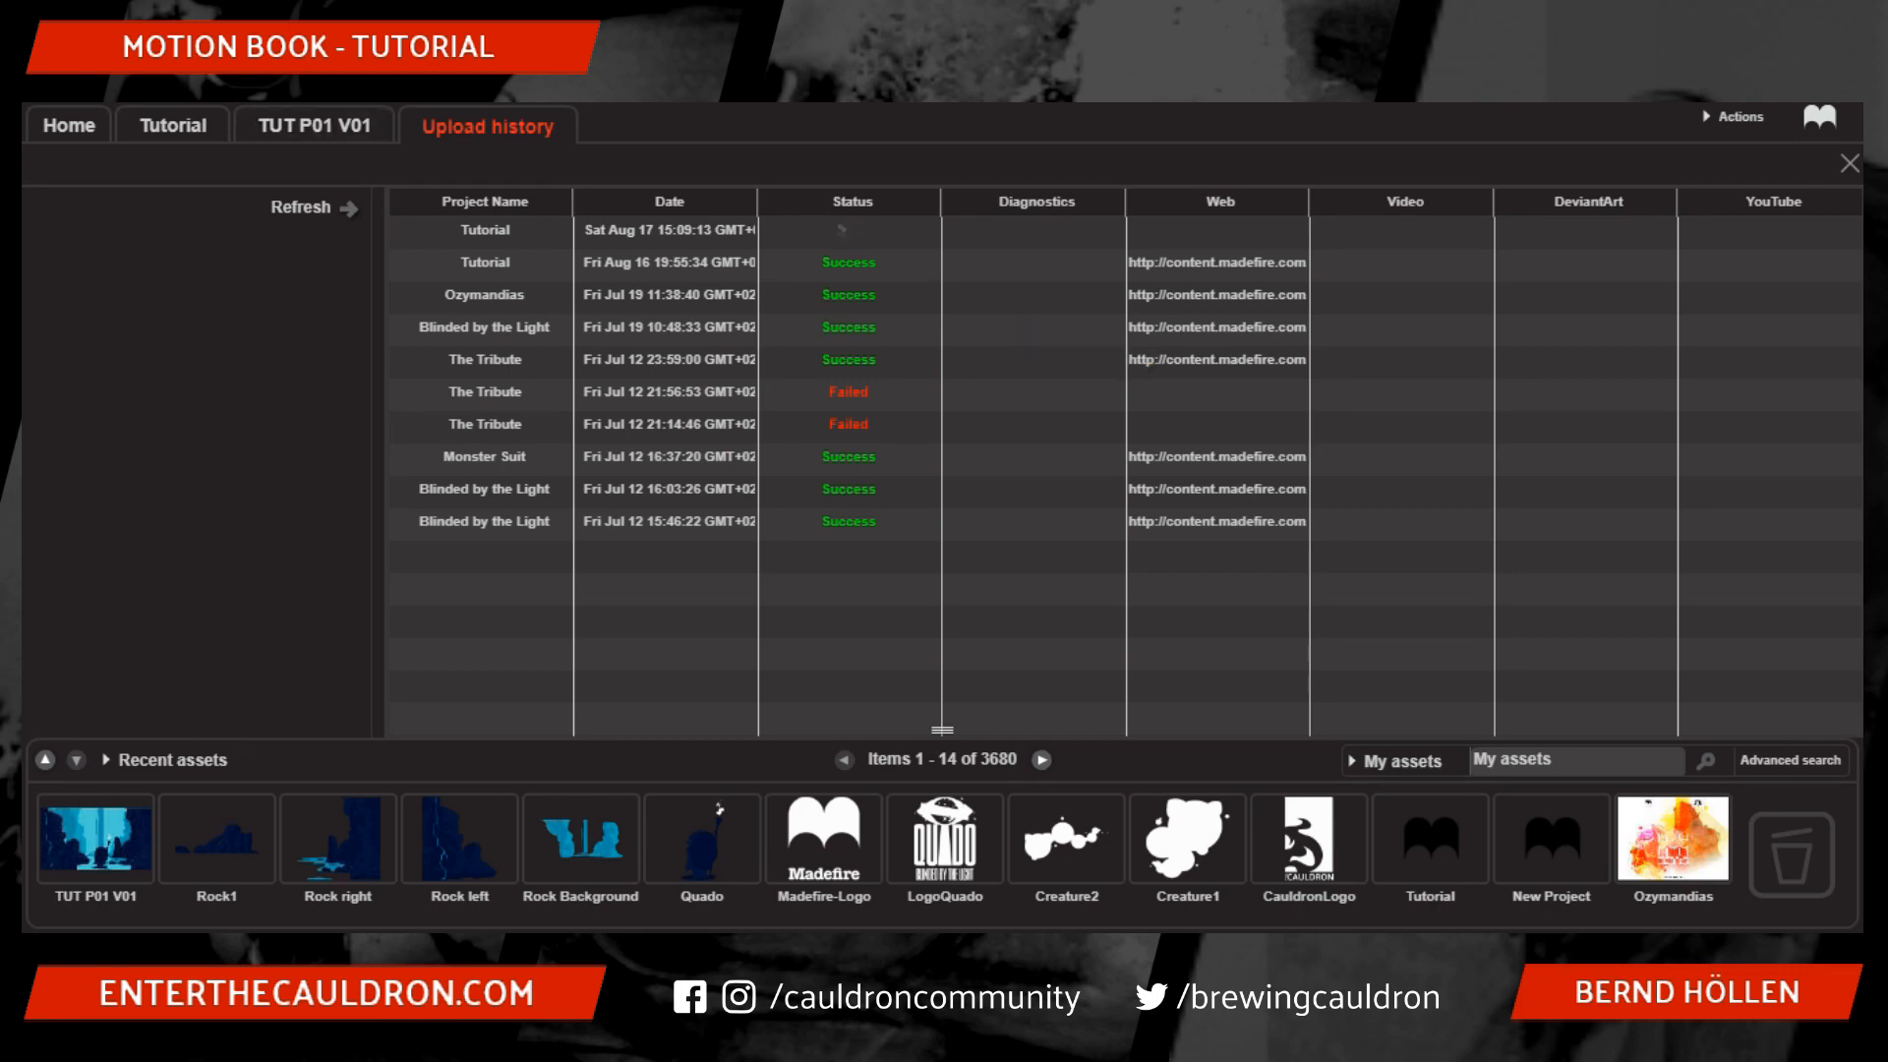
click(310, 121)
click(183, 122)
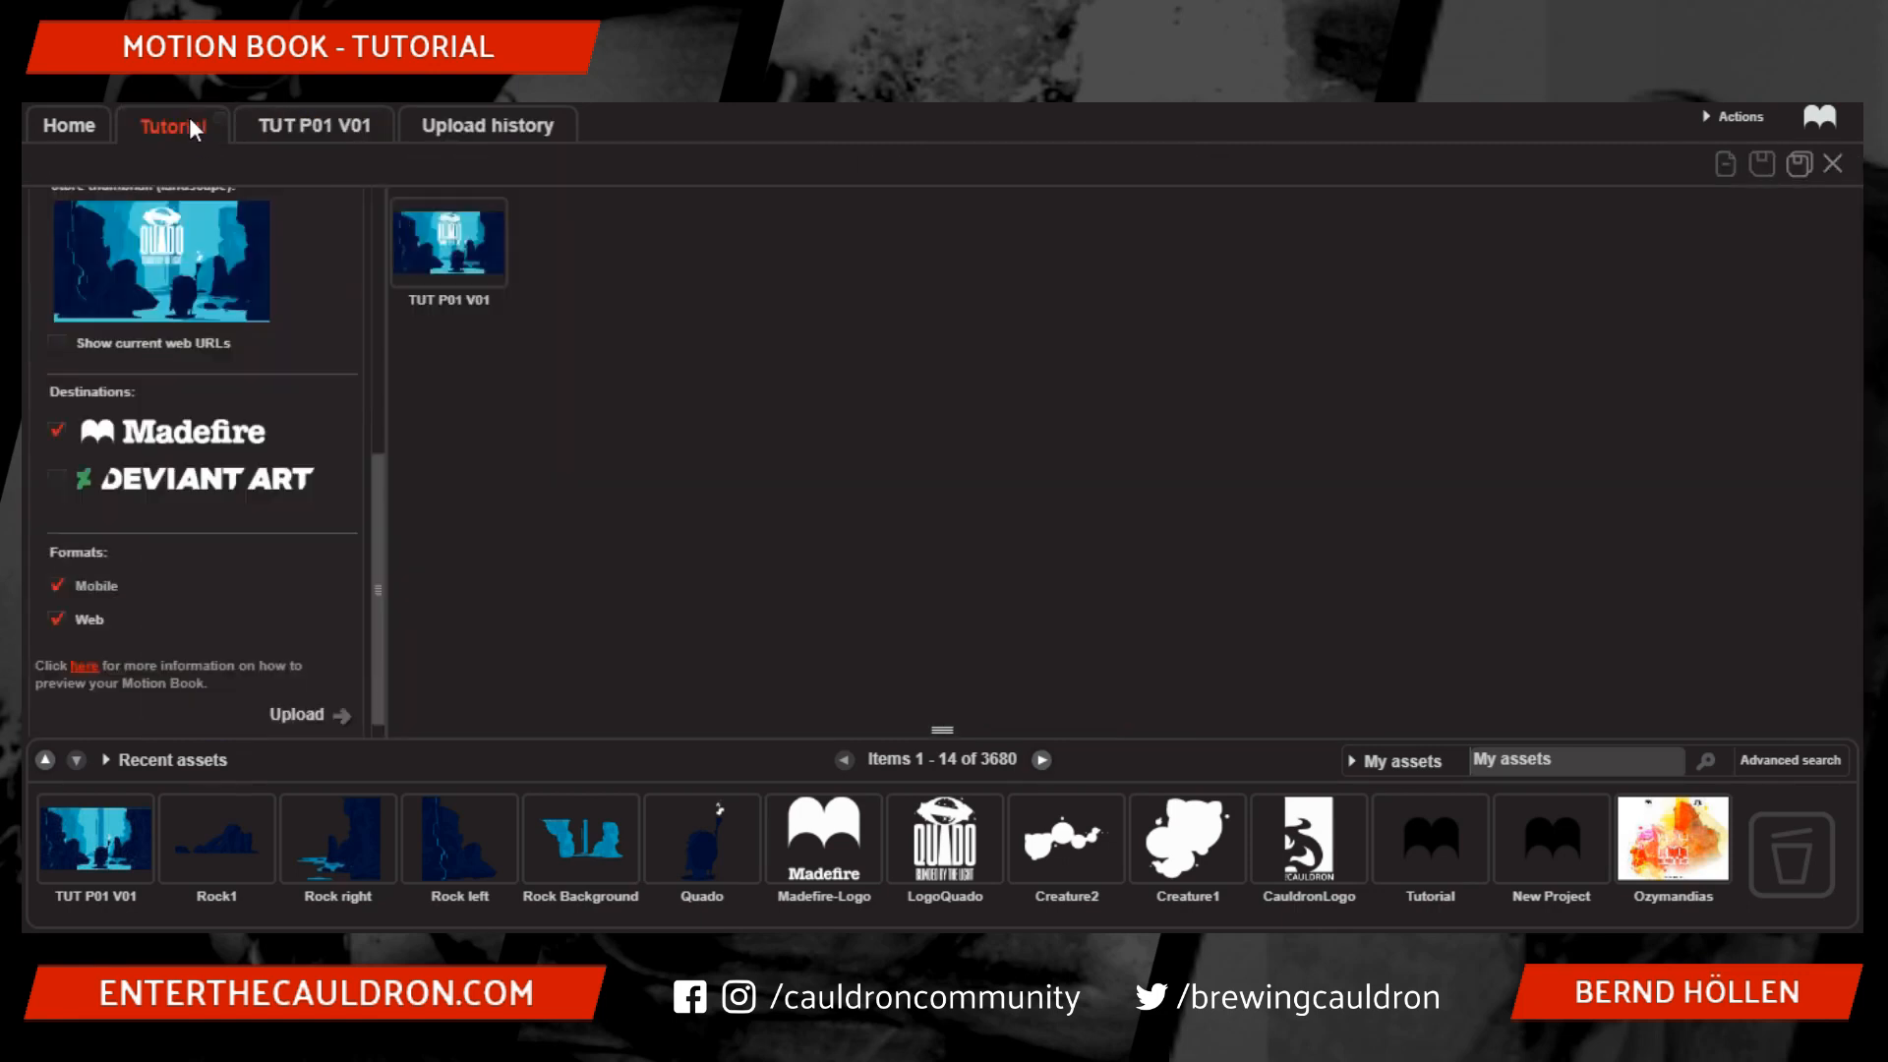
scroll(169, 561, down, 1)
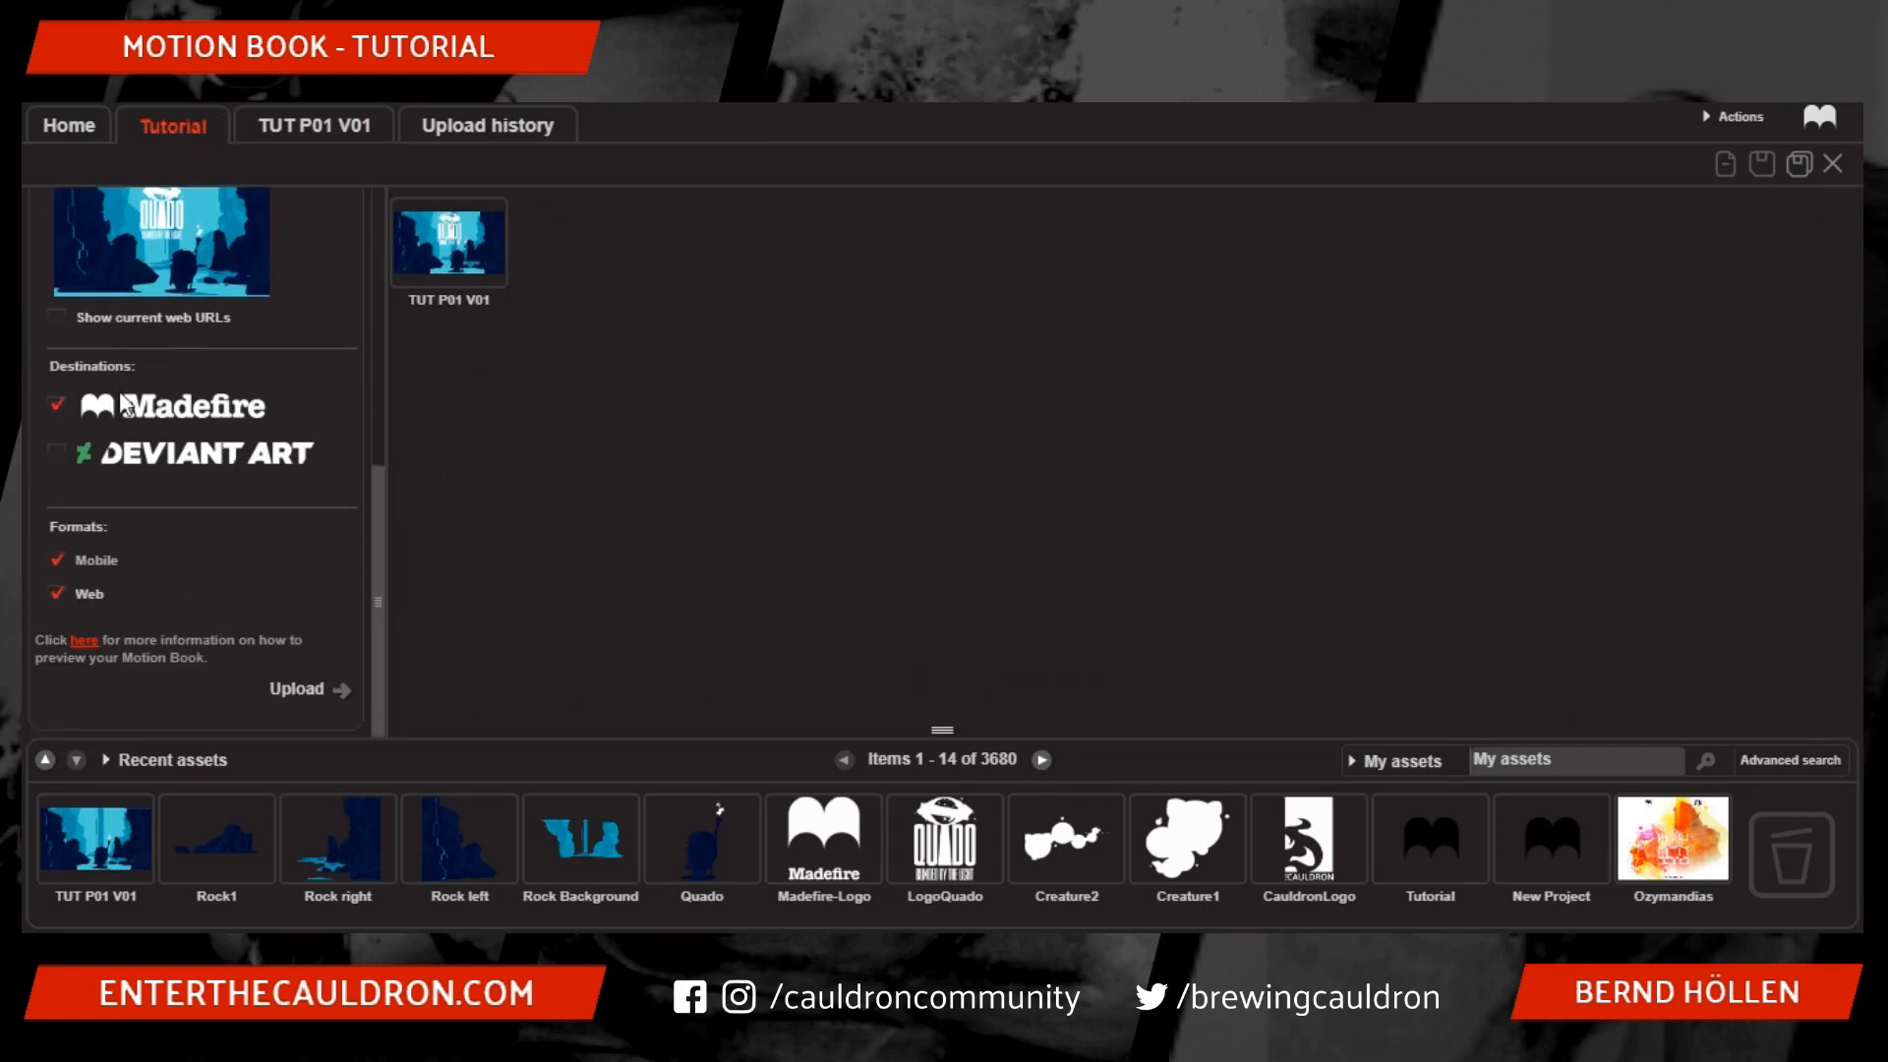
click(485, 128)
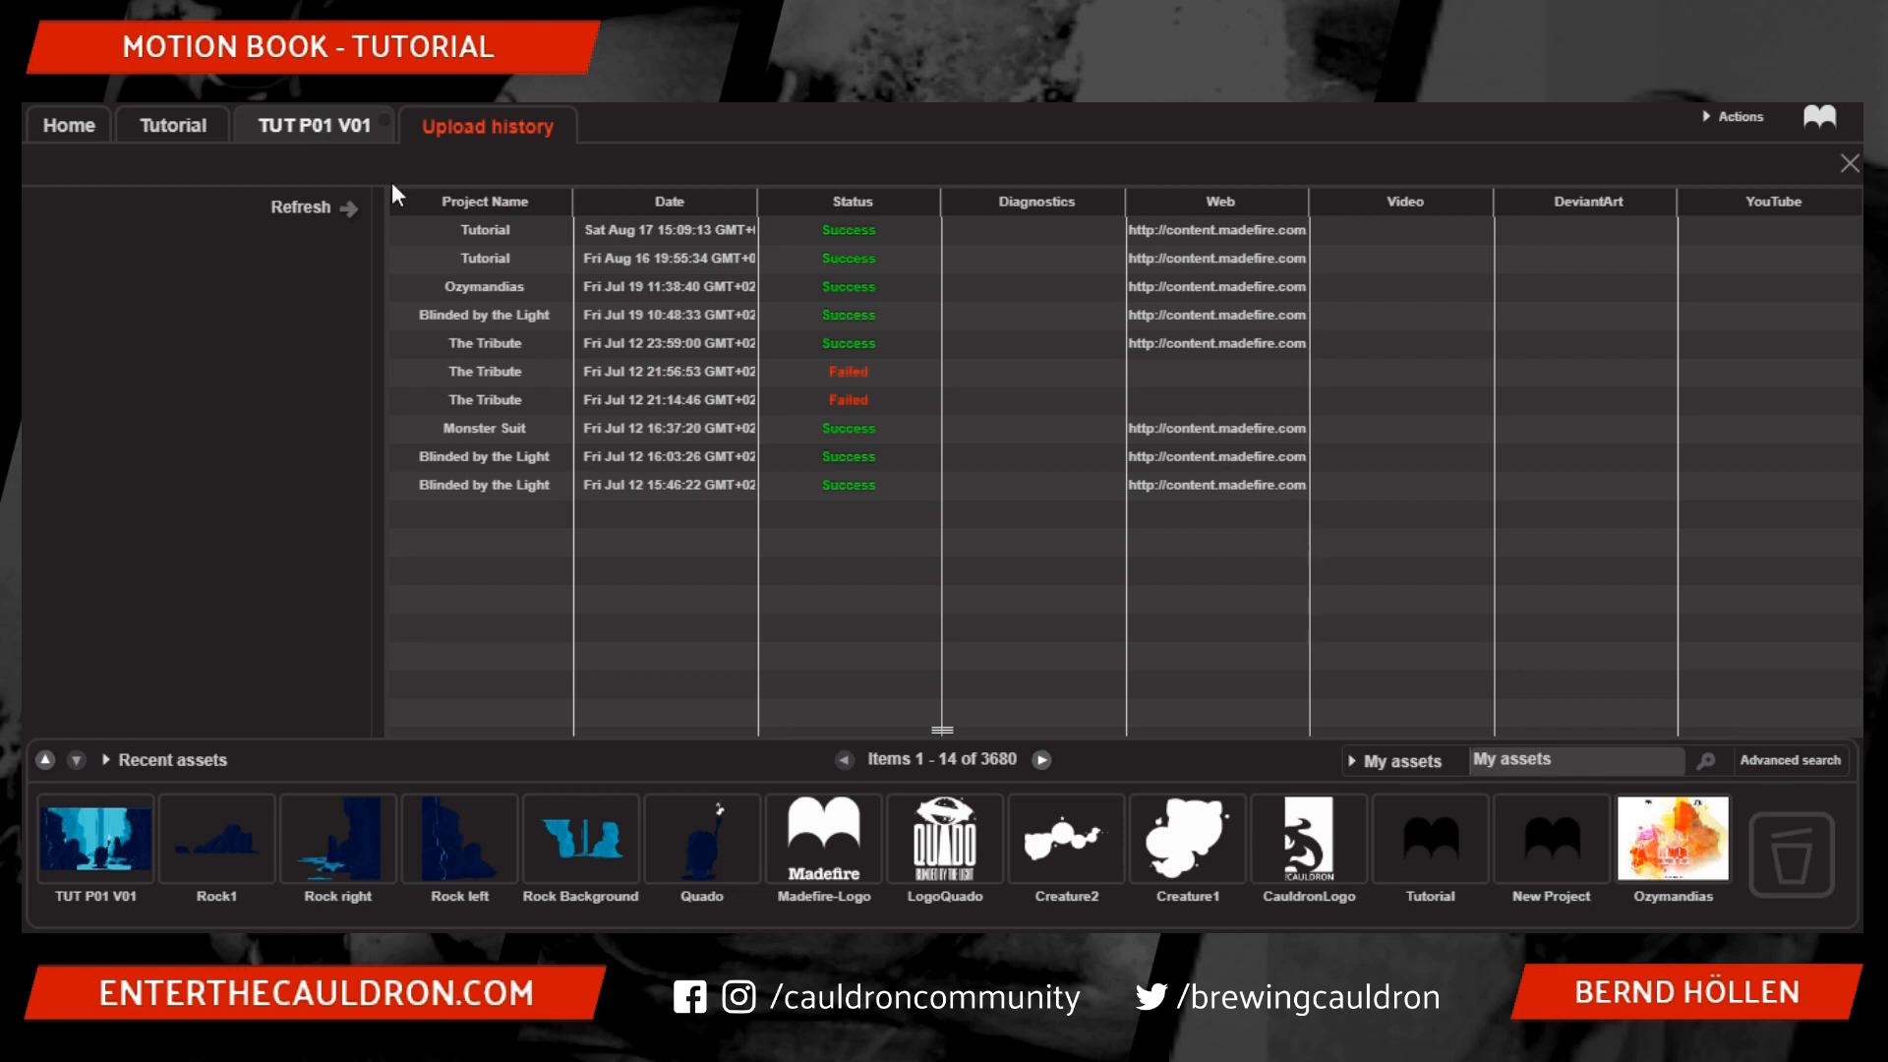
- Open the web version of the newest Tutorial upload, load it with Flash Player, and examine its page thumbnails and viewer menu
click(1168, 232)
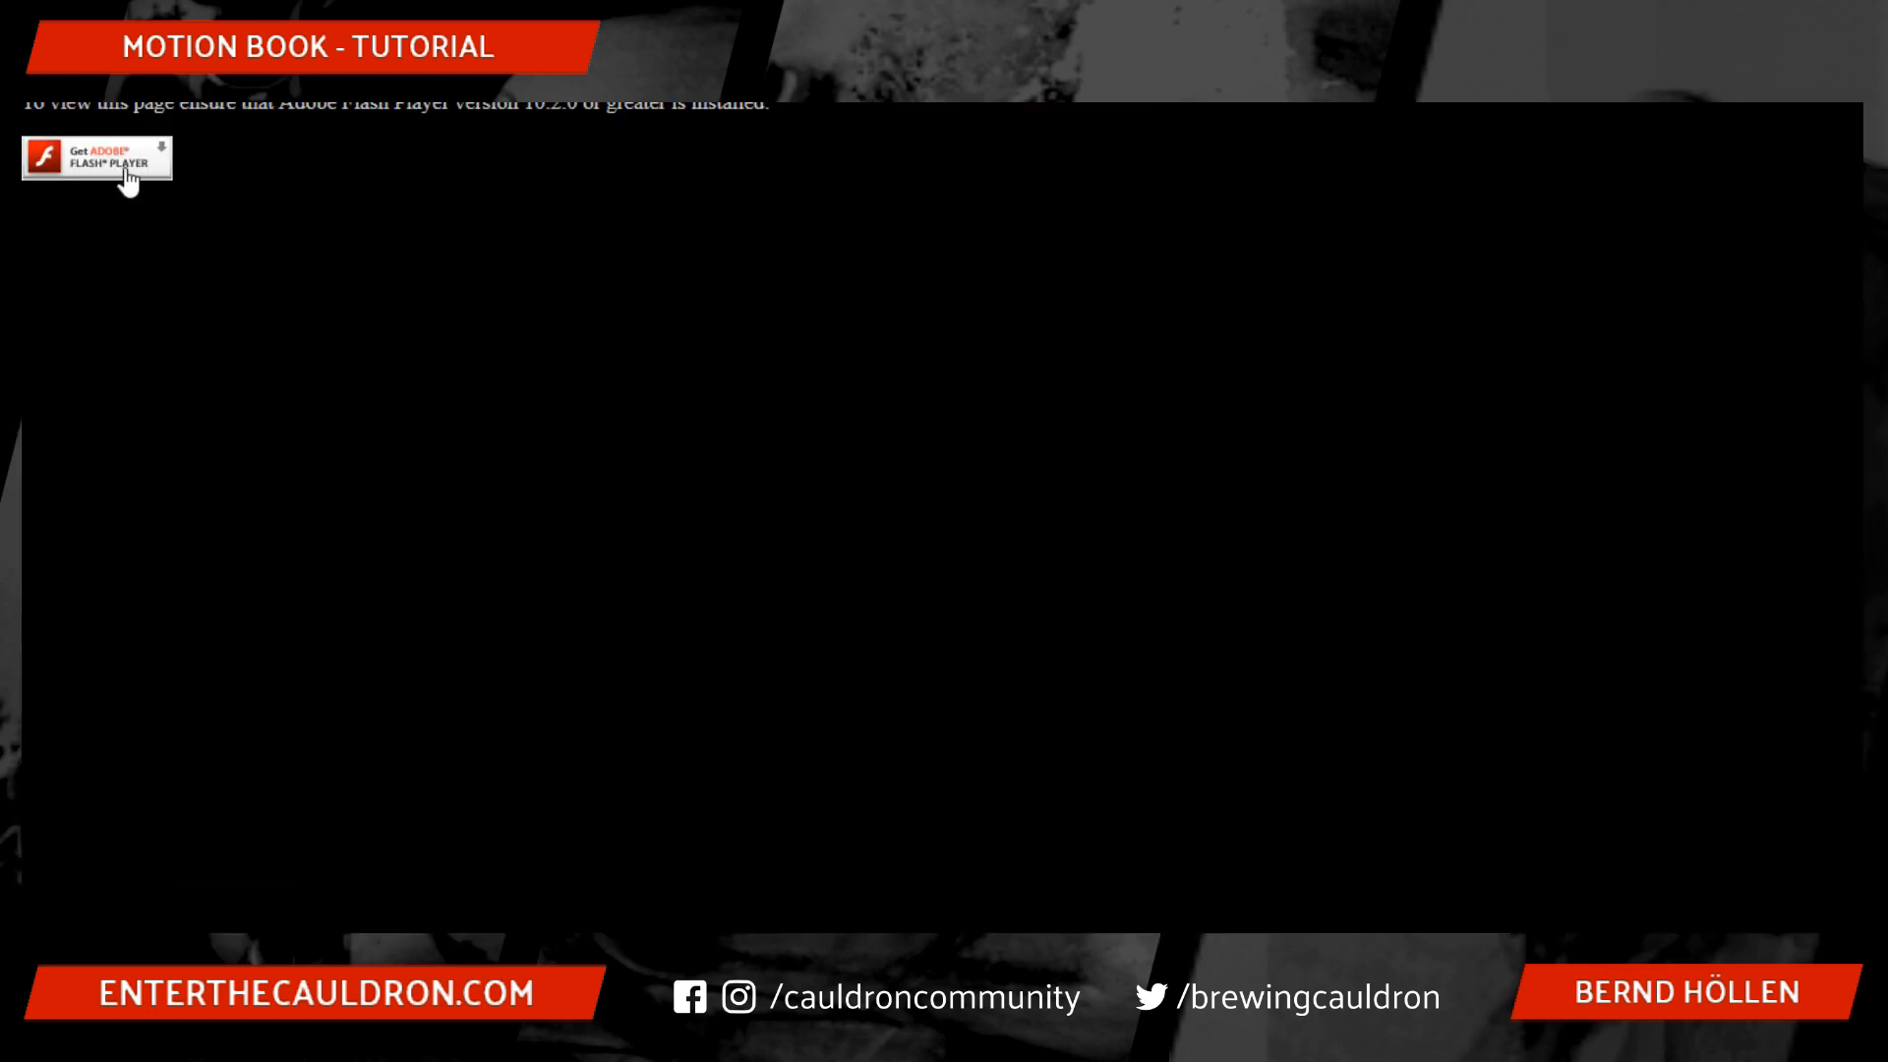
click(432, 220)
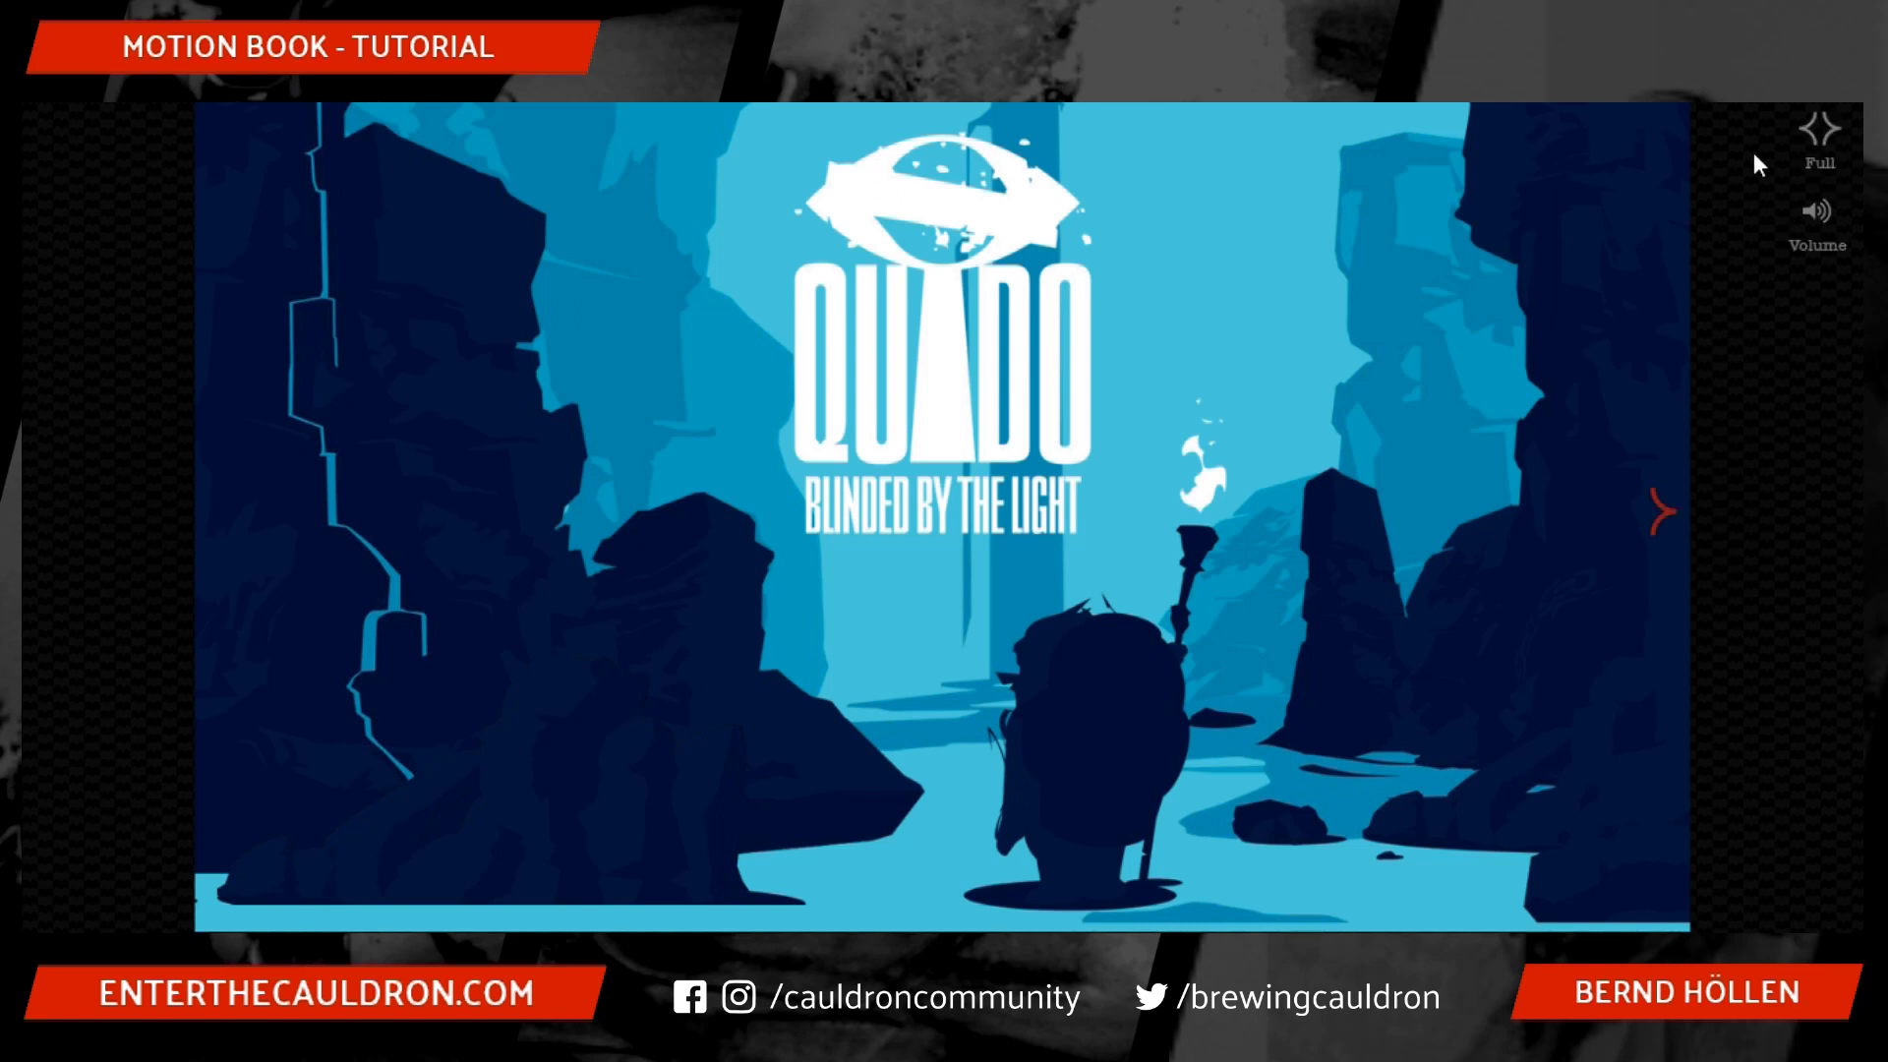
click(944, 865)
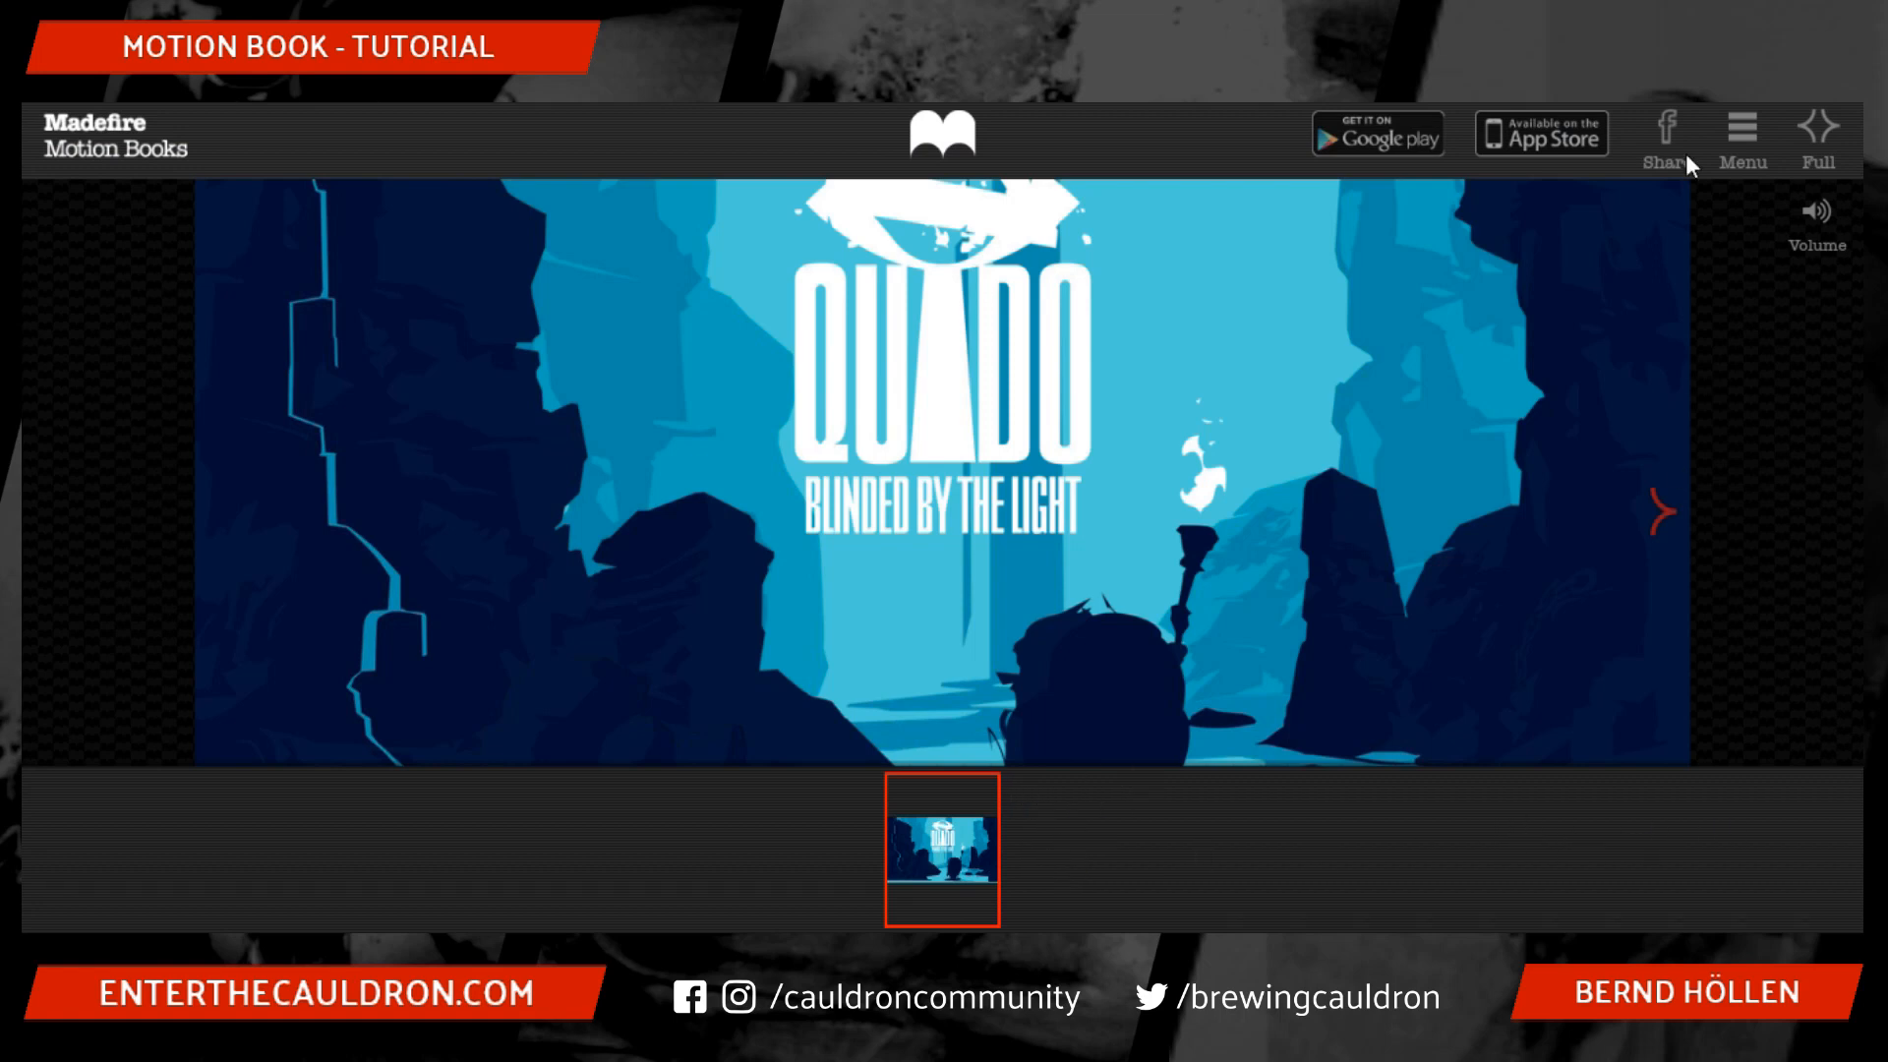
click(1748, 131)
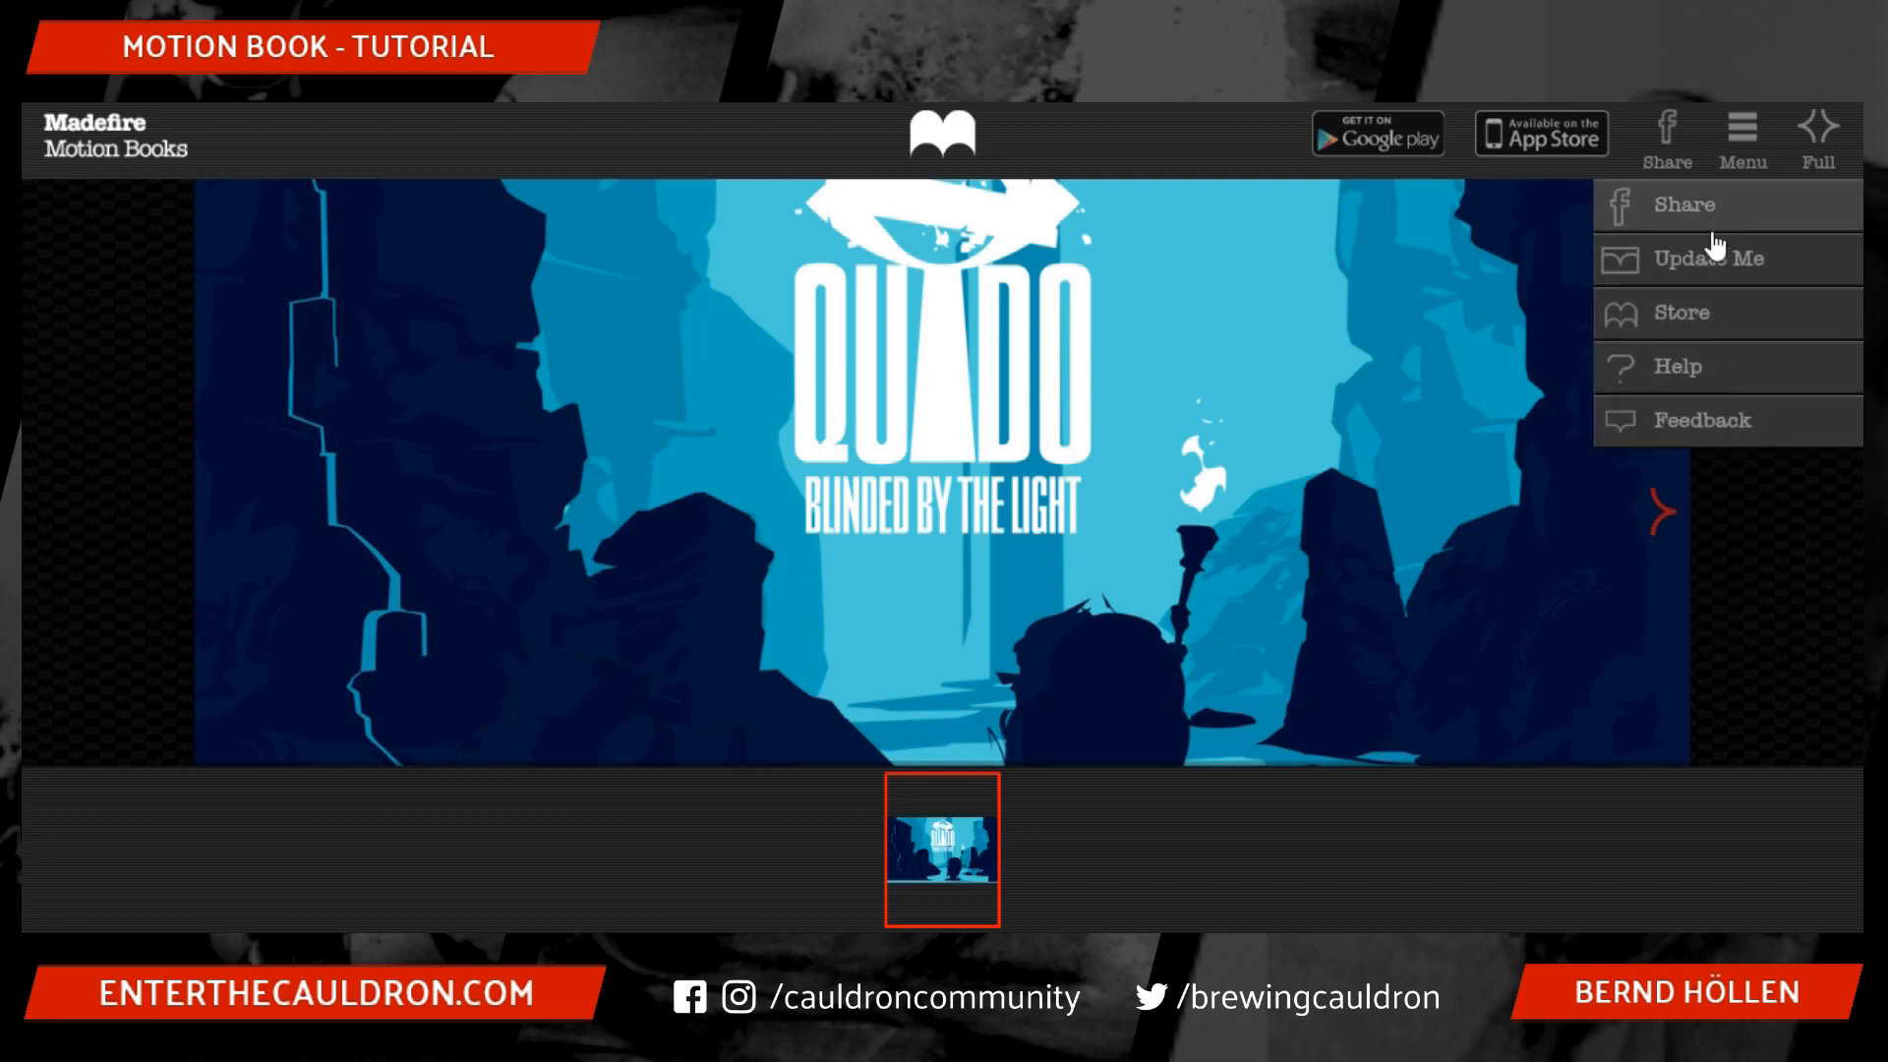